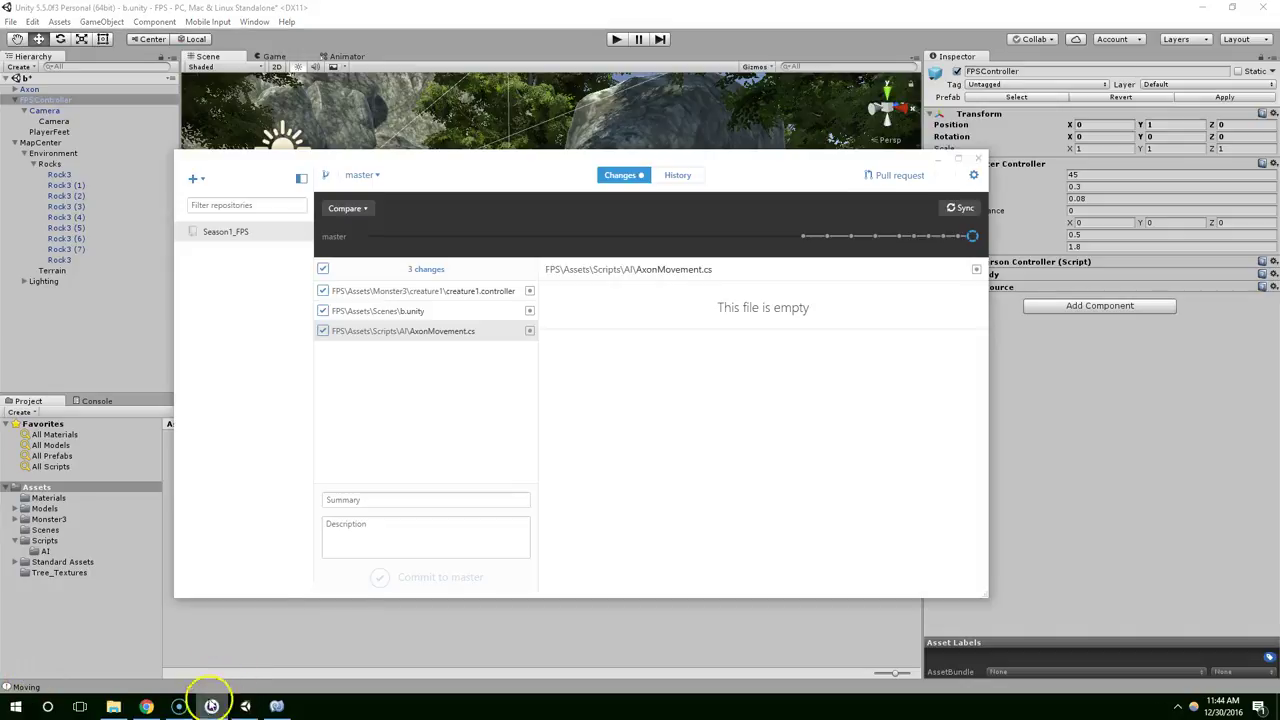
Step: Review the S1E16_Commit1 entry in the Season1_FPS repository's commit history
click(678, 175)
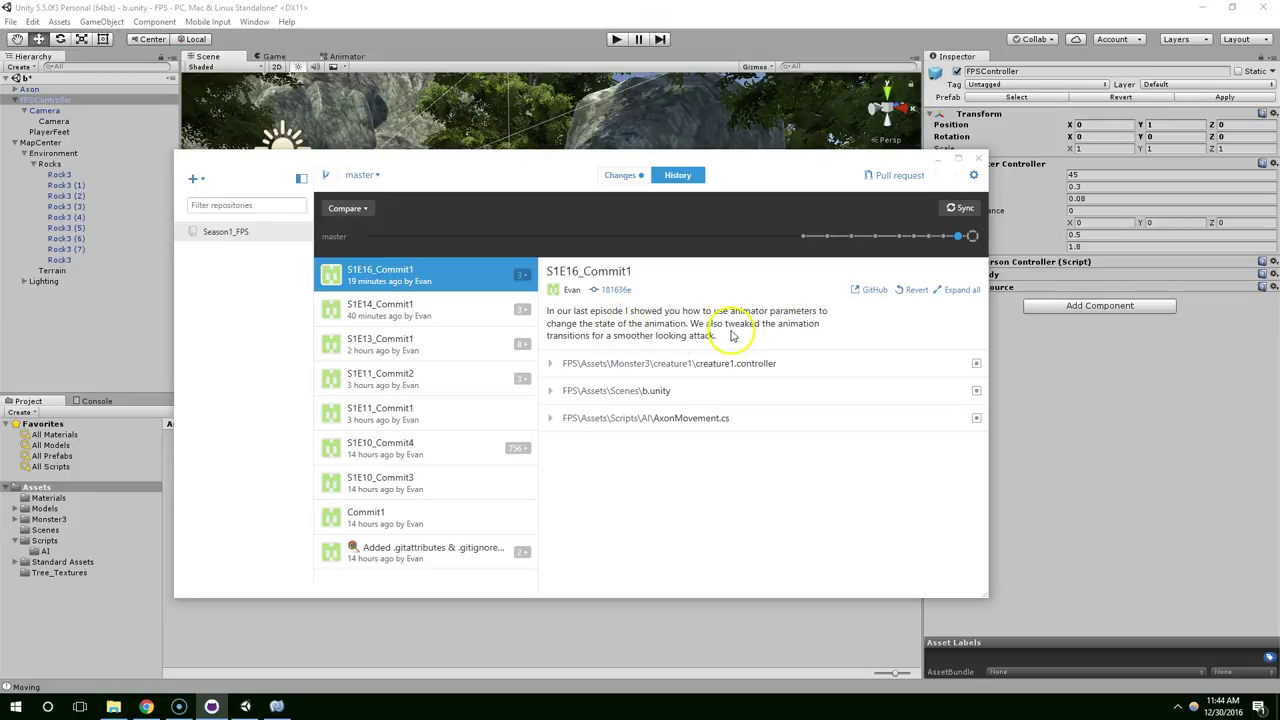
click(957, 158)
Step: In Unity's Animator, examine the creature1Spawn, creature1run and creature1Attack1 0 states and the conditions on the transitions between run and attack
click(341, 57)
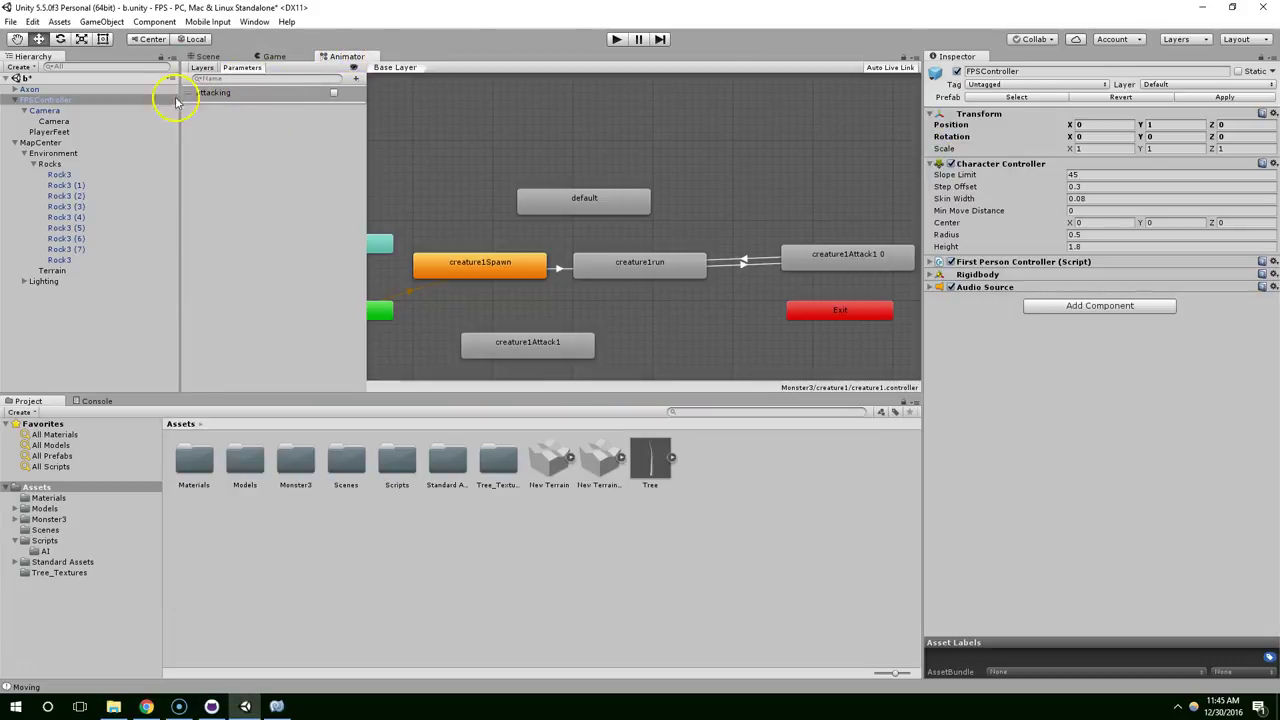
click(686, 266)
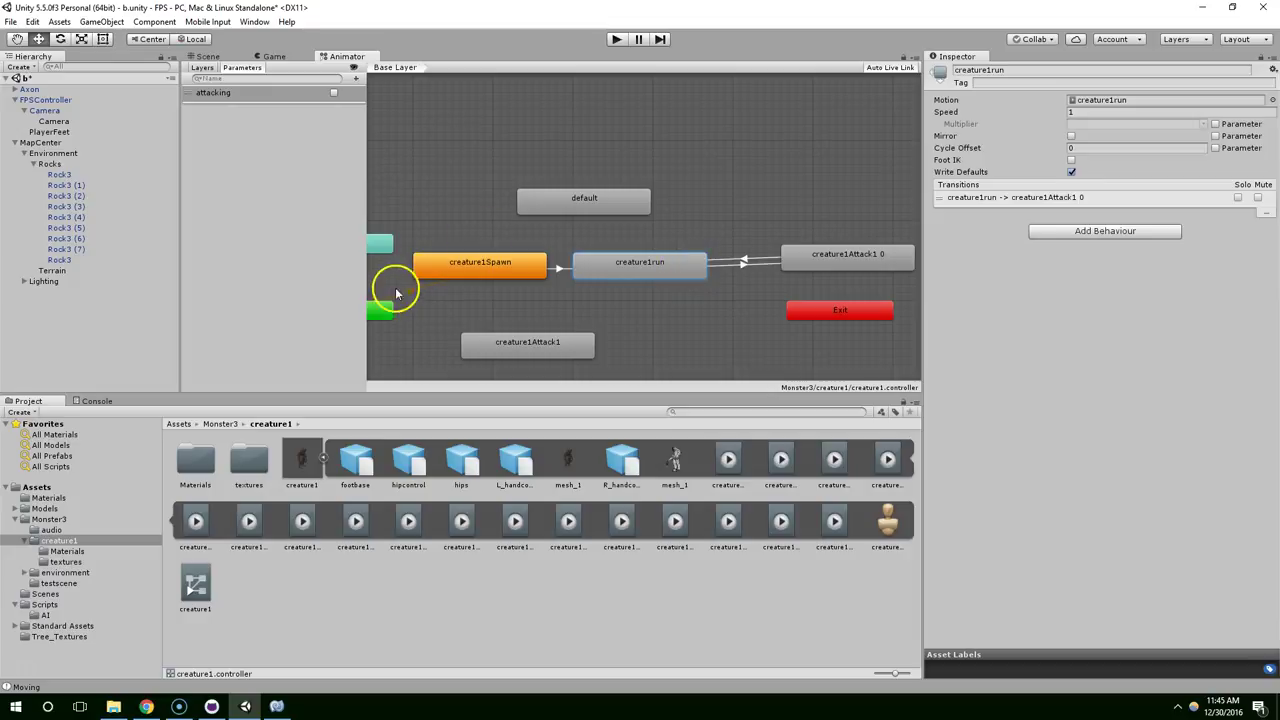
click(488, 272)
click(613, 268)
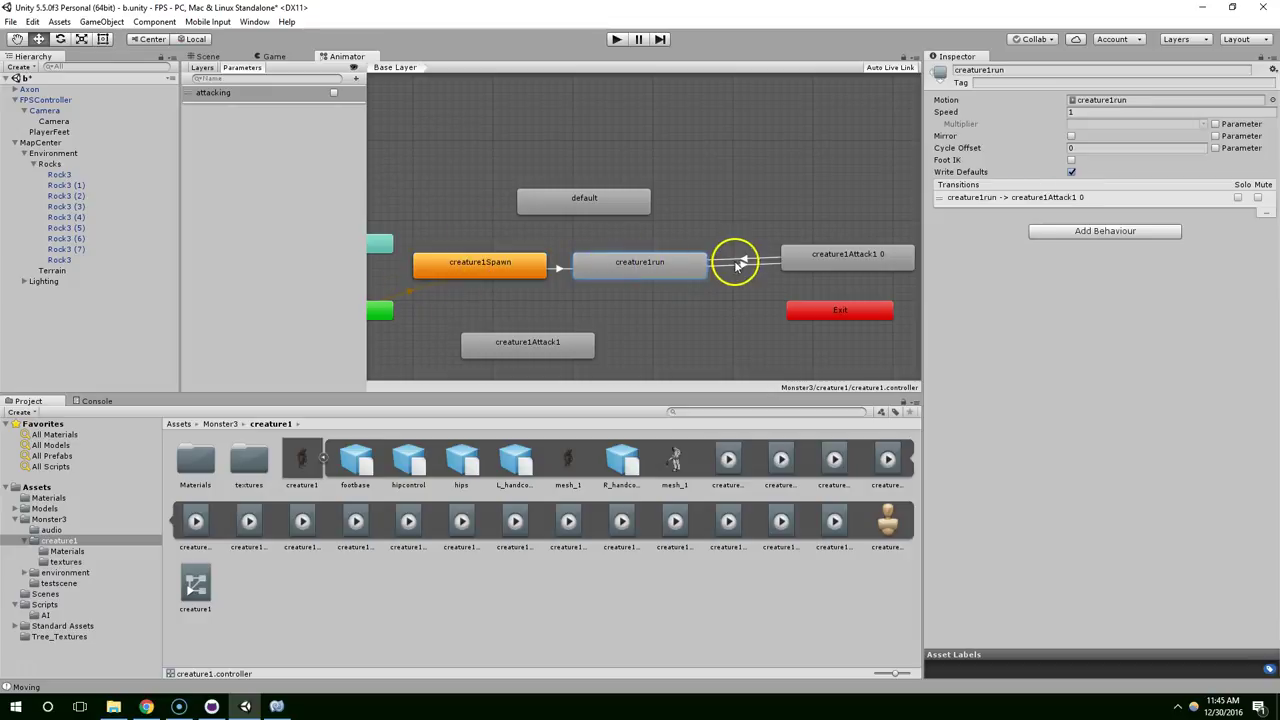
click(744, 264)
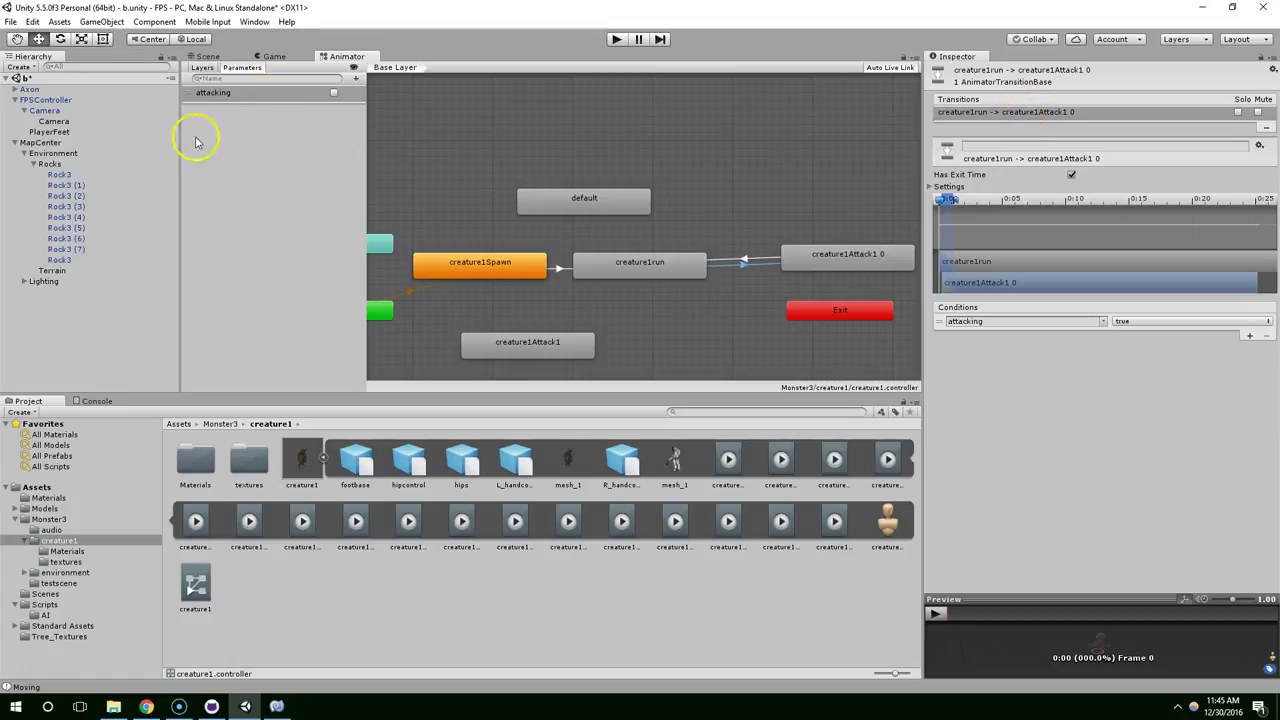
click(826, 268)
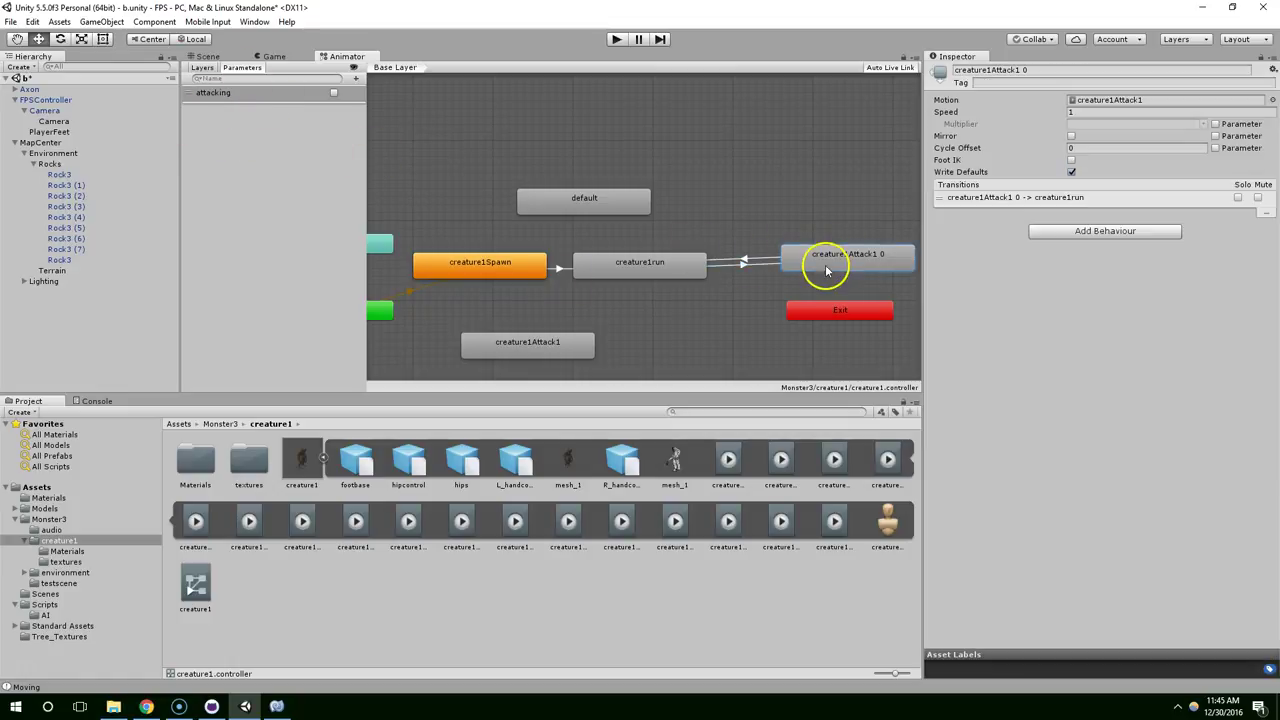
click(755, 264)
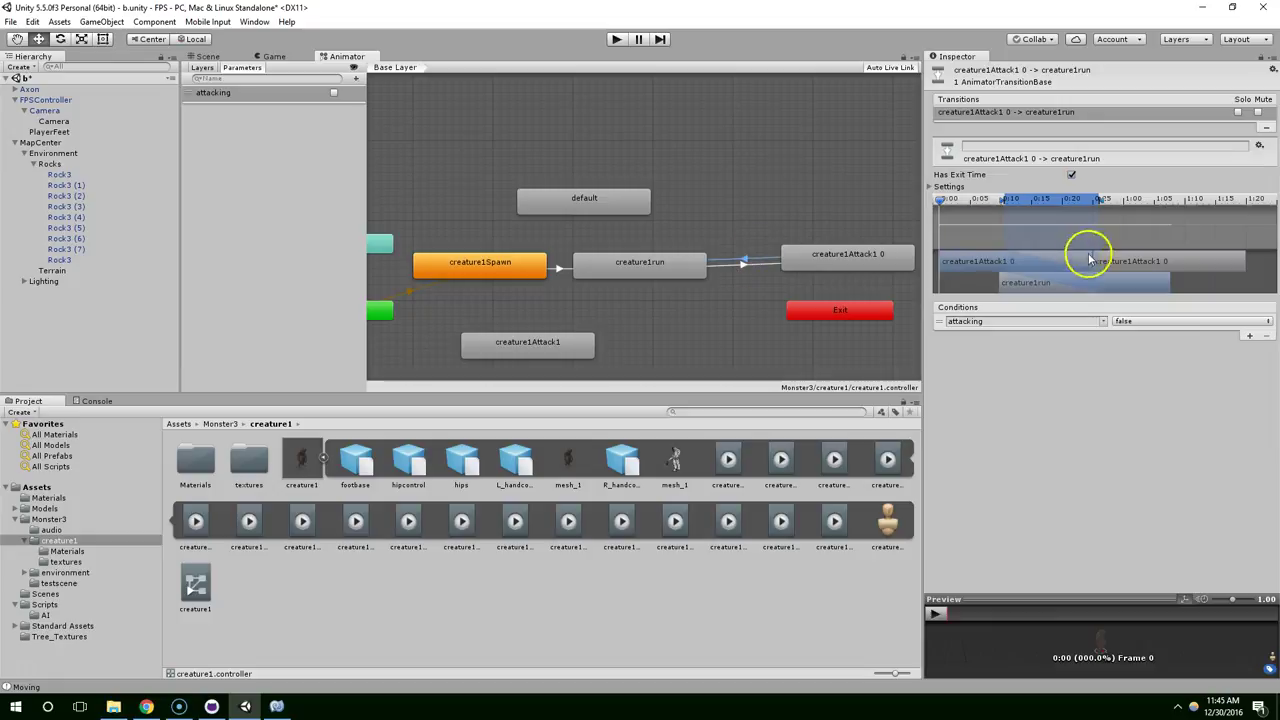
click(664, 265)
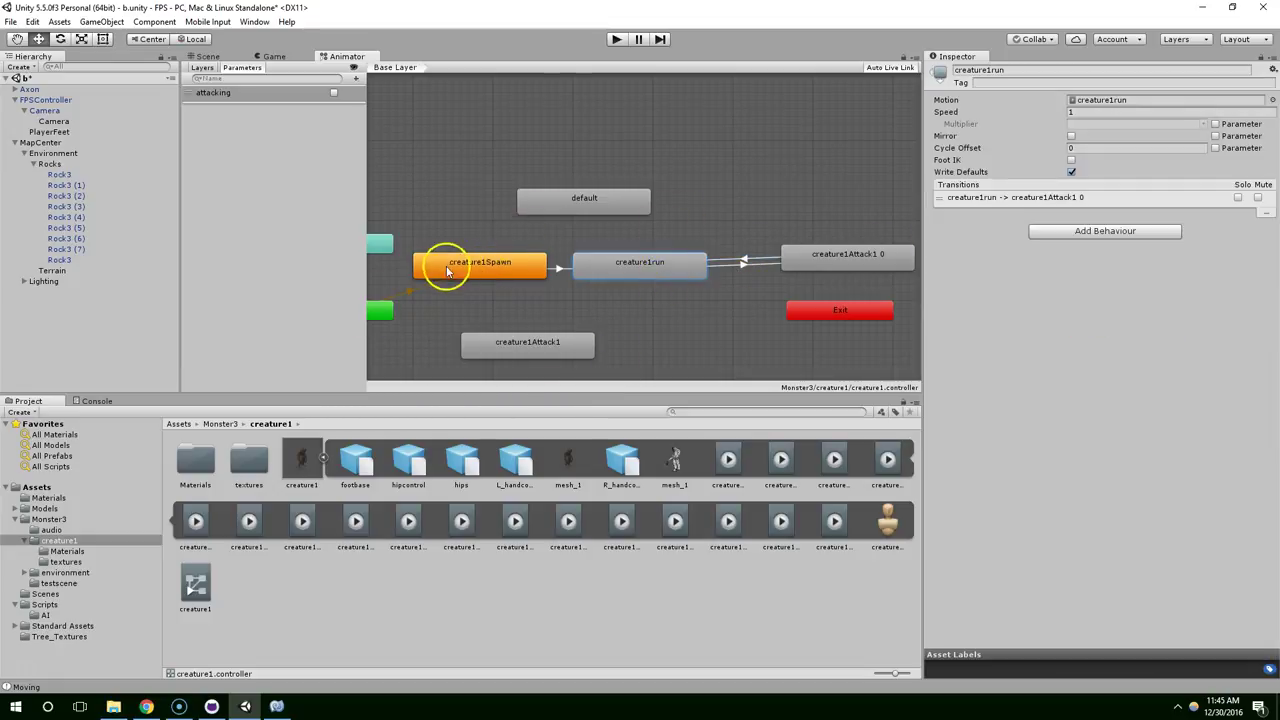
Step: Return to the 3D scene and select the FPSController to inspect the player's placement near the creature
click(208, 57)
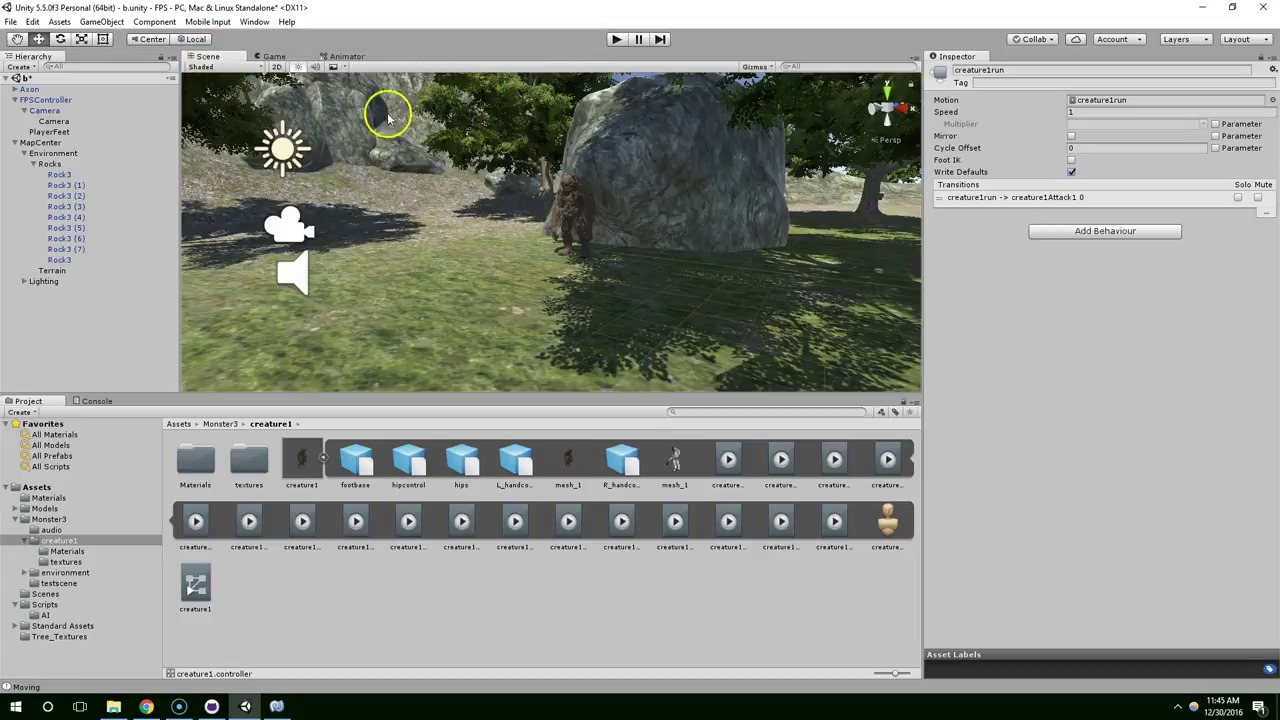
scroll(462, 268, down, 3)
scroll(466, 262, up, 3)
middle_drag(465, 248, 443, 229)
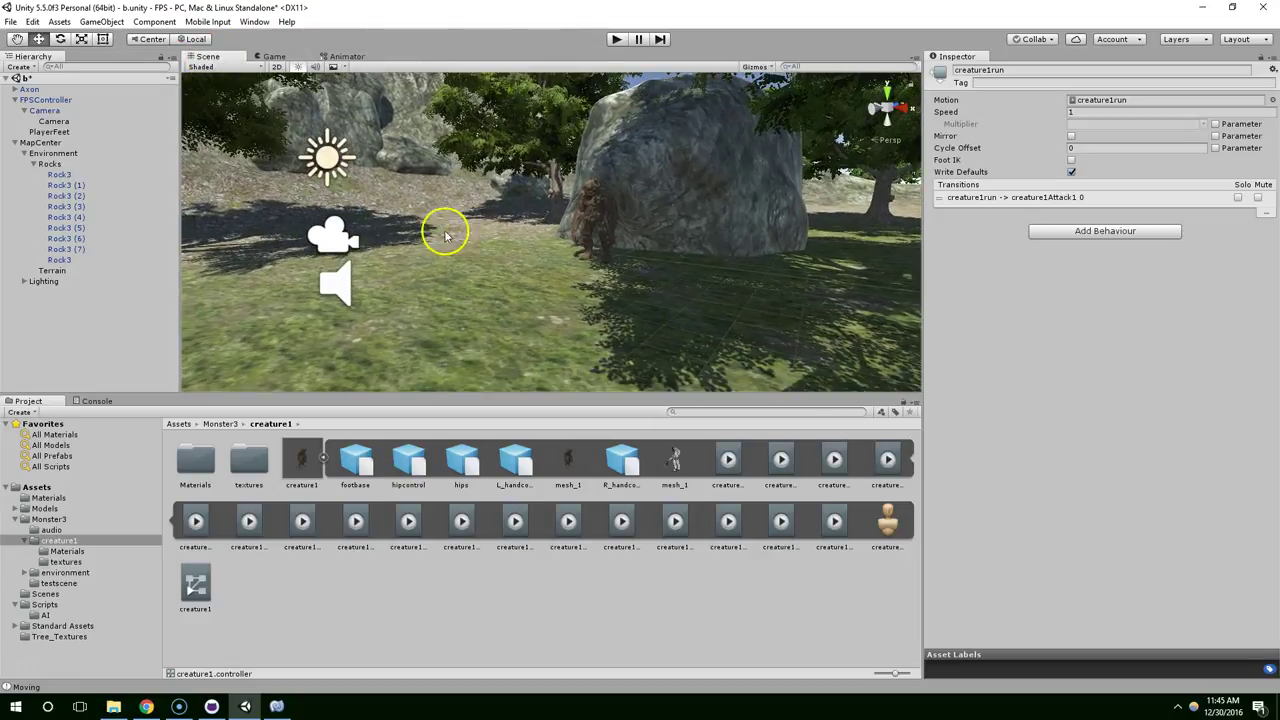
click(334, 277)
scroll(420, 250, up, 2)
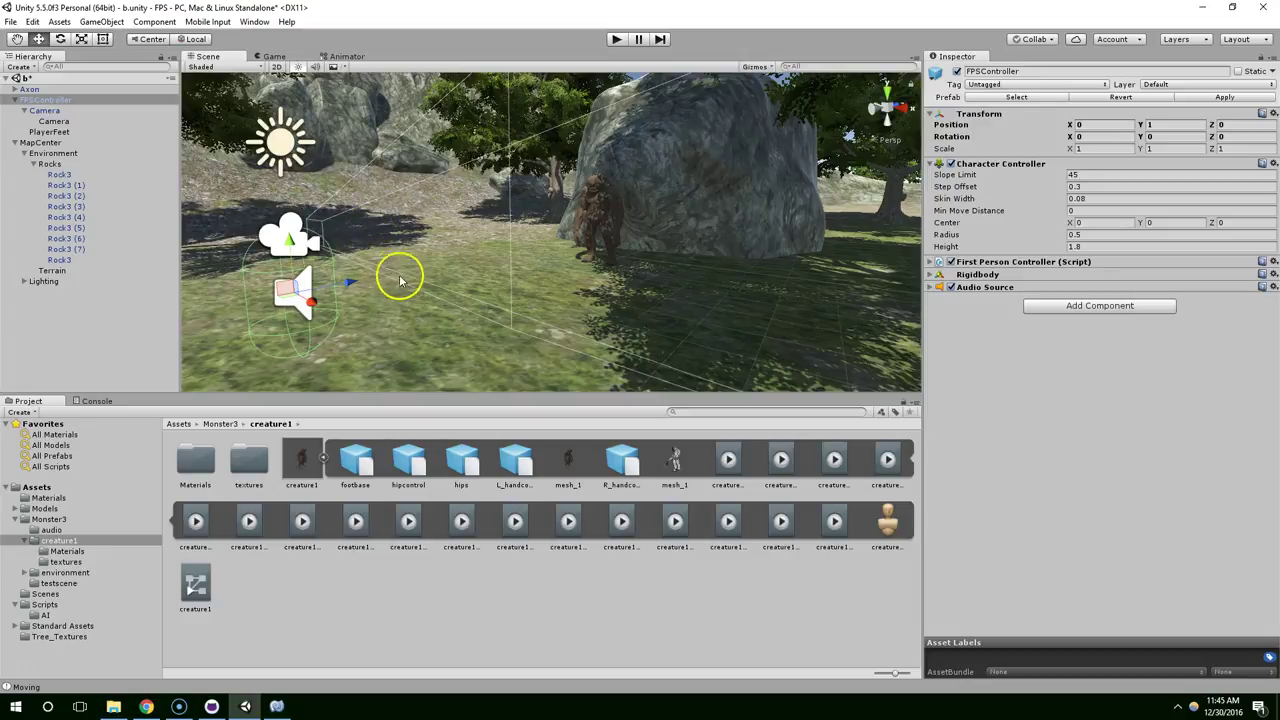
middle_drag(378, 262, 487, 256)
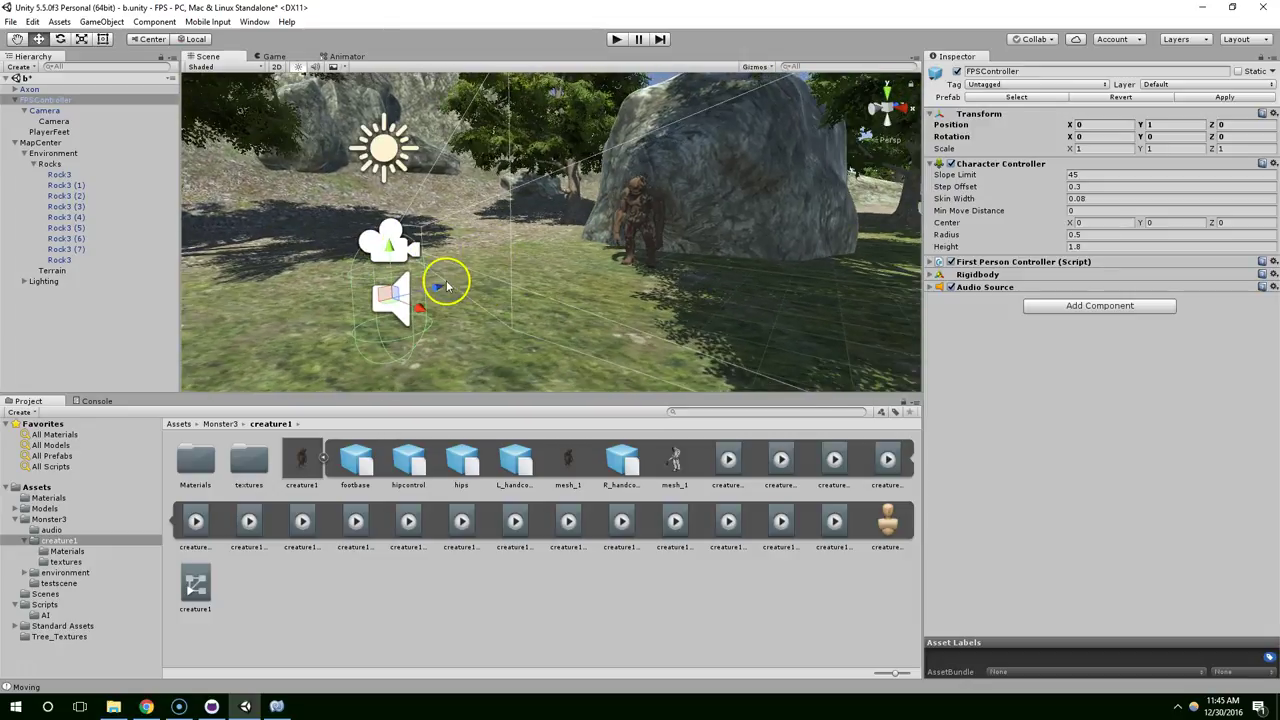
Step: Switch to Chrome, search for "unity asset store" in a new tab and open the Asset Store site
click(150, 706)
click(543, 40)
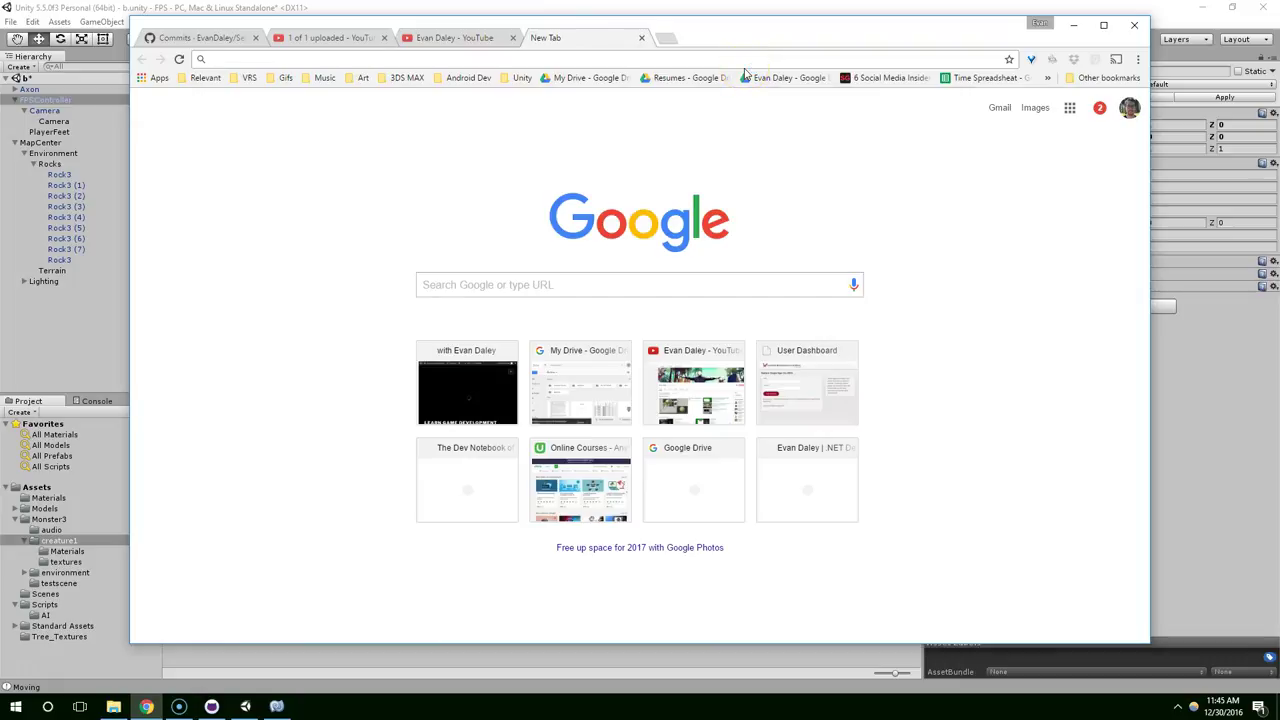
text(unity asset store)
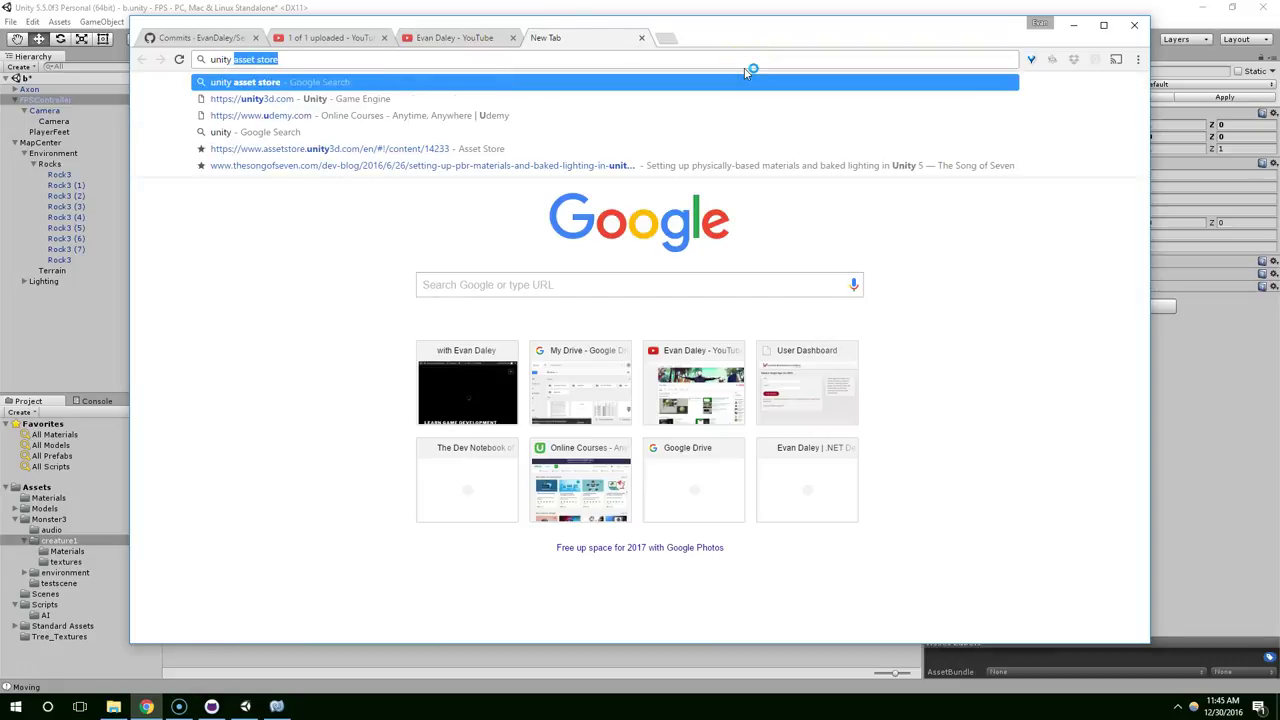
key(Return)
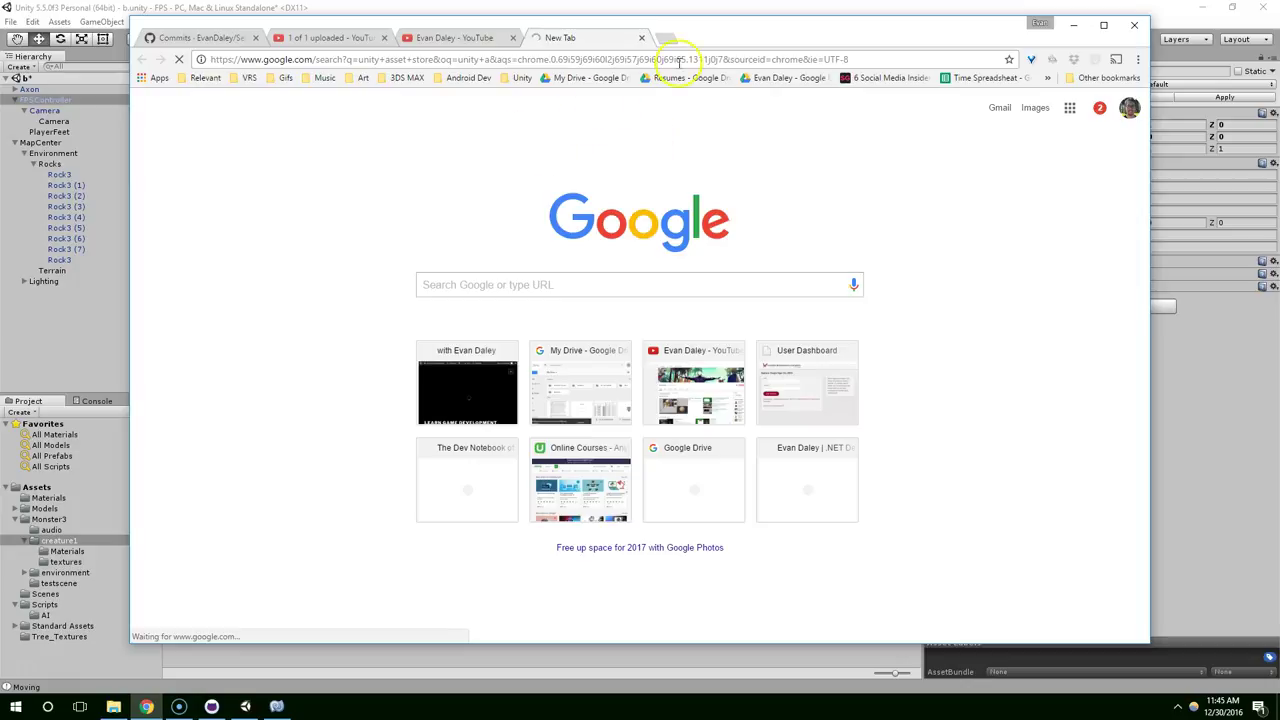
drag(739, 30, 738, 38)
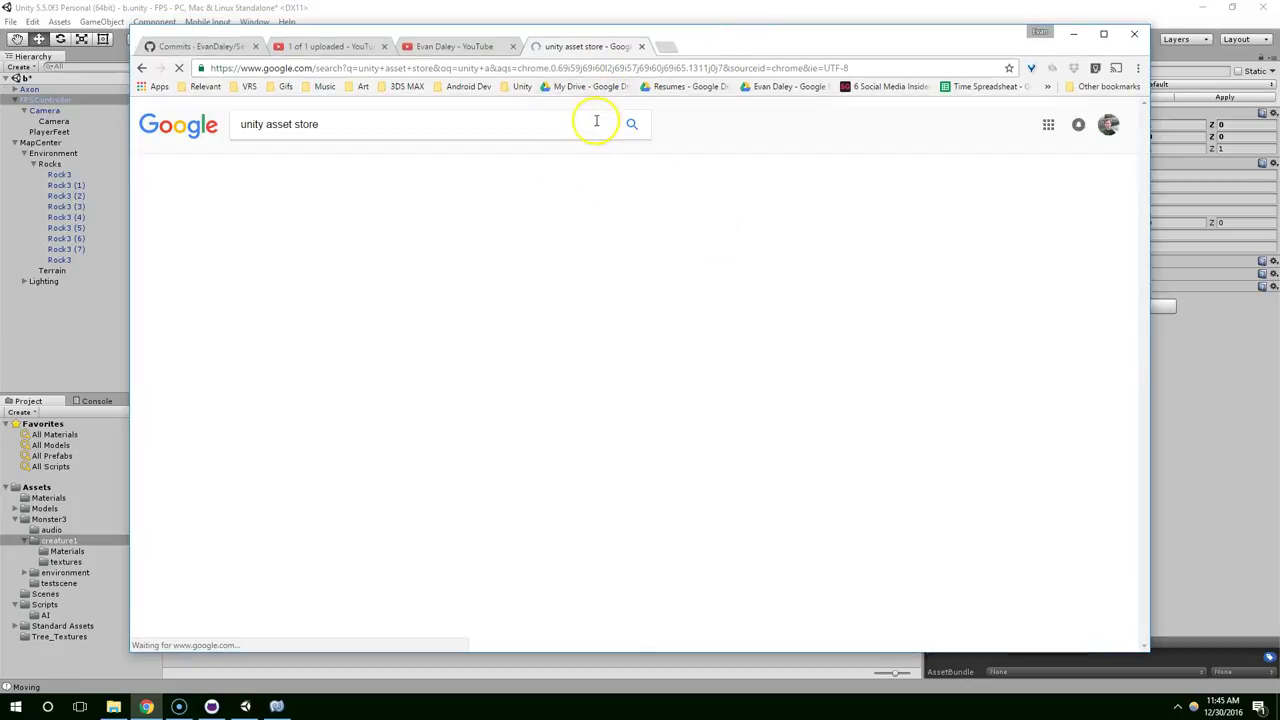
click(440, 220)
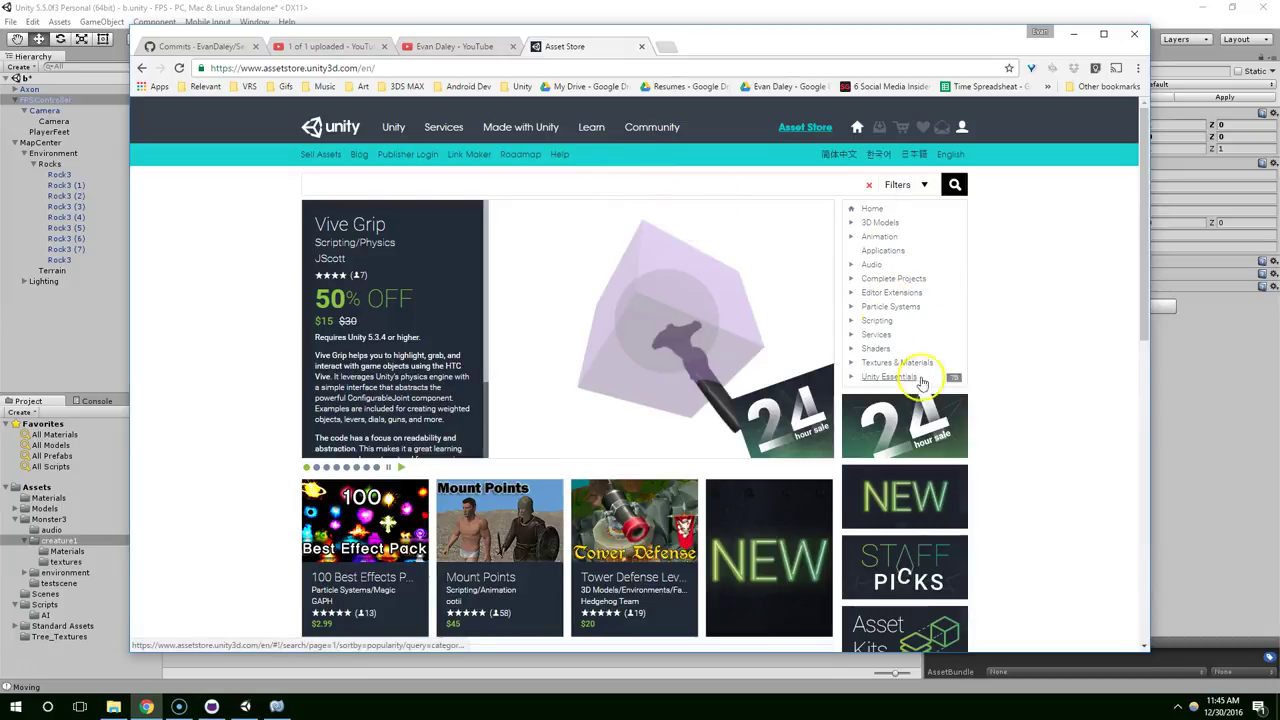
Step: Narrow the Asset Store listing to the 3D Models/Props/Weapons category
click(880, 223)
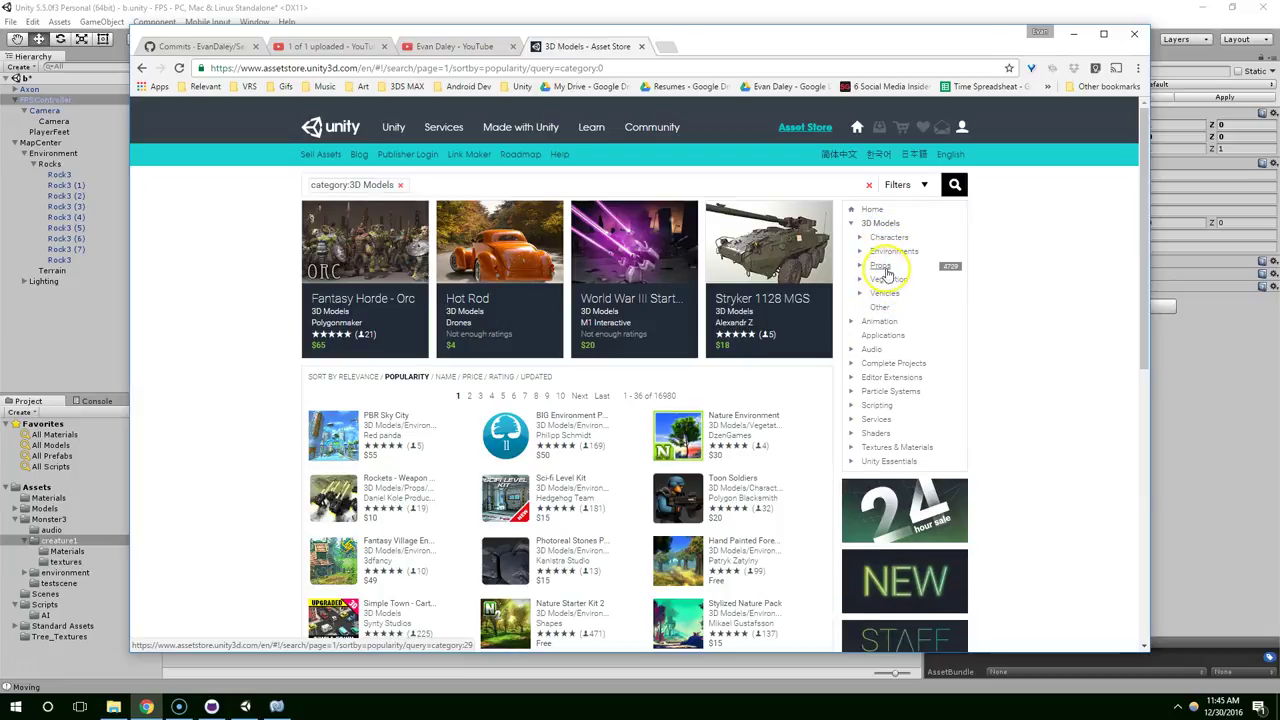
click(884, 271)
click(897, 410)
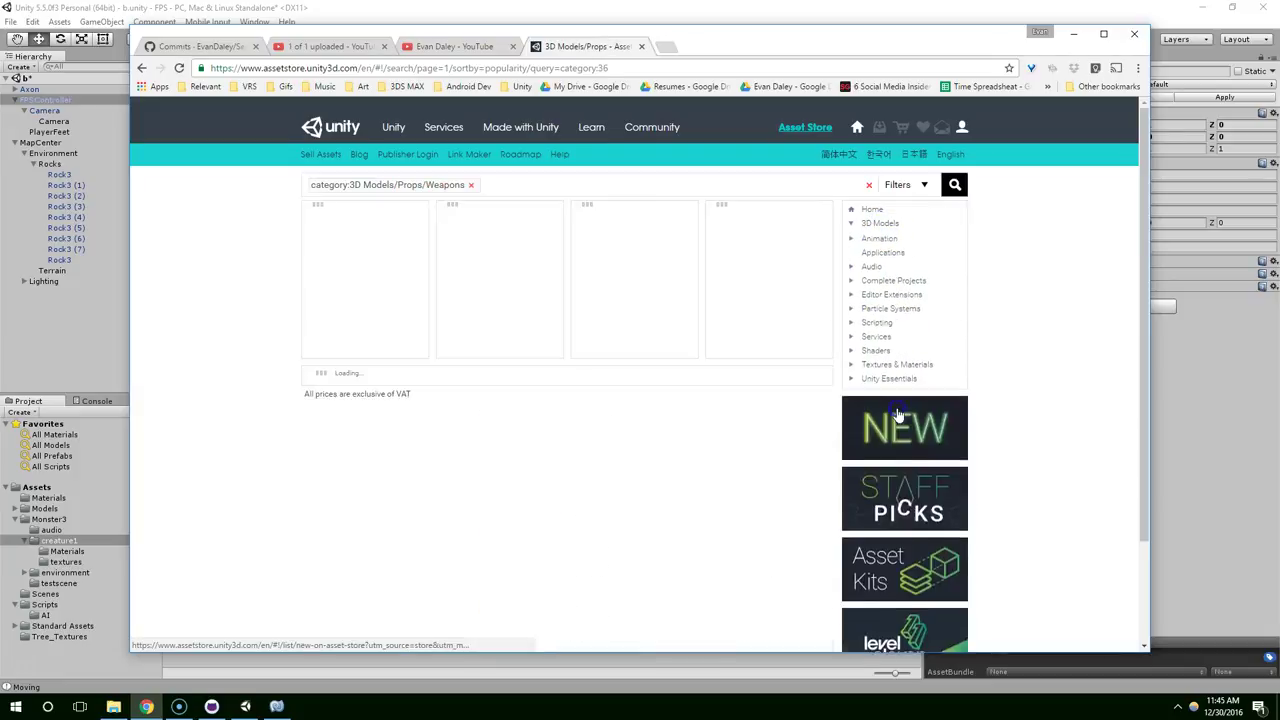
Step: Look through the popular weapon assets and open the Free Guns Pack in a separate browser tab
scroll(766, 357, down, 3)
scroll(766, 352, down, 3)
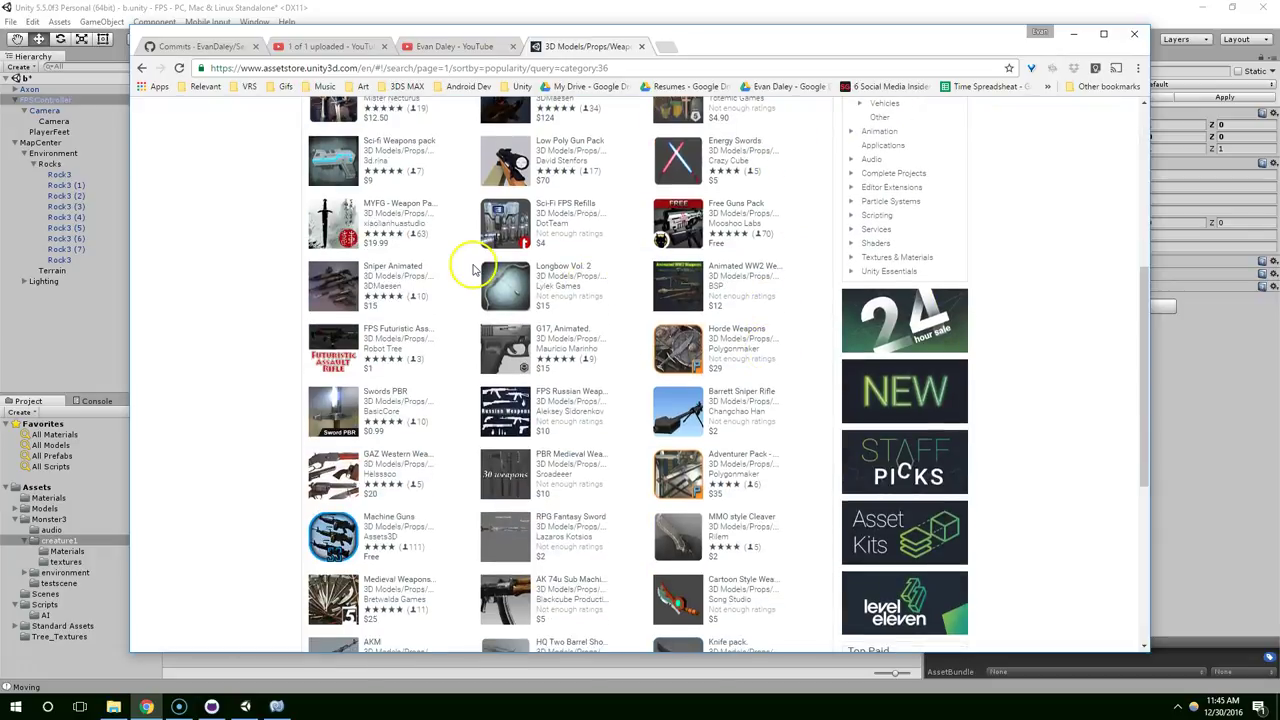
scroll(575, 265, up, 2)
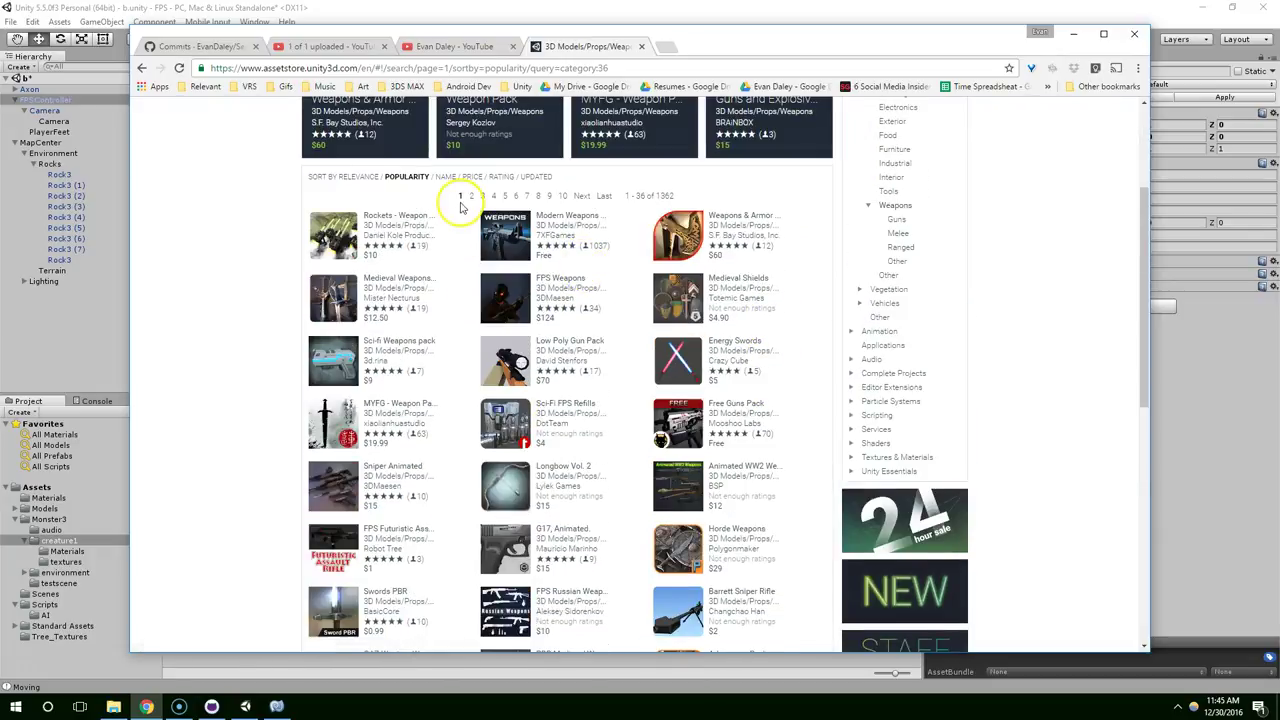
middle_click(678, 425)
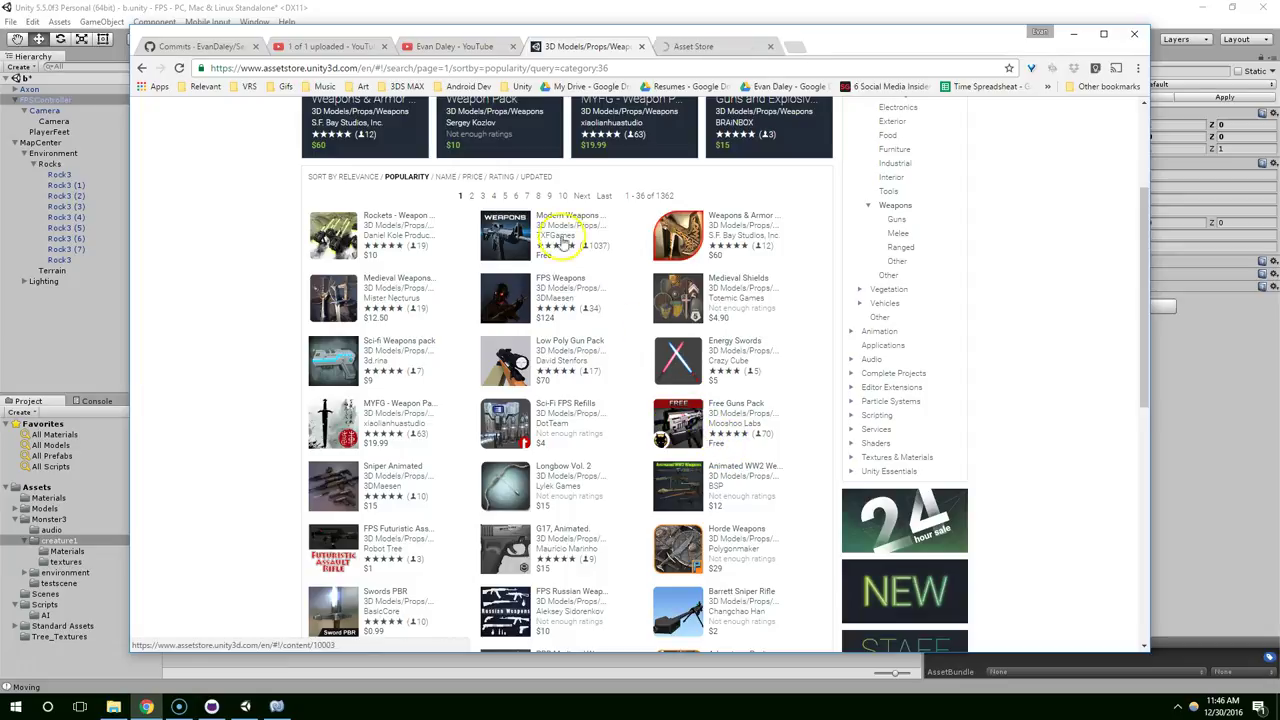
Step: Sort the weapon assets by price and examine the free listings and results page 10
click(471, 177)
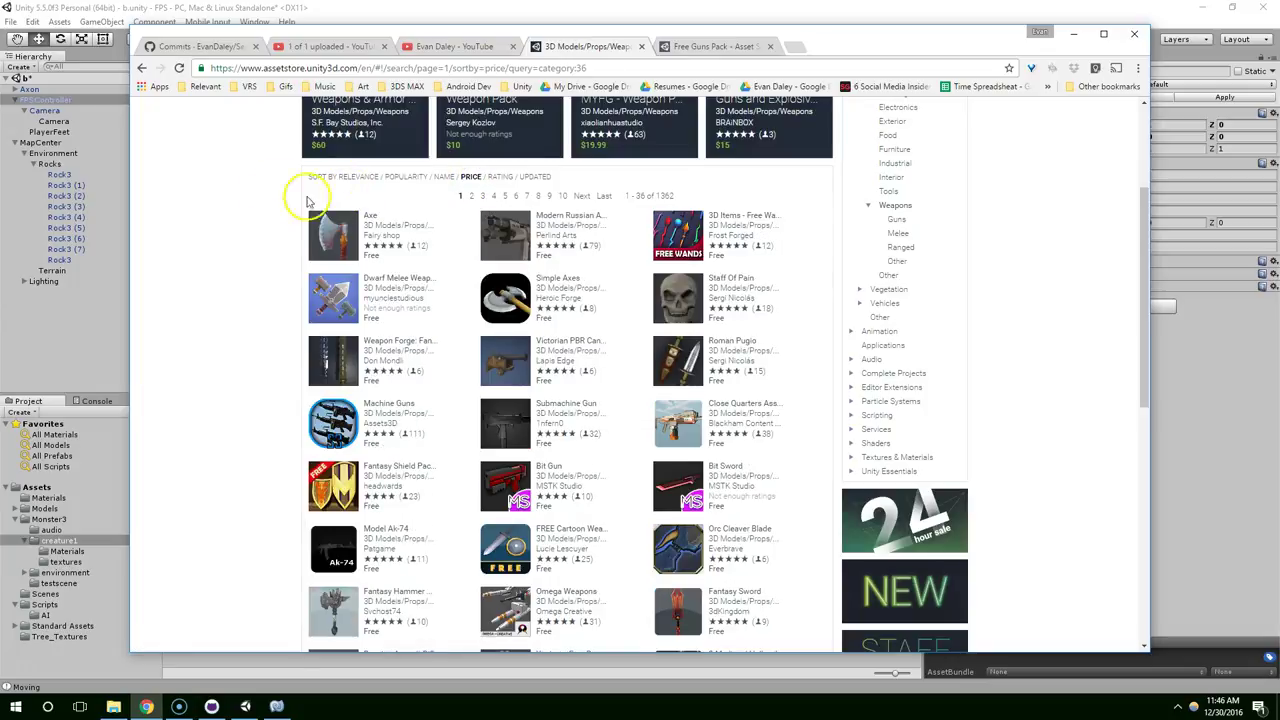
scroll(576, 268, down, 4)
scroll(523, 390, up, 1)
scroll(540, 330, down, 1)
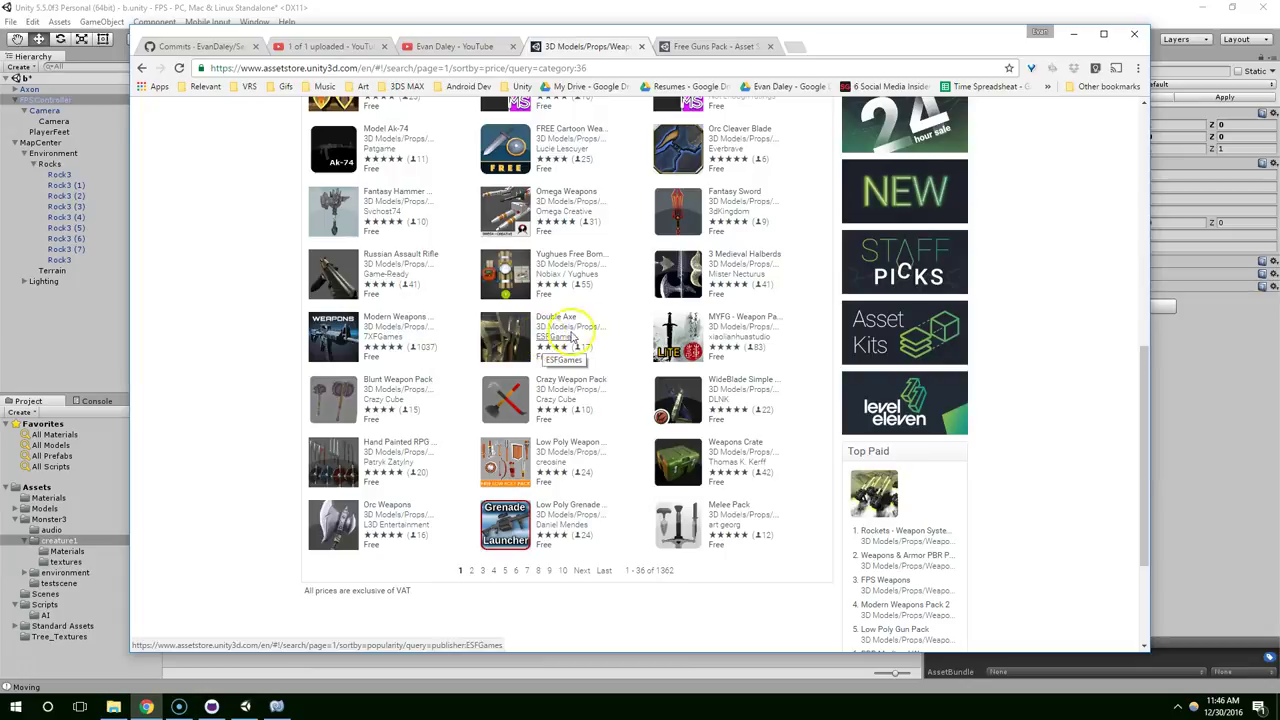
scroll(560, 335, up, 4)
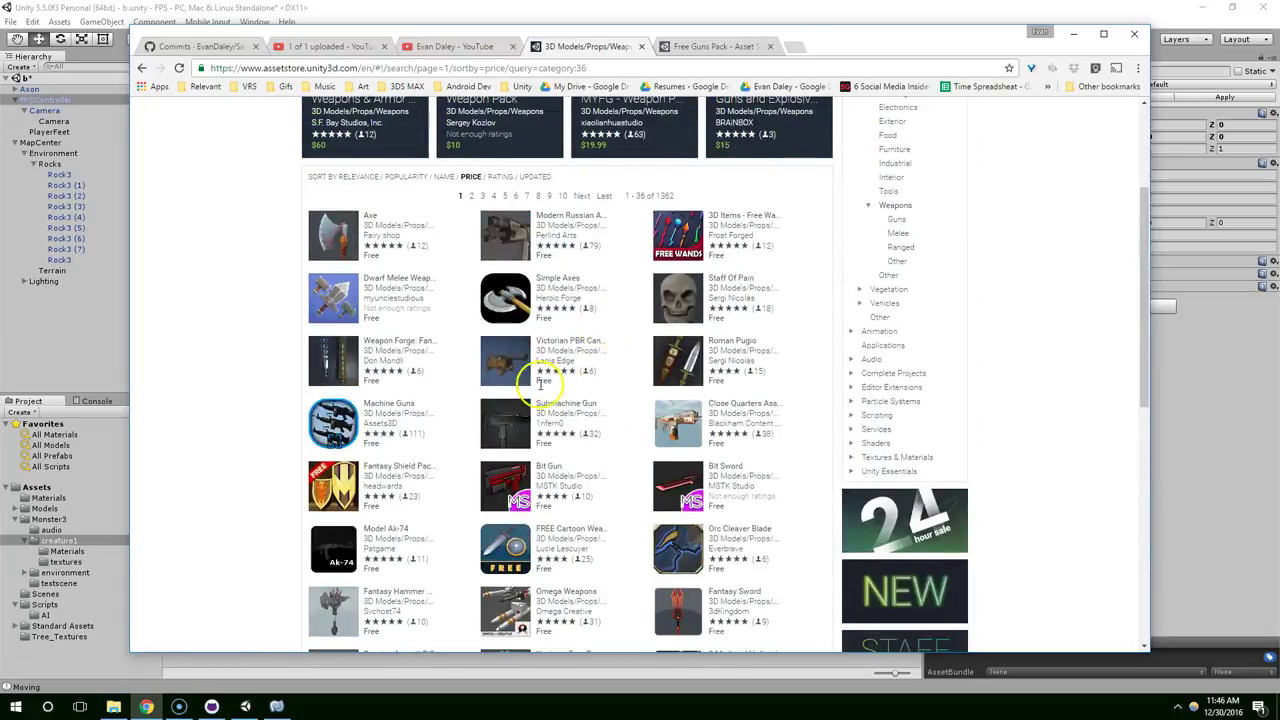
scroll(540, 382, down, 4)
click(561, 570)
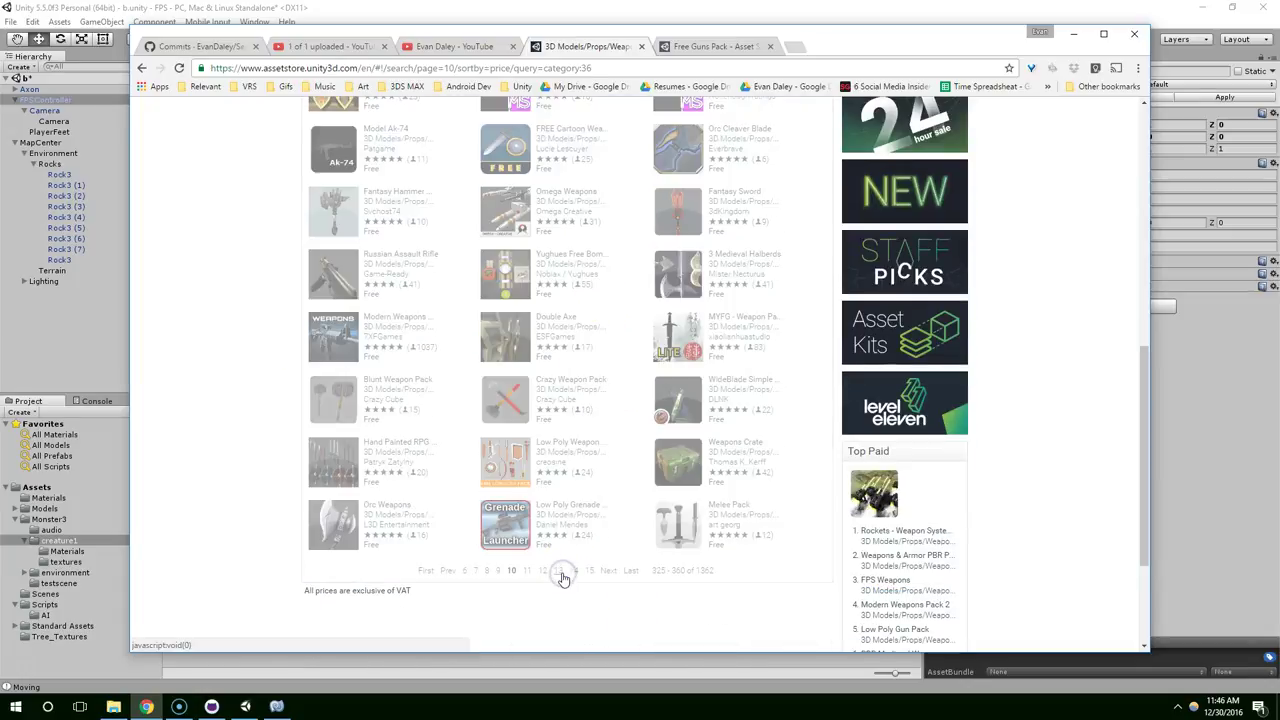
scroll(506, 190, up, 6)
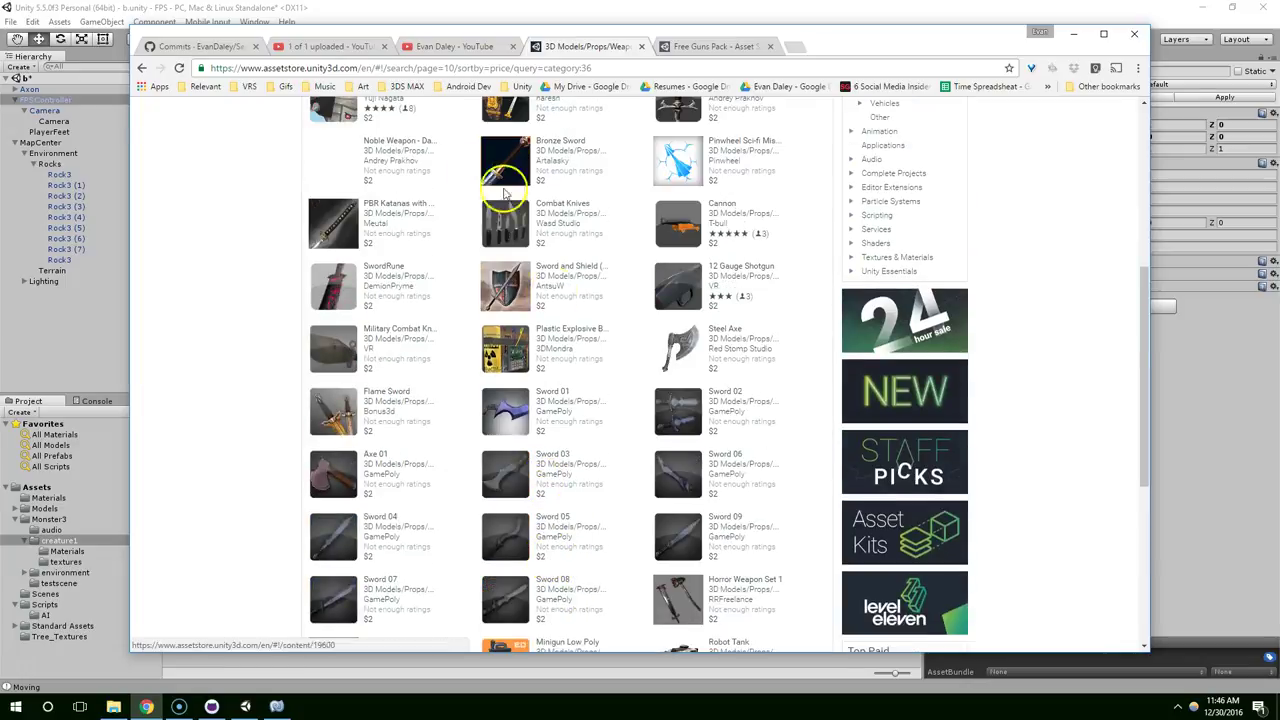
scroll(519, 300, down, 7)
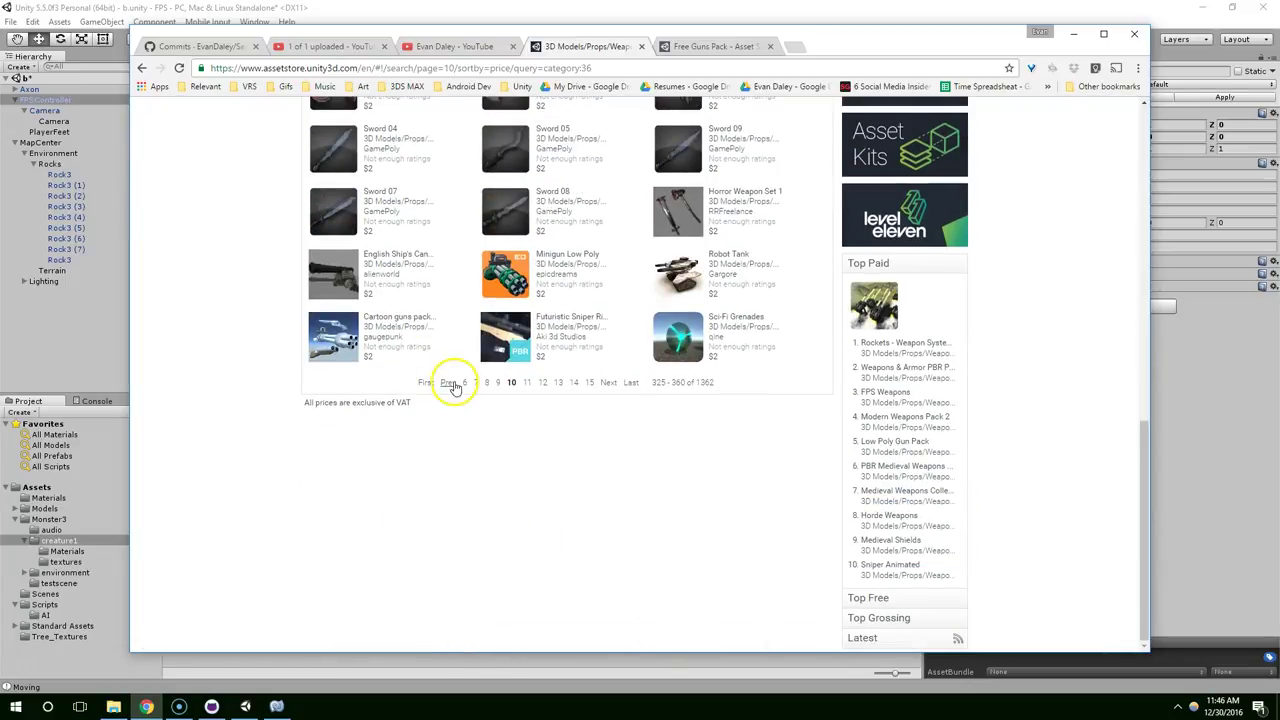
Step: Go back to the Props category, reopen its Weapons subcategory and sort the listing by price
click(142, 68)
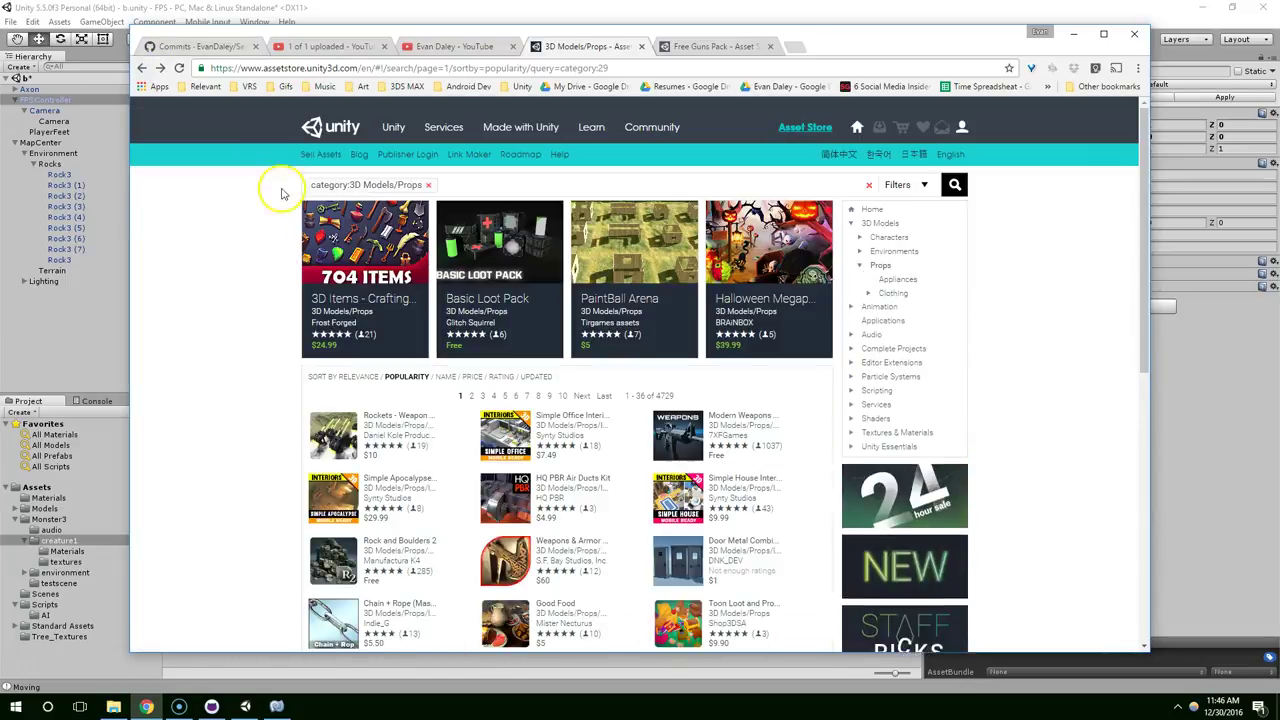
scroll(291, 250, down, 1)
scroll(295, 295, down, 1)
click(473, 177)
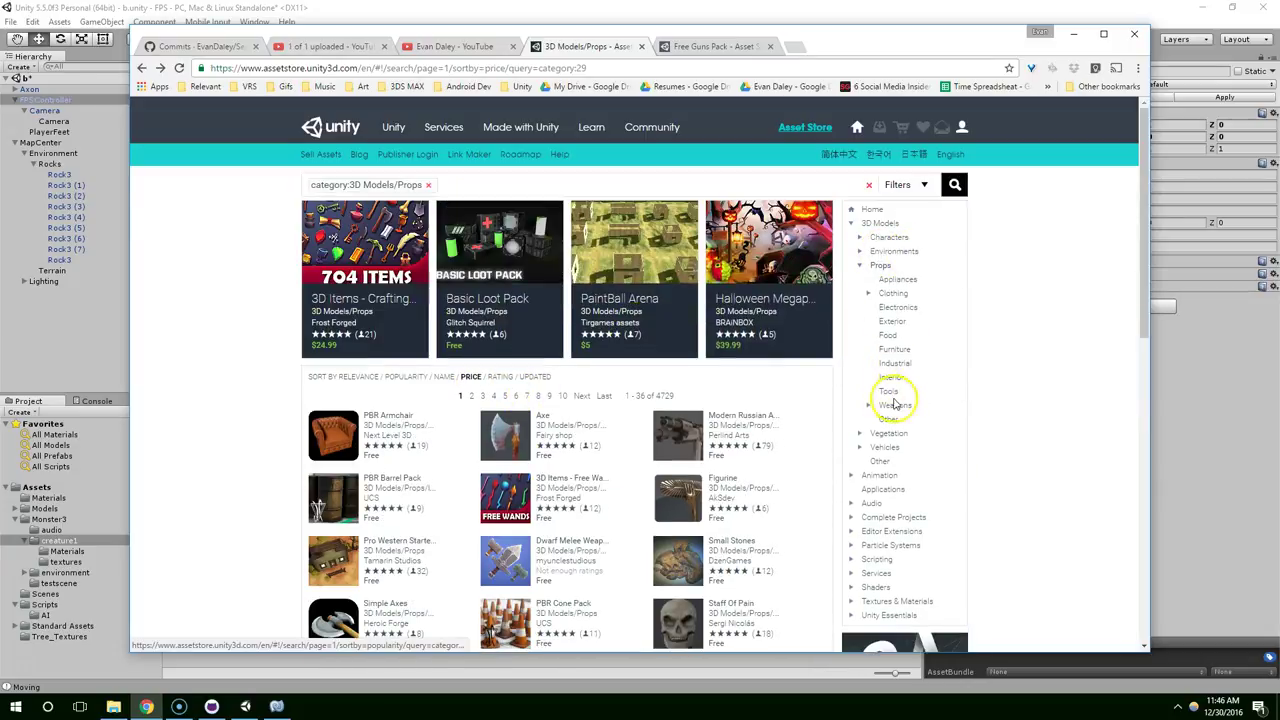
click(895, 405)
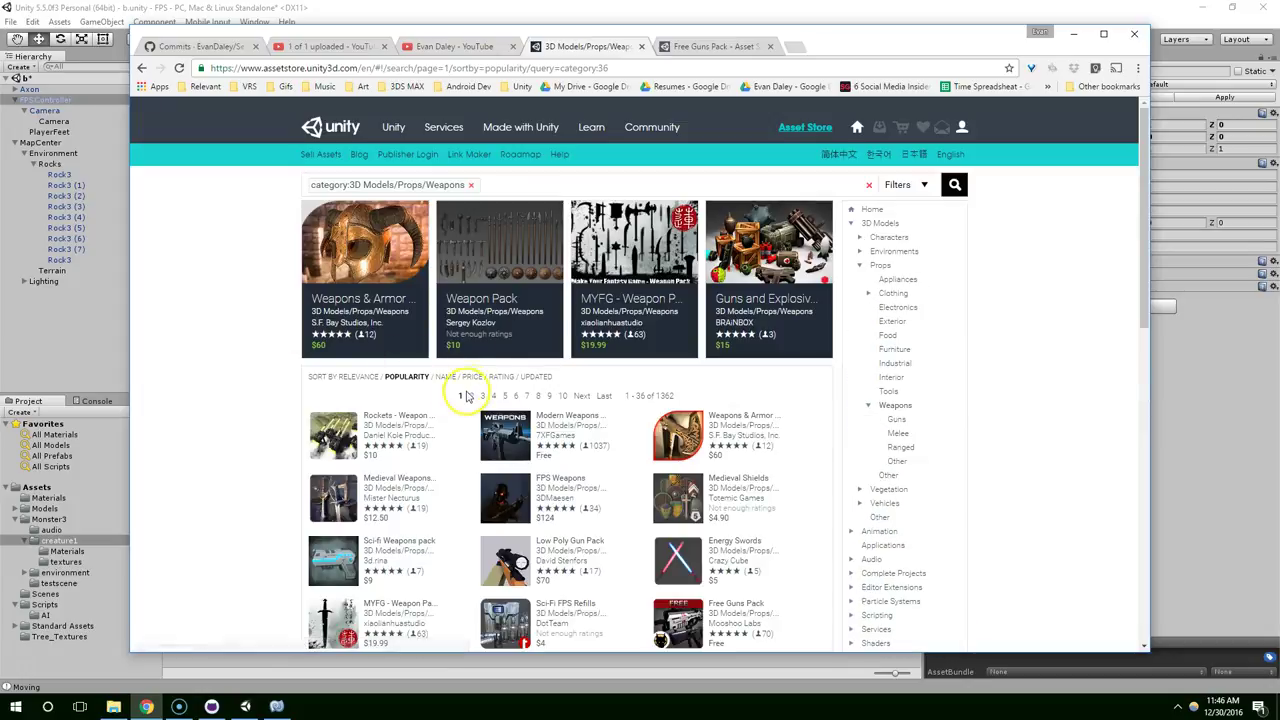
click(461, 376)
Step: Look through the free weapons and open the Modern Russian Assault asset in a separate browser tab
scroll(234, 329, down, 5)
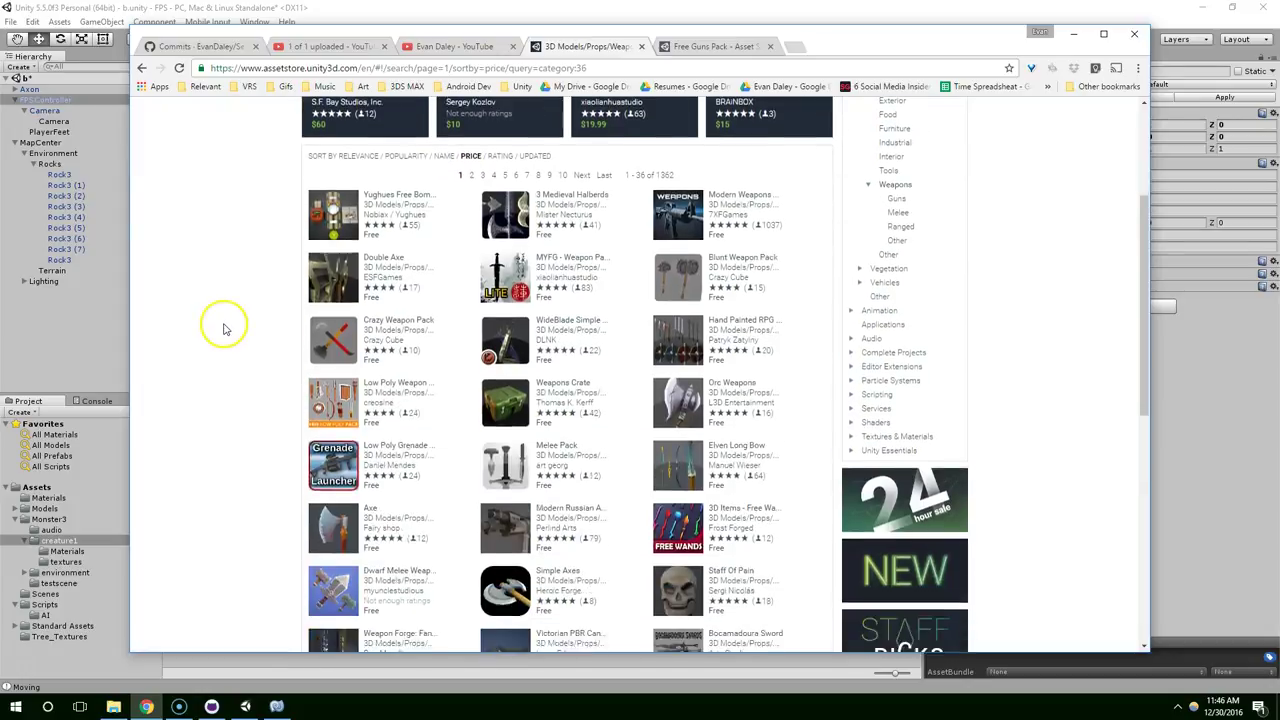
scroll(745, 305, down, 2)
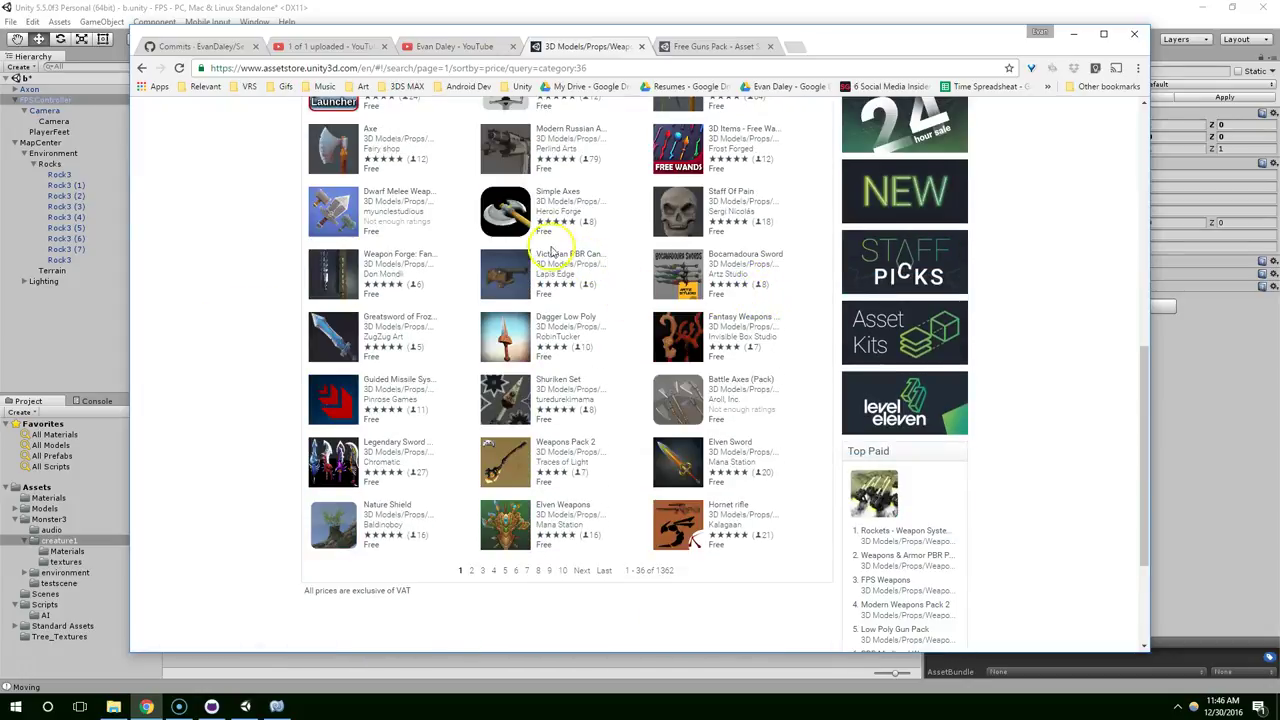
scroll(551, 247, up, 2)
middle_click(519, 351)
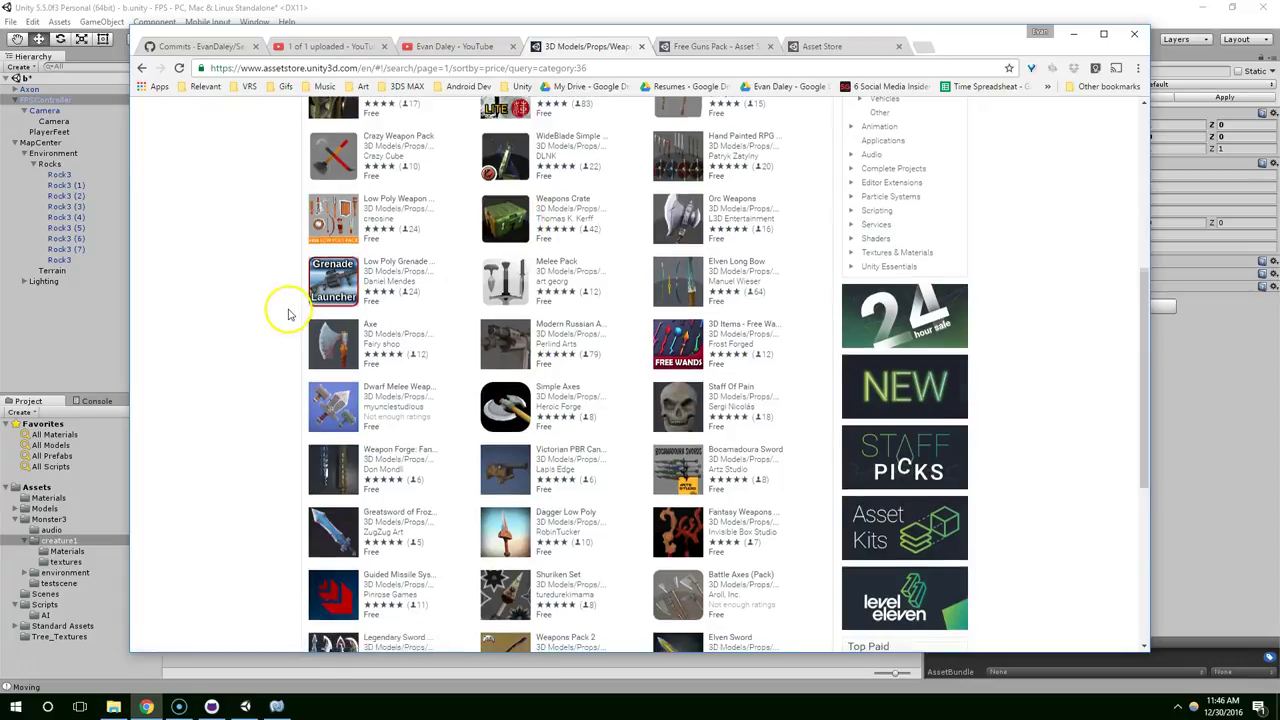
Step: Go to page 2 of the price-sorted weapon results
scroll(288, 315, down, 2)
click(480, 570)
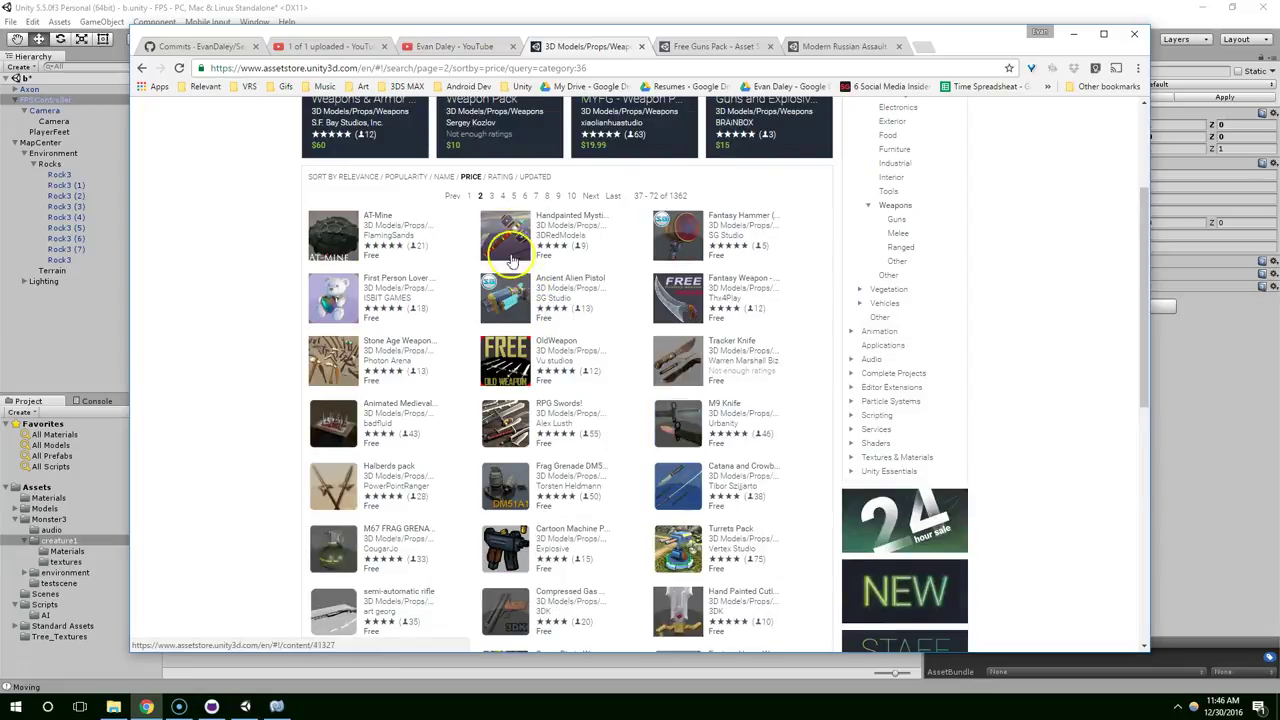
Step: Look through the free weapons on results page 2 and open the Fantasy Hammer asset in a separate browser tab
scroll(580, 252, down, 3)
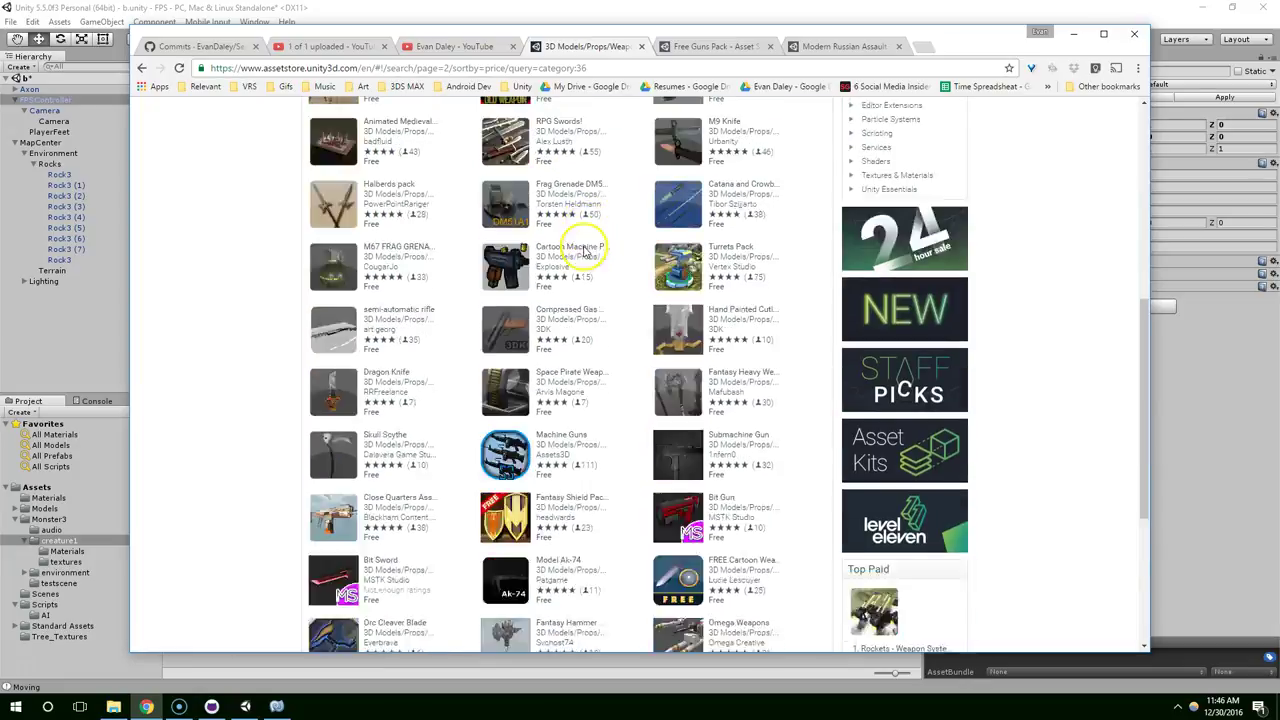
scroll(585, 252, down, 2)
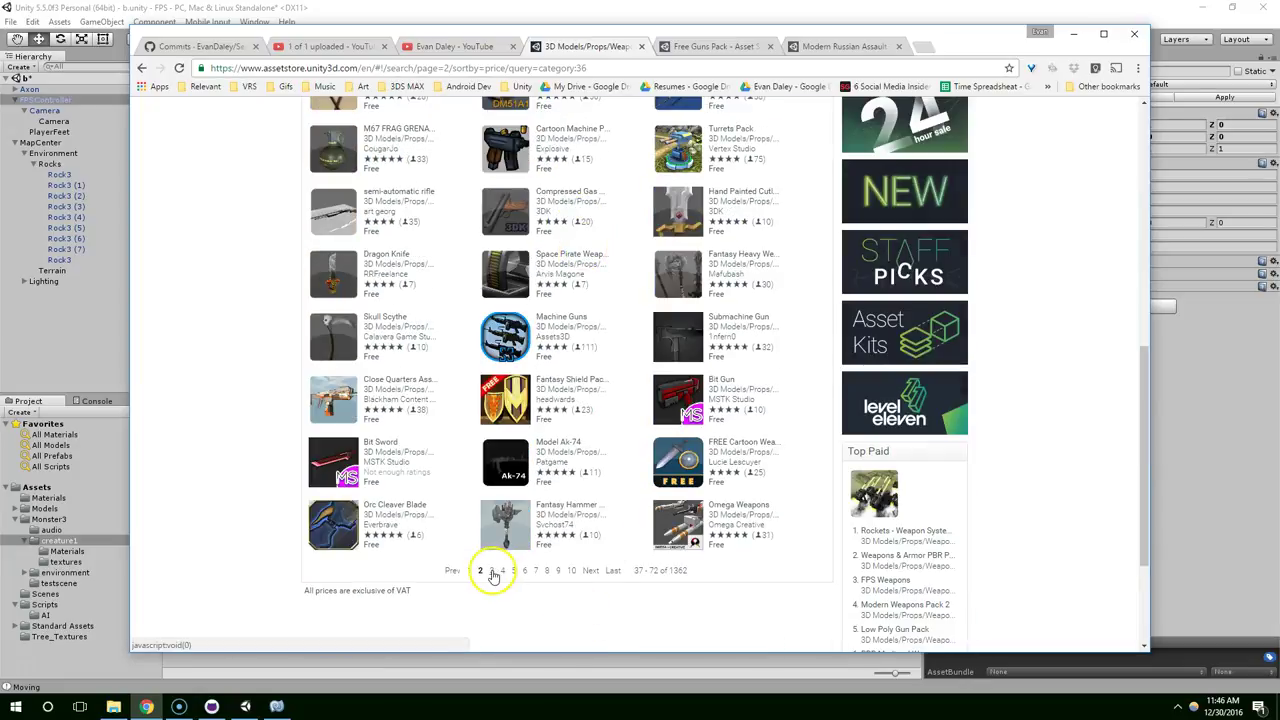
middle_click(497, 527)
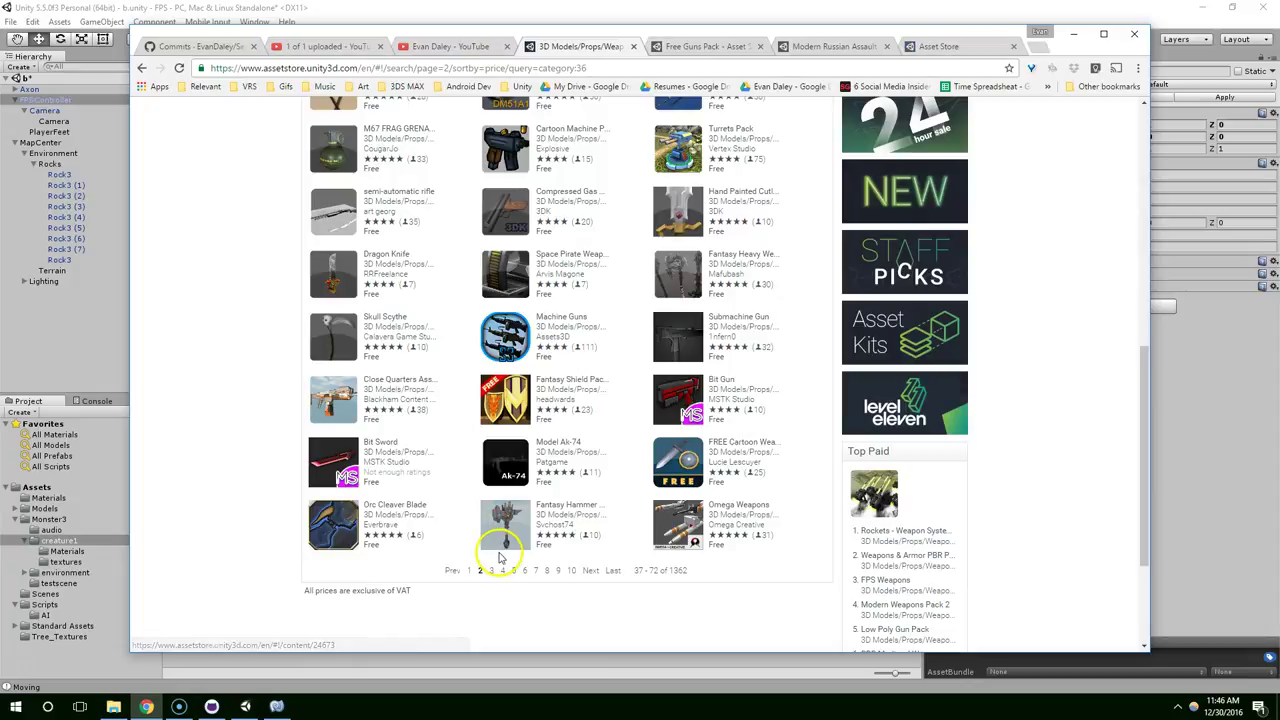
Step: Look through results page 3 and open the Handgun asset from page 4 in a separate browser tab
click(491, 570)
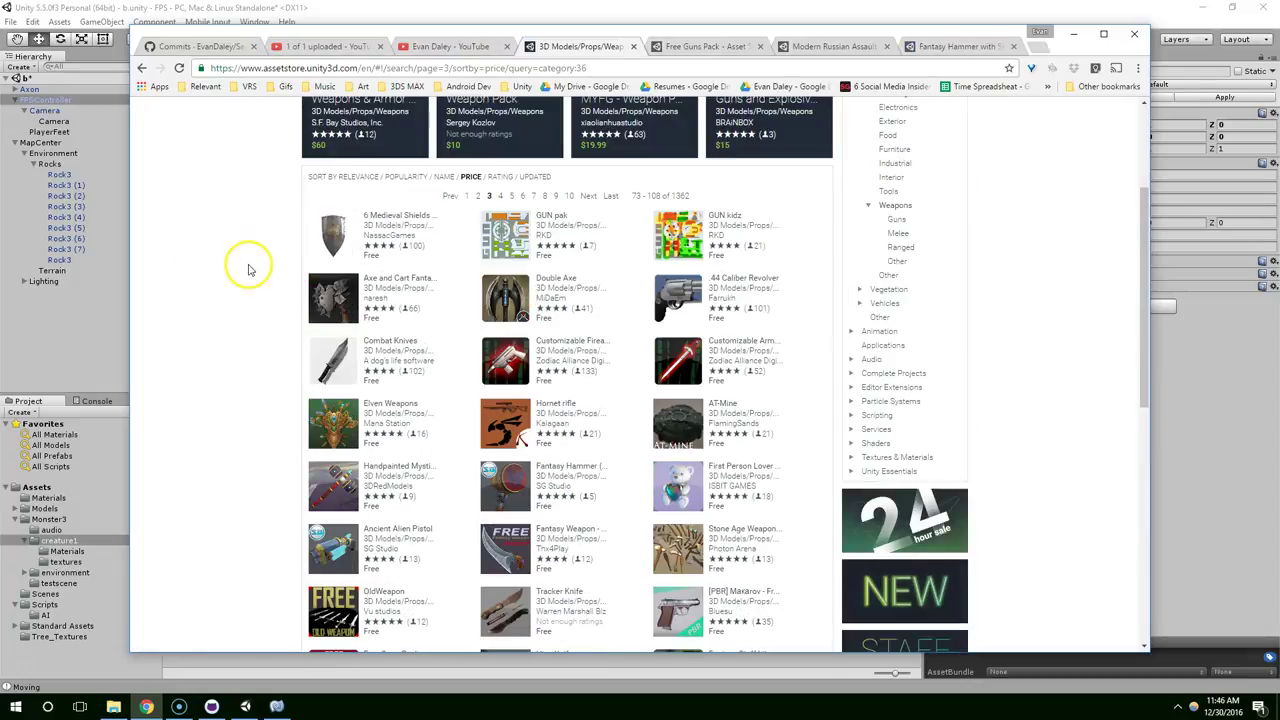
scroll(250, 270, down, 4)
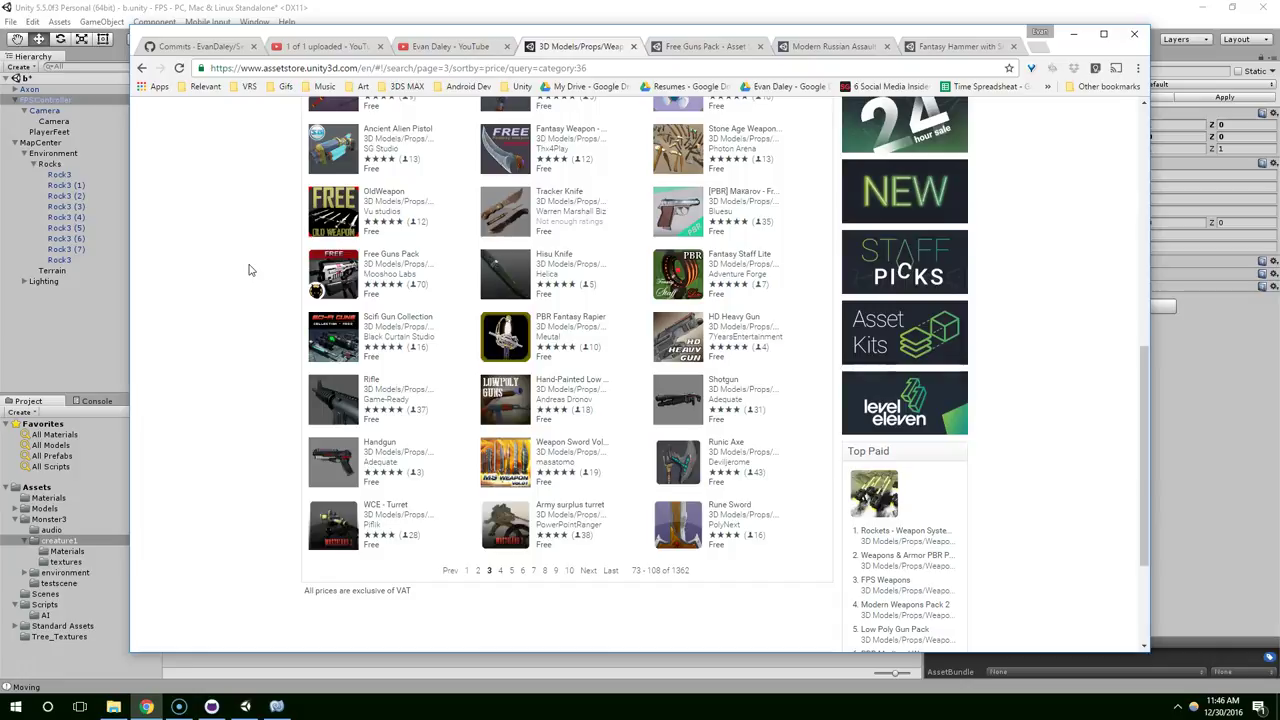
click(502, 570)
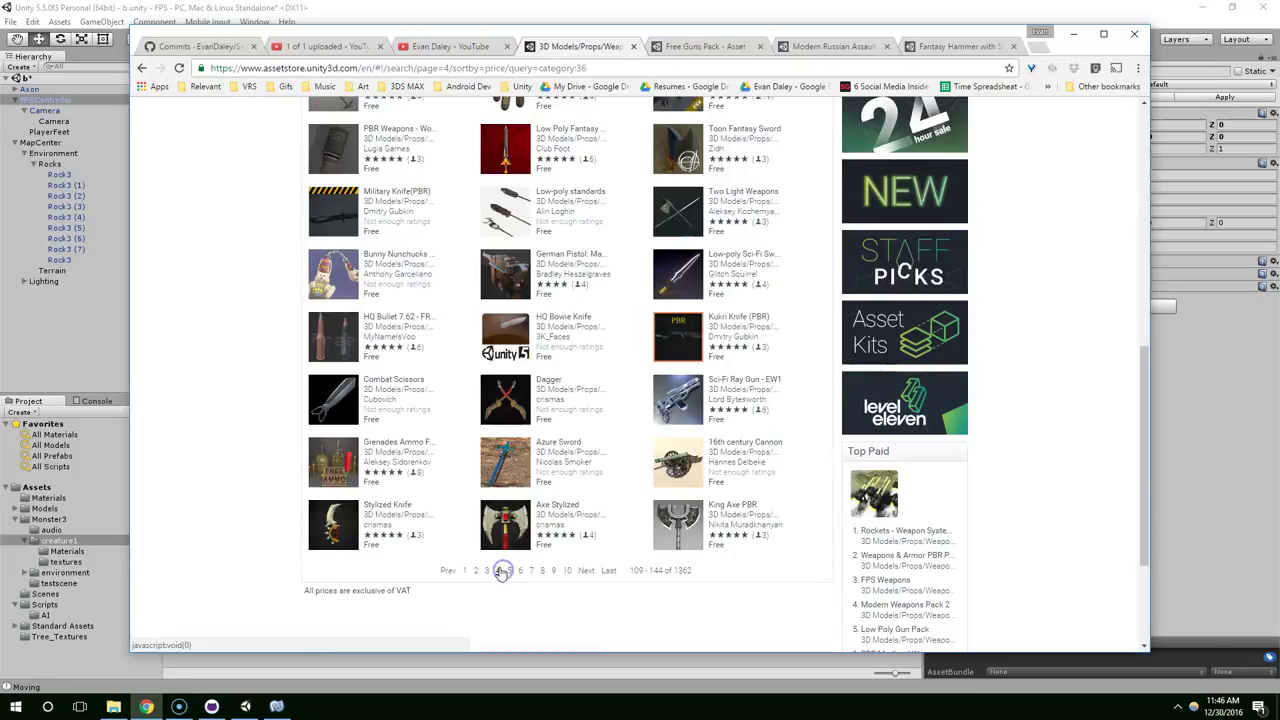
scroll(316, 238, up, 2)
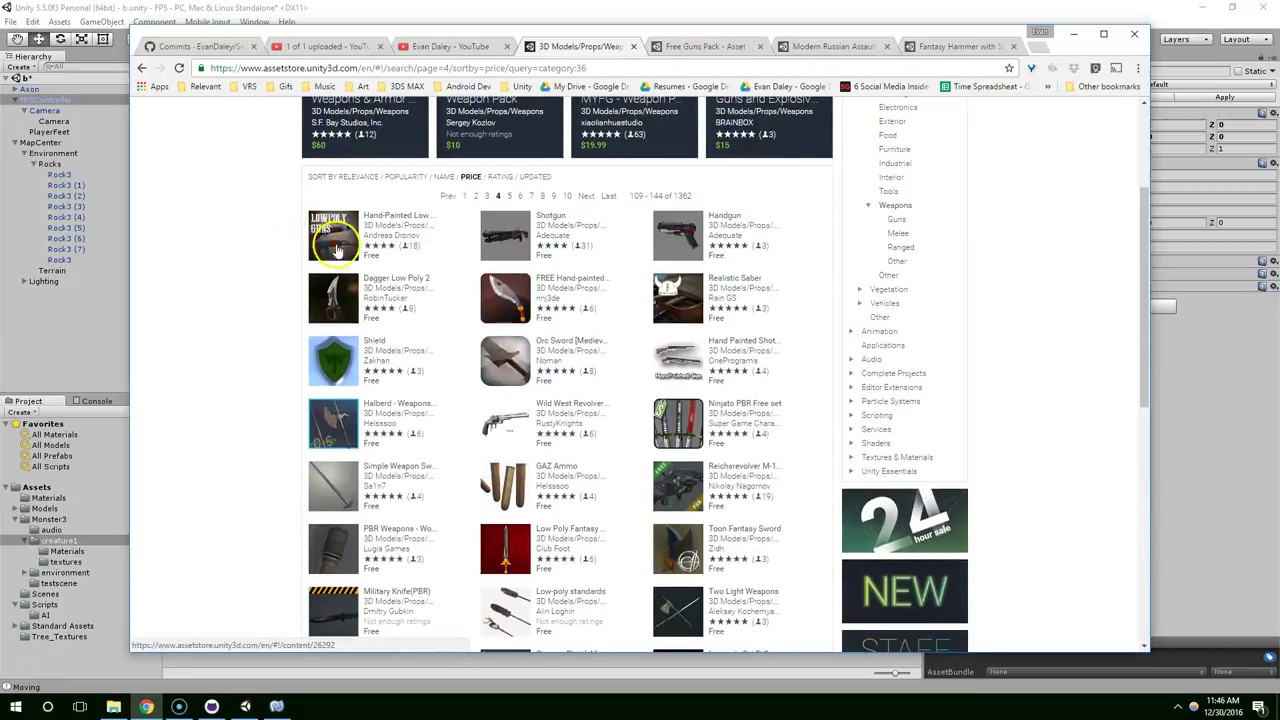
scroll(706, 113, up, 5)
scroll(690, 200, down, 15)
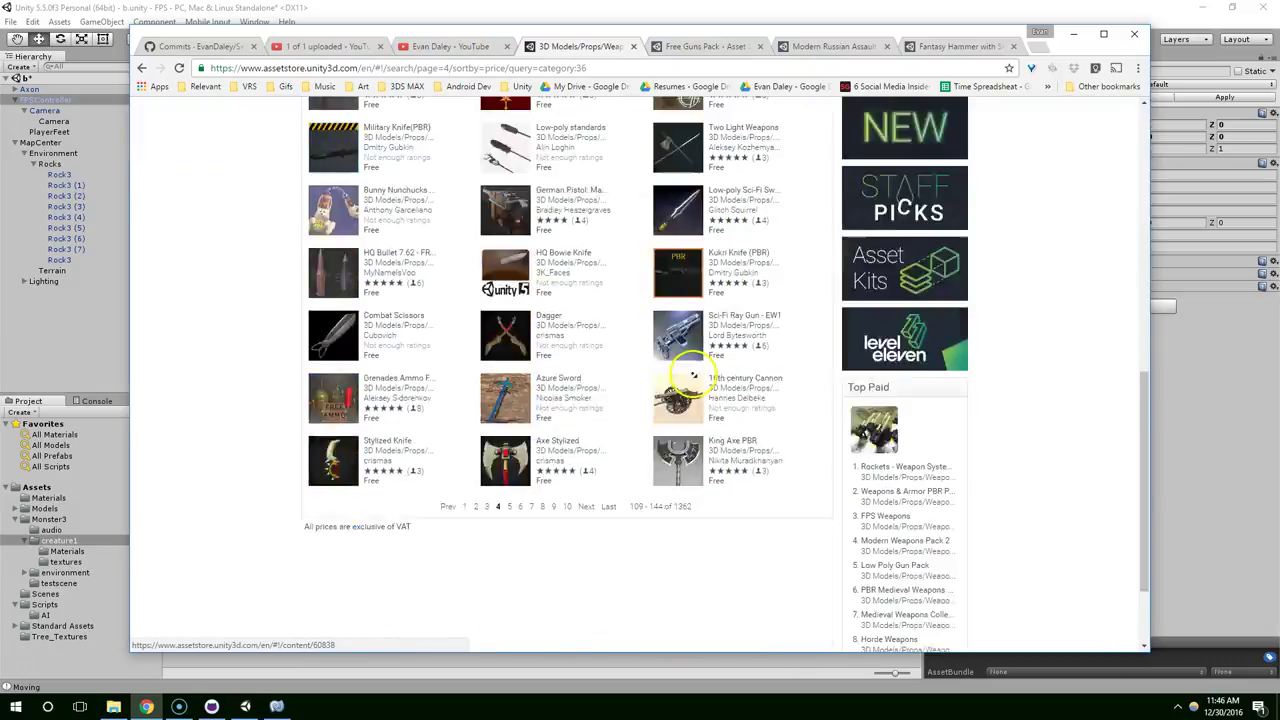
scroll(678, 263, up, 10)
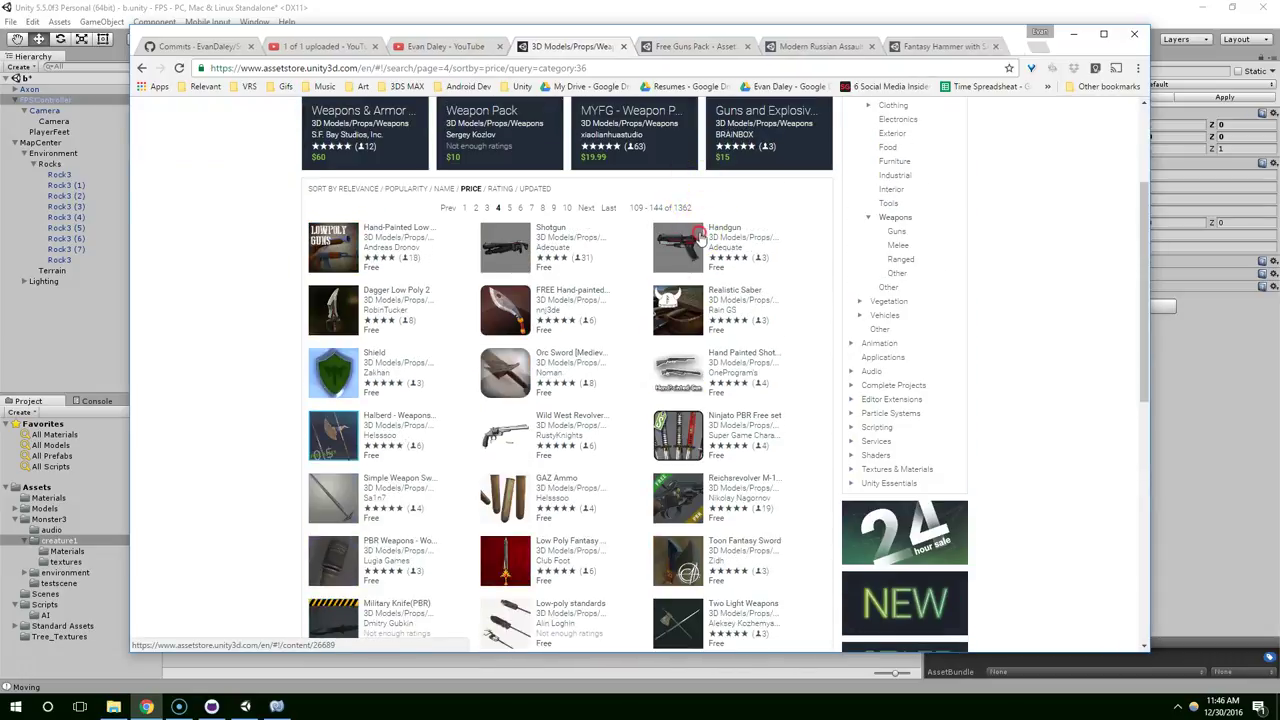
Step: Check the remaining weapons on page 4 and open Brown's Ray Revolver from page 5 in a separate browser tab
scroll(600, 280, down, 2)
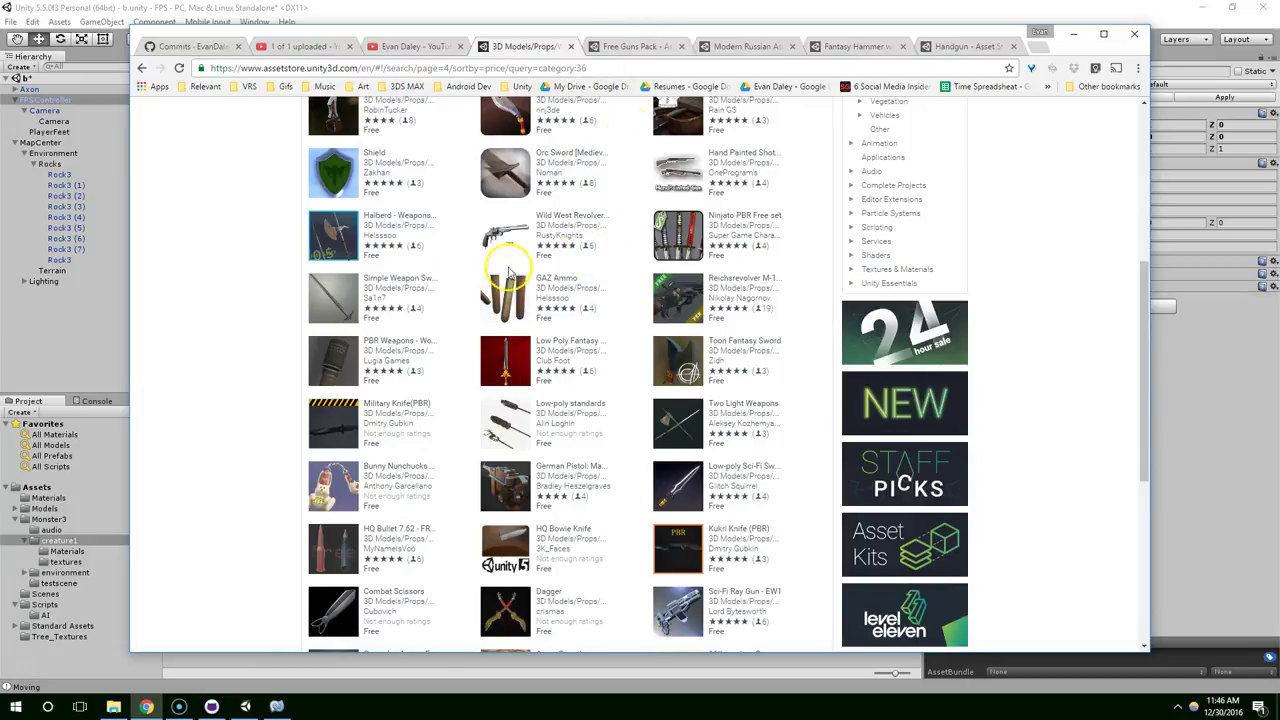
scroll(661, 345, down, 2)
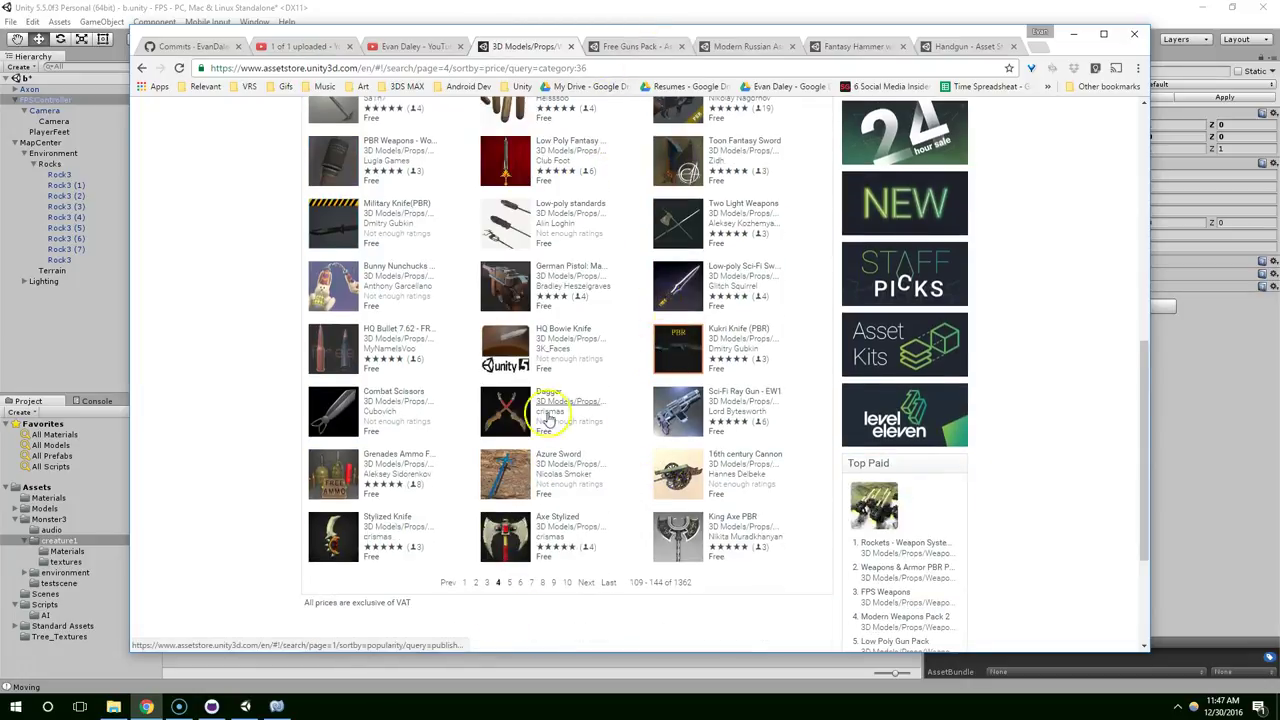
scroll(600, 390, up, 6)
scroll(620, 370, down, 4)
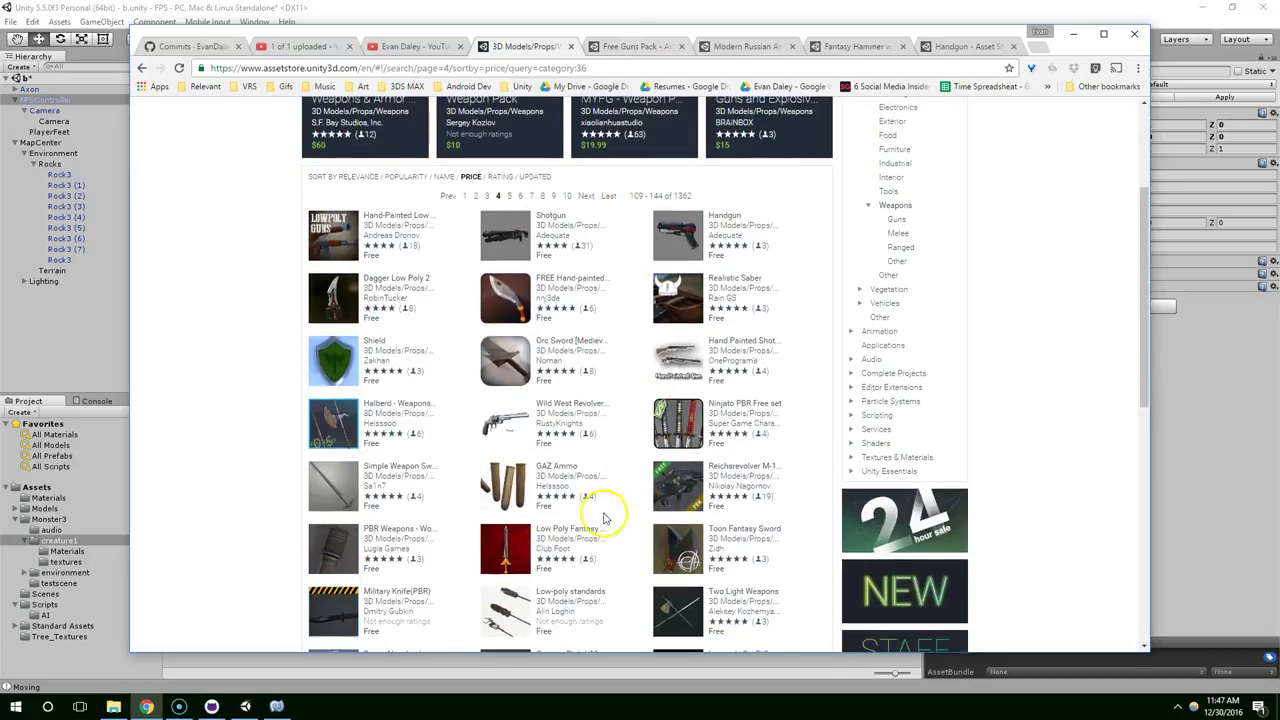
scroll(612, 335, down, 2)
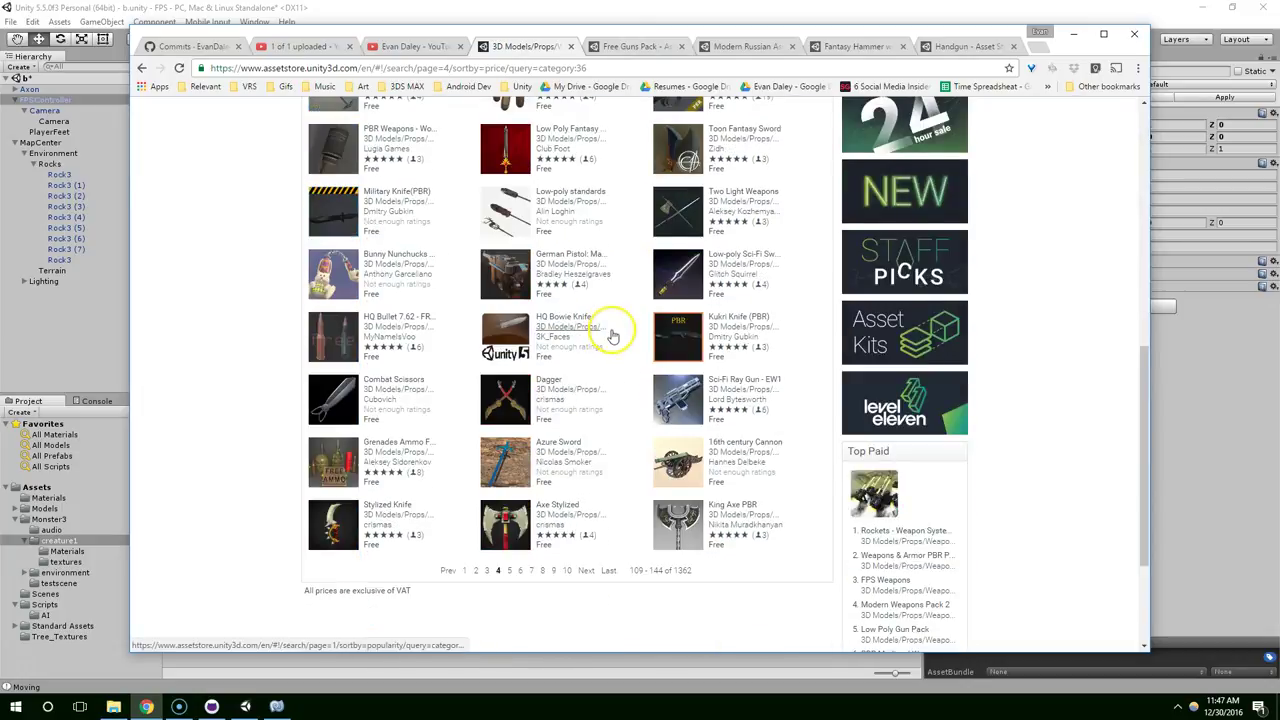
click(510, 572)
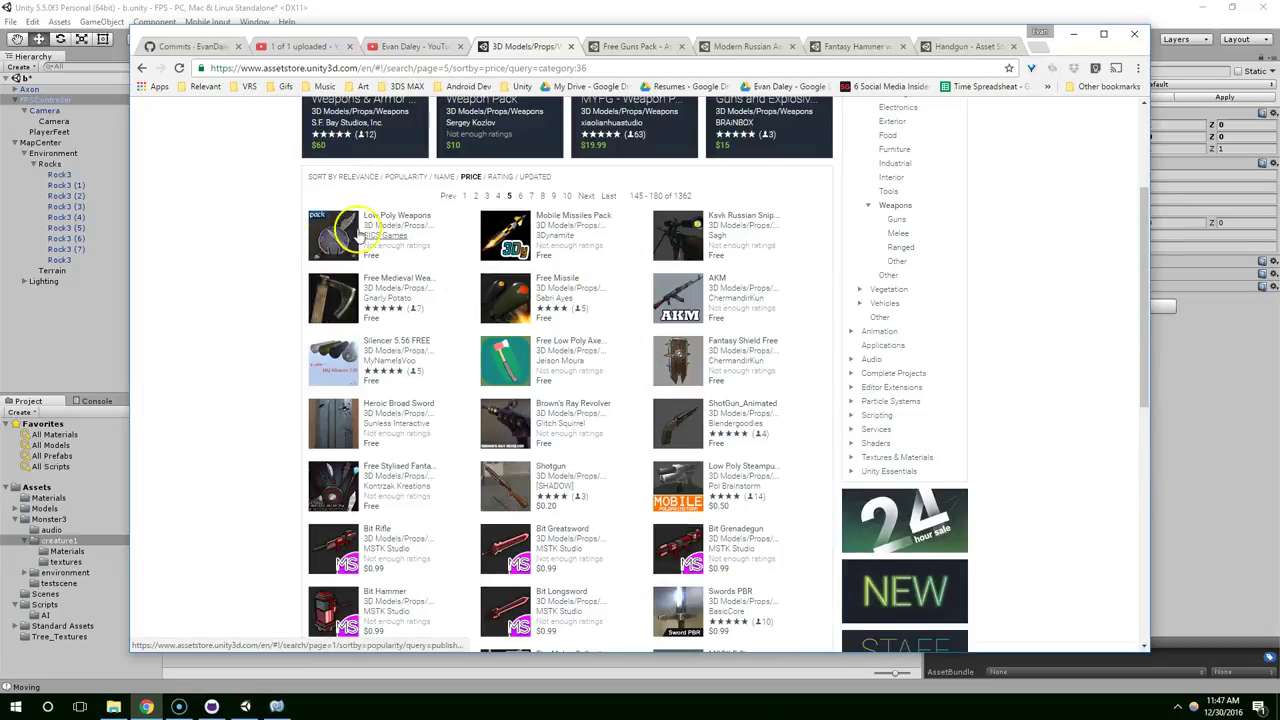
scroll(210, 225, down, 2)
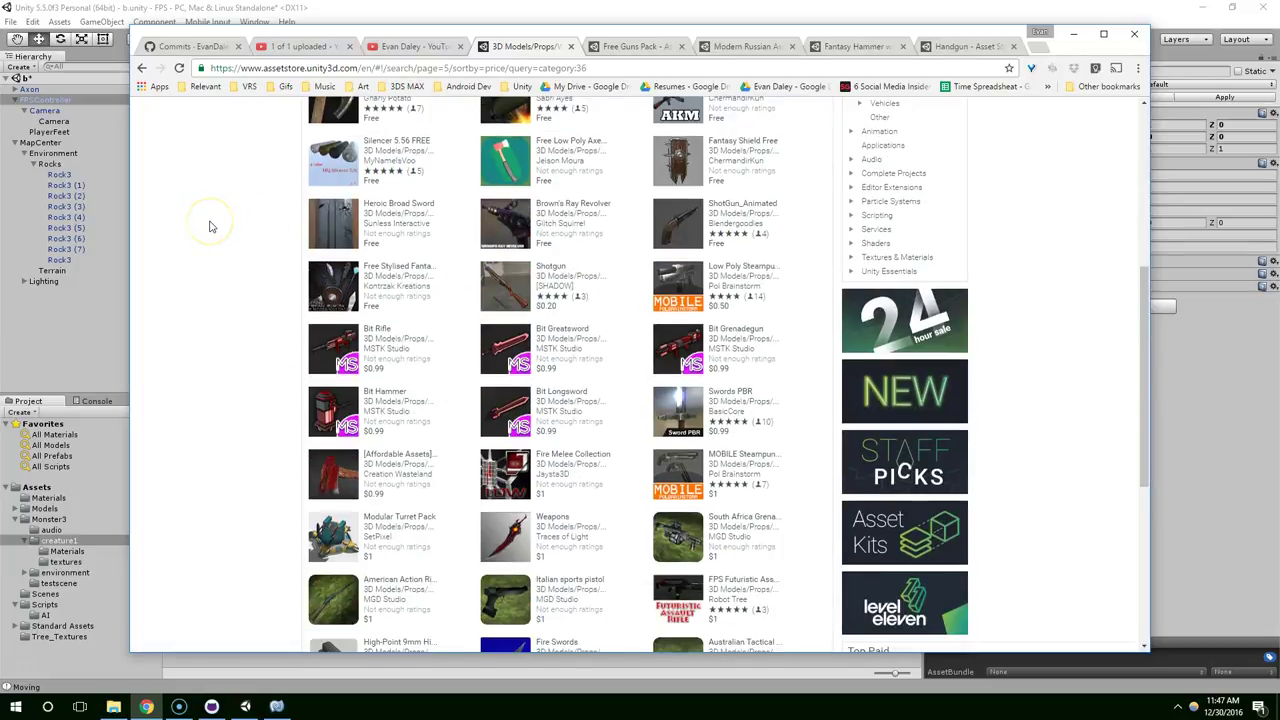
scroll(229, 223, down, 2)
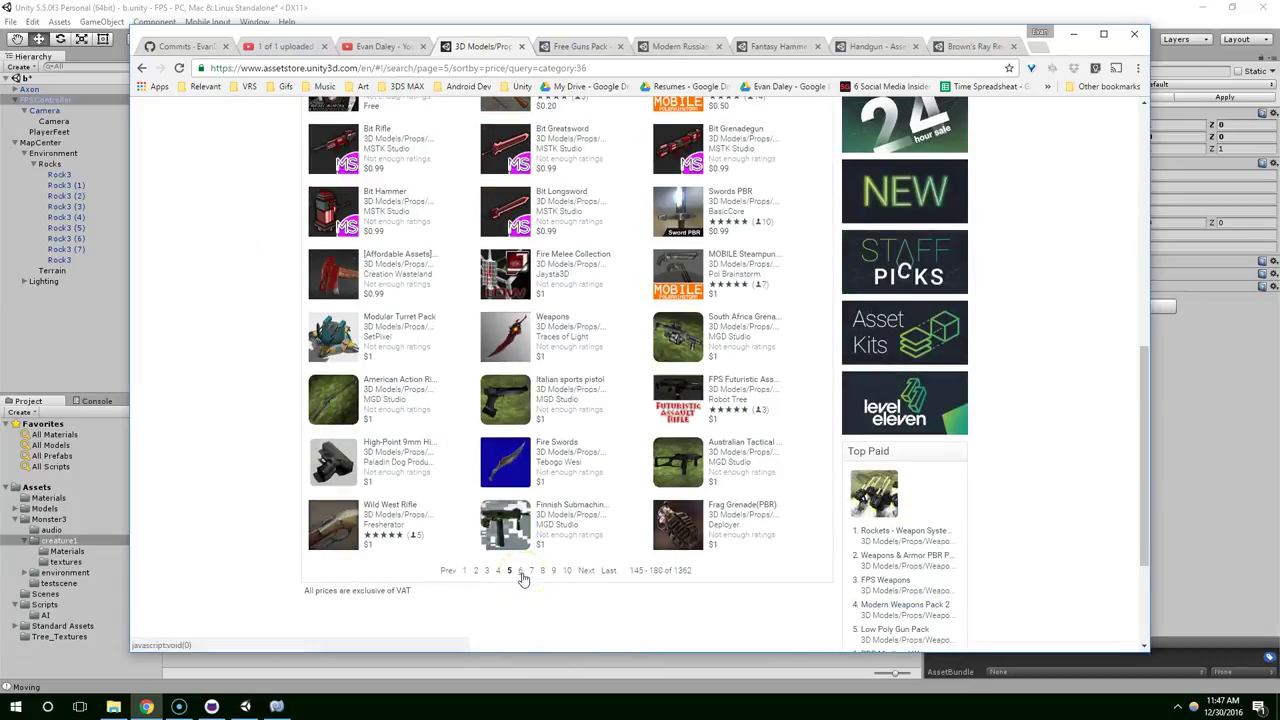
Step: Examine the prices on results page 5 for any other free guns
scroll(530, 480, up, 2)
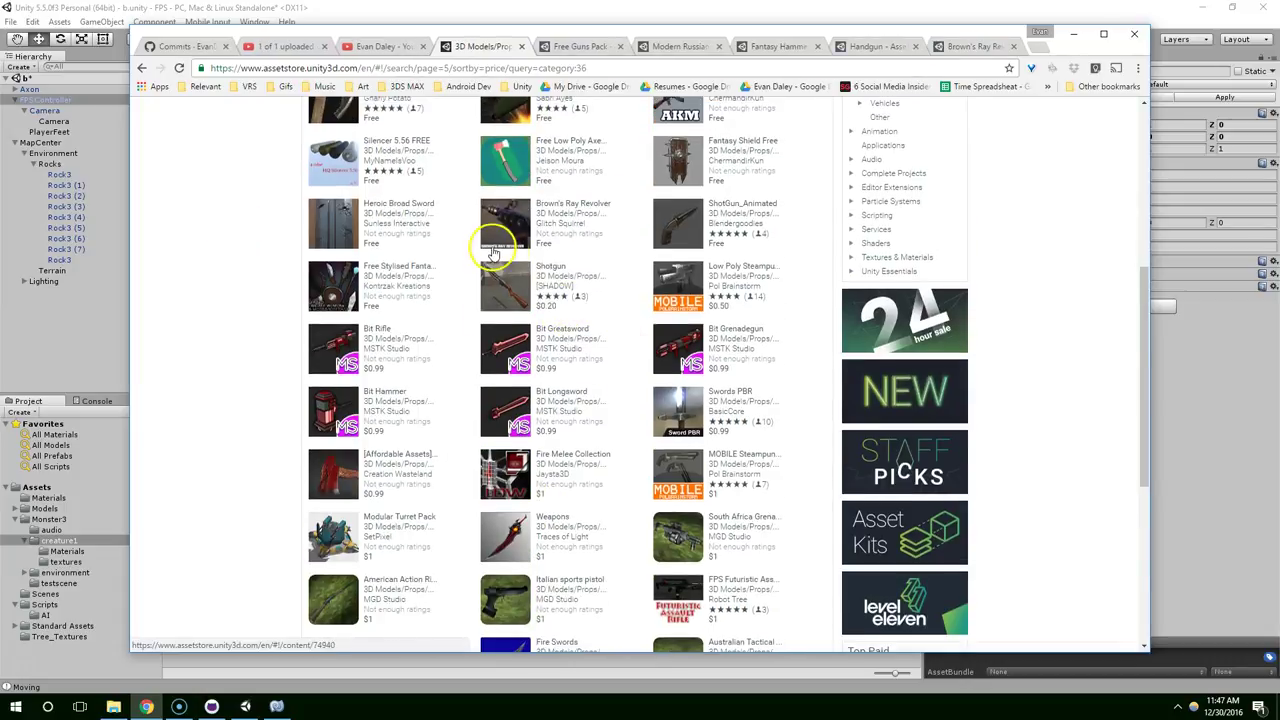
scroll(559, 412, down, 2)
scroll(525, 342, up, 3)
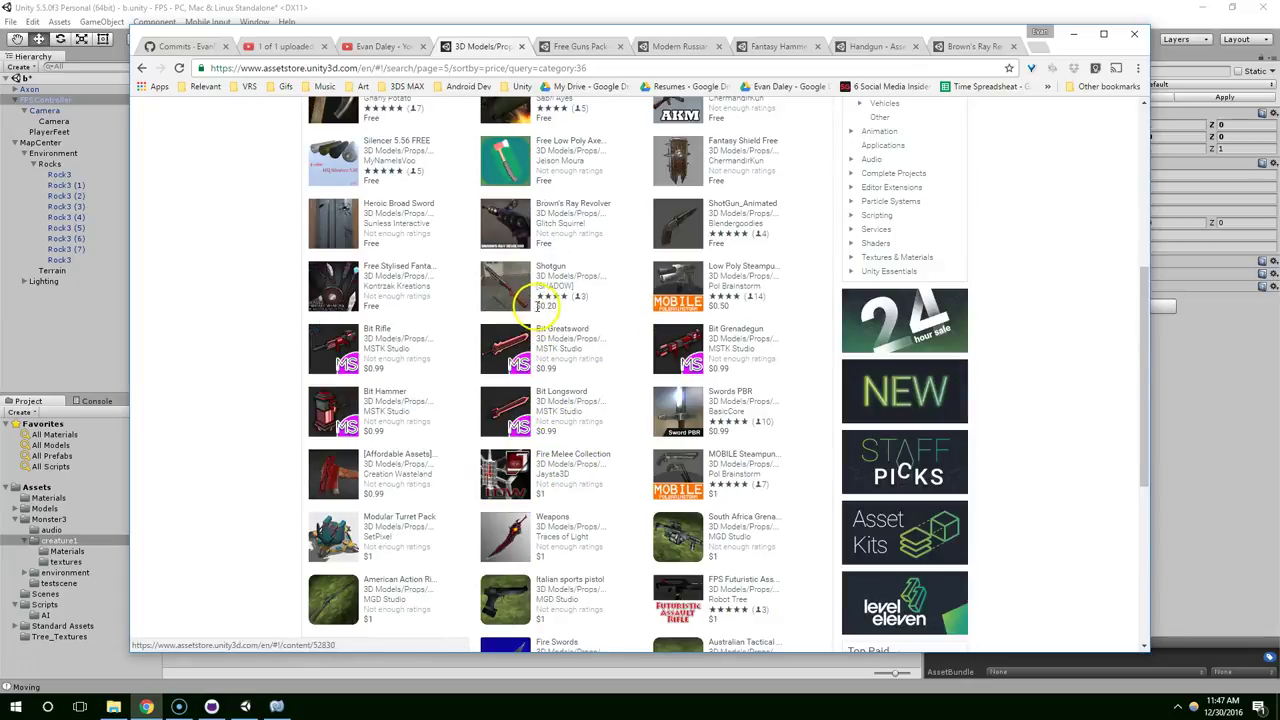
scroll(525, 360, down, 4)
scroll(525, 390, up, 6)
scroll(525, 370, up, 3)
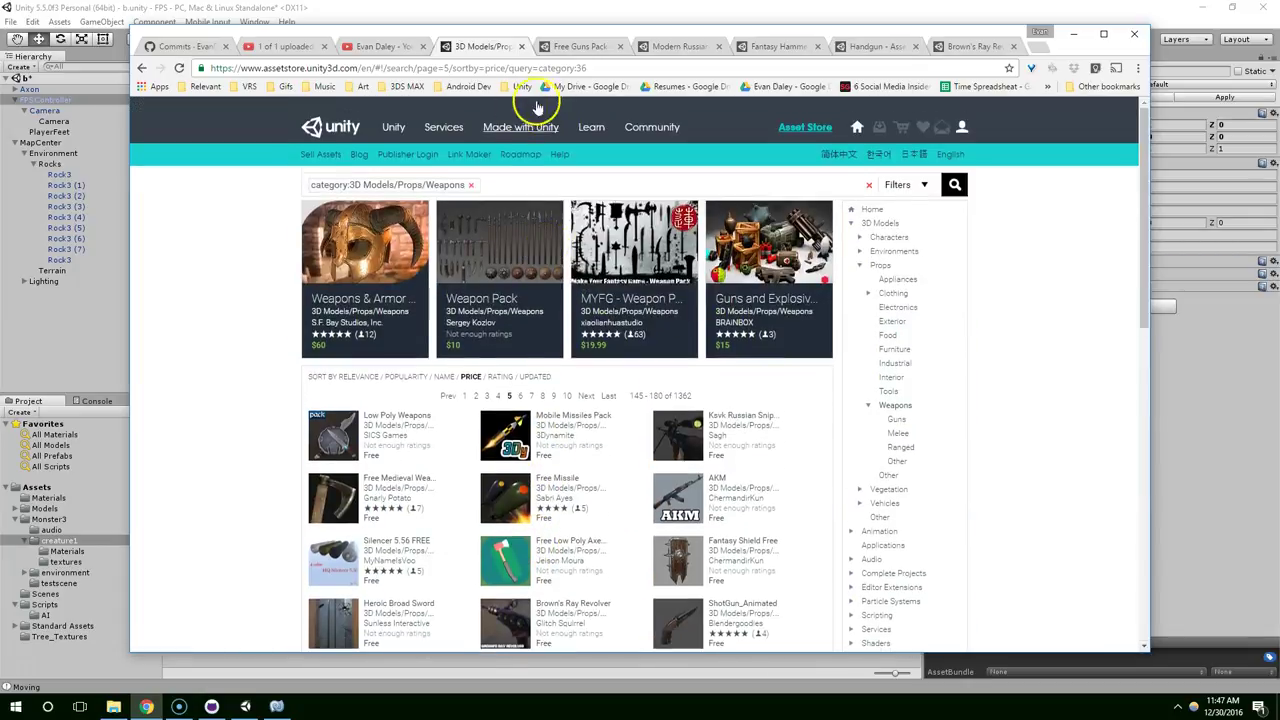
Step: Switch to the Free Guns Pack page and enlarge its white rifle screenshot
click(576, 46)
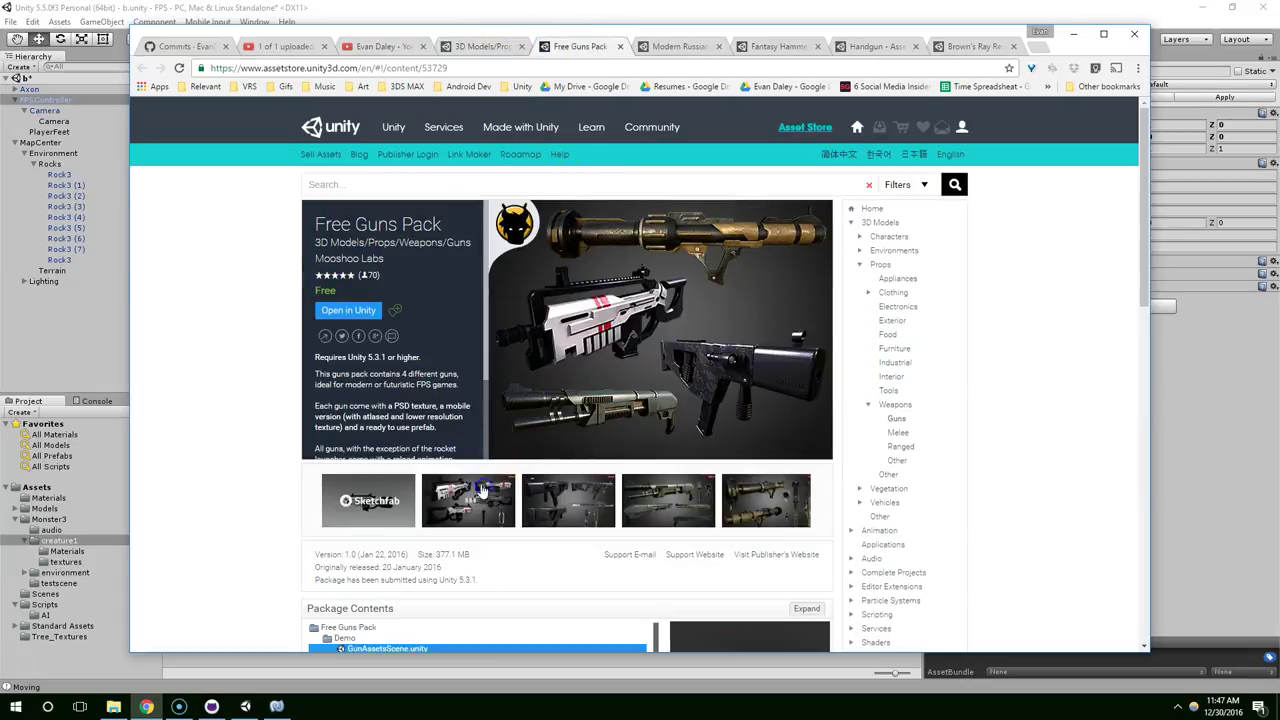
scroll(277, 327, down, 2)
click(457, 325)
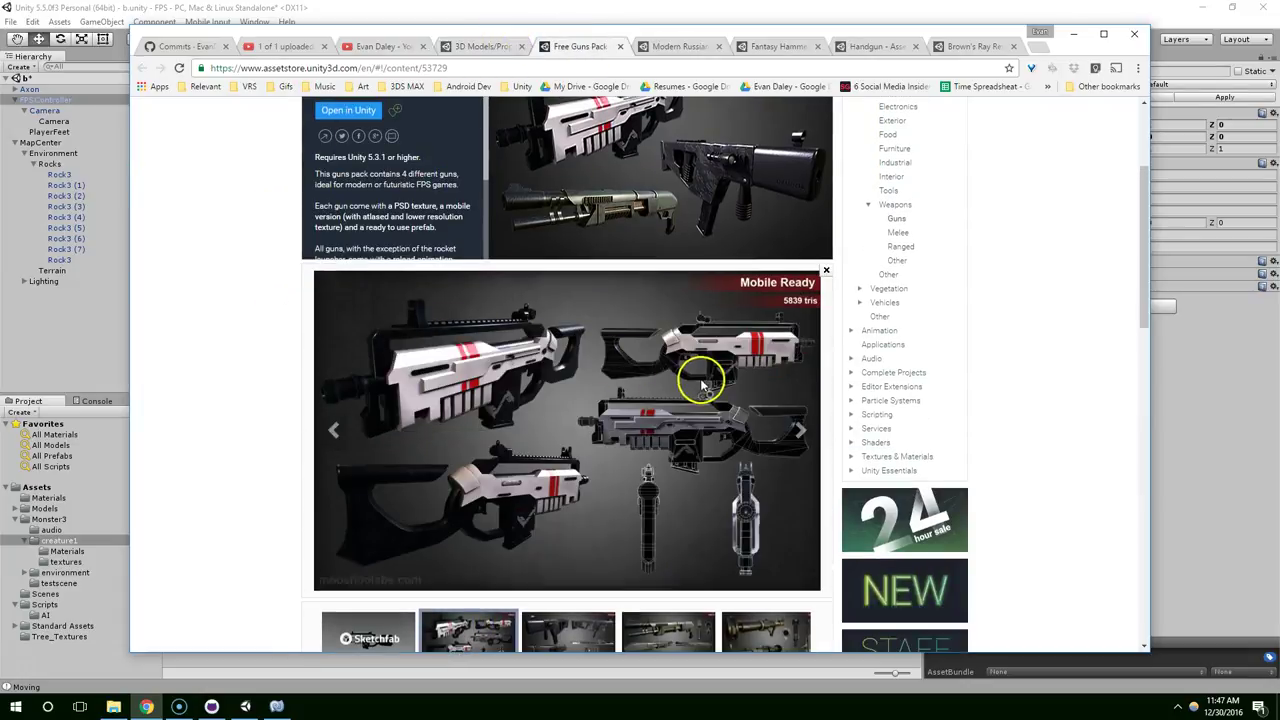
scroll(798, 370, down, 2)
scroll(797, 333, up, 2)
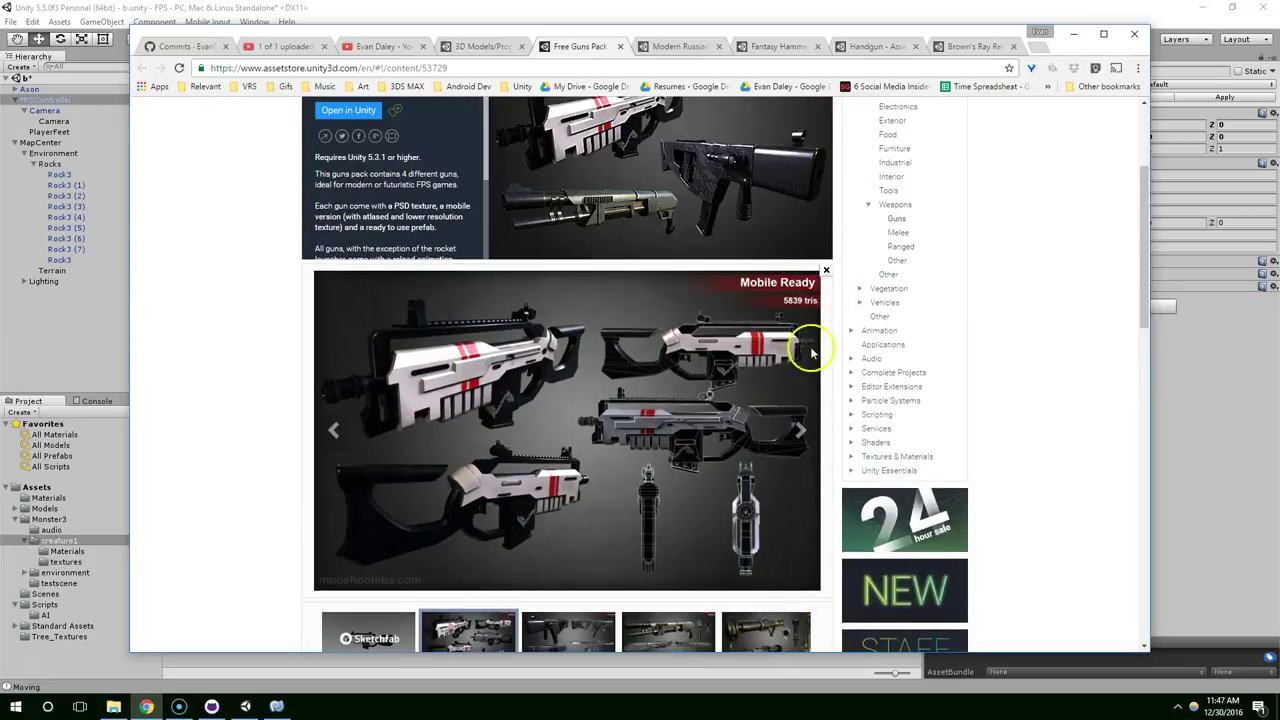
Step: Page through the pack's other gun screenshots up to the rocket launcher and return to the white rifle picture
click(800, 433)
scroll(808, 423, down, 2)
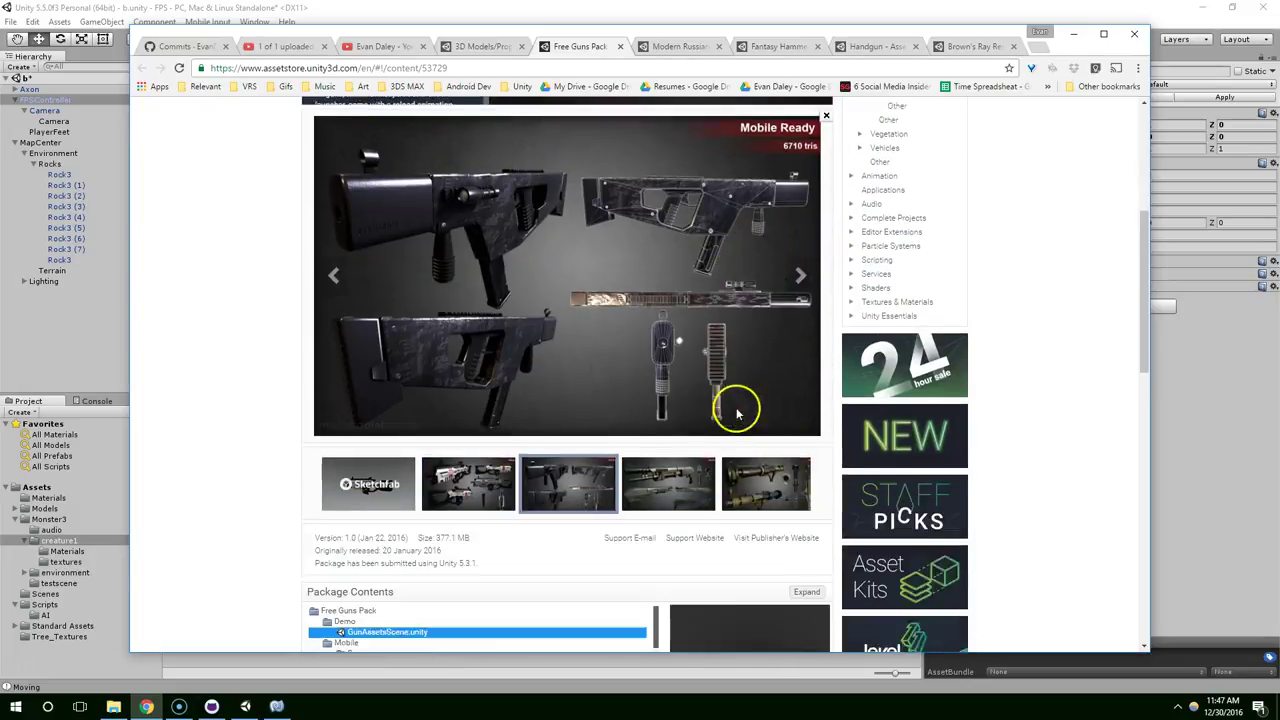
scroll(794, 349, up, 2)
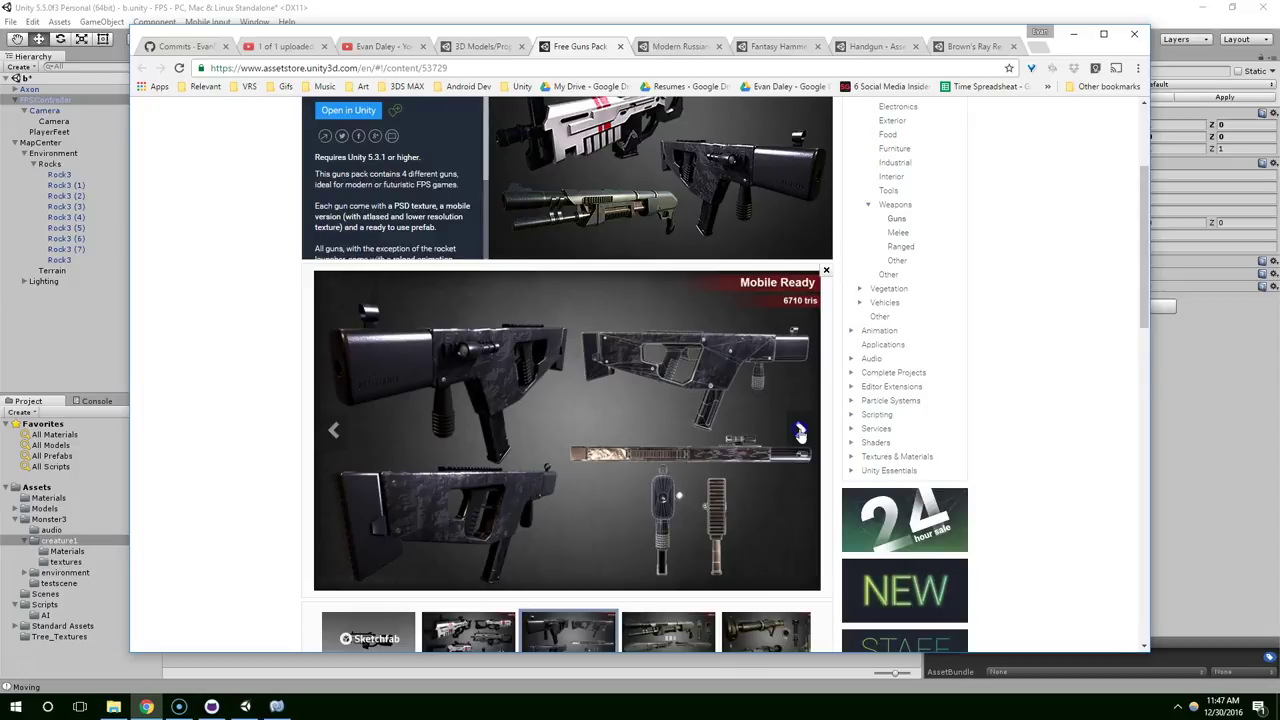
click(800, 425)
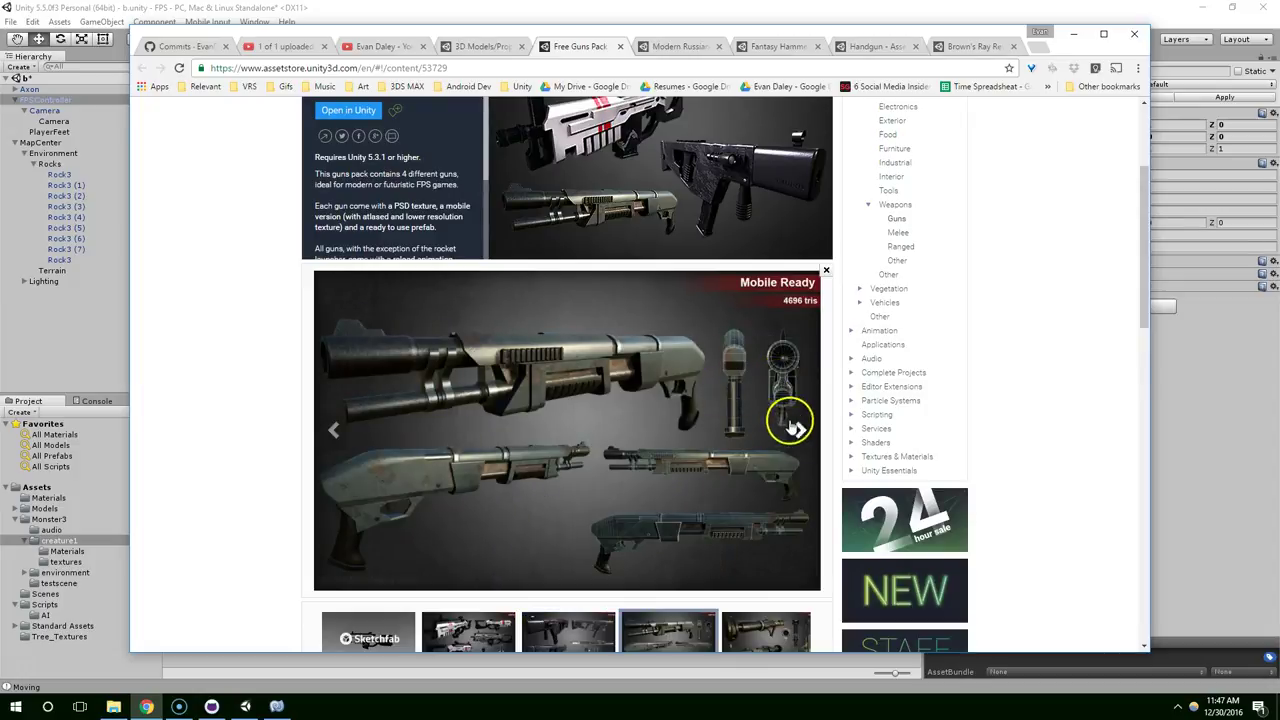
click(805, 428)
scroll(749, 337, down, 2)
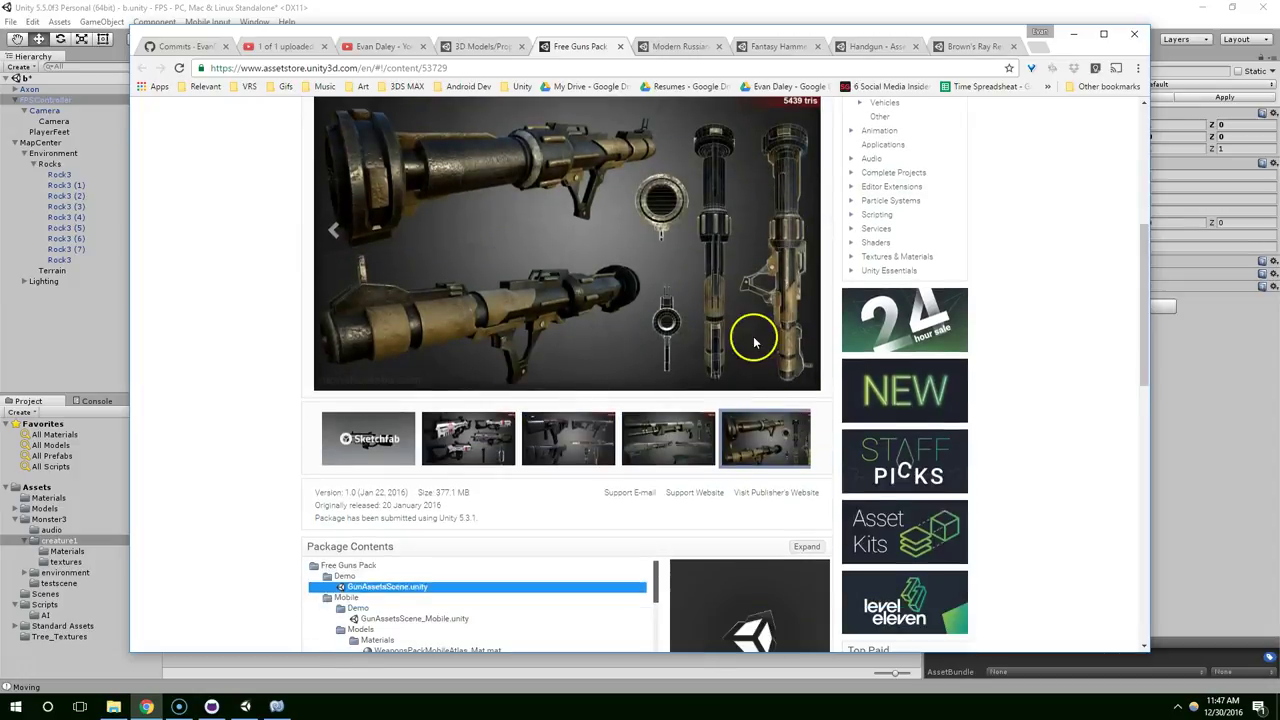
scroll(543, 423, up, 2)
scroll(553, 300, down, 2)
click(480, 460)
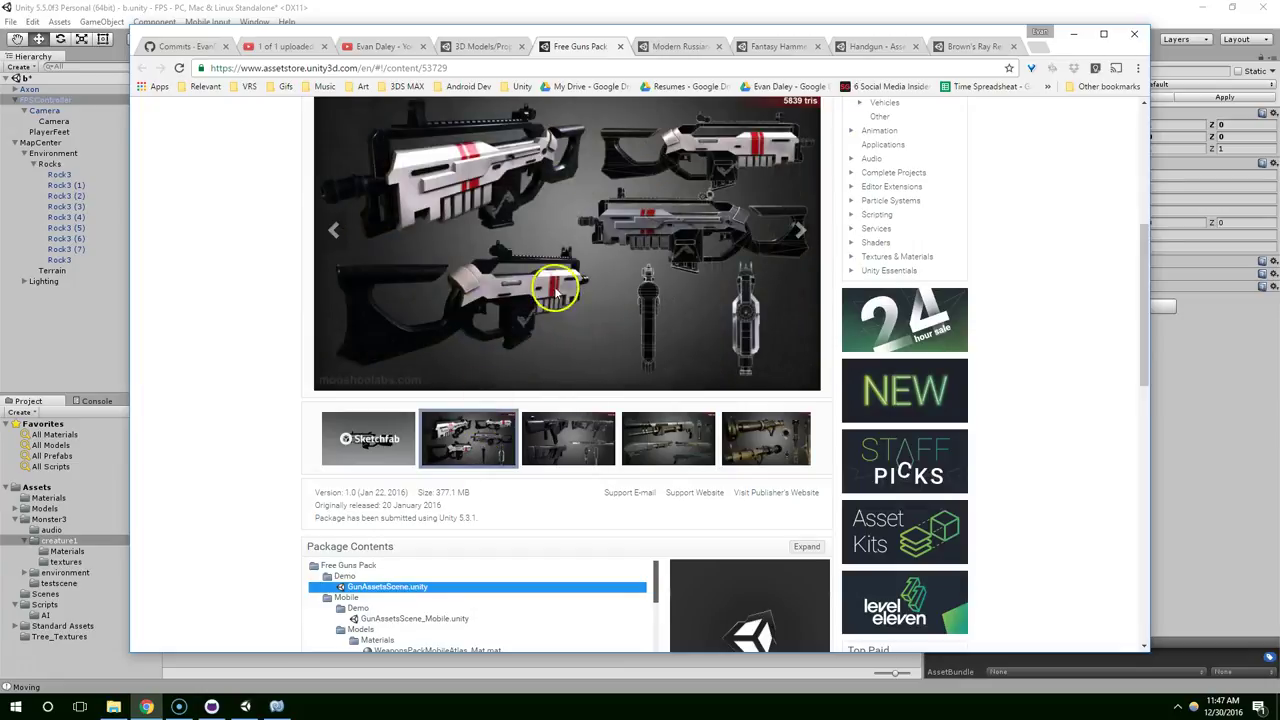
scroll(470, 310, up, 2)
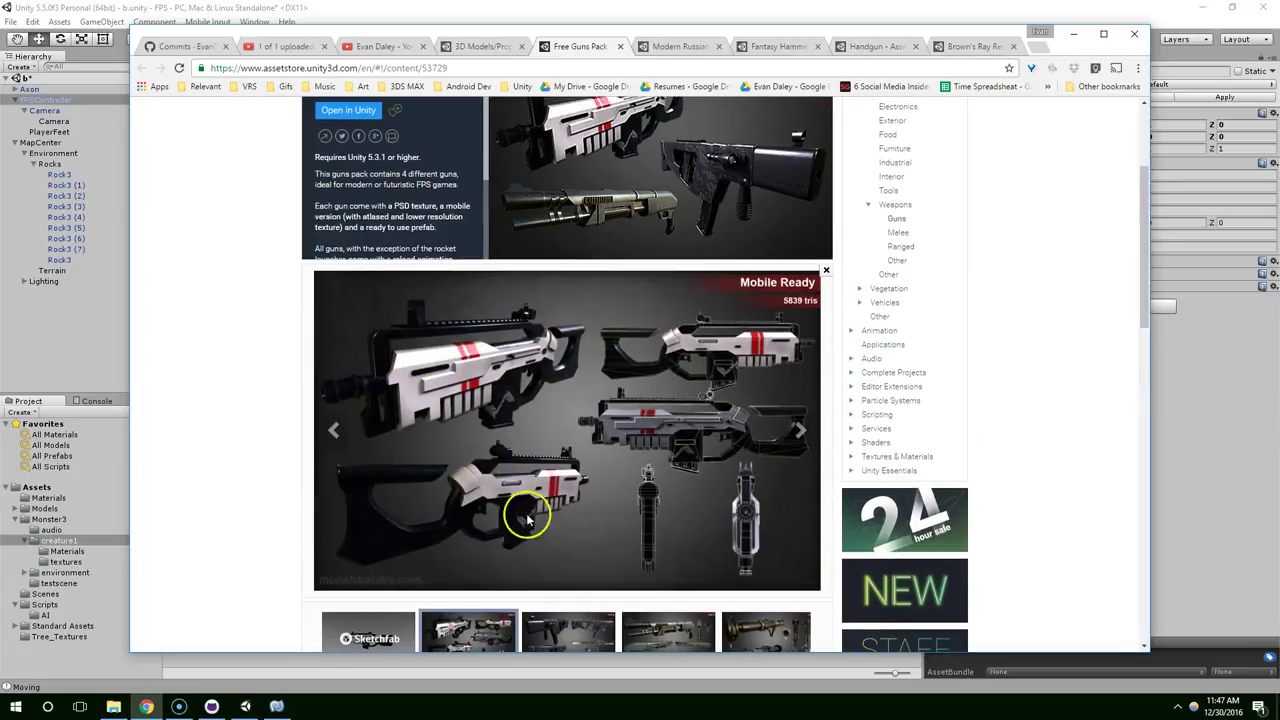
Step: Review the Modern Russian Assault Rifle page and close its browser tab
click(680, 46)
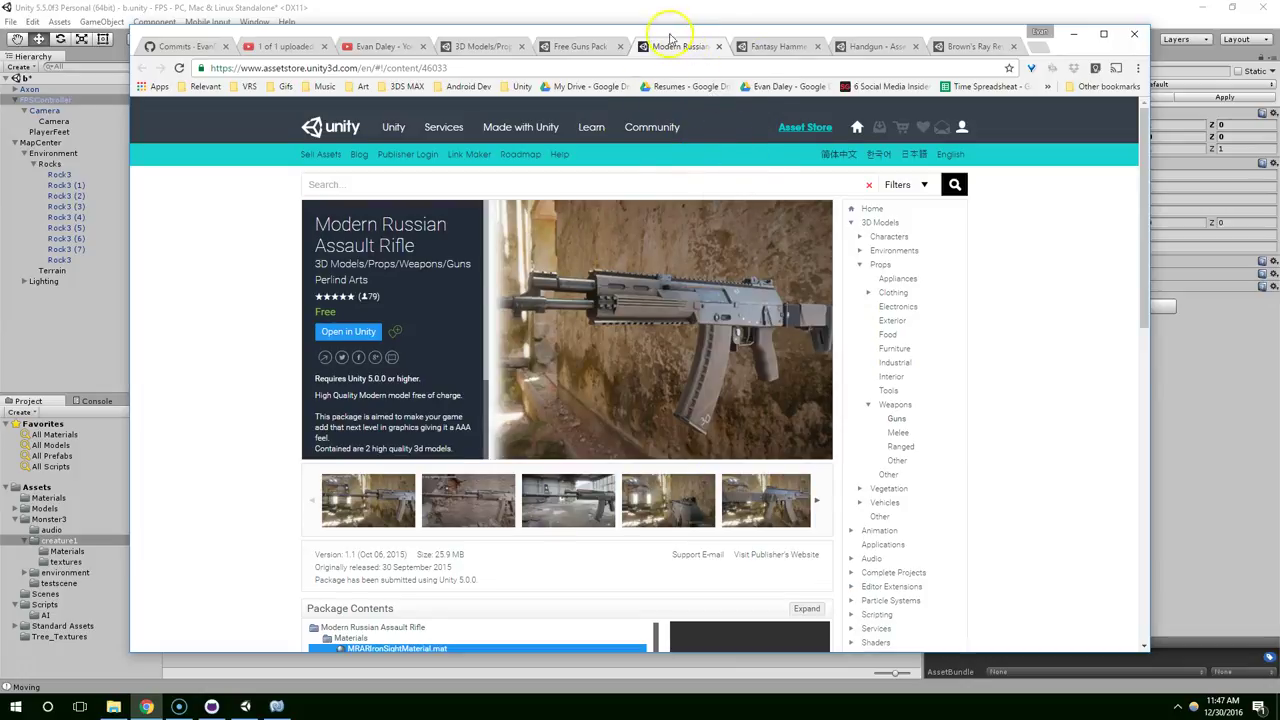
middle_click(702, 52)
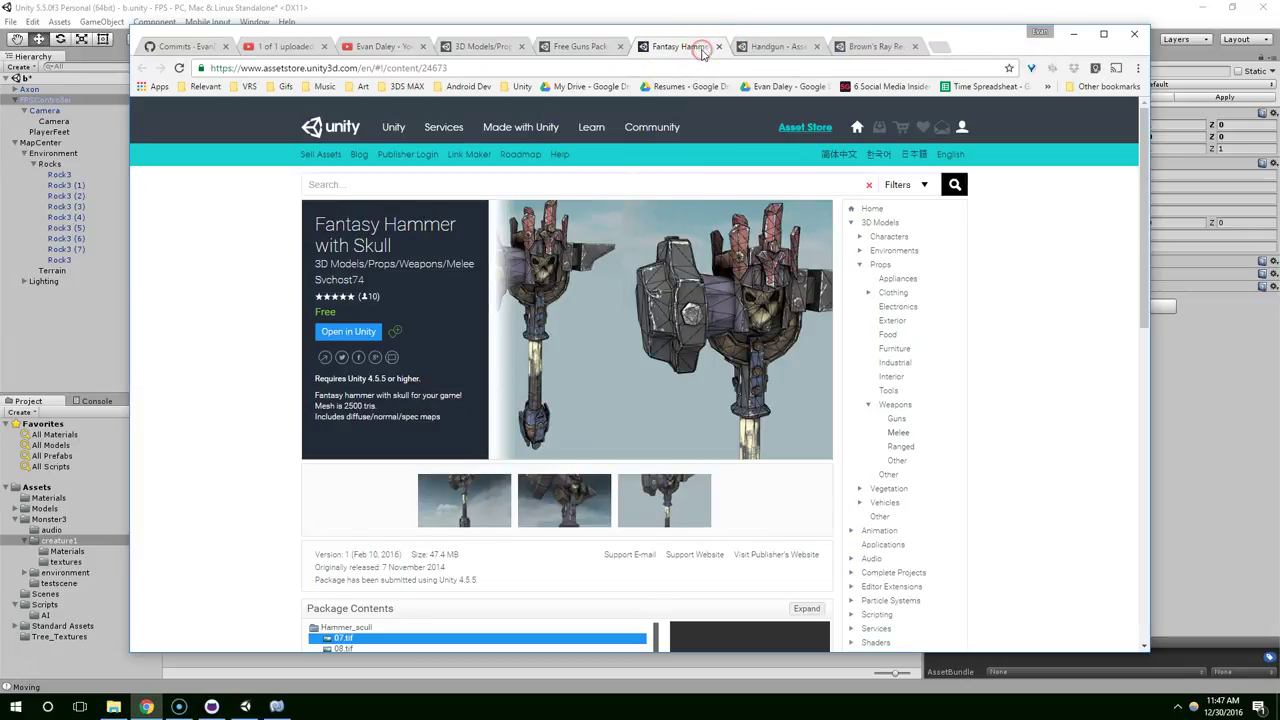
Step: Enlarge the first screenshot on the Fantasy Hammer with Skull page and examine the model and its description
click(491, 500)
scroll(403, 280, down, 2)
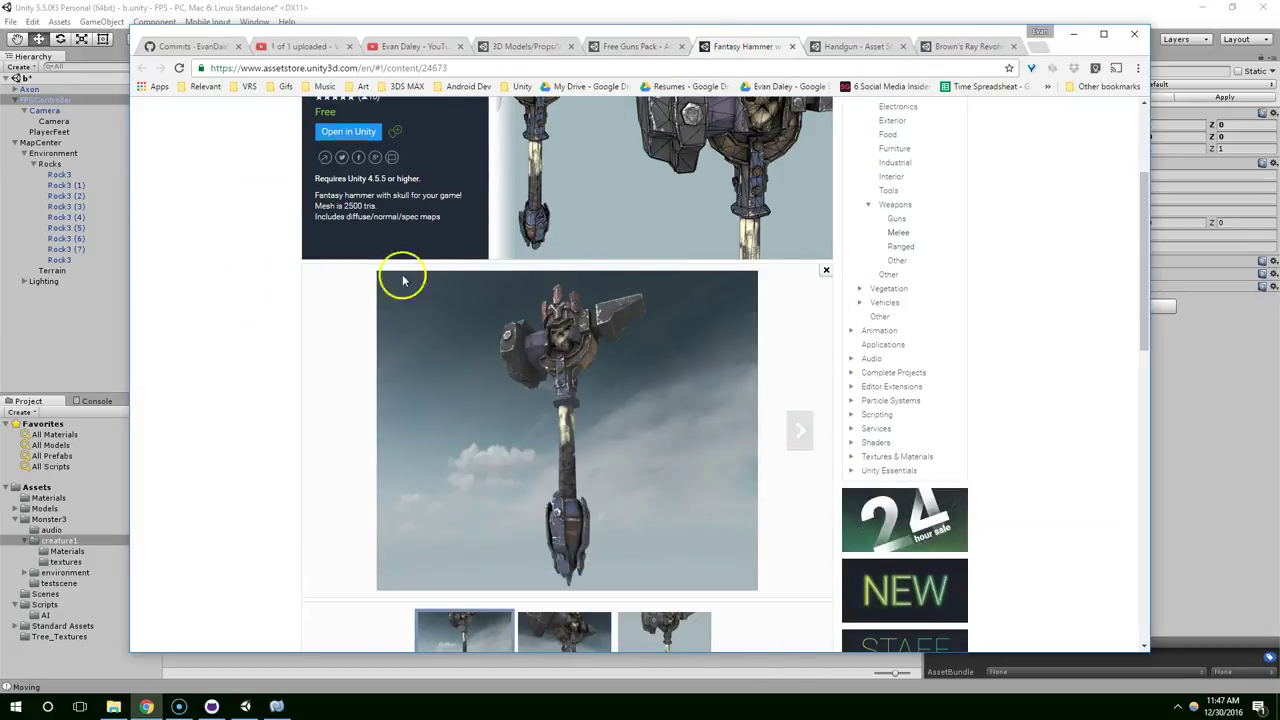
scroll(662, 352, down, 2)
scroll(629, 206, up, 2)
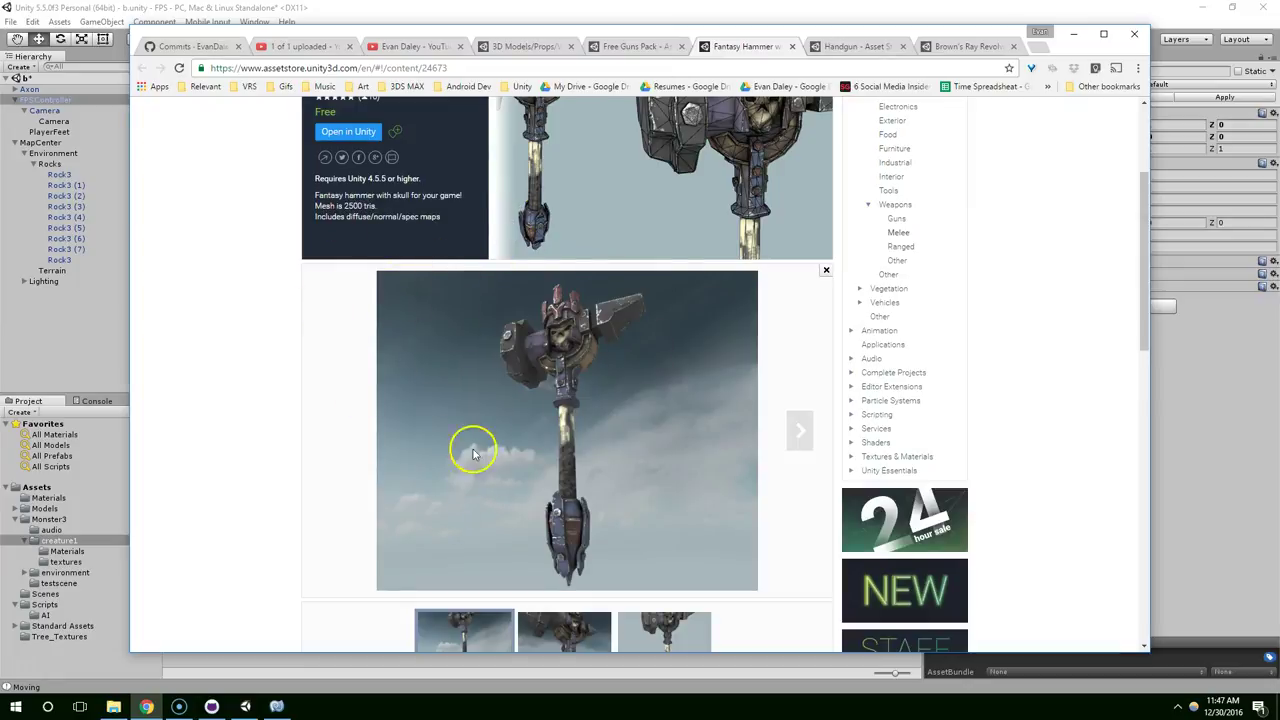
scroll(600, 330, down, 1)
scroll(600, 290, down, 1)
scroll(584, 230, up, 2)
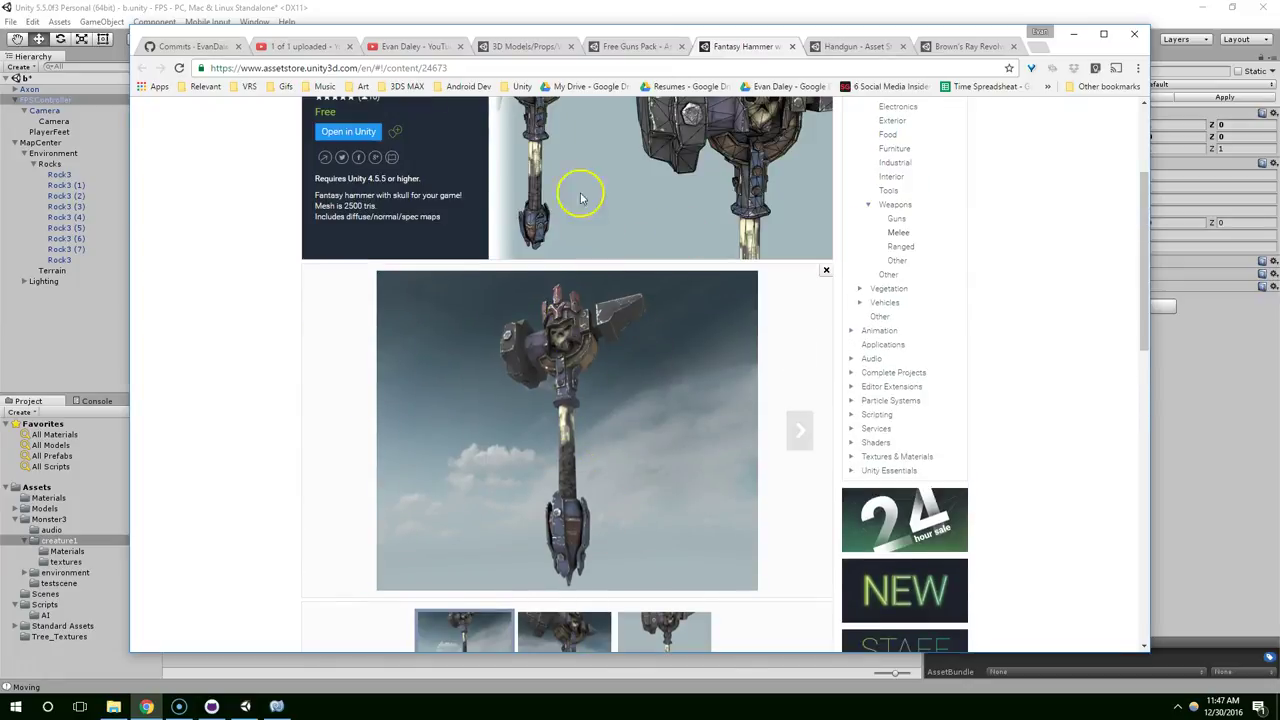
scroll(656, 315, up, 2)
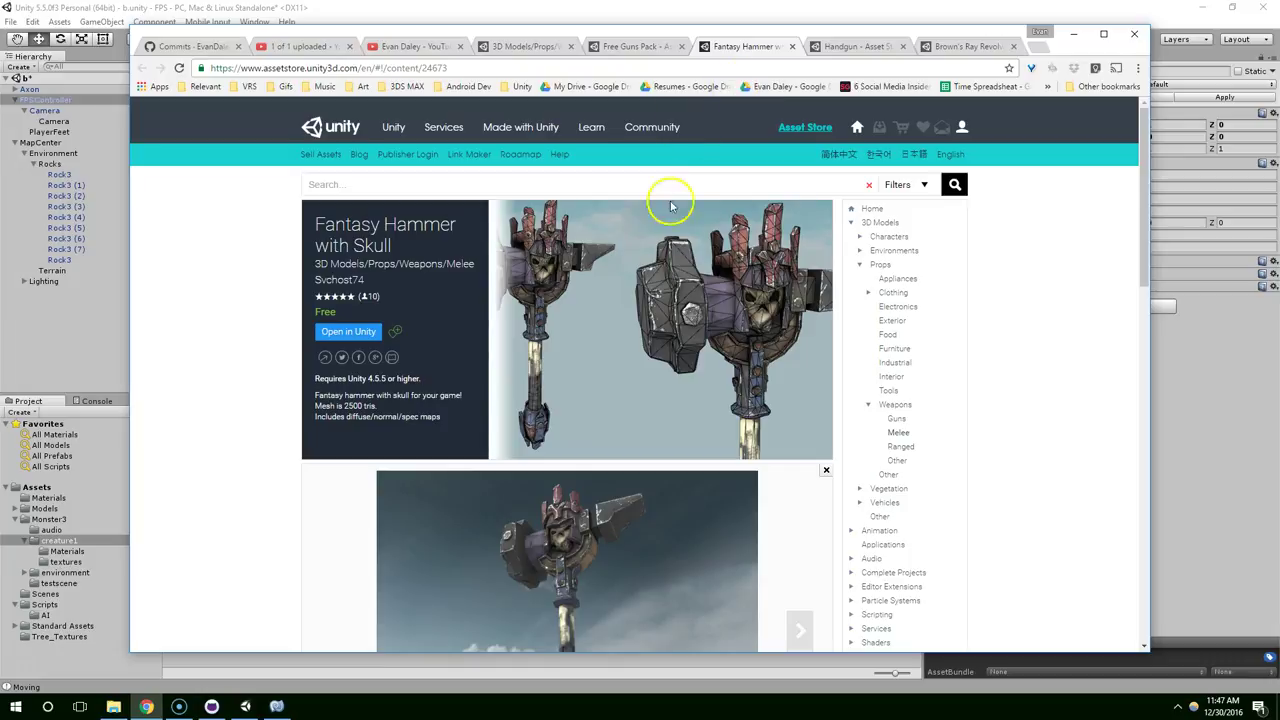
Step: Switch to the Handgun page and enlarge its last screenshot, the black pistol with red accents
click(856, 48)
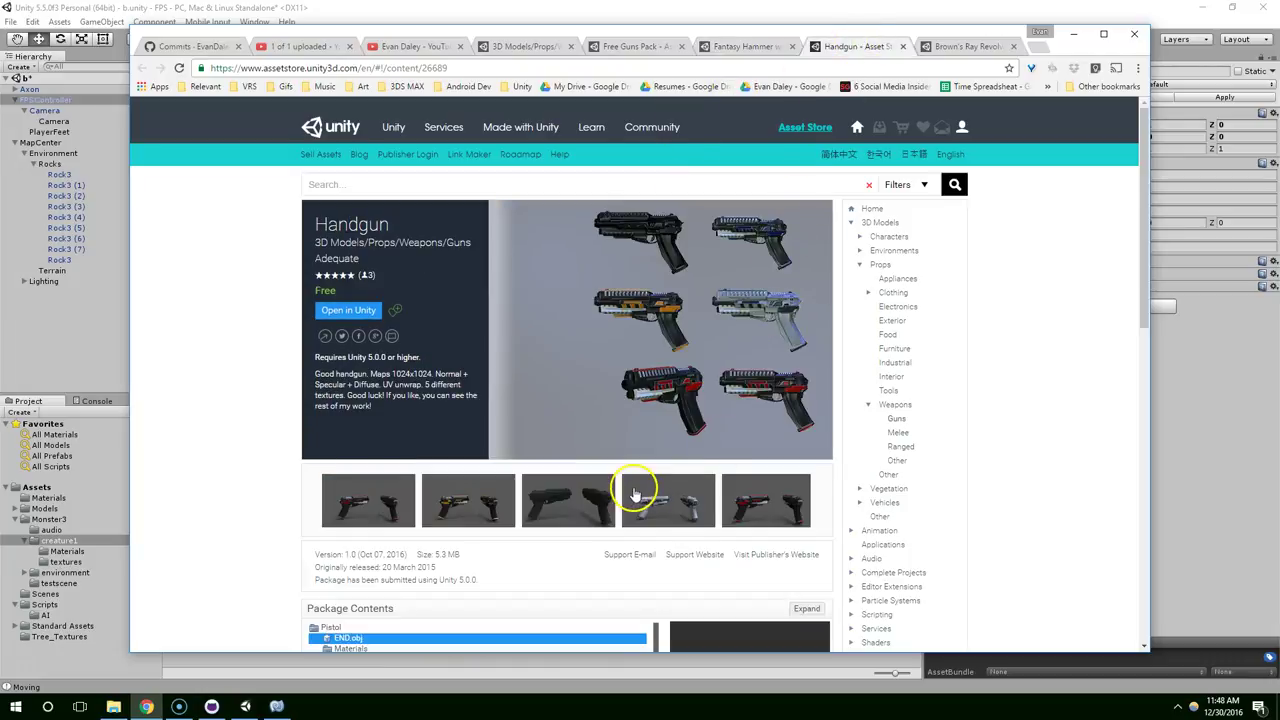
click(764, 493)
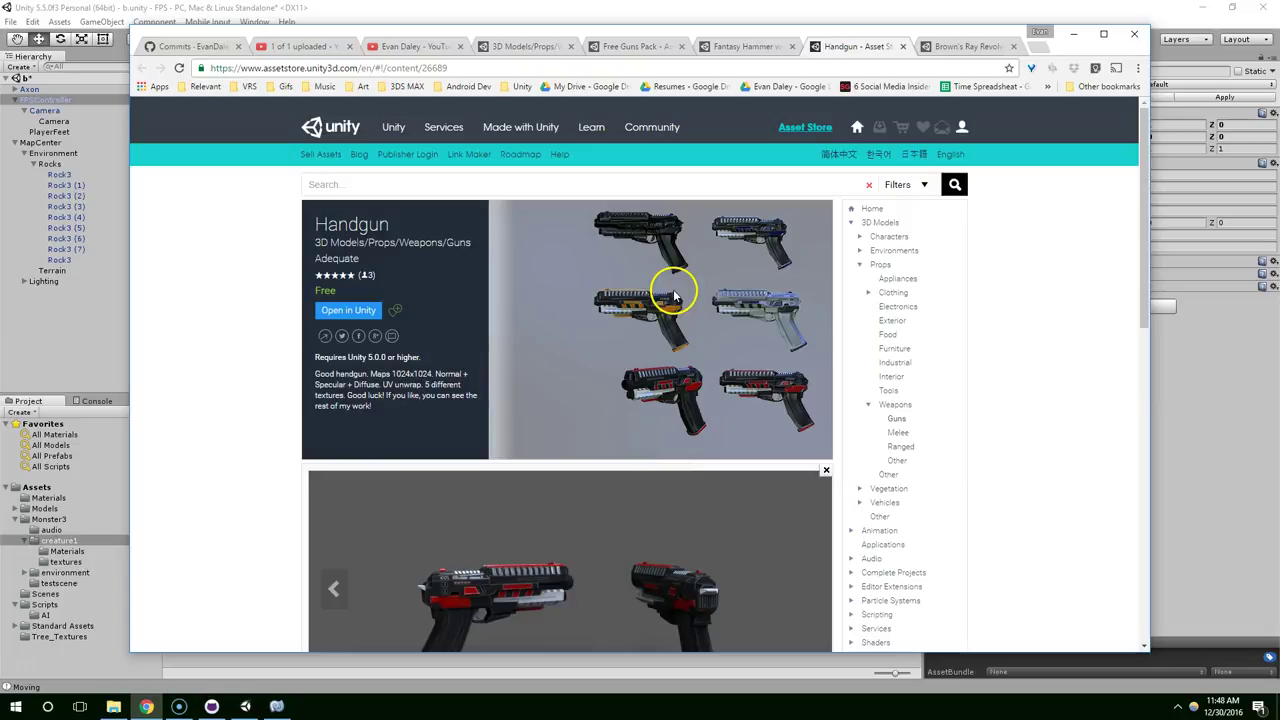
Step: Switch to the Brown's Ray Revolver page and examine its enlarged screenshot of the gun with the glowing muzzle
click(966, 47)
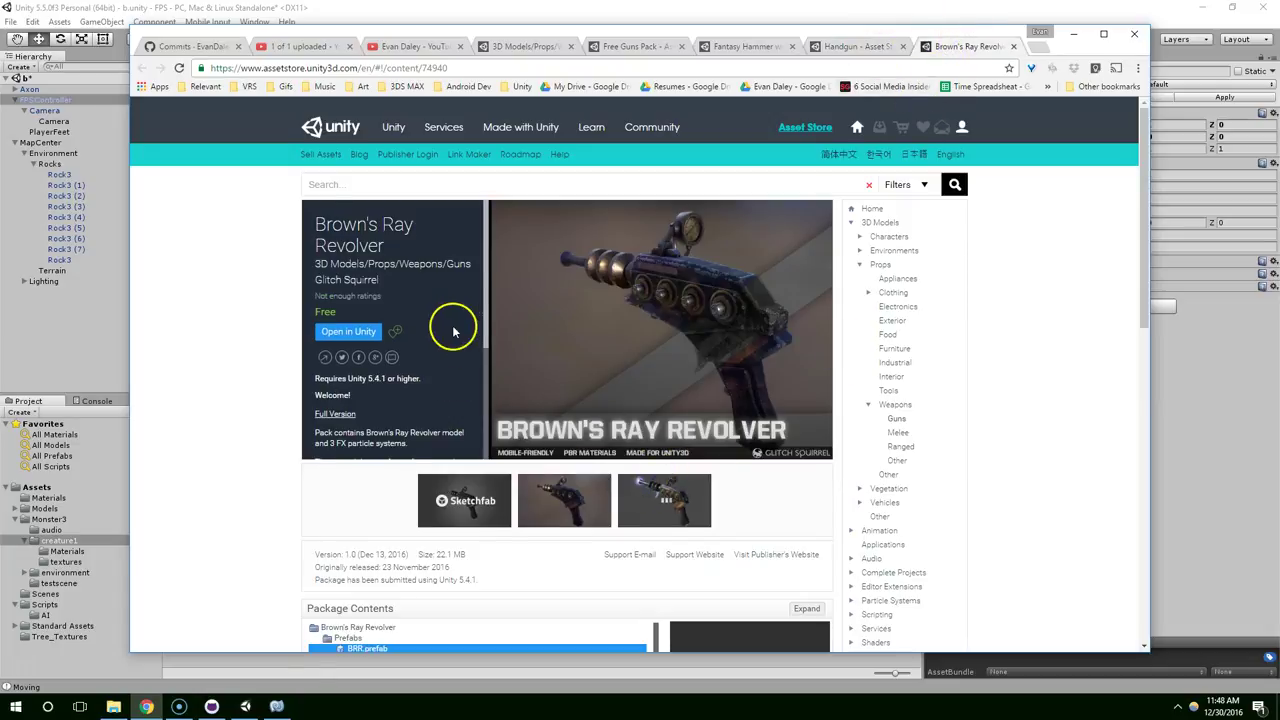
scroll(453, 331, down, 3)
scroll(714, 372, down, 2)
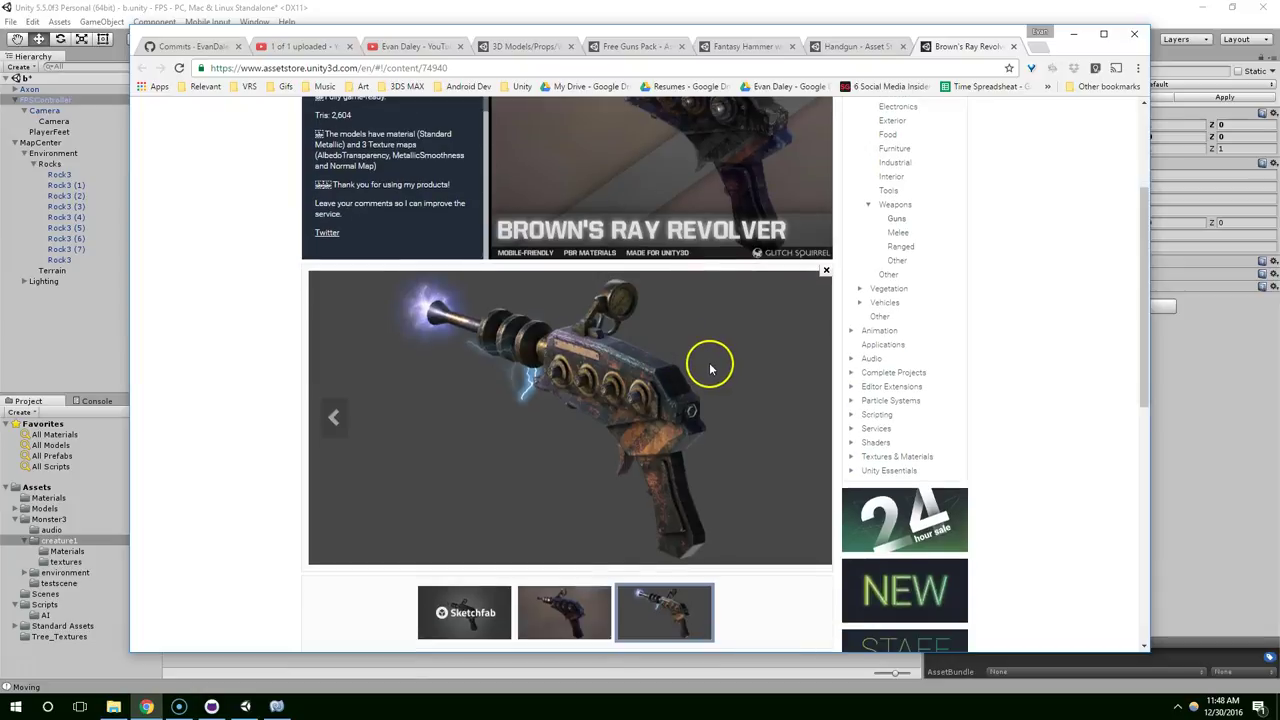
scroll(708, 369, down, 4)
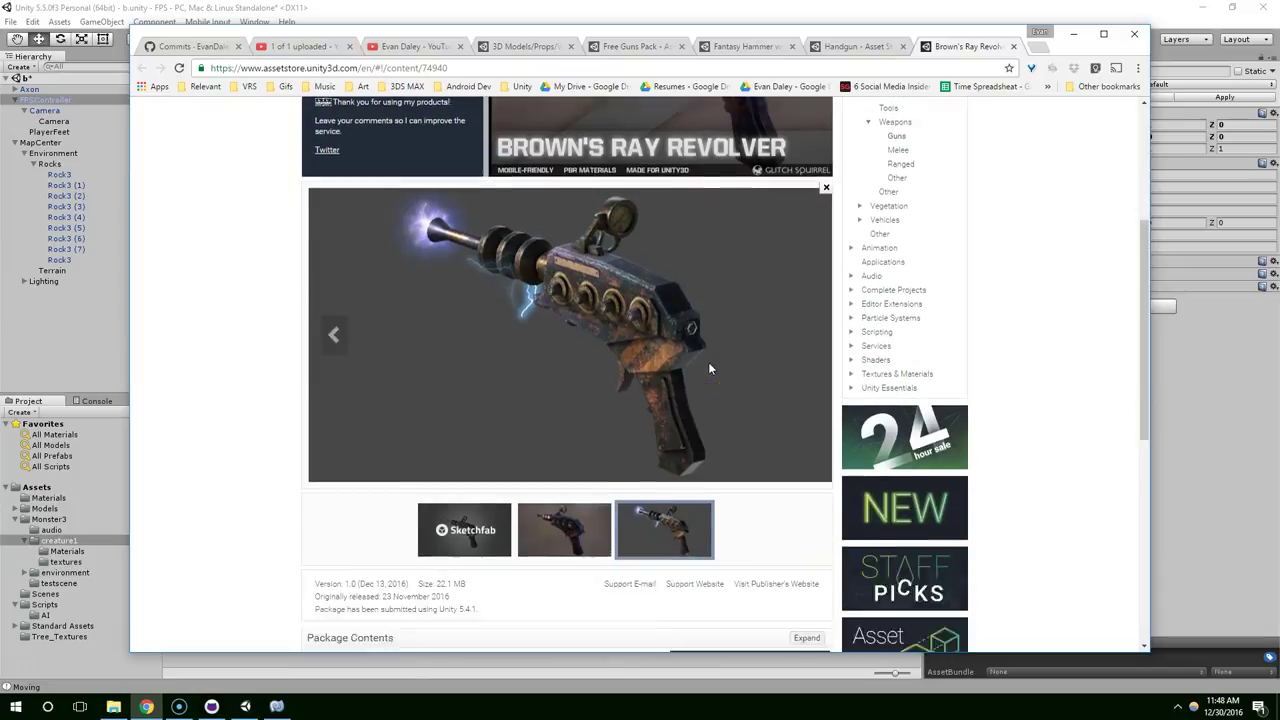
Step: Load the Sketchfab 3D model of Brown's Ray Revolver and rotate it to inspect the gun from several sides
click(468, 412)
scroll(286, 286, up, 2)
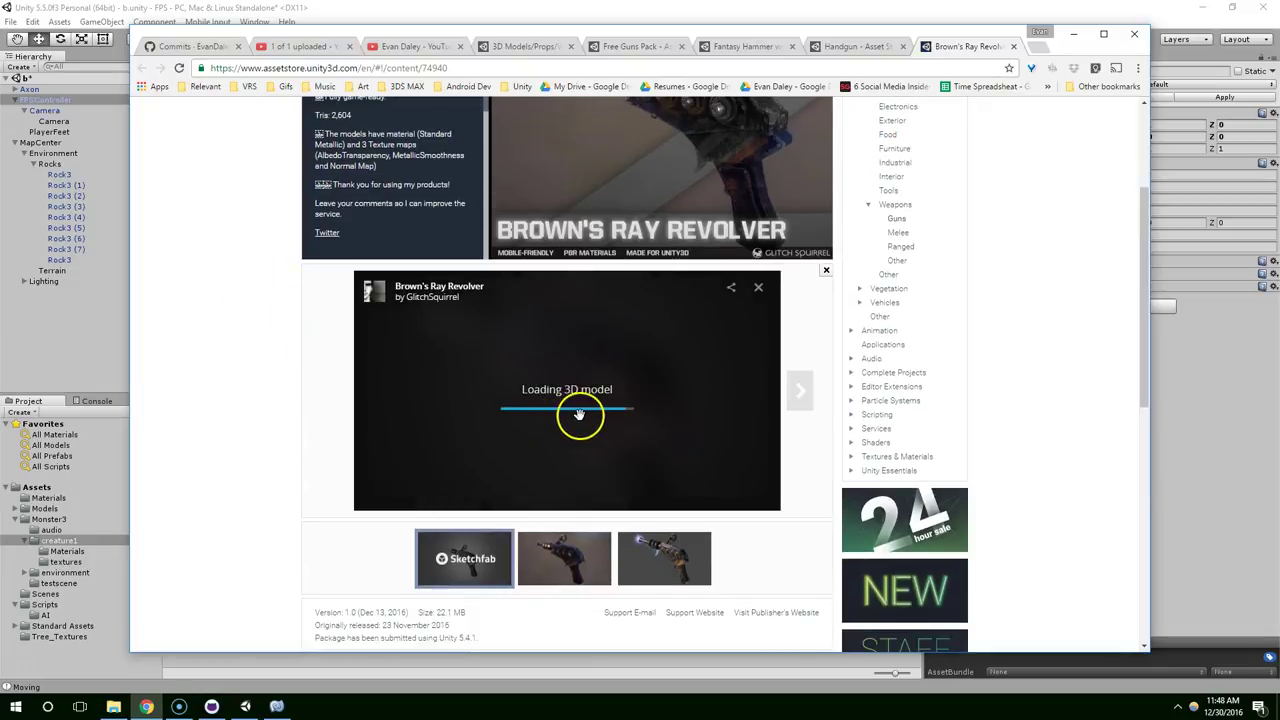
mouse_move(555, 405)
mouse_down()
mouse_move(470, 365)
mouse_move(504, 378)
mouse_move(449, 385)
mouse_up()
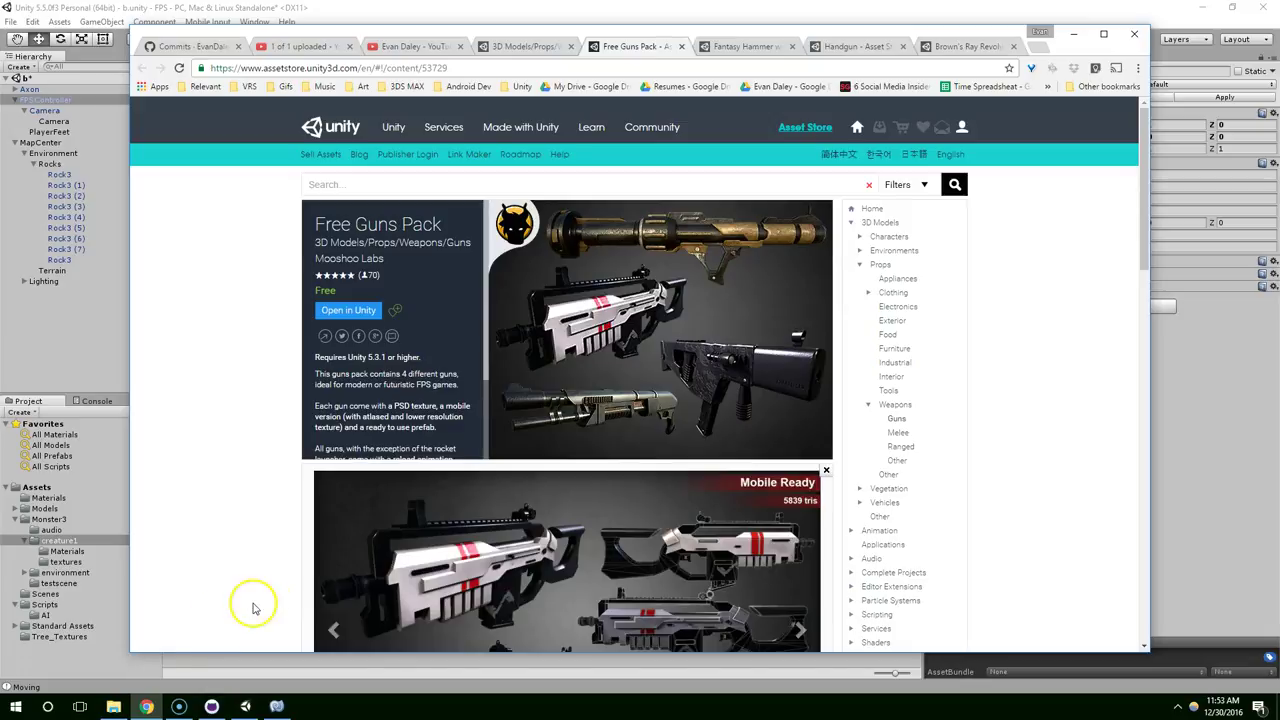
click(943, 50)
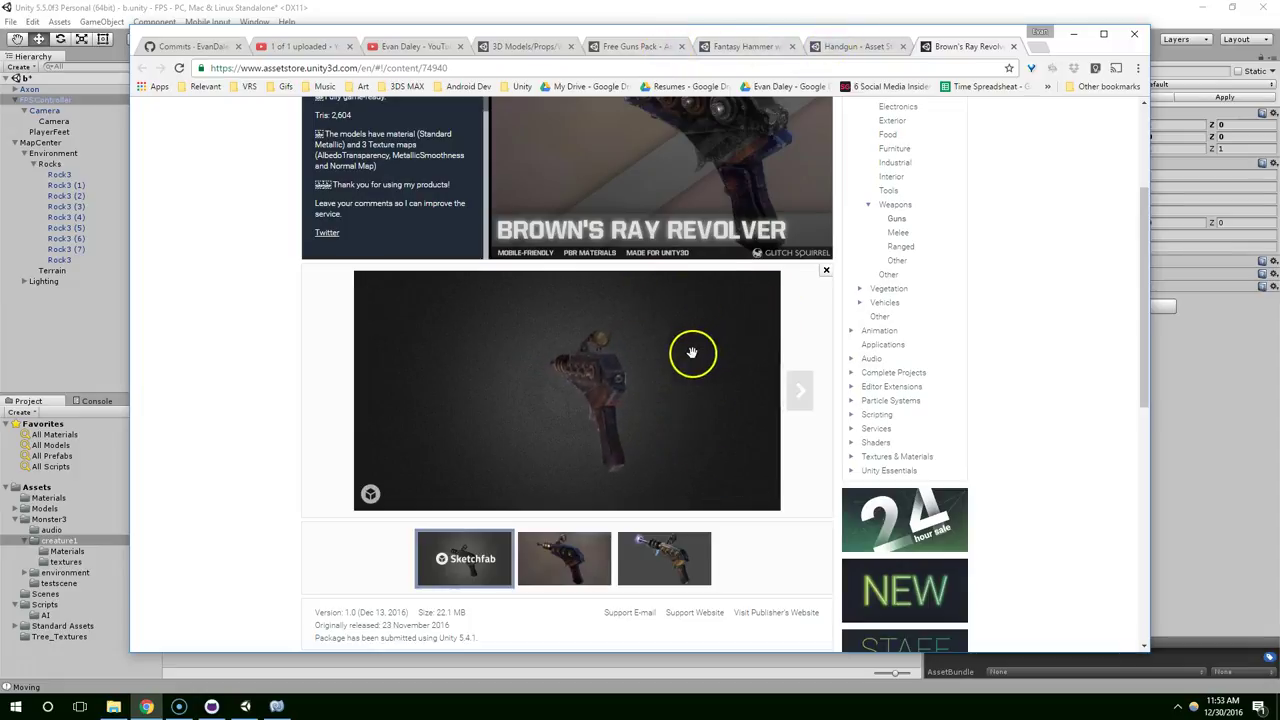
drag(693, 353, 797, 354)
mouse_move(706, 374)
mouse_down()
mouse_move(437, 423)
mouse_move(574, 386)
mouse_move(670, 420)
mouse_up()
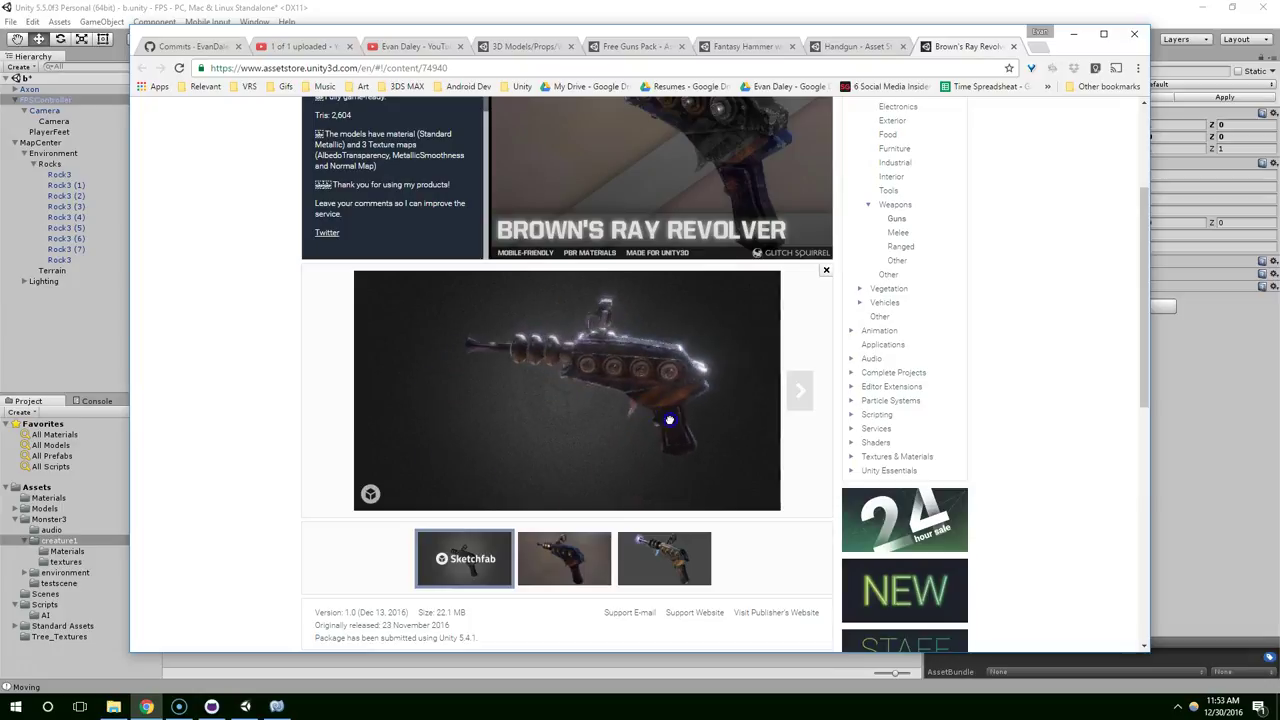
mouse_move(615, 377)
mouse_down()
mouse_move(510, 380)
mouse_move(503, 352)
mouse_move(465, 350)
mouse_up()
Step: Review the description and package contents of Brown's Ray Revolver, rotate its 3D model once more and close its browser tab
scroll(310, 312, up, 5)
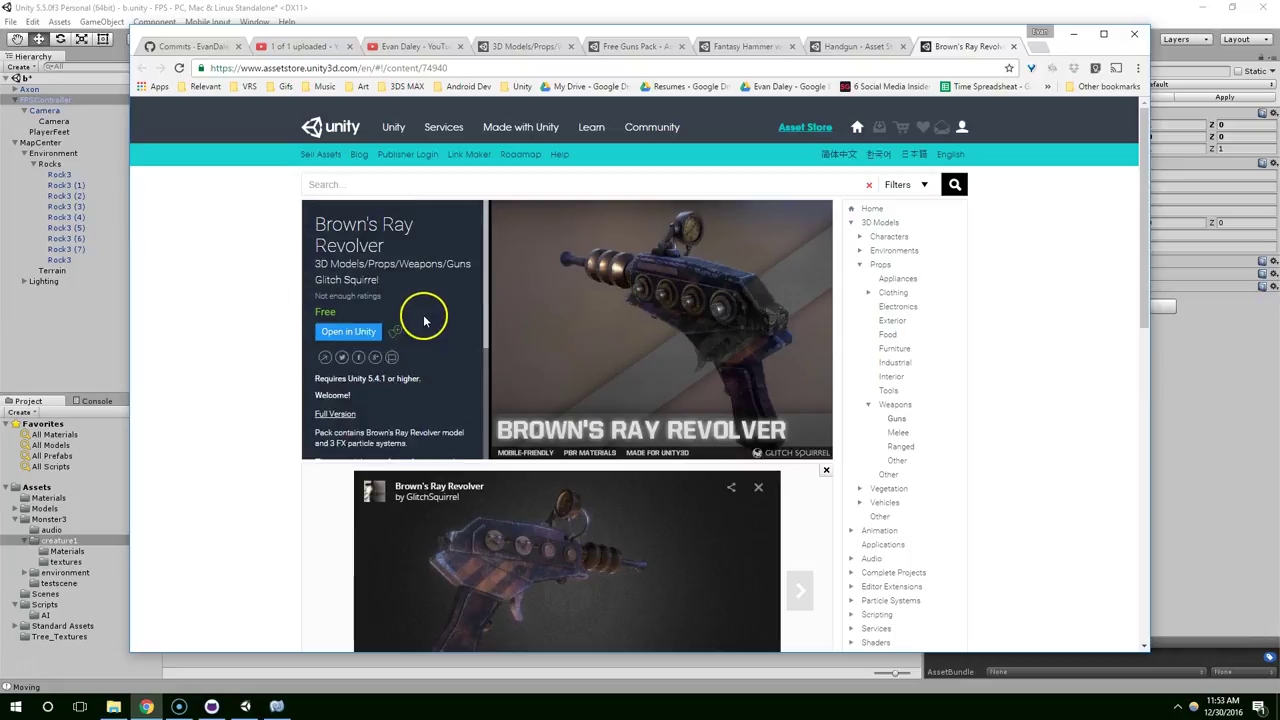
scroll(277, 346, down, 7)
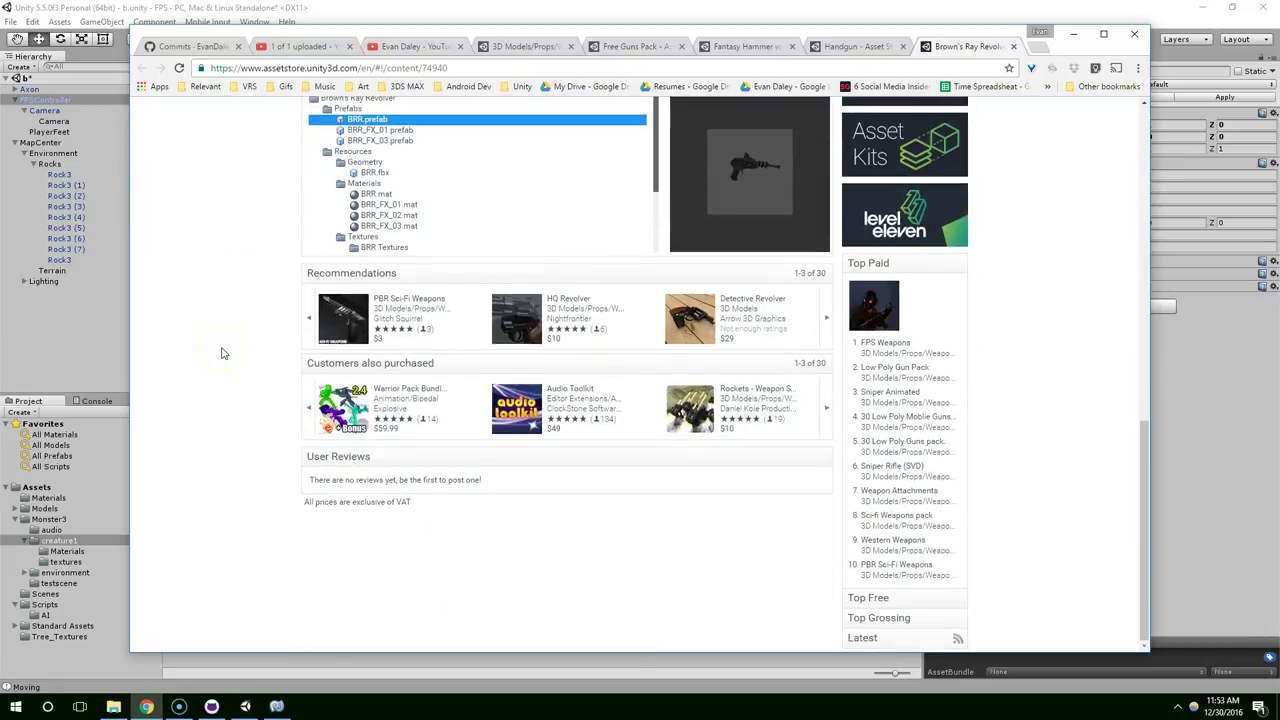
scroll(220, 351, up, 1)
scroll(224, 353, up, 4)
mouse_move(514, 405)
mouse_down()
mouse_move(650, 423)
mouse_move(537, 434)
mouse_move(460, 392)
mouse_move(660, 411)
mouse_move(634, 423)
mouse_move(626, 394)
mouse_move(640, 380)
mouse_up()
middle_click(970, 47)
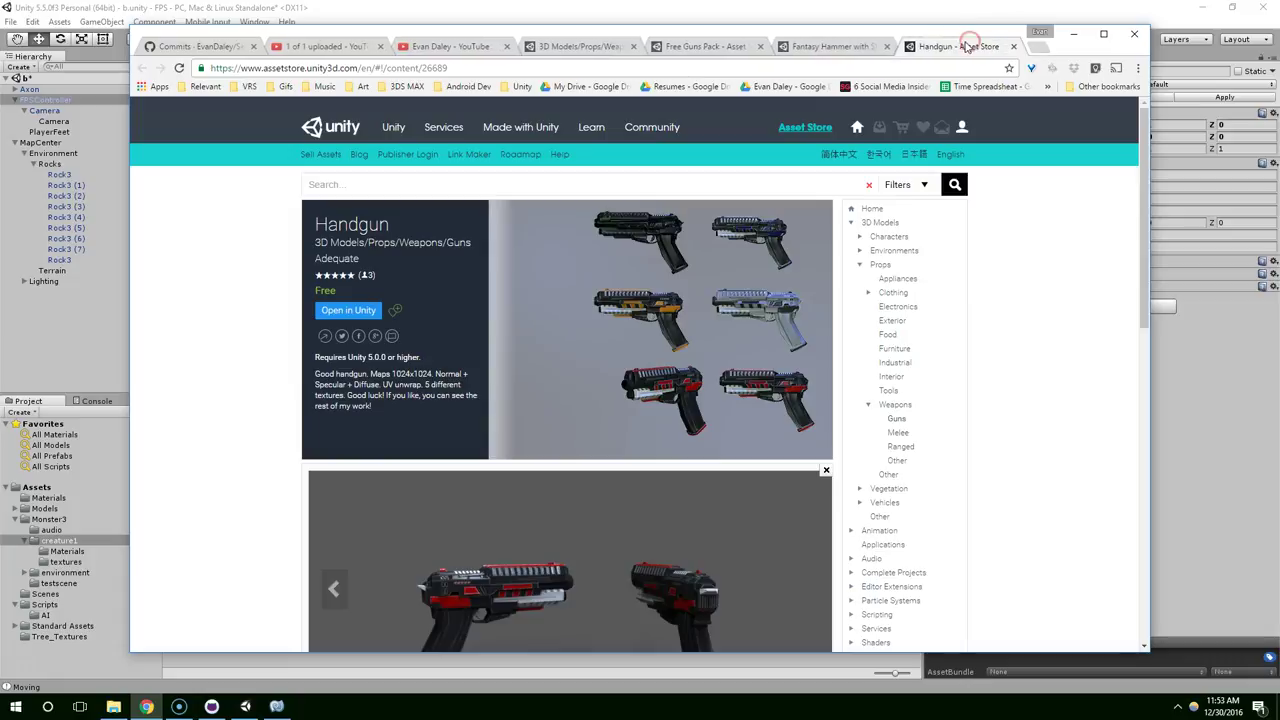
Step: Review the Handgun page's screenshots and package contents, and look over the Fantasy Hammer with Skull page again
scroll(551, 337, down, 3)
scroll(572, 401, down, 2)
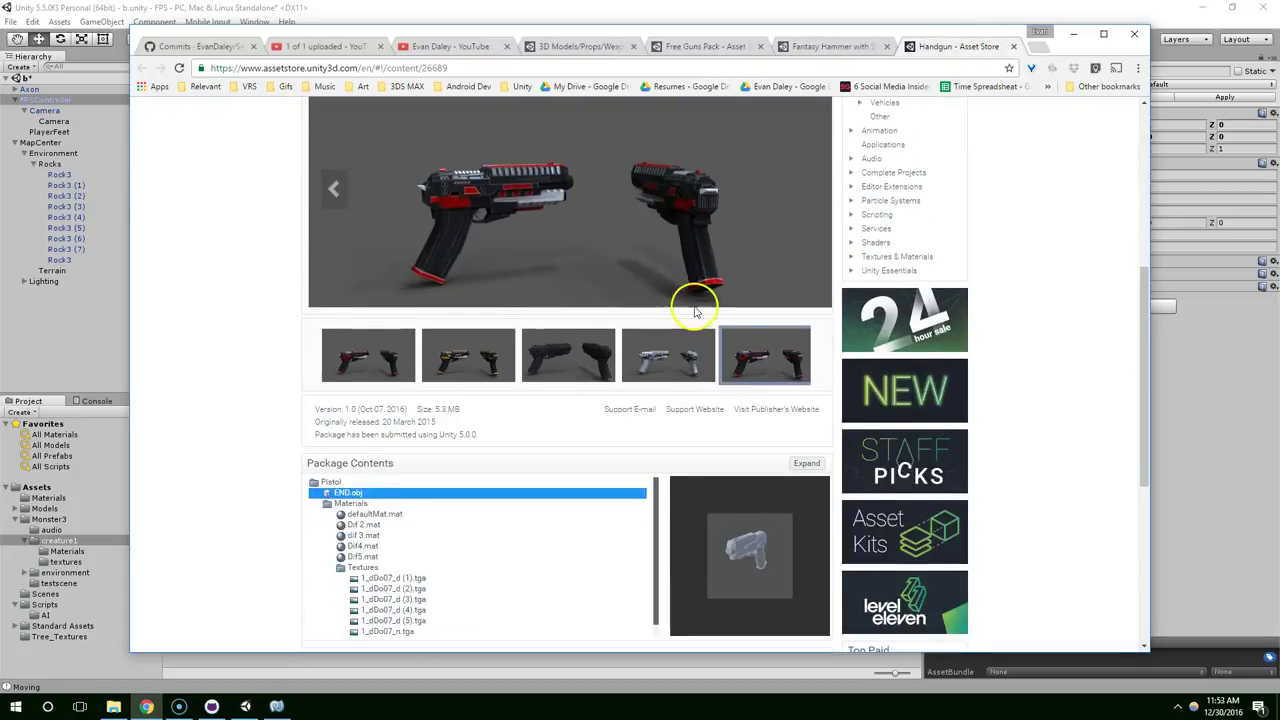
scroll(691, 297, up, 2)
click(830, 50)
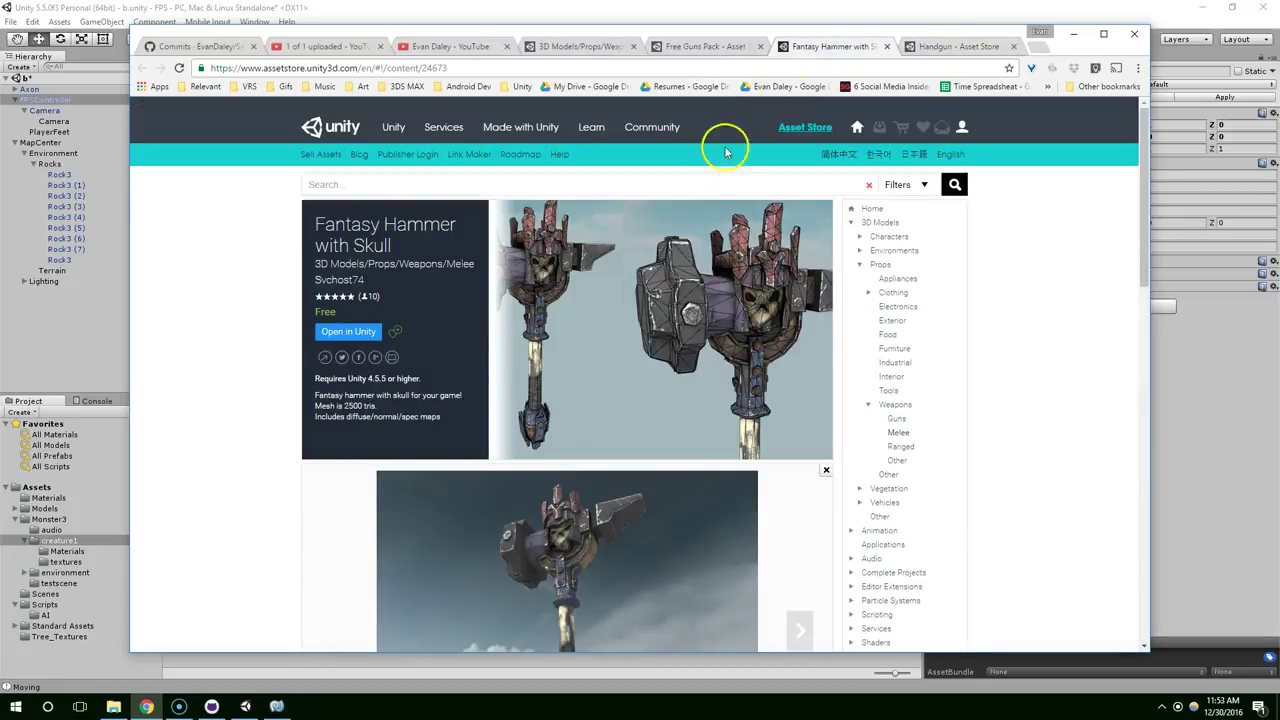
scroll(700, 220, down, 2)
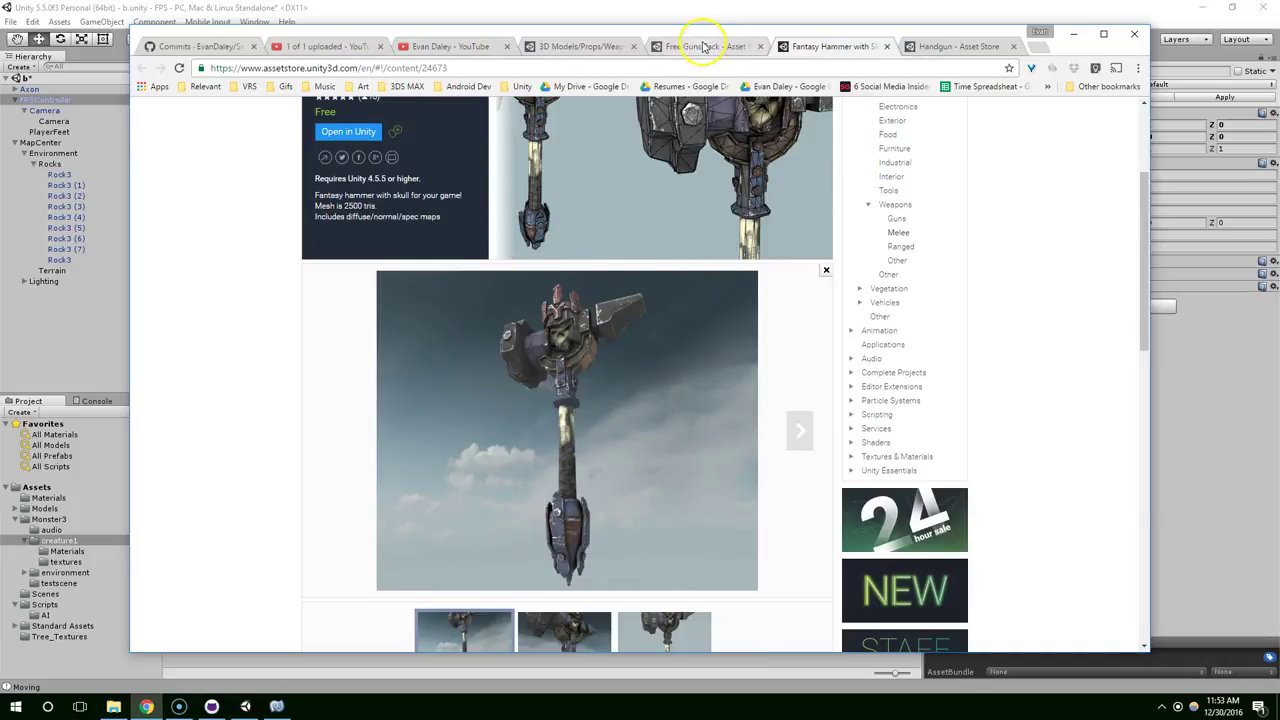
Step: Return to the Free Guns Pack page, open the pack in Unity and start its download
click(703, 47)
scroll(703, 280, down, 4)
scroll(662, 297, up, 2)
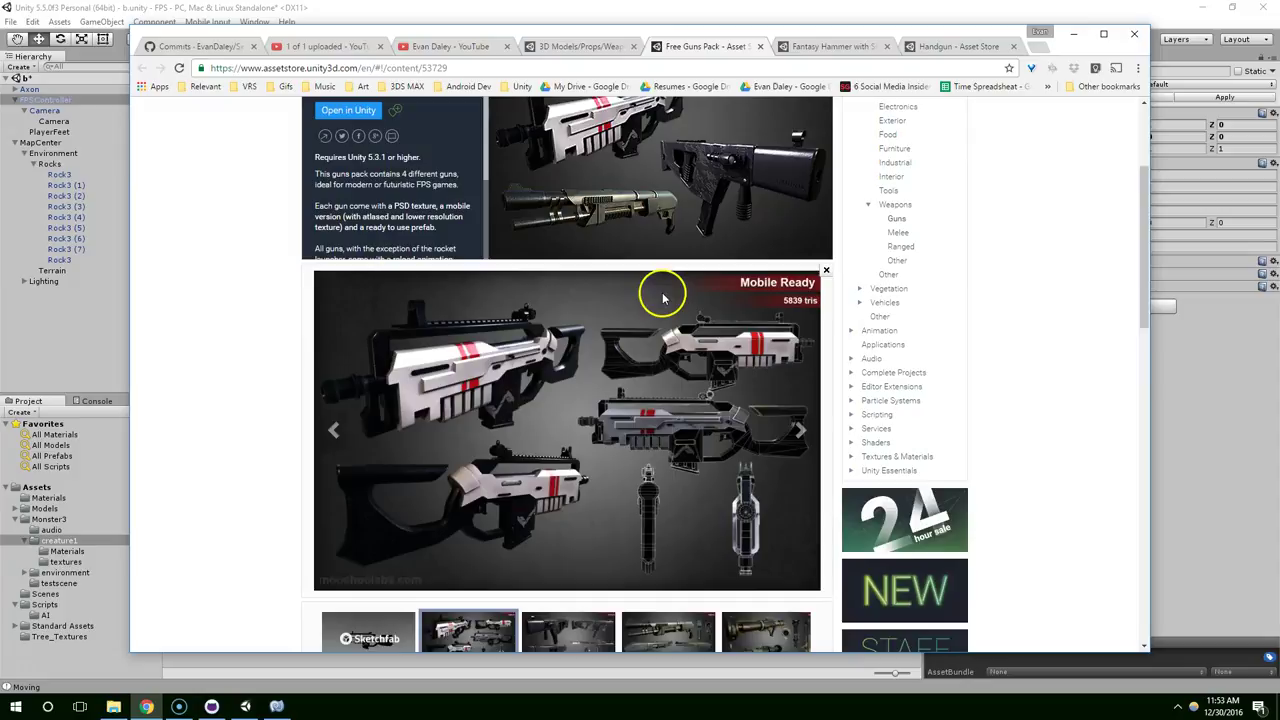
scroll(662, 297, up, 2)
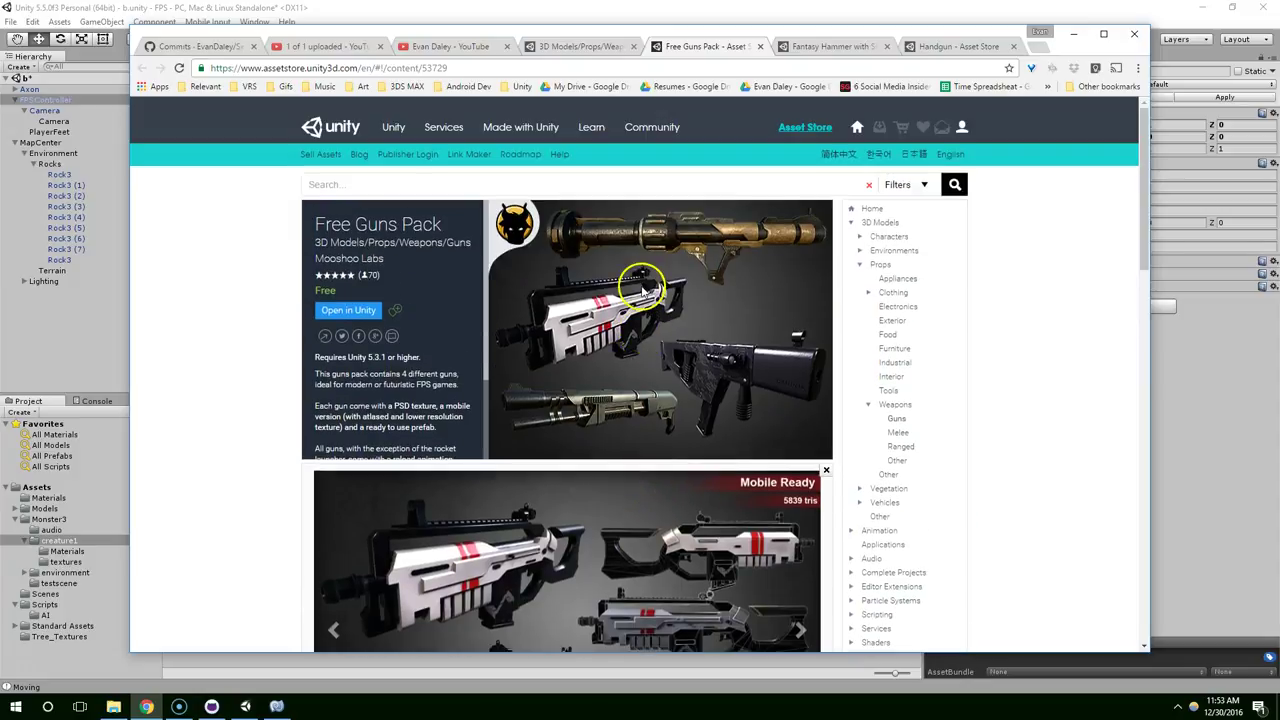
click(345, 311)
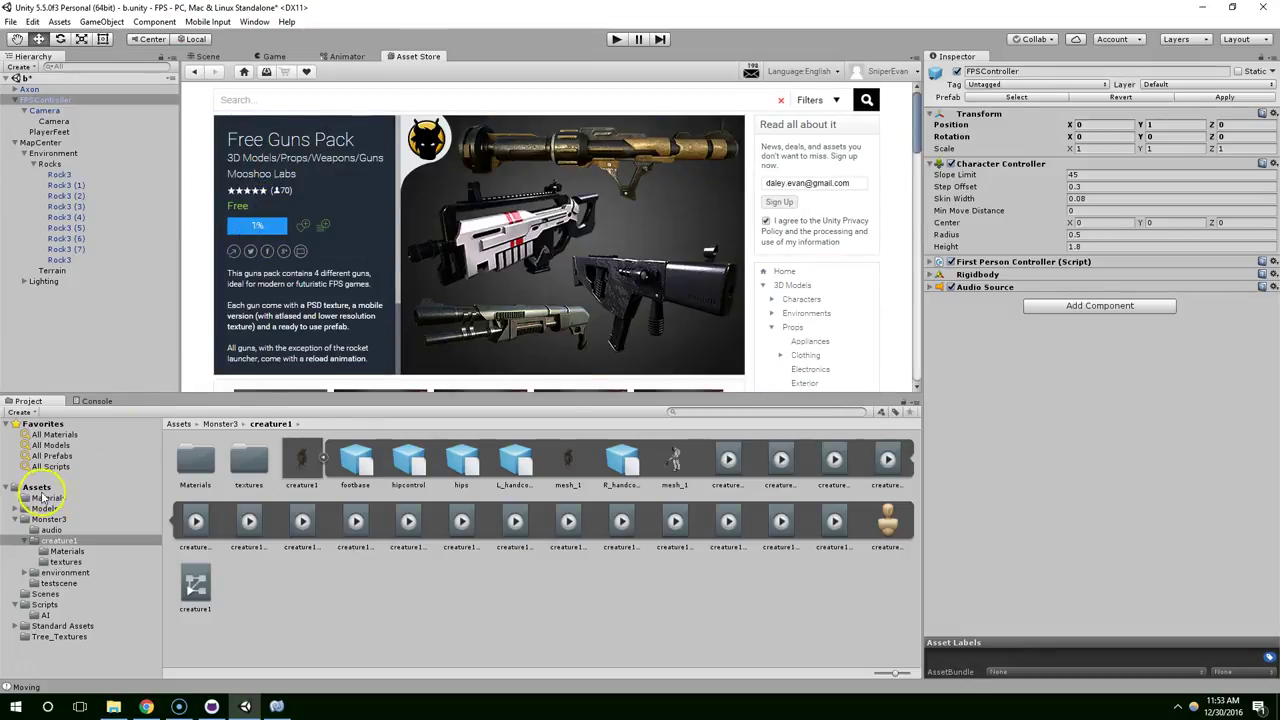
Step: Collapse the Monster3 folder and create a new folder named Imported directly under Assets
click(38, 488)
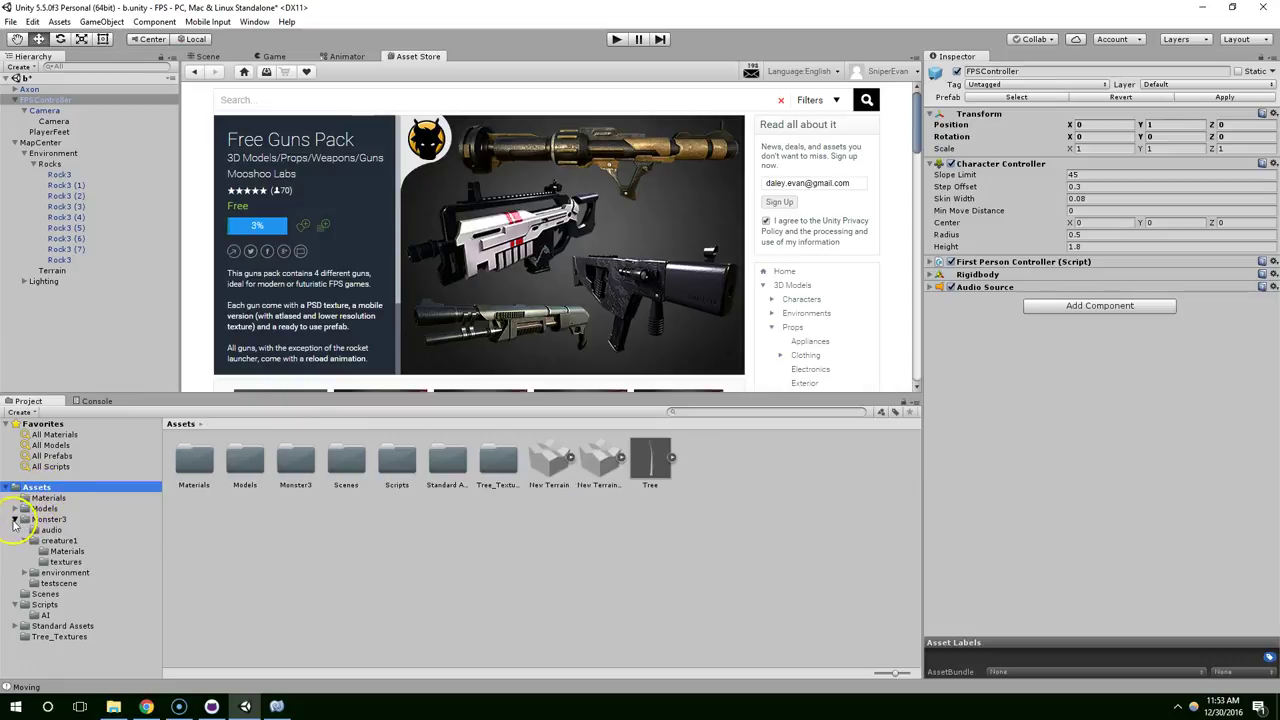
click(15, 520)
right_click(37, 489)
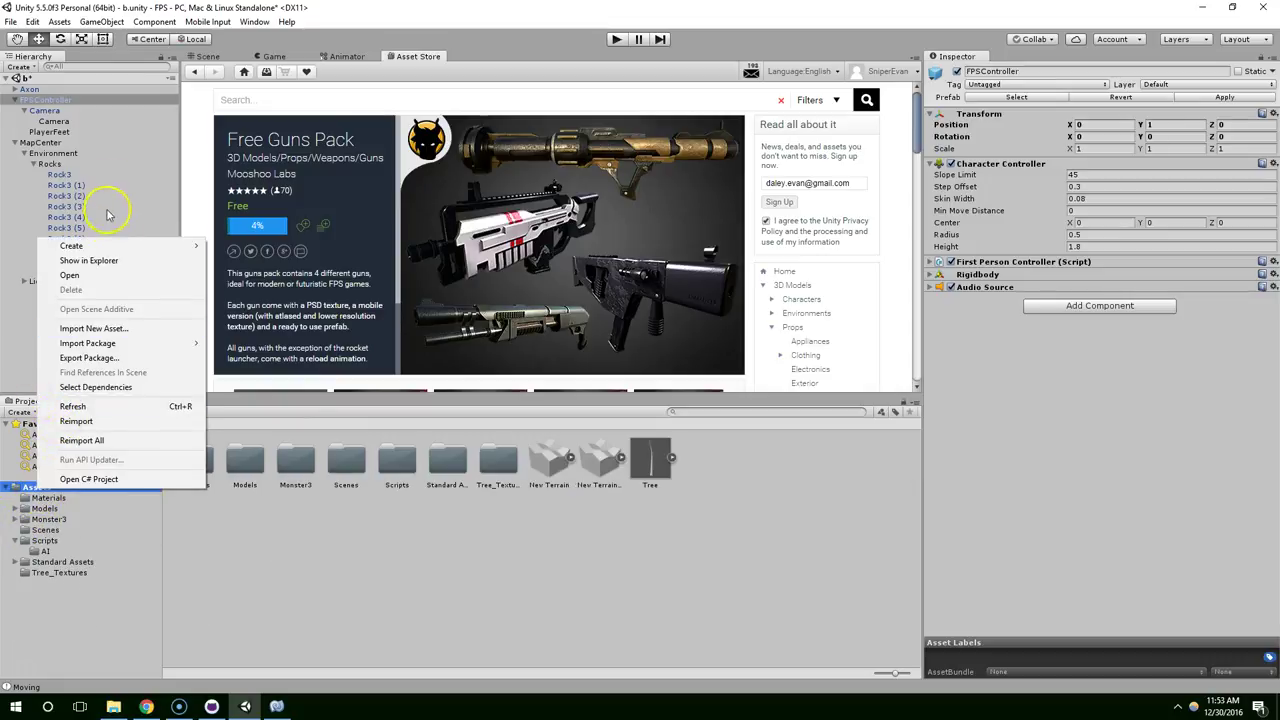
mouse_move(103, 246)
click(236, 247)
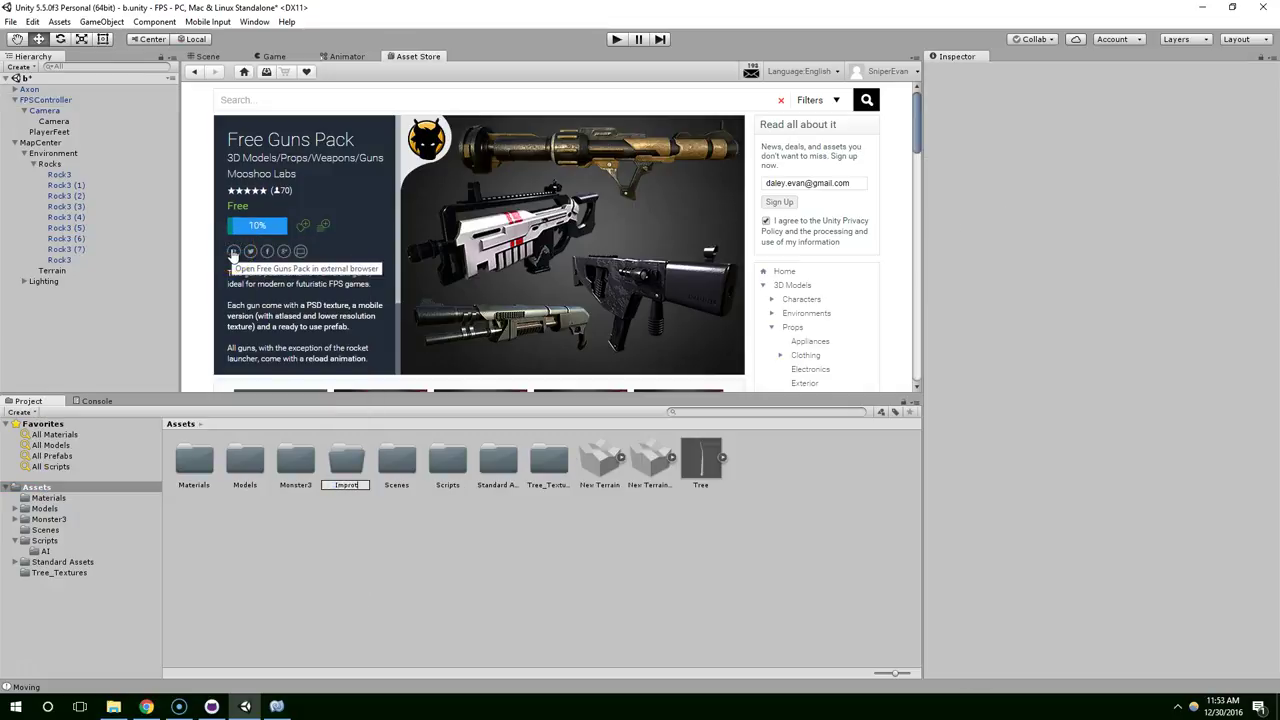
key(Return)
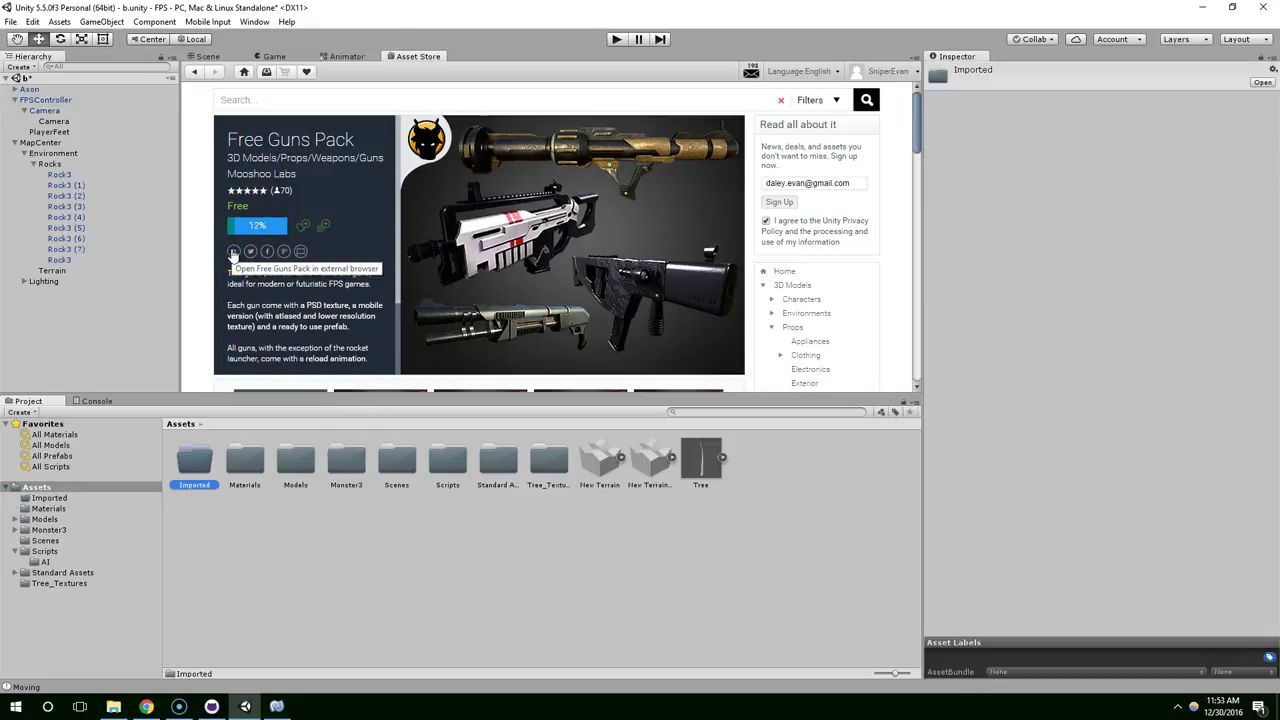
Step: Move the Monster3 folder into the Imported folder and collapse the Scripts folder
drag(58, 530, 65, 495)
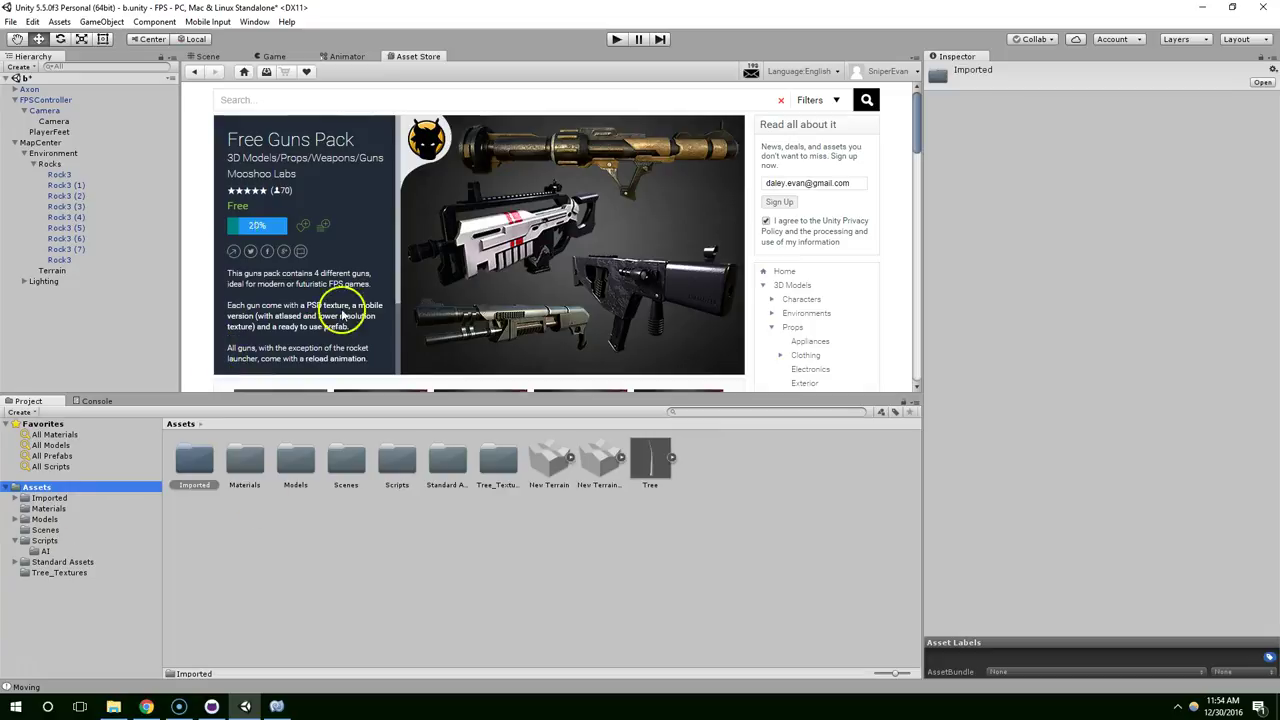
click(15, 540)
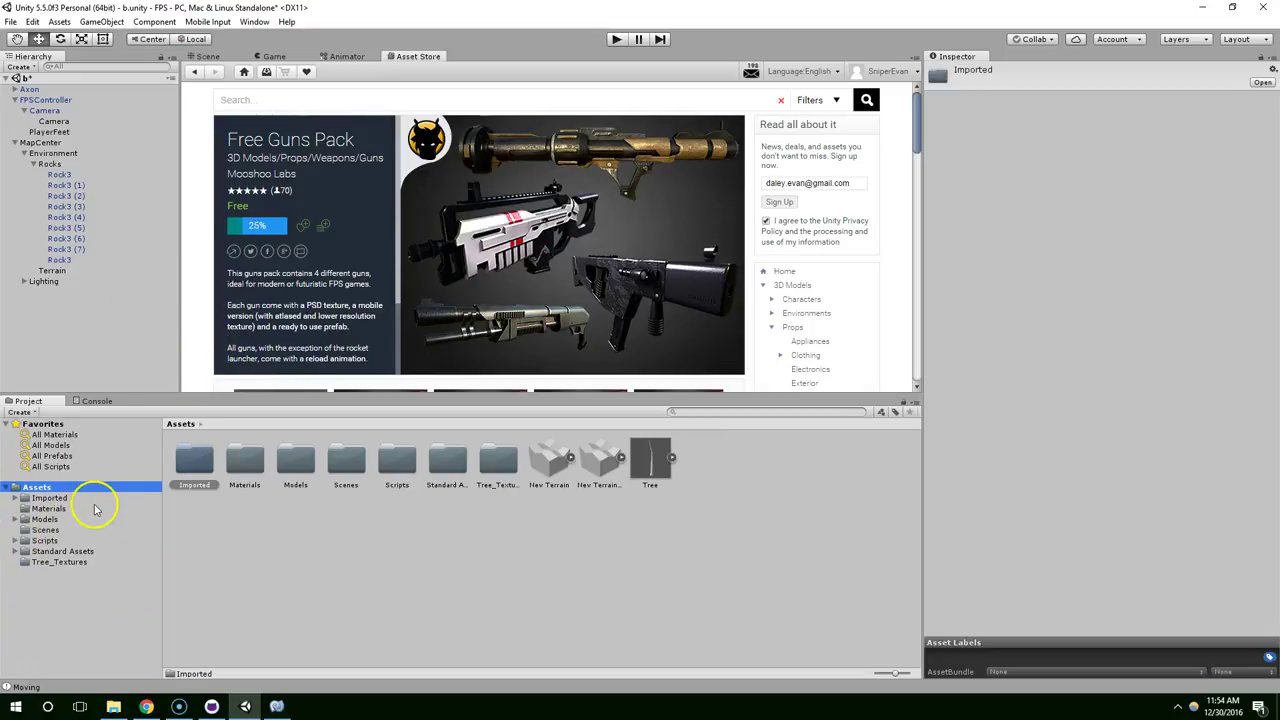
Step: Check the textures in the Tree_Textures folder and move that folder into the Imported folder
click(52, 562)
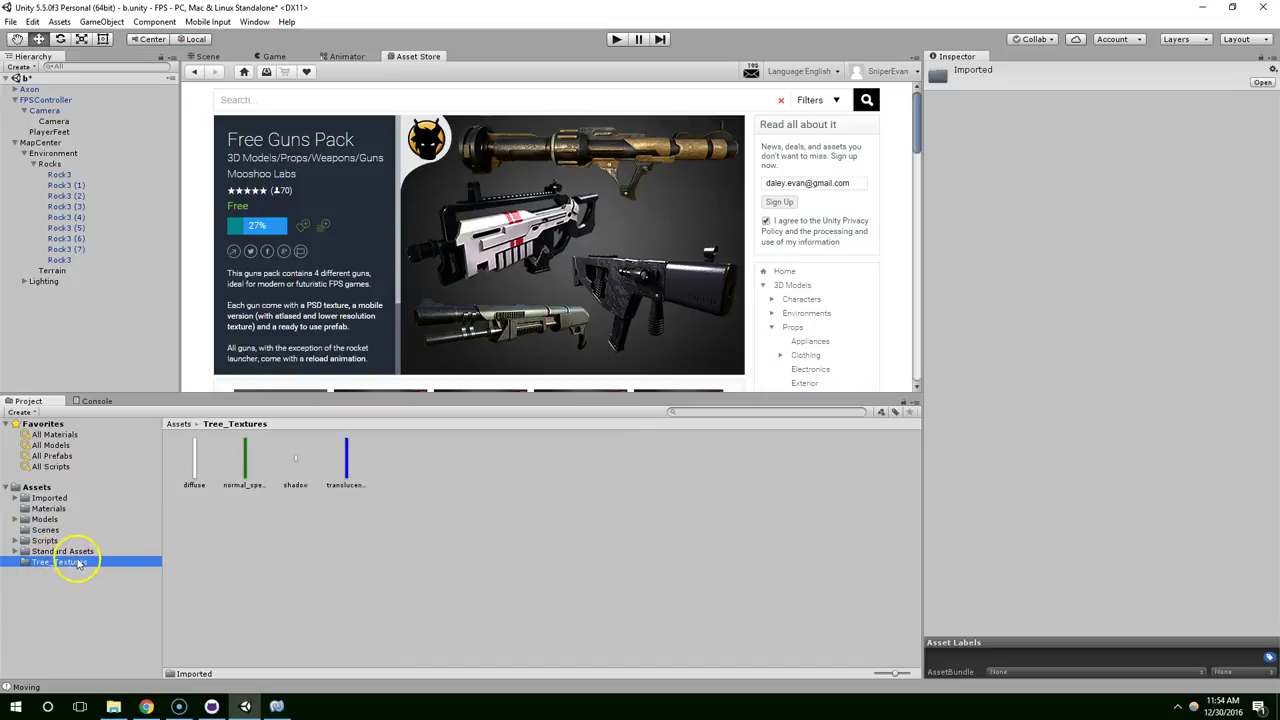
click(212, 458)
click(252, 470)
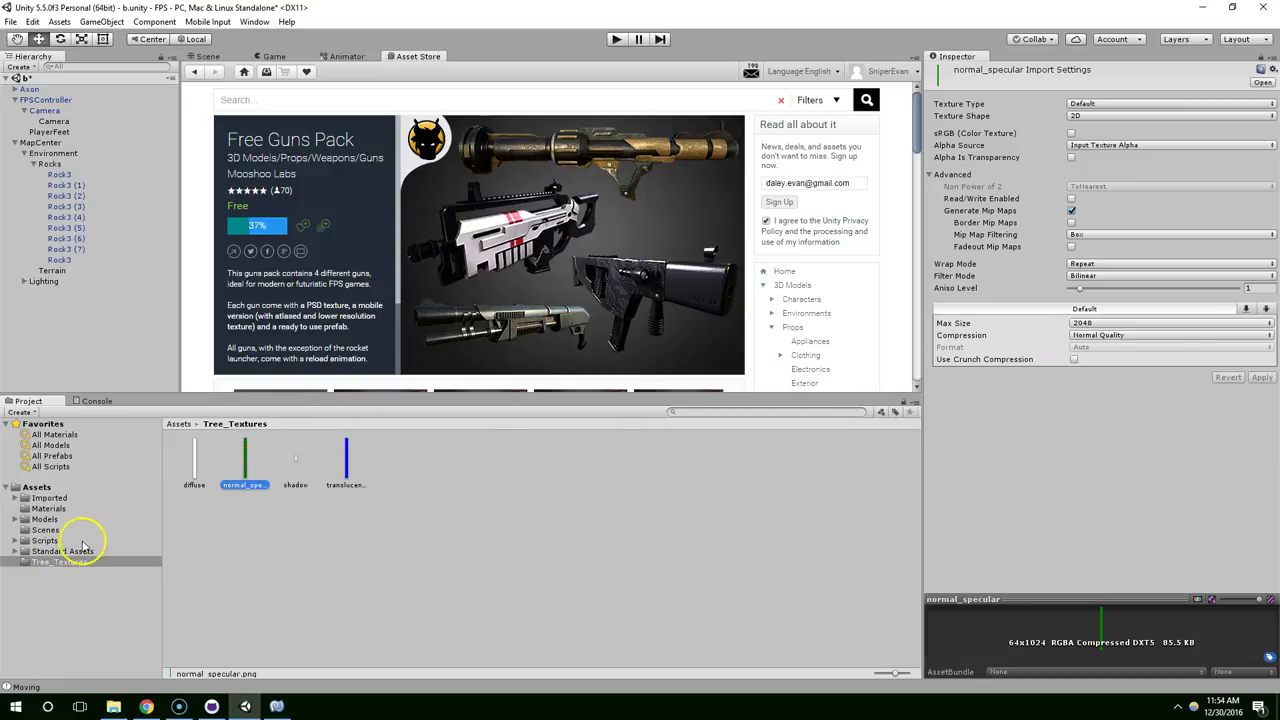
click(86, 553)
key(Up)
key(Up)
key(Up)
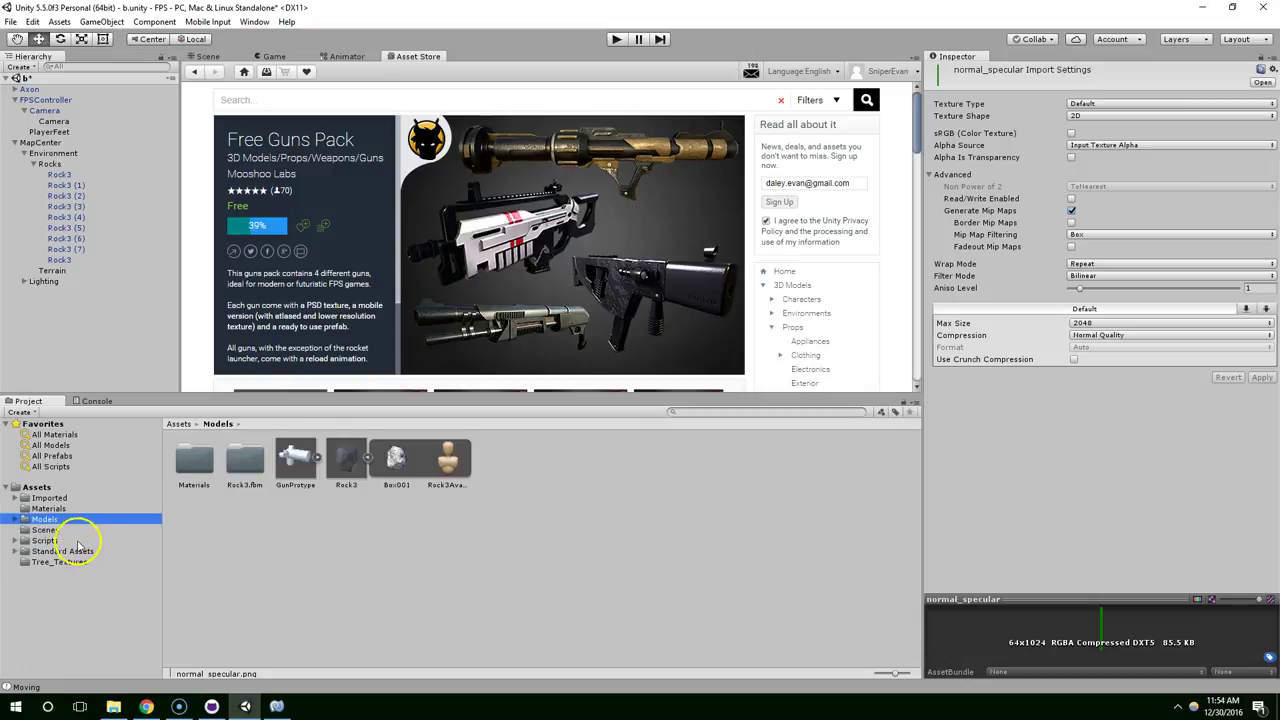
click(70, 542)
click(69, 553)
drag(67, 563, 66, 494)
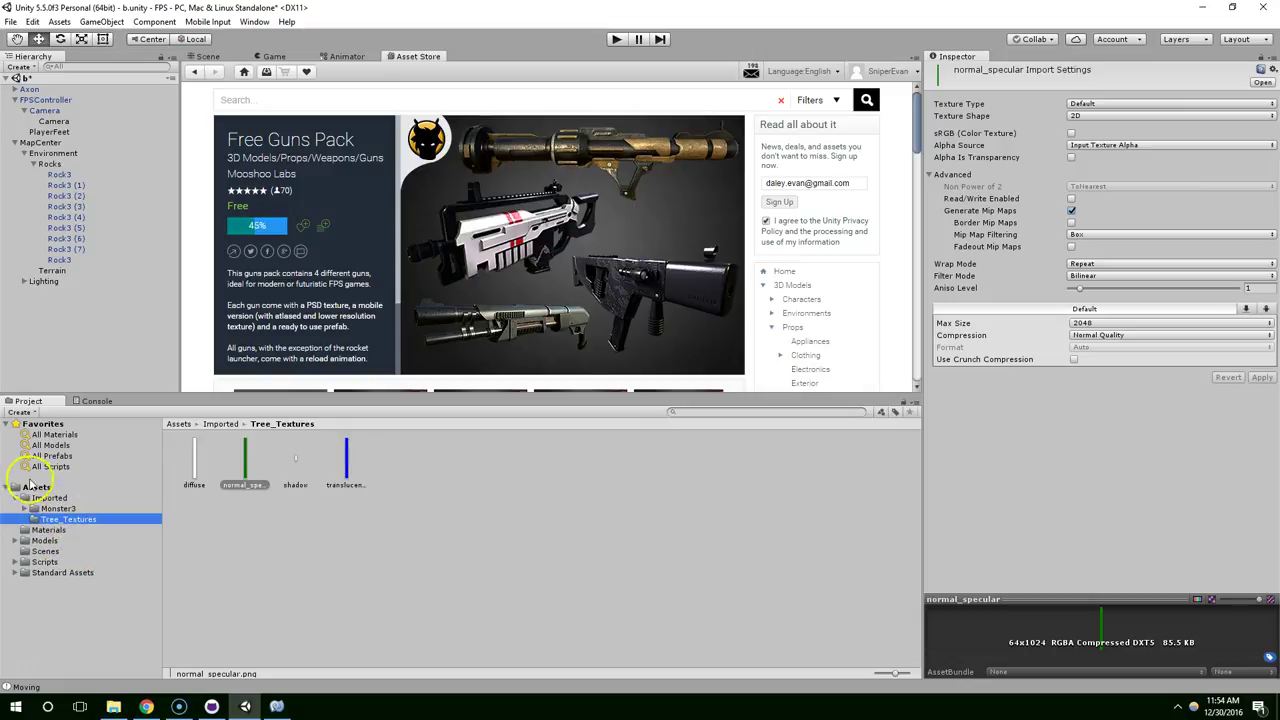
Step: Check the contents of the Imported folder and its Monster3 and Tree_Textures subfolders
click(48, 497)
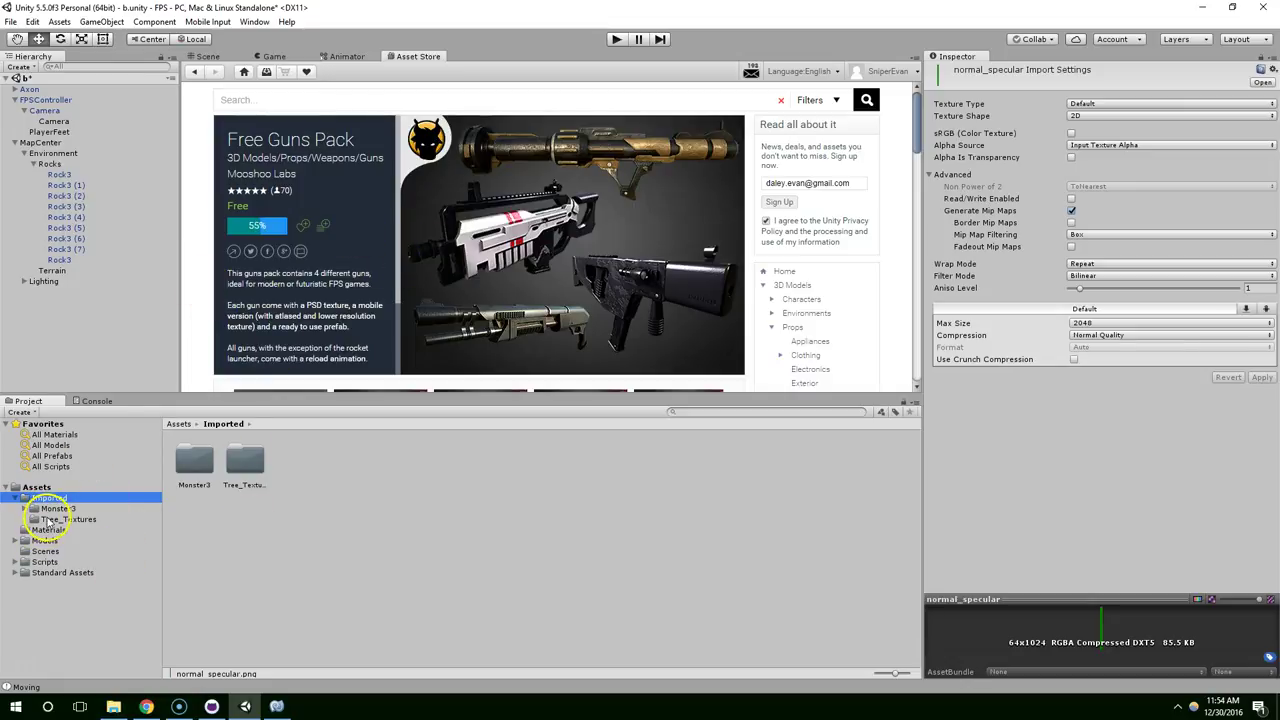
click(62, 509)
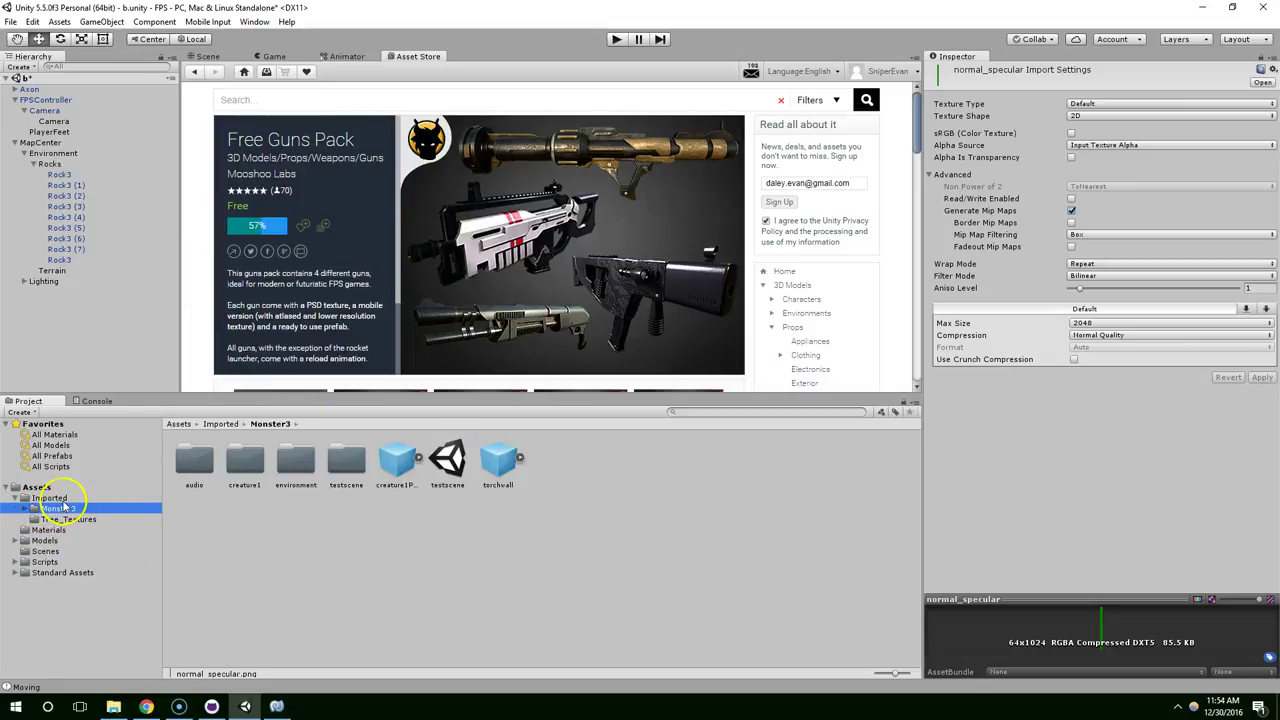
click(68, 519)
key(Down)
click(73, 510)
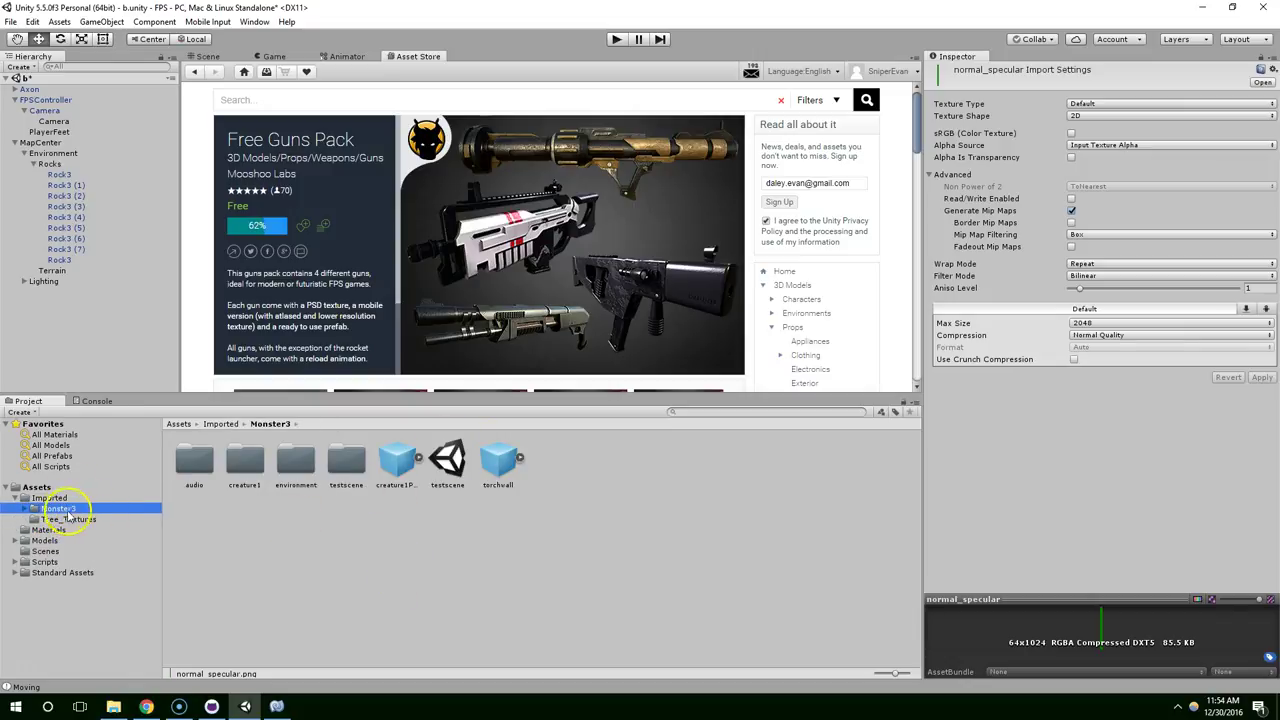
click(72, 519)
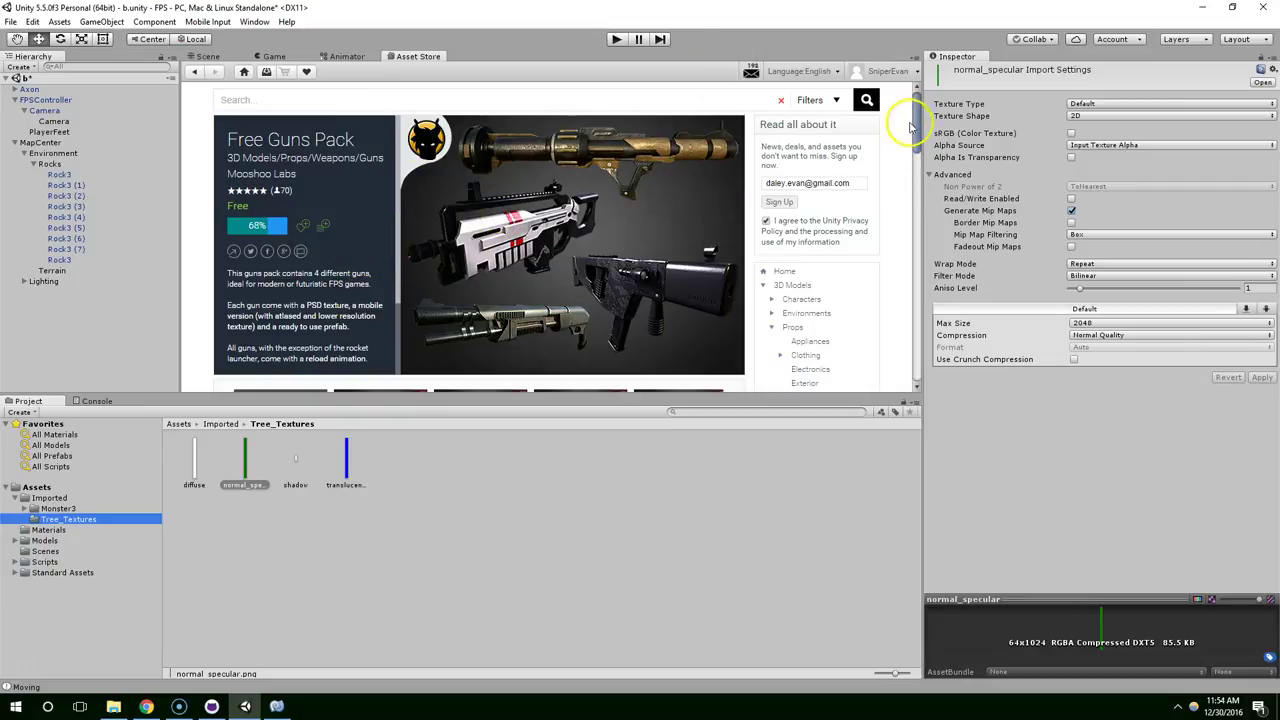
drag(913, 128, 884, 145)
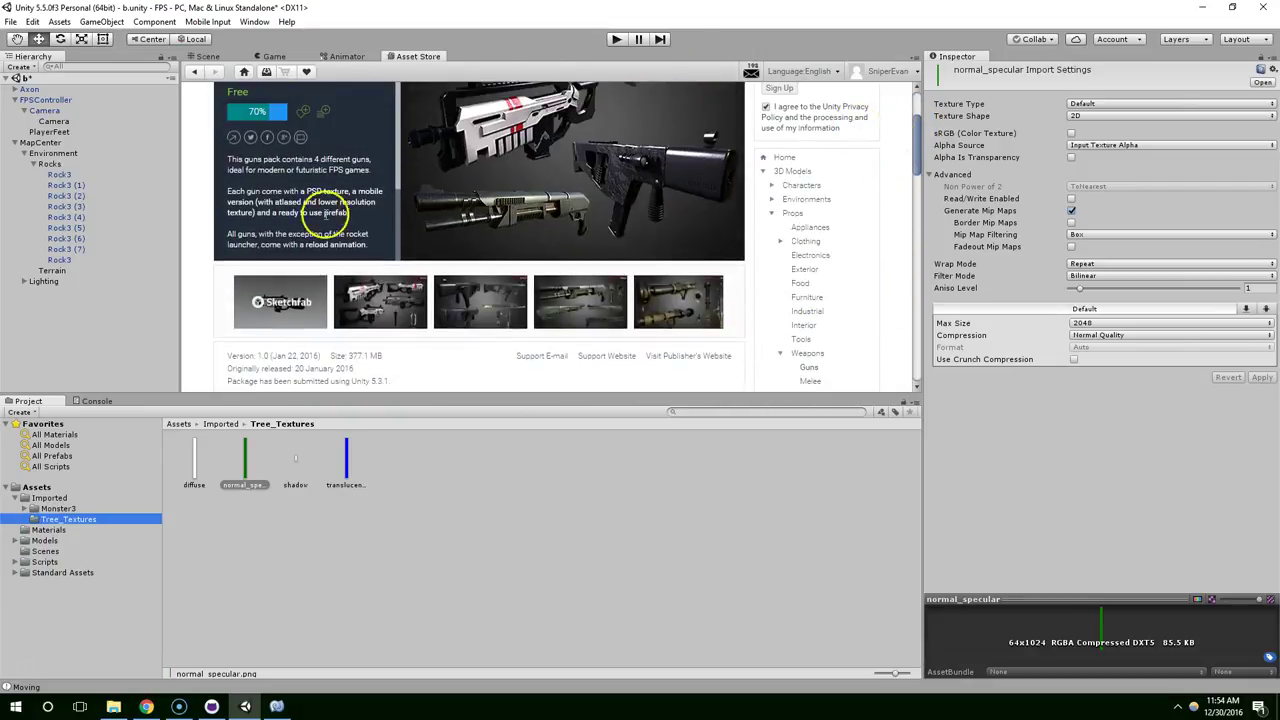
scroll(308, 140, up, 2)
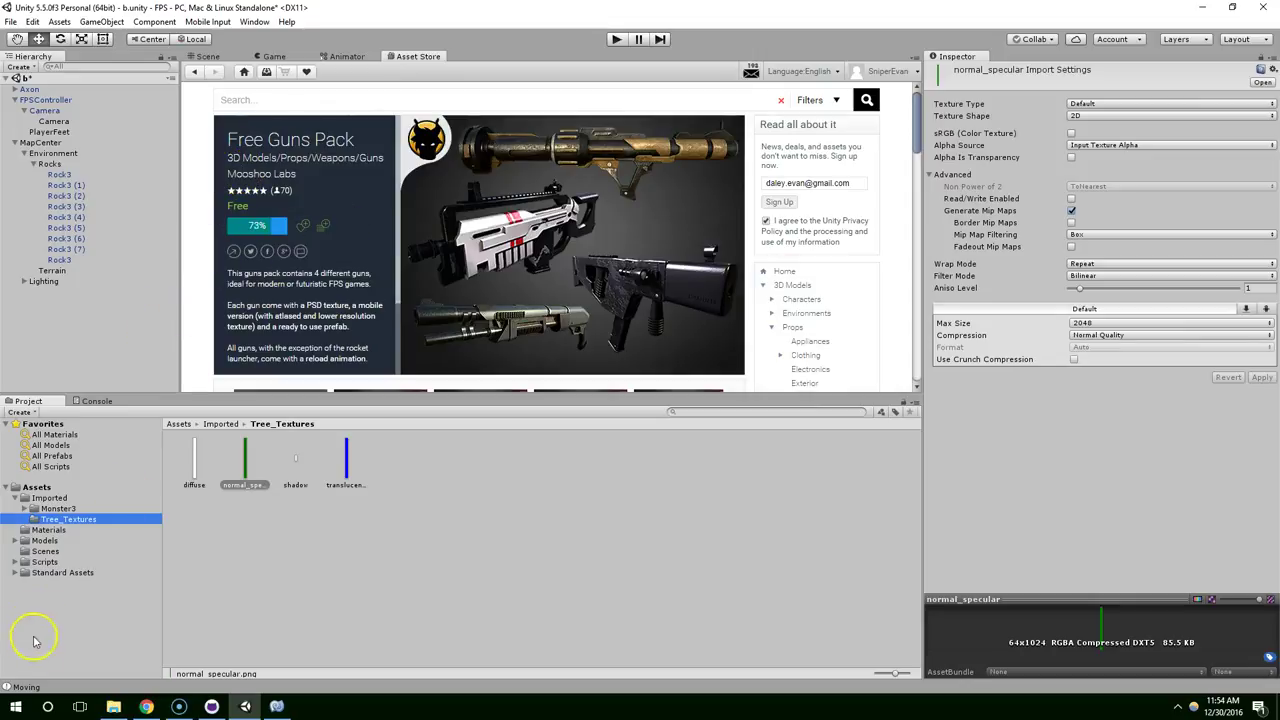
scroll(700, 265, down, 3)
scroll(697, 266, up, 5)
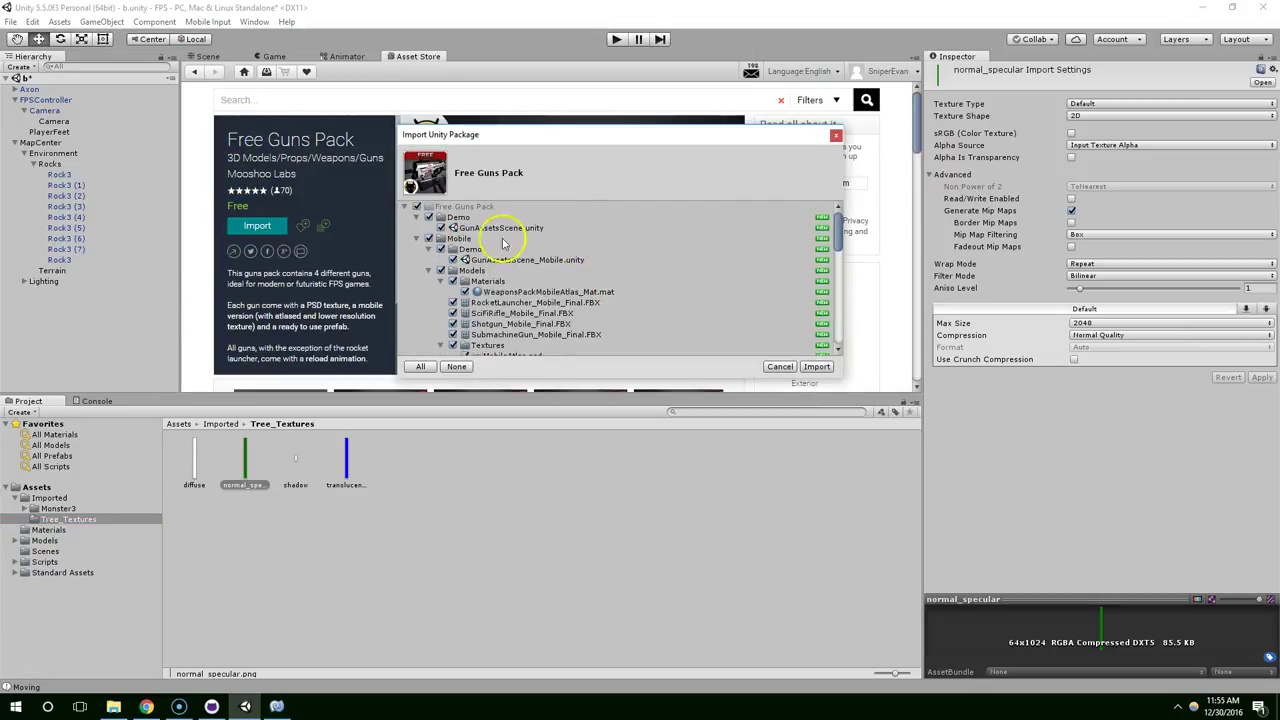
Step: Examine the contents of the Demo, Mobile, Models and Prefabs folders in the Free Guns Pack import list
click(418, 225)
click(416, 232)
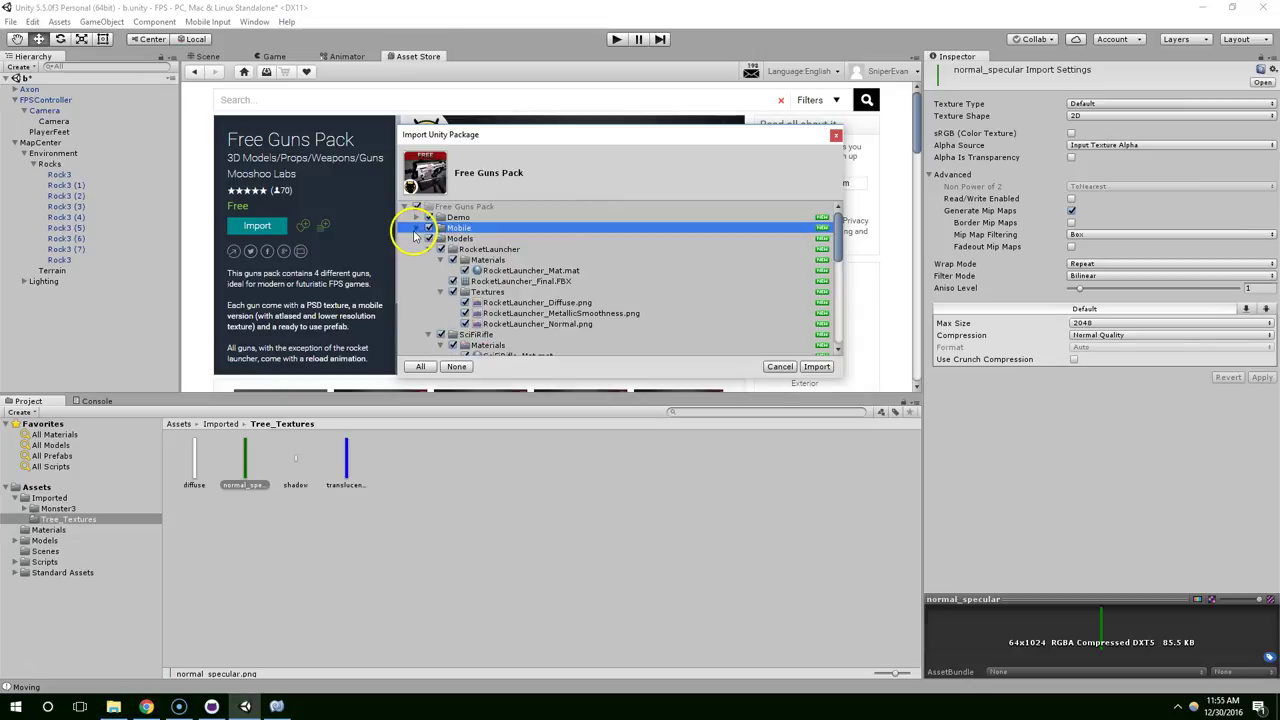
click(417, 228)
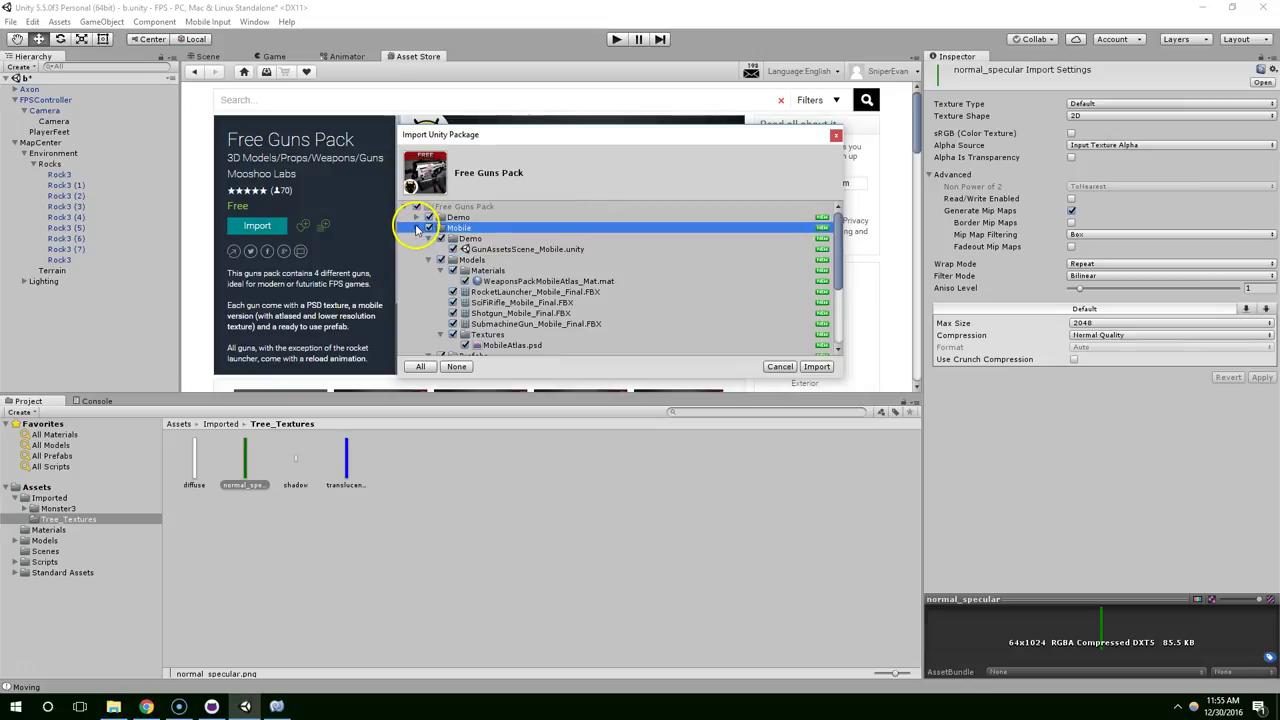
click(424, 240)
click(420, 218)
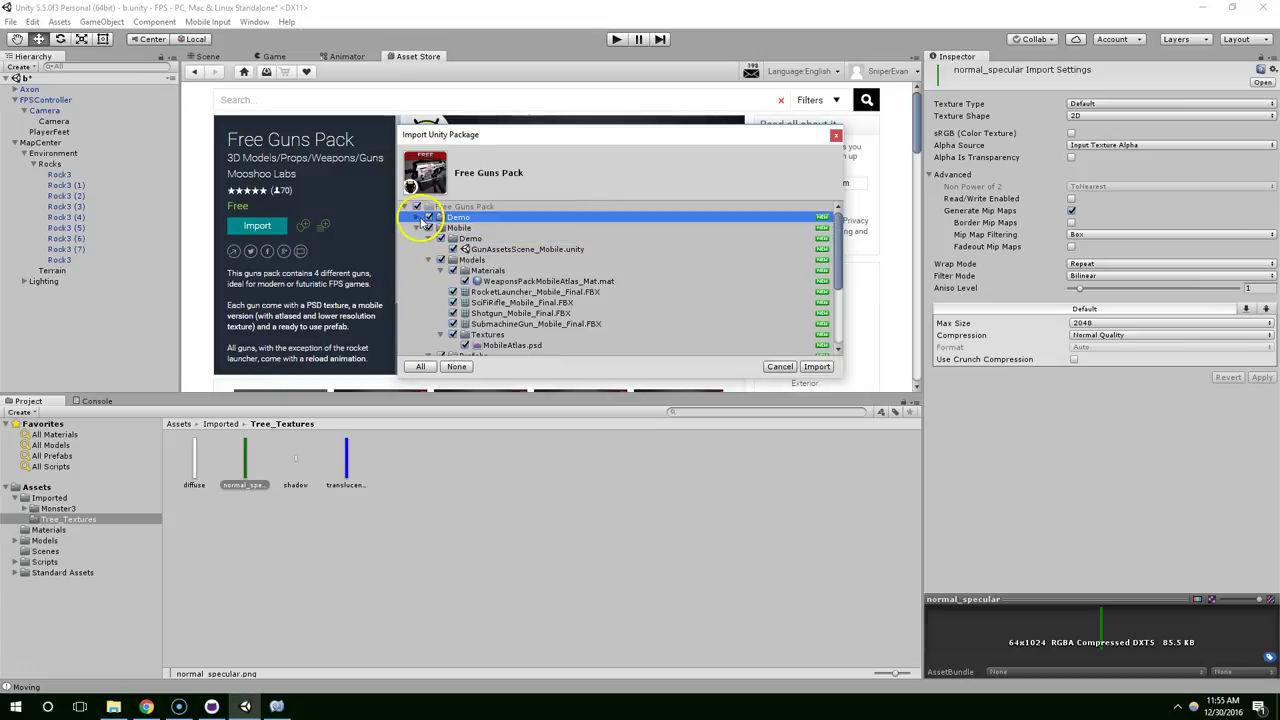
click(417, 218)
scroll(440, 265, down, 5)
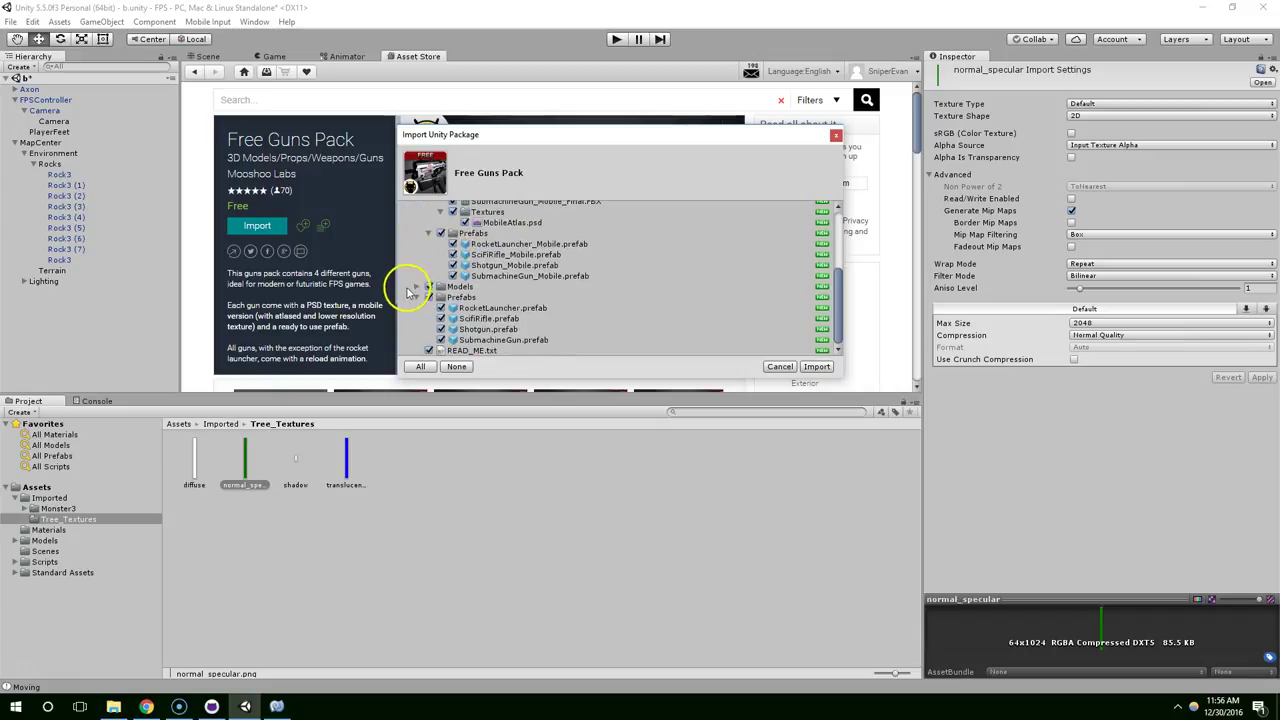
click(417, 287)
scroll(437, 288, down, 6)
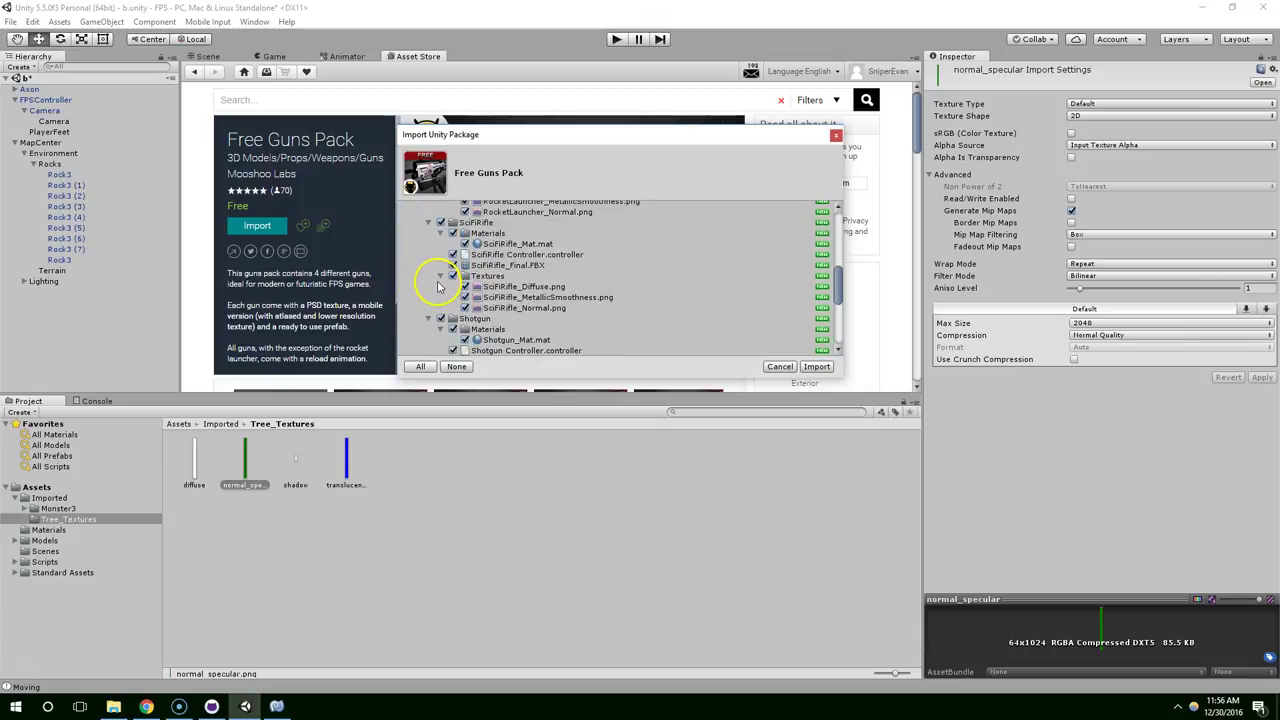
scroll(437, 287, down, 7)
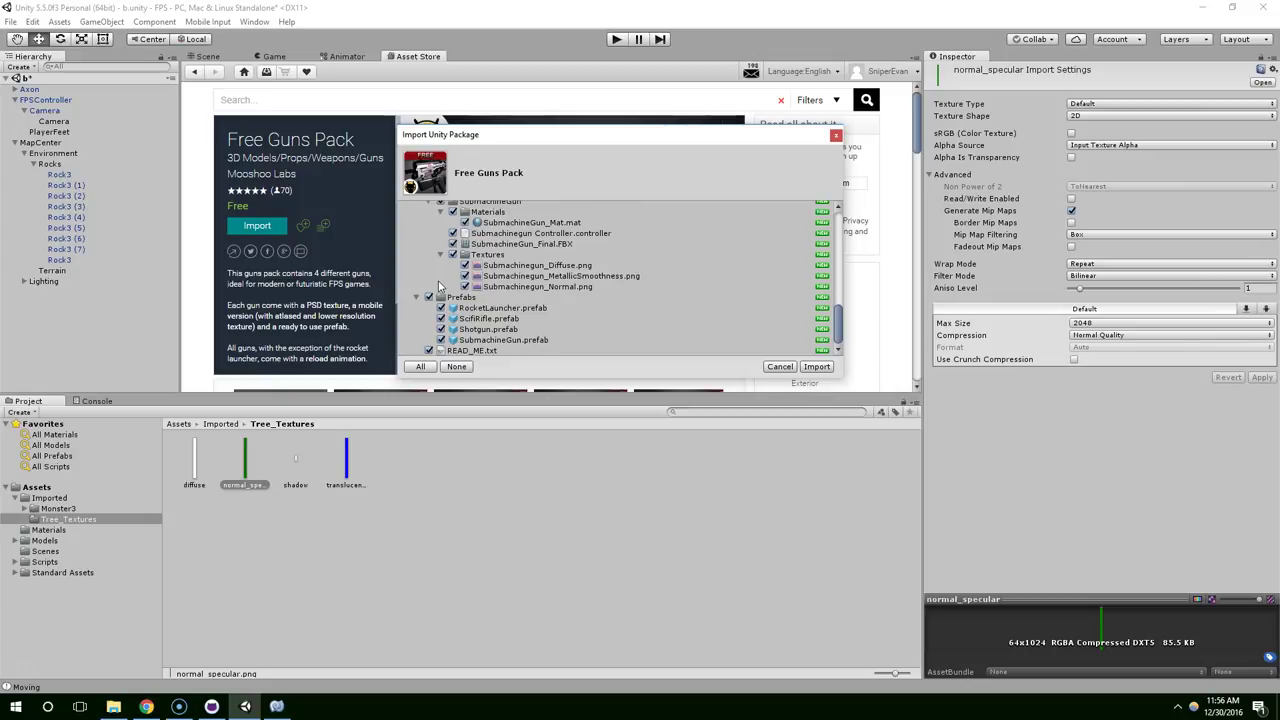
scroll(438, 287, up, 10)
scroll(438, 287, up, 2)
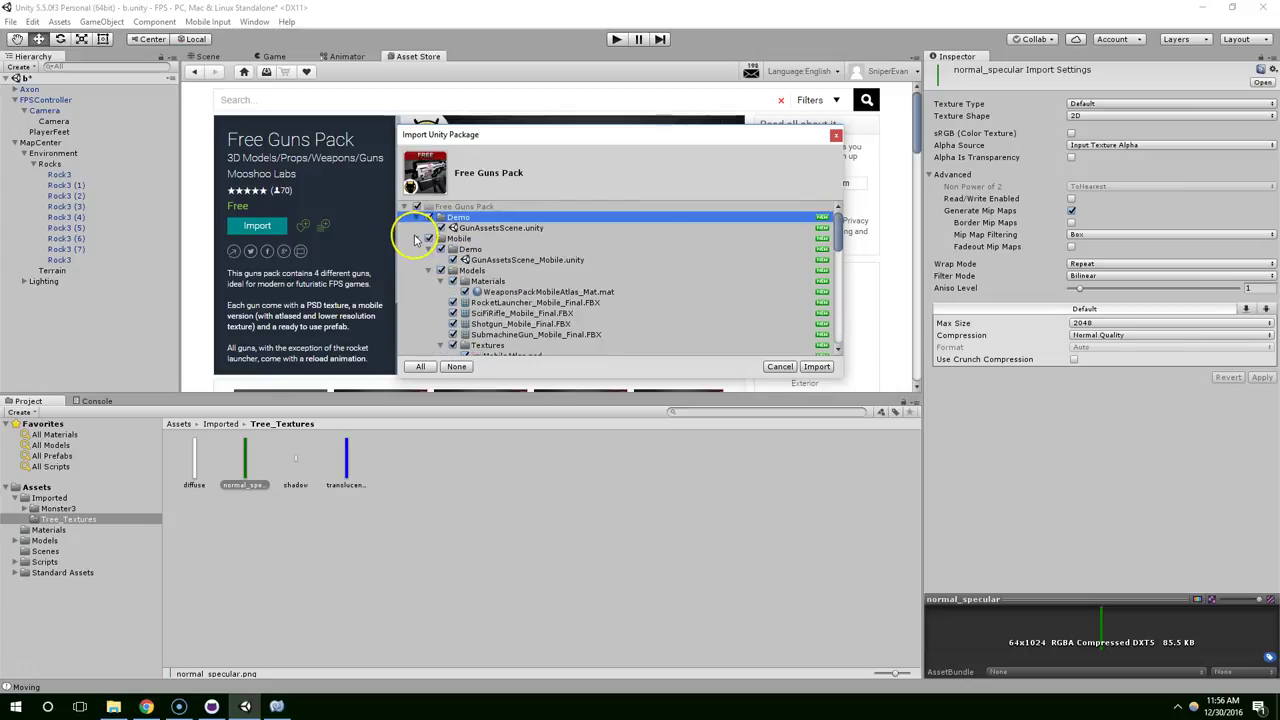
click(416, 239)
click(416, 239)
scroll(688, 302, down, 2)
scroll(680, 301, down, 6)
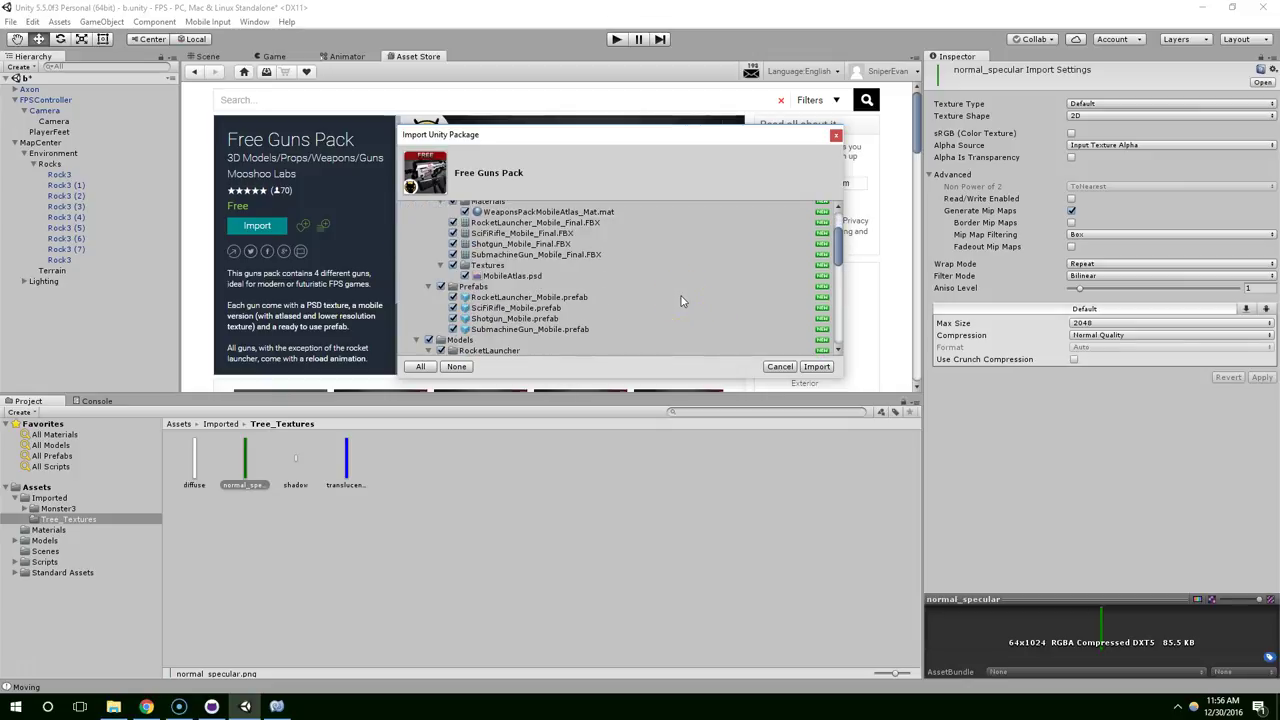
scroll(636, 301, up, 8)
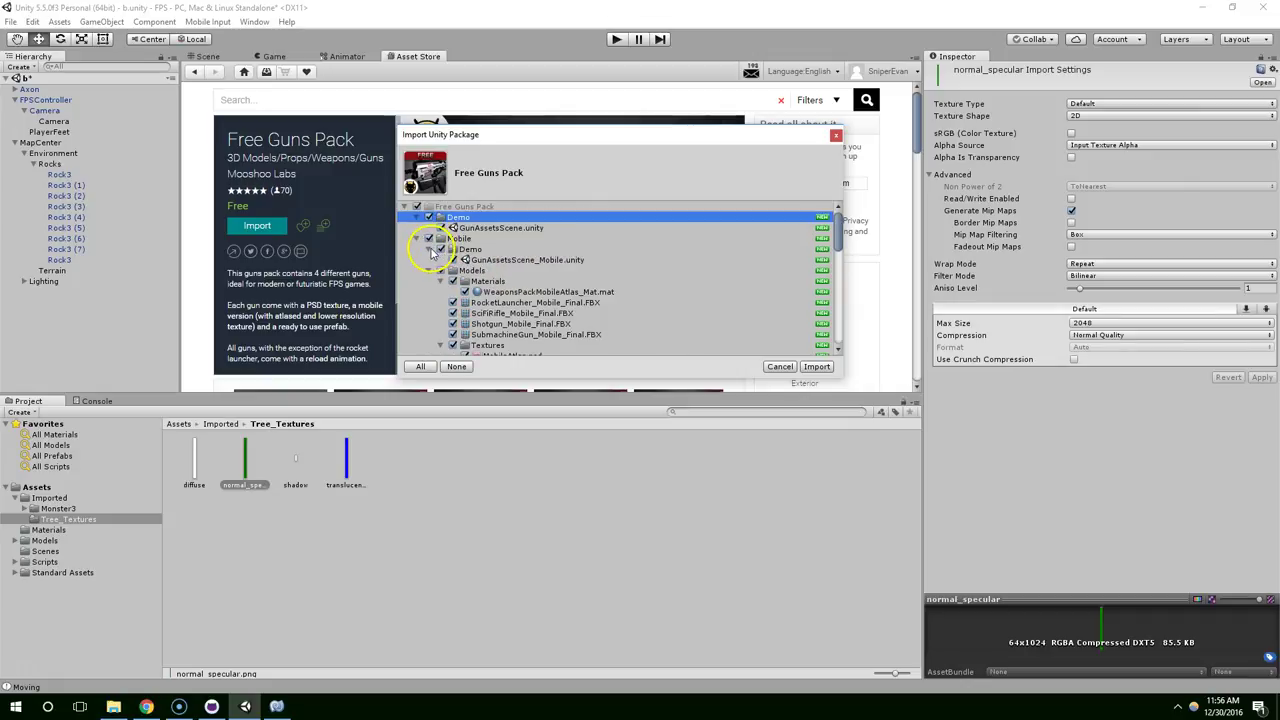
Step: Collapse the subfolders of Mobile and the four gun folders under Models in the package import list
click(432, 251)
click(432, 260)
click(430, 271)
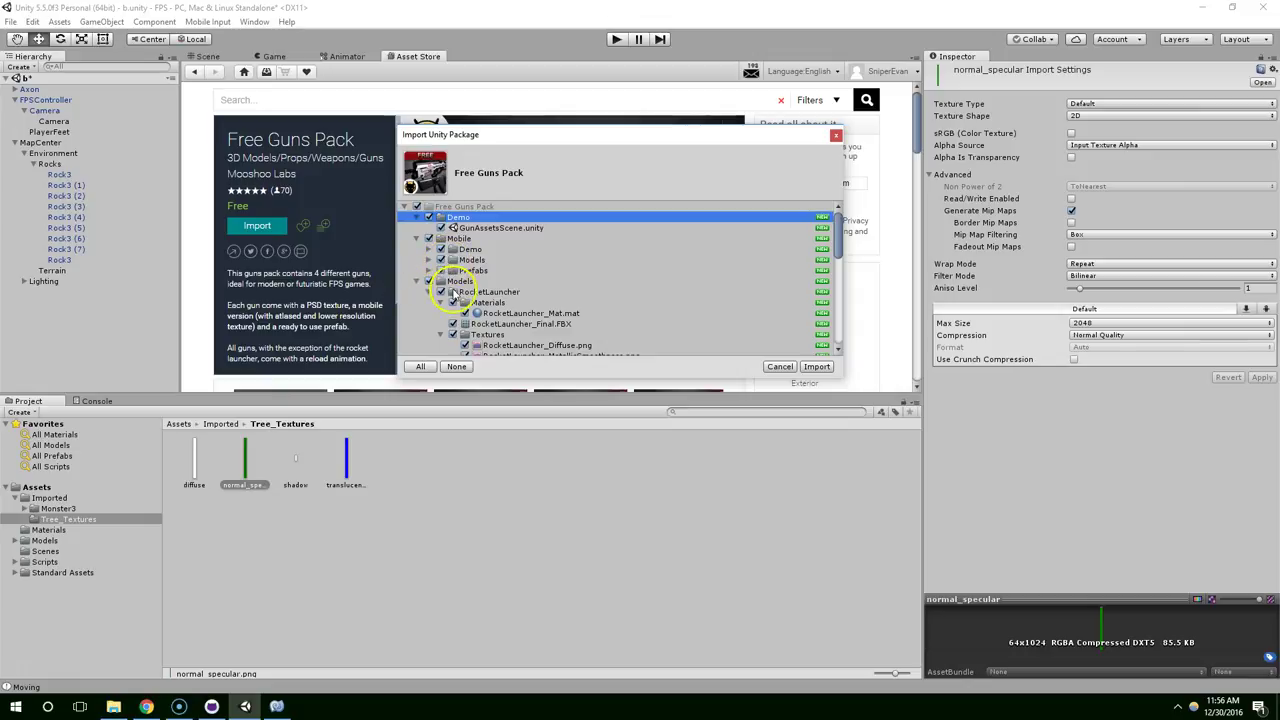
click(433, 293)
click(430, 292)
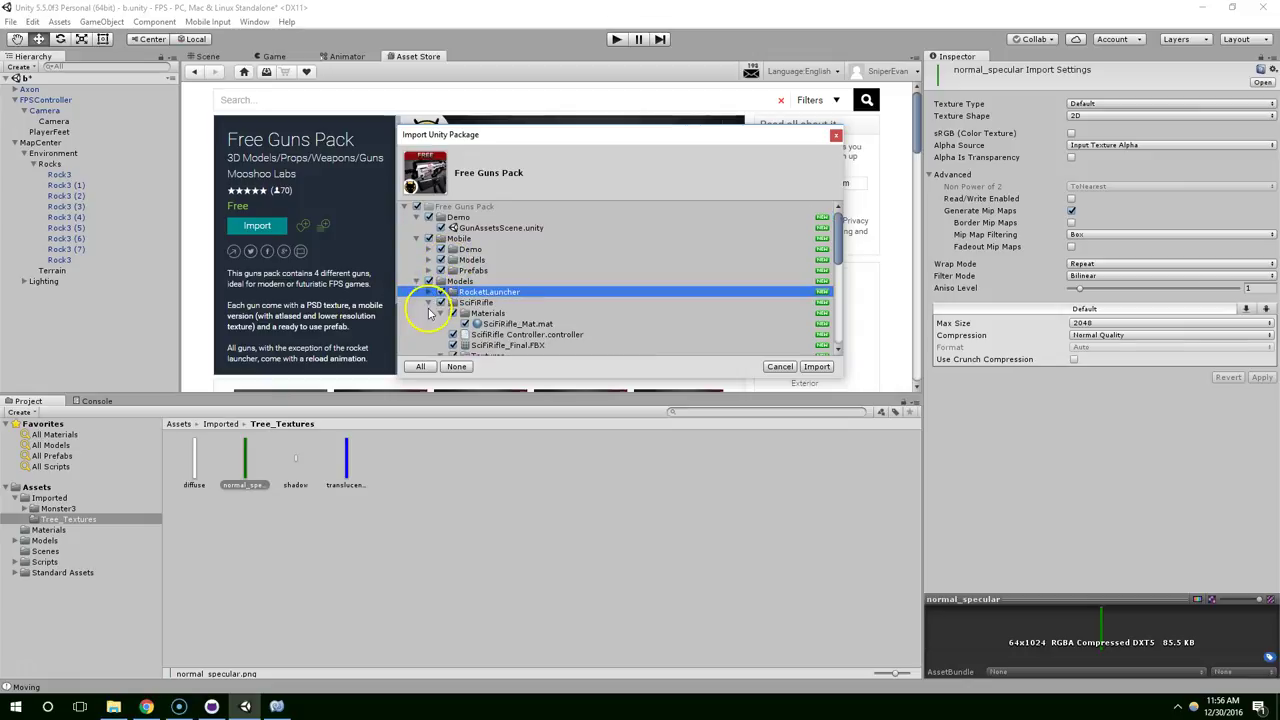
click(430, 303)
click(433, 313)
click(430, 313)
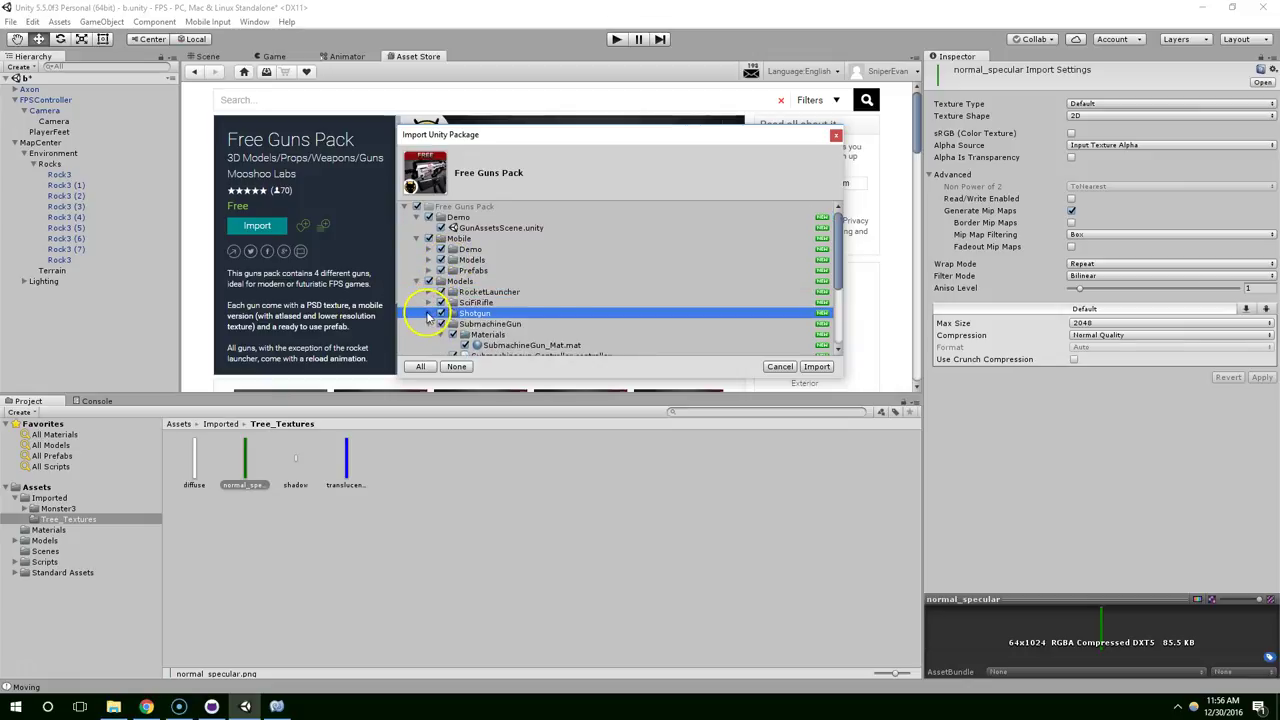
scroll(428, 317, down, 1)
click(429, 287)
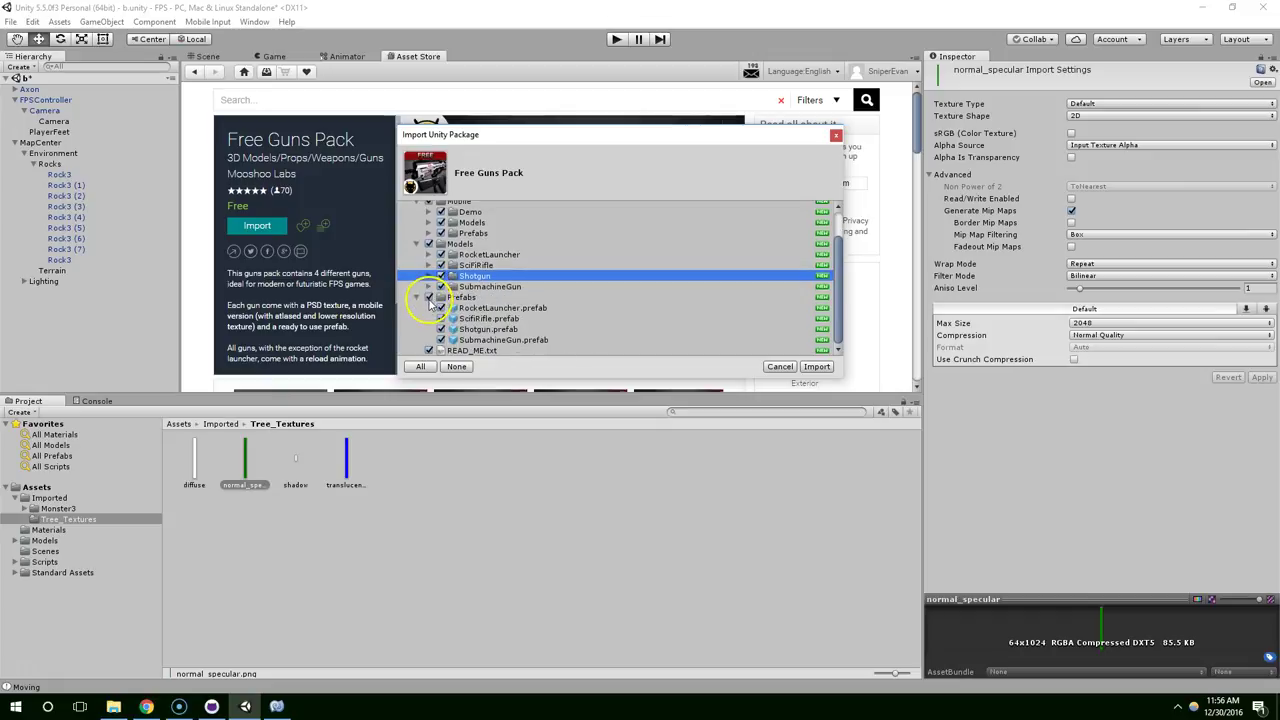
scroll(490, 292, up, 1)
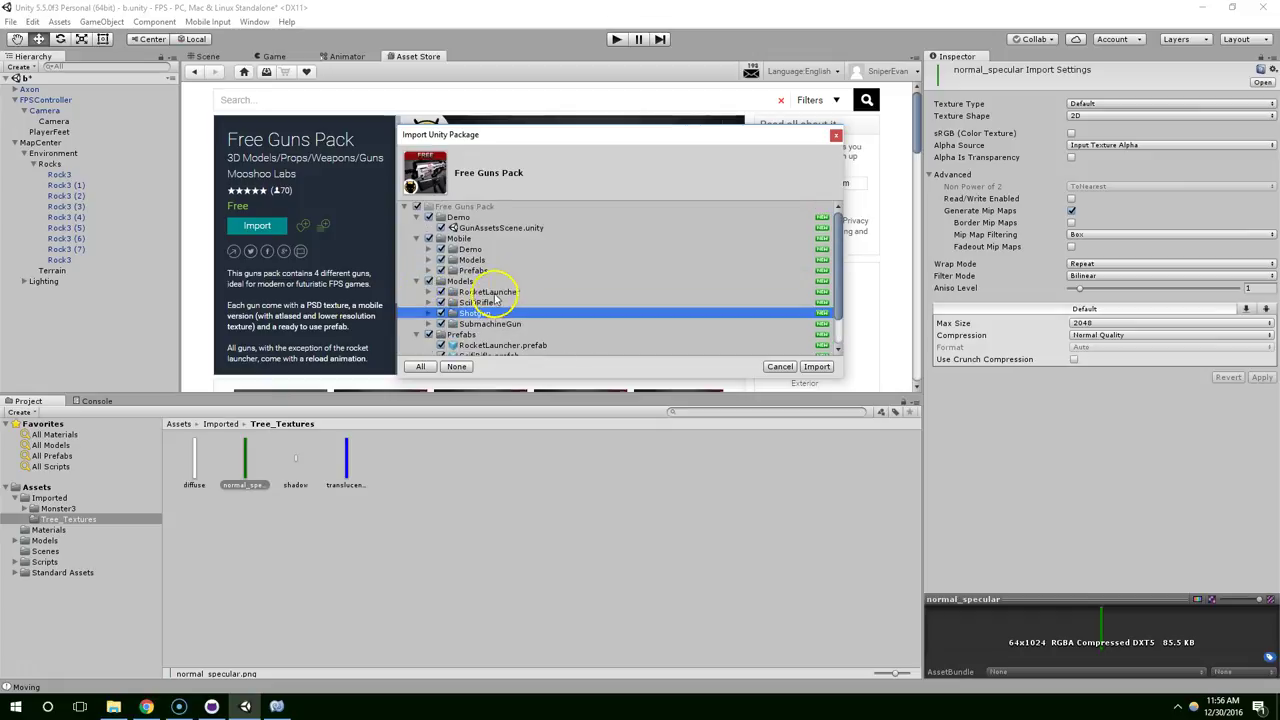
Step: Expand the Prefabs folder under Mobile and compare its gun prefabs with the package's main Prefabs folder
click(428, 270)
scroll(578, 287, down, 2)
scroll(578, 288, up, 1)
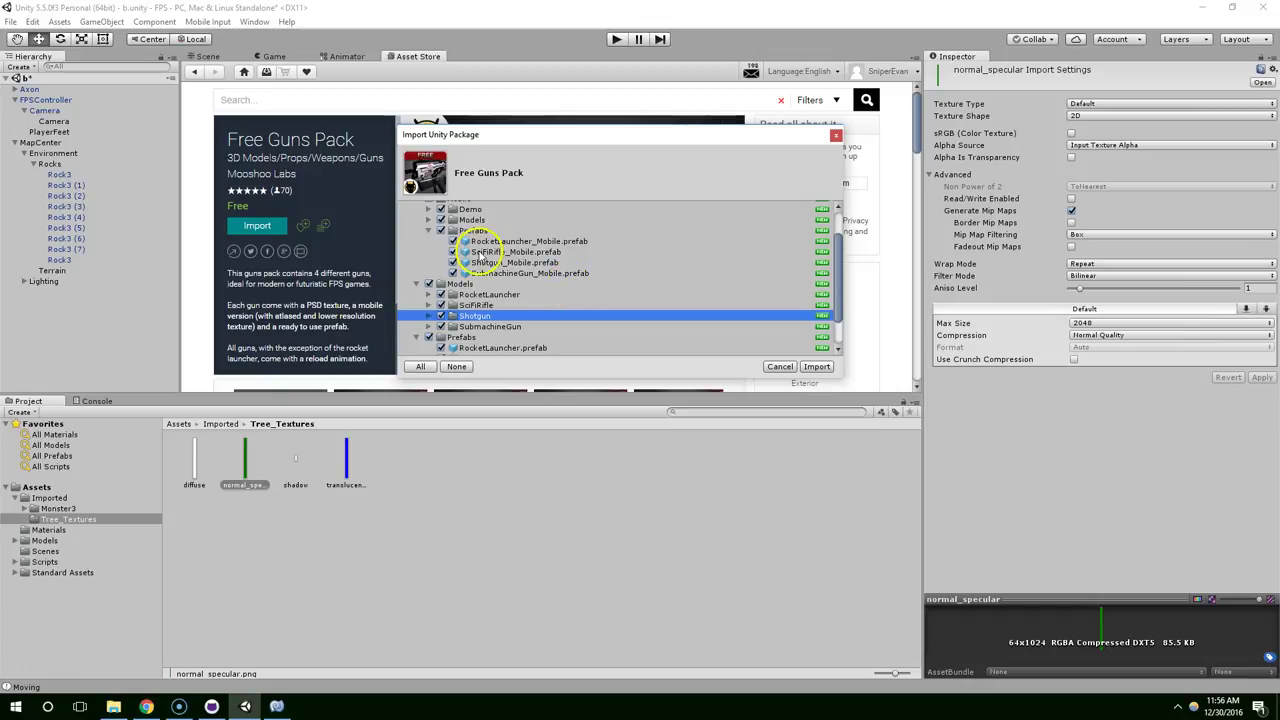
scroll(497, 247, down, 1)
scroll(499, 247, up, 1)
scroll(505, 249, up, 1)
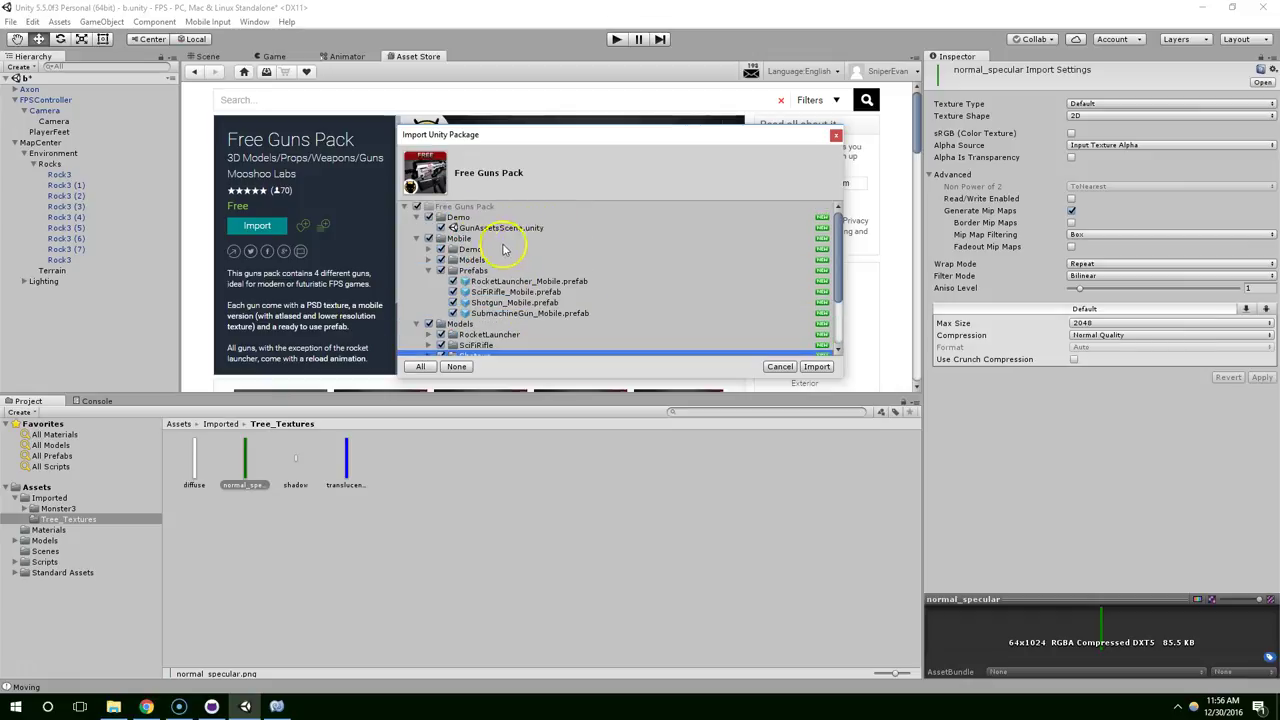
Step: Exclude the Mobile folder from the Free Guns Pack and import the remaining package contents
click(429, 240)
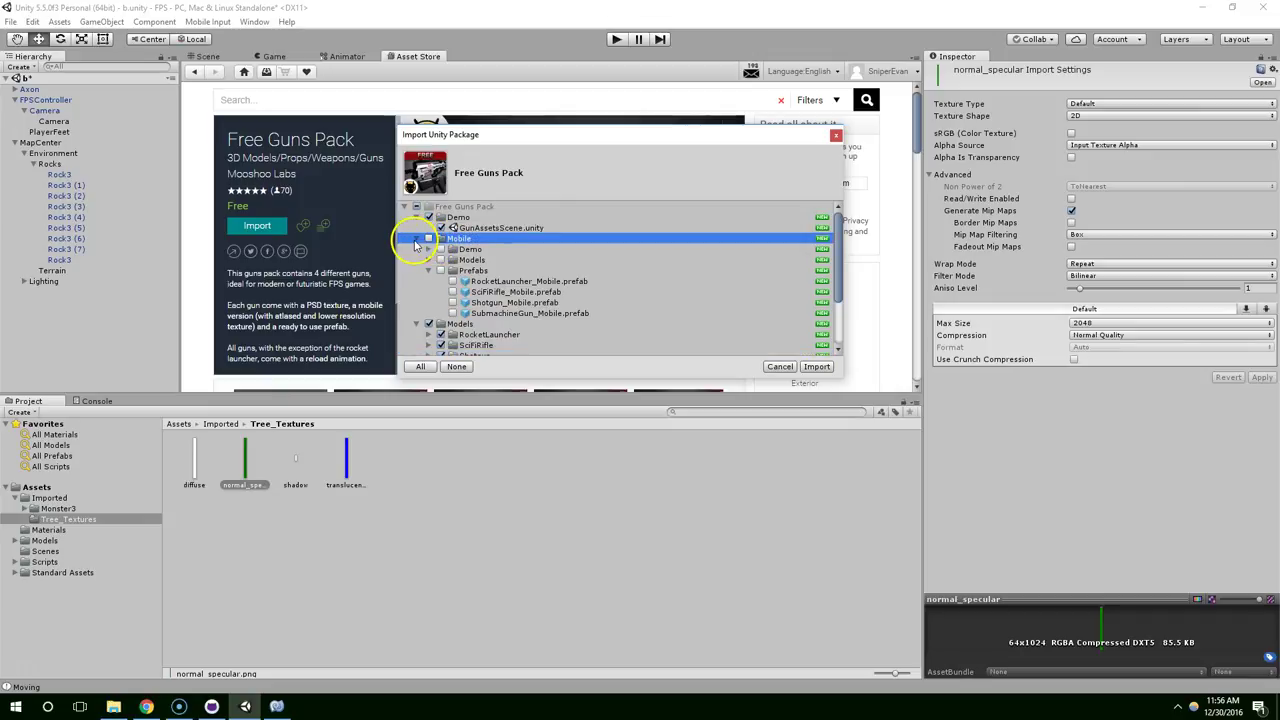
click(418, 239)
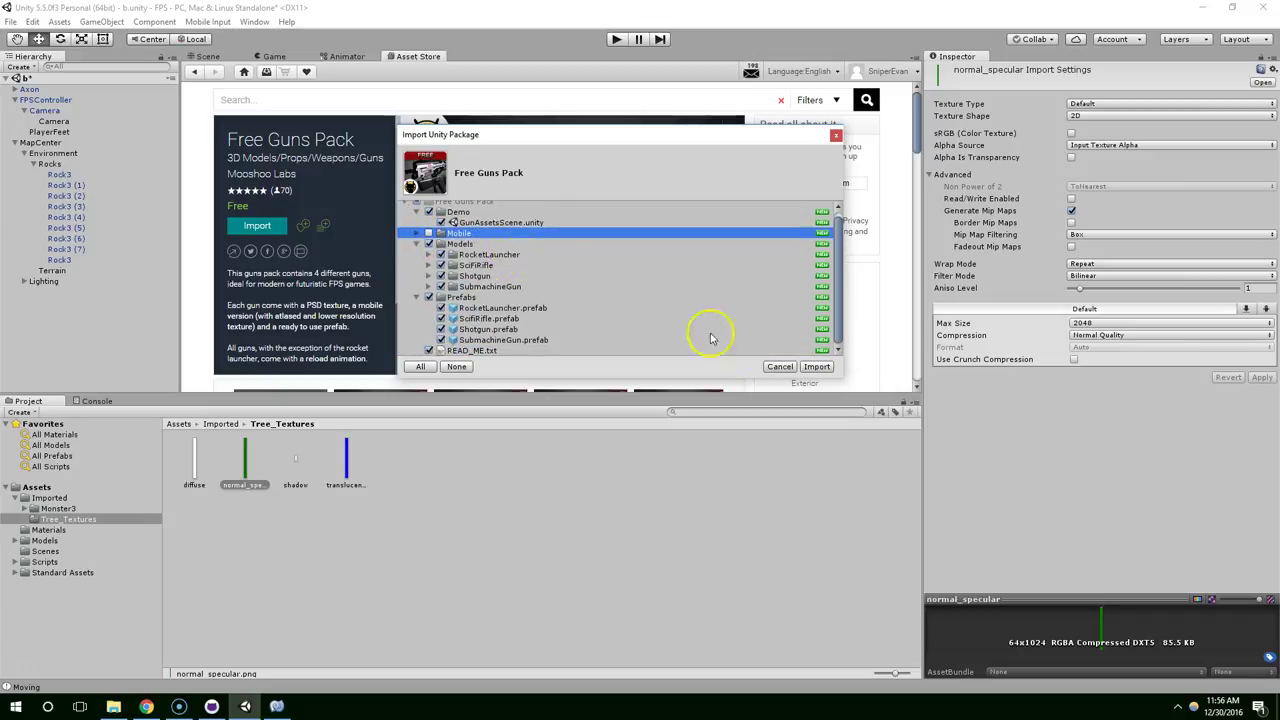
click(816, 367)
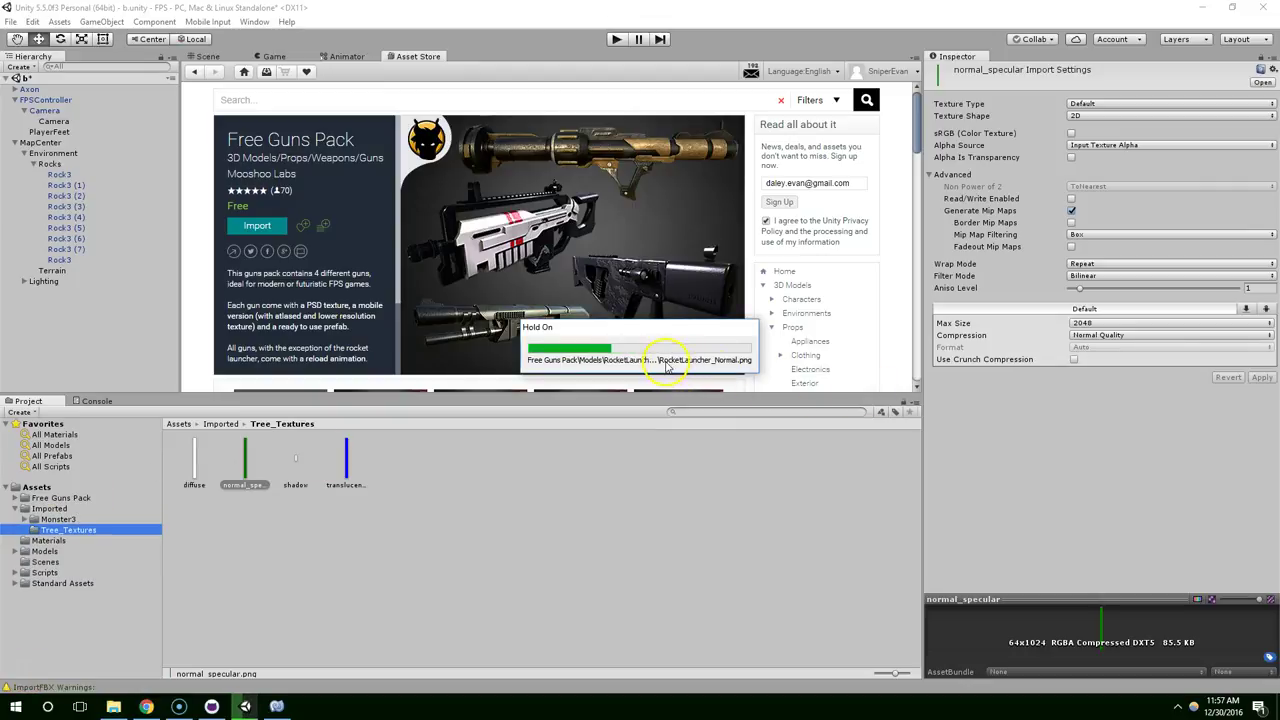
drag(614, 332, 527, 330)
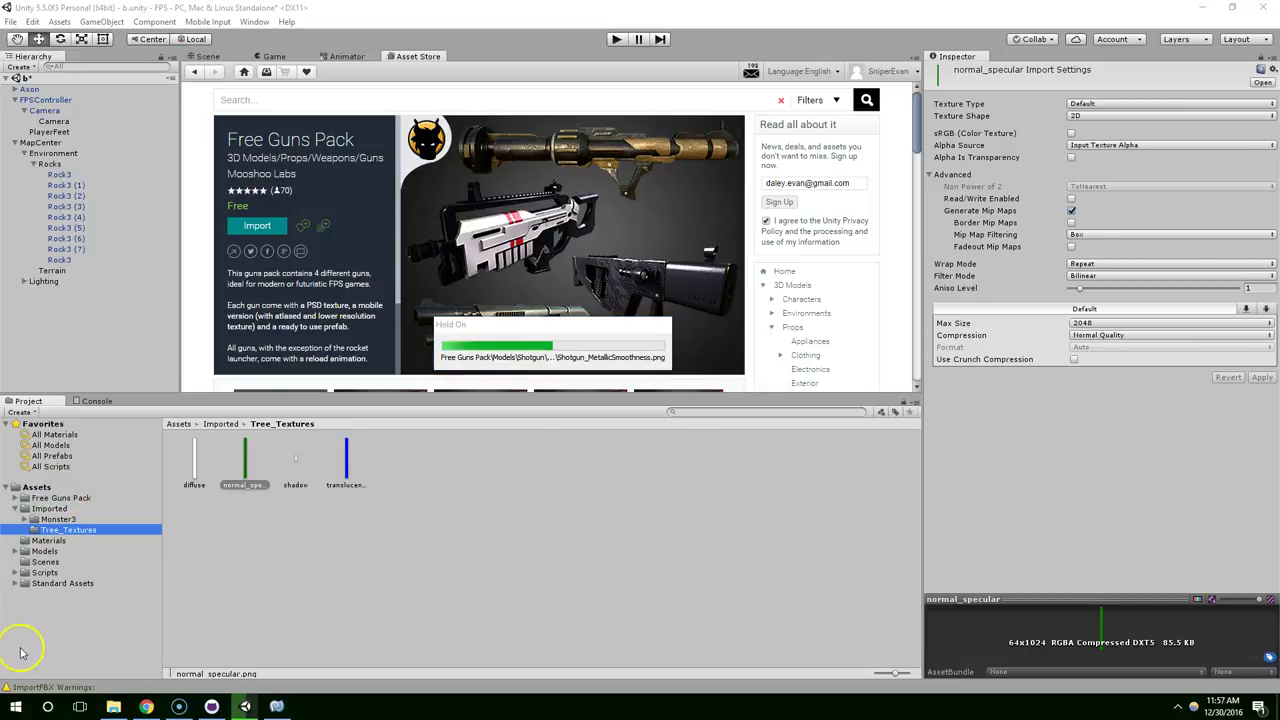
Step: Move the Free Guns Pack folder into the Imported folder
click(183, 660)
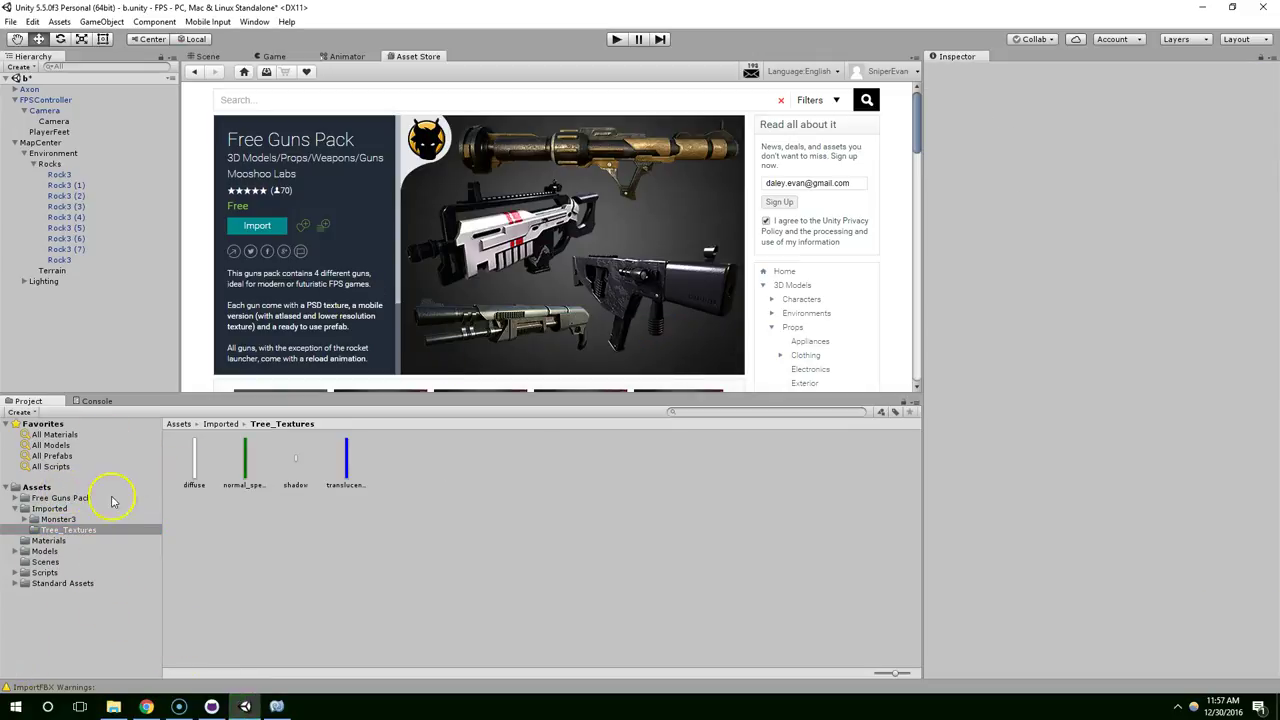
click(60, 498)
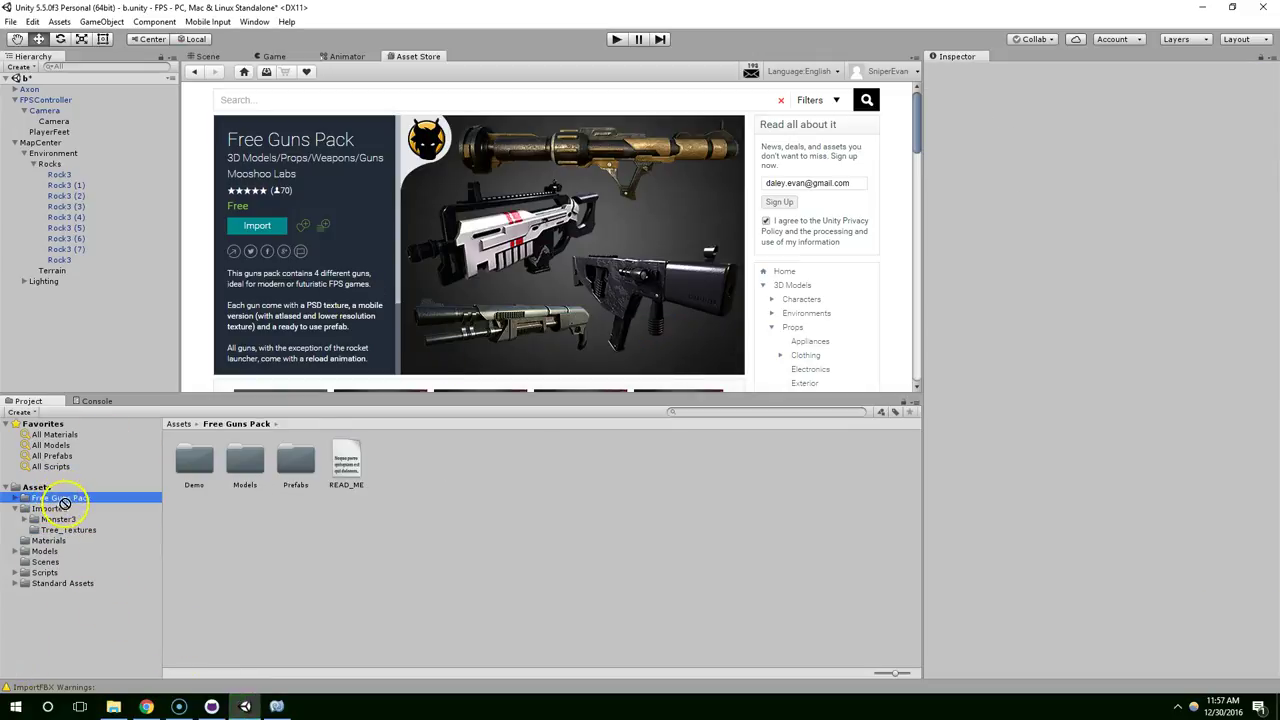
drag(63, 503, 66, 510)
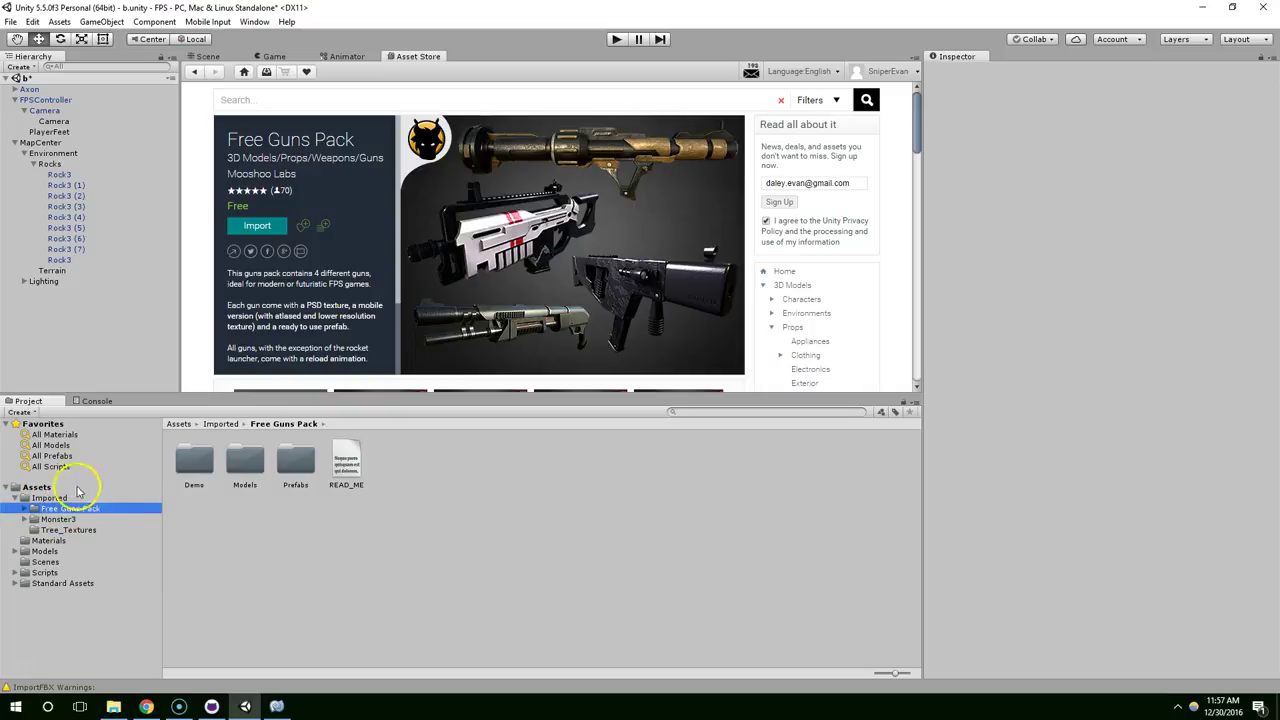
Step: Open the GunAssetsScene demo scene from the Free Guns Pack's Demo folder in the Scene view
double_click(194, 460)
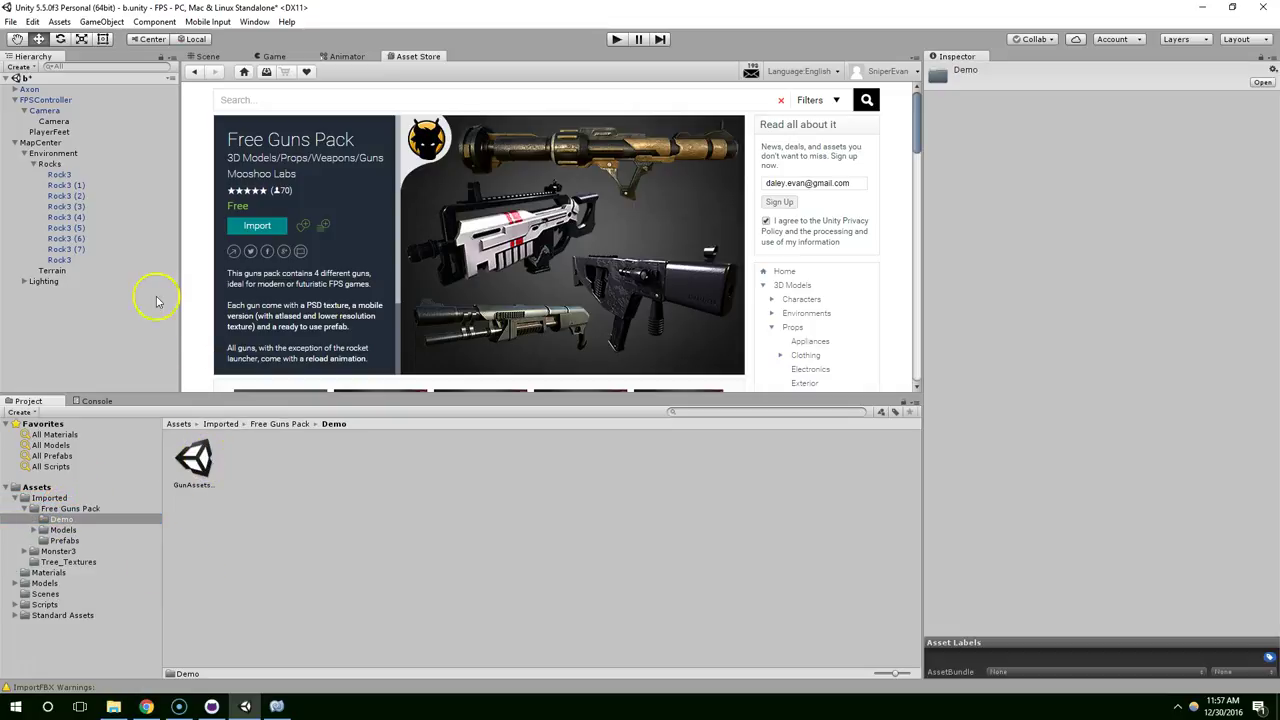
click(209, 56)
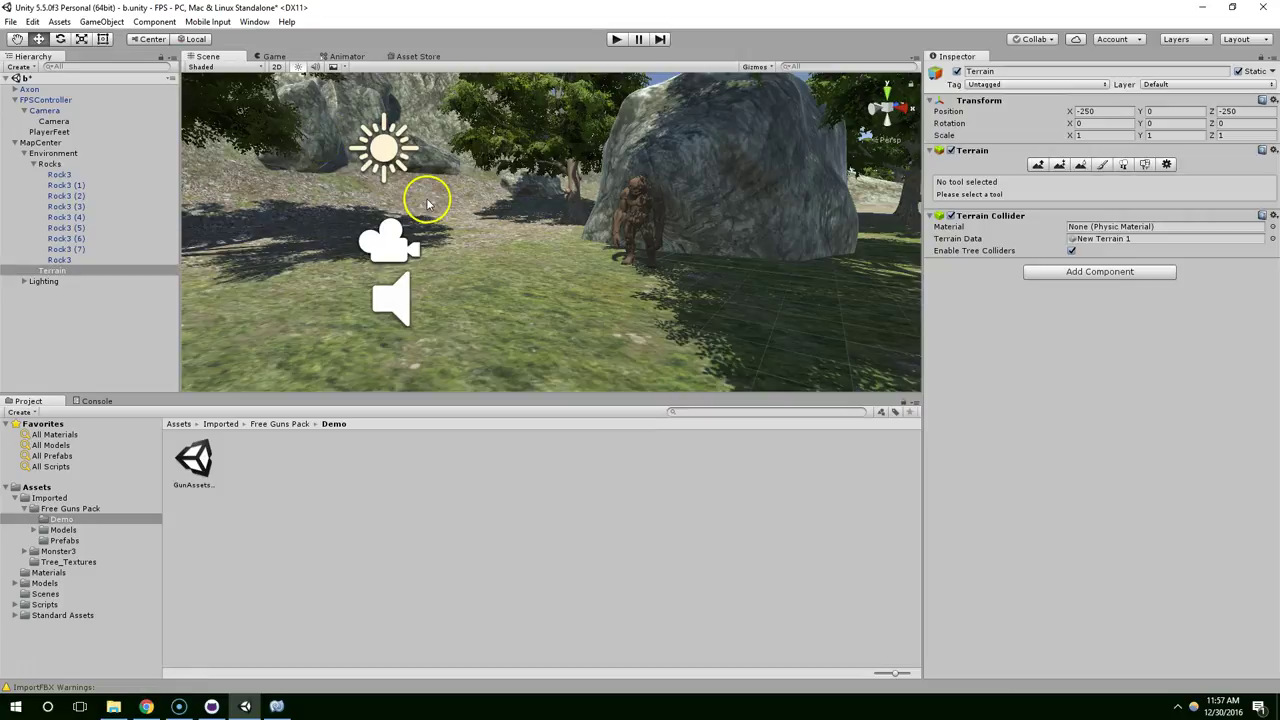
double_click(205, 463)
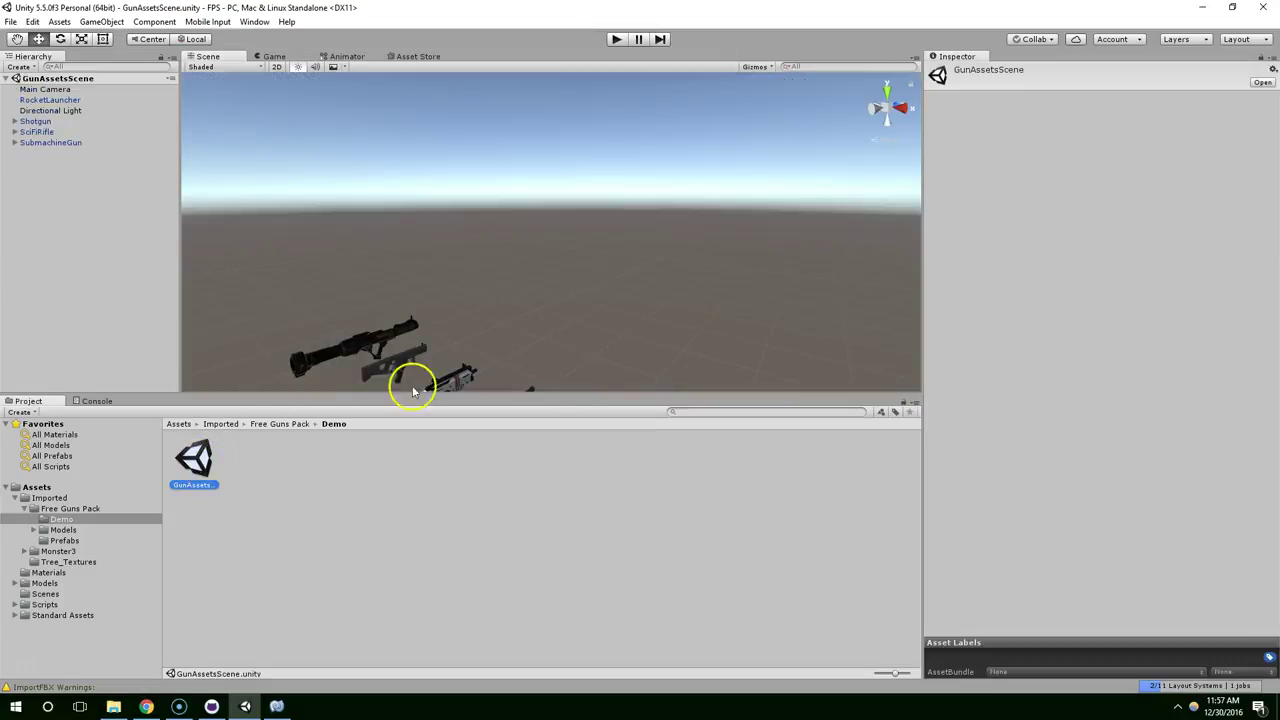
Step: Look over the gun models in the demo scene and select the SciFiRifle
middle_drag(534, 215, 483, 206)
alt+drag(483, 206, 540, 246)
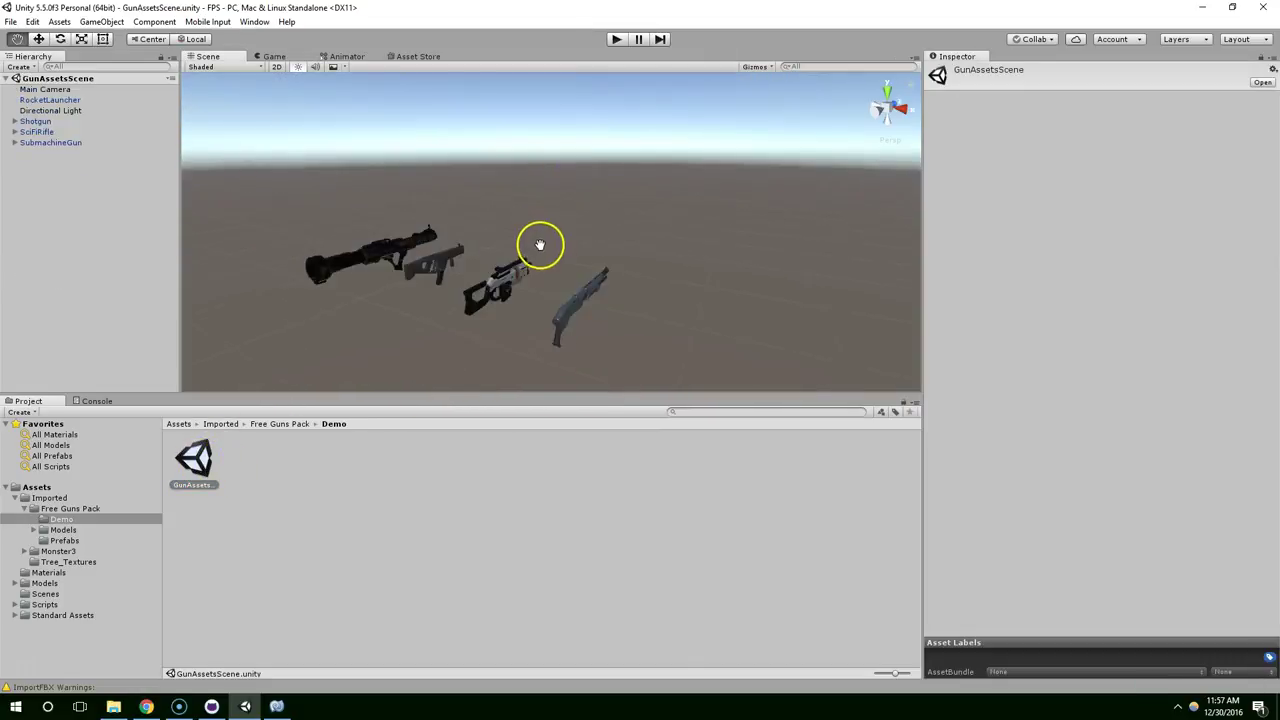
key(w)
mouse_move(540, 246)
right_down()
mouse_move(517, 249)
mouse_move(669, 263)
mouse_move(748, 251)
mouse_move(633, 231)
mouse_move(543, 234)
right_up()
key(a)
key(d)
click(480, 277)
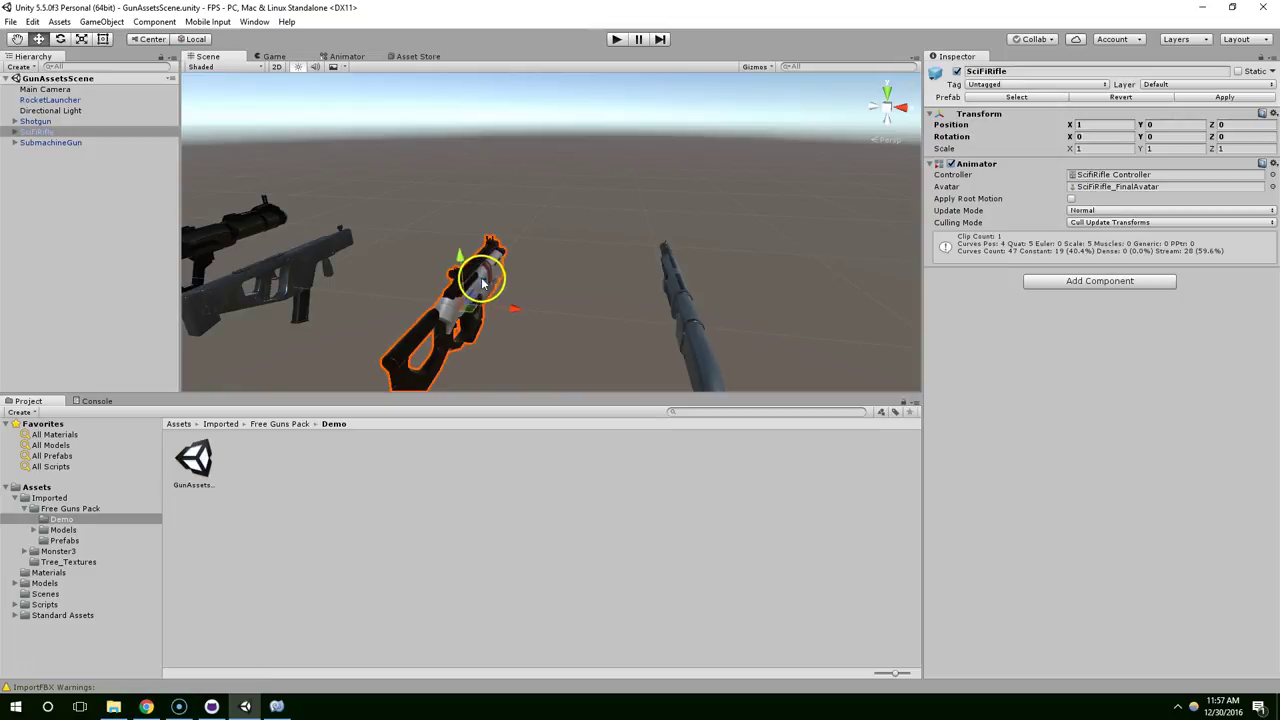
right_drag(480, 277, 482, 278)
middle_drag(482, 278, 546, 271)
scroll(440, 243, down, 1)
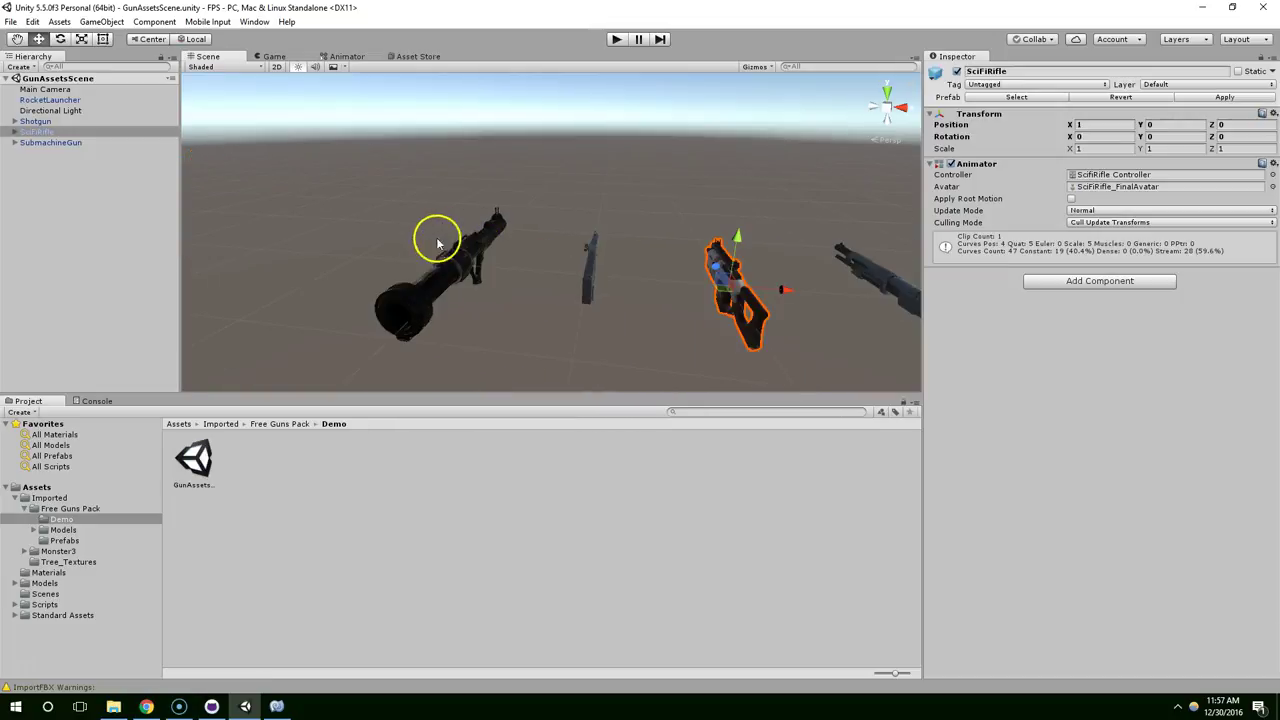
Step: Frame the selected SciFiRifle and inspect it and the neighbouring guns up close from several angles
middle_drag(397, 234, 392, 234)
right_drag(391, 233, 375, 225)
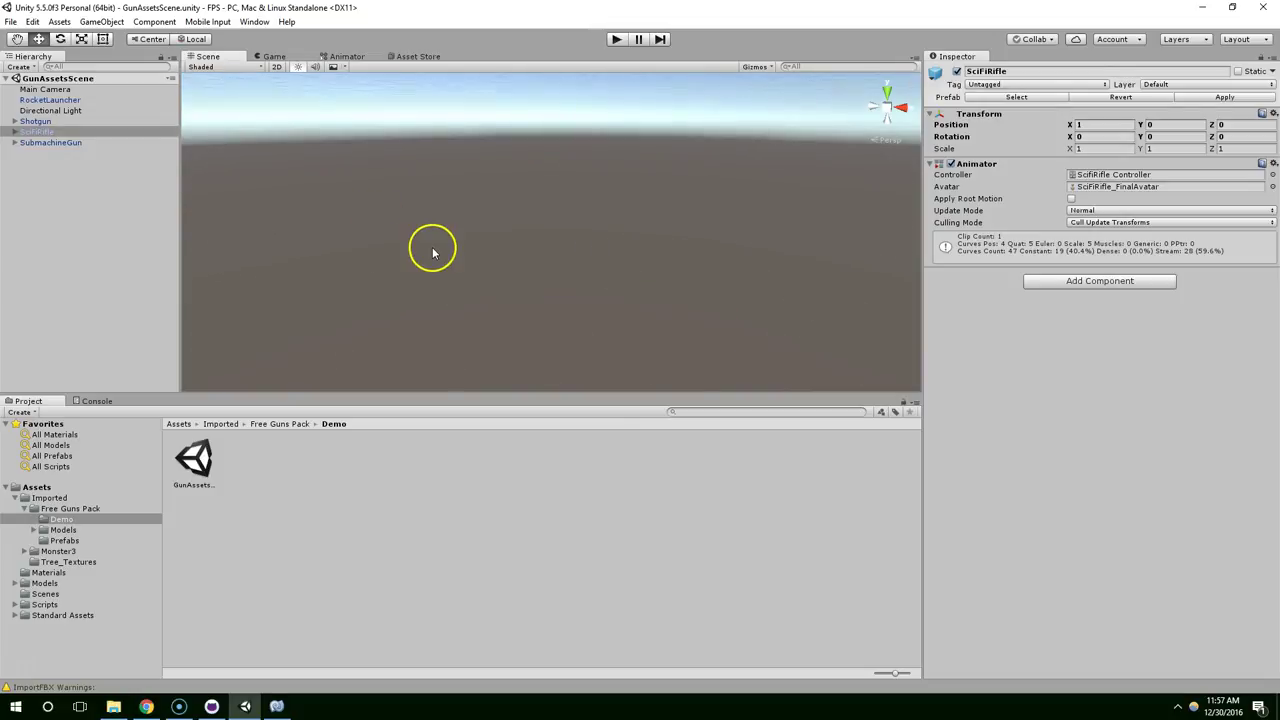
key(f)
middle_drag(434, 246, 660, 287)
scroll(318, 281, up, 5)
right_drag(660, 287, 523, 240)
middle_drag(523, 240, 349, 209)
scroll(349, 209, down, 3)
middle_drag(494, 262, 440, 251)
scroll(369, 246, down, 2)
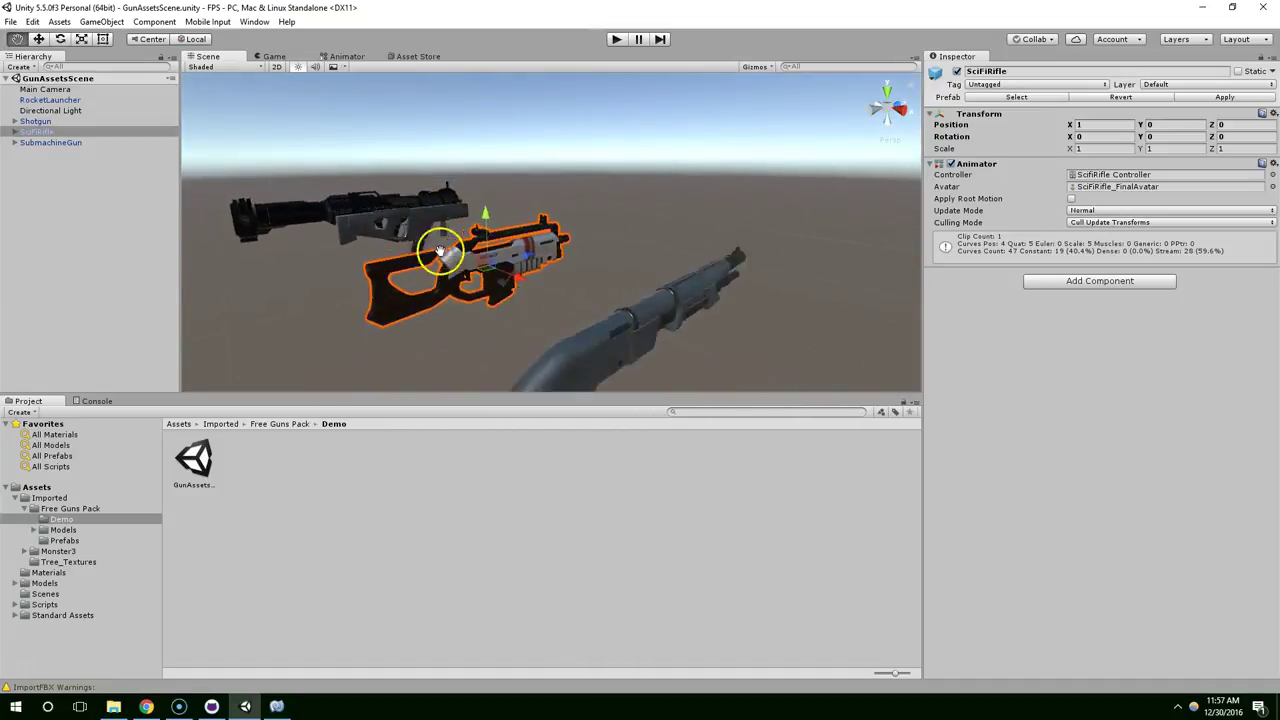
right_drag(440, 250, 670, 352)
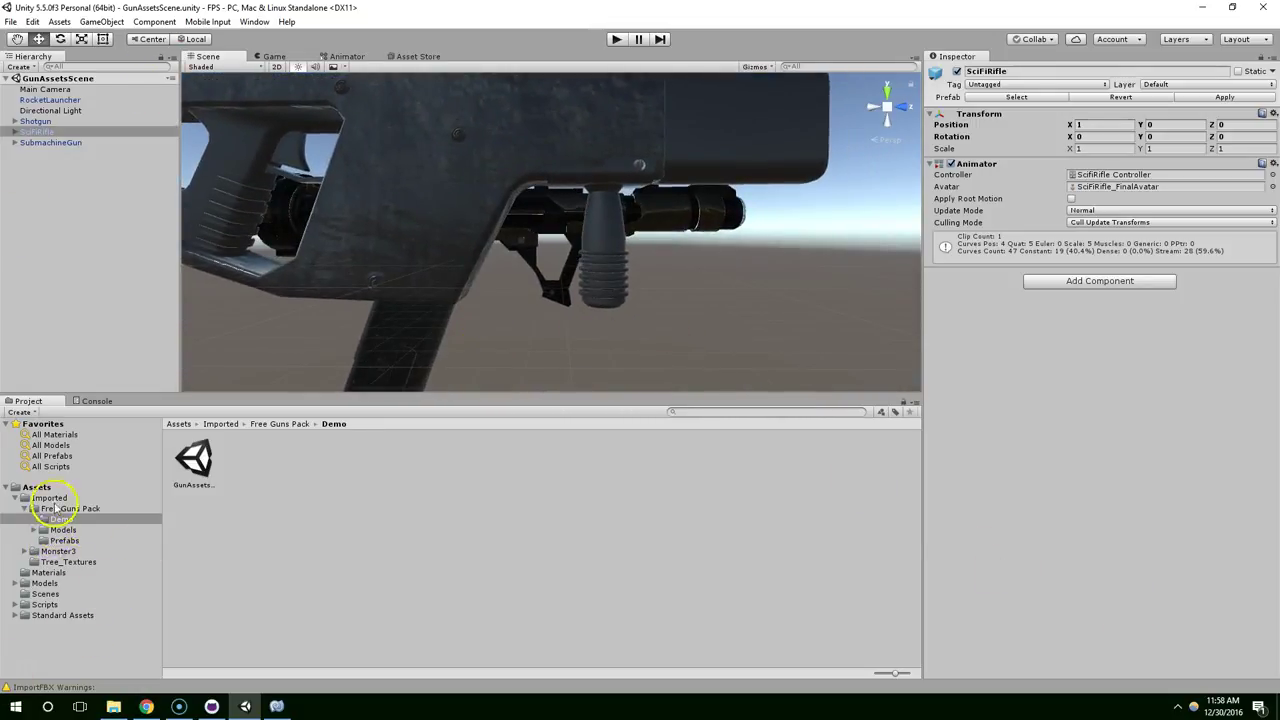
Step: Reopen scene b from the Scenes folder and select the FPSController, framing it up close
click(44, 594)
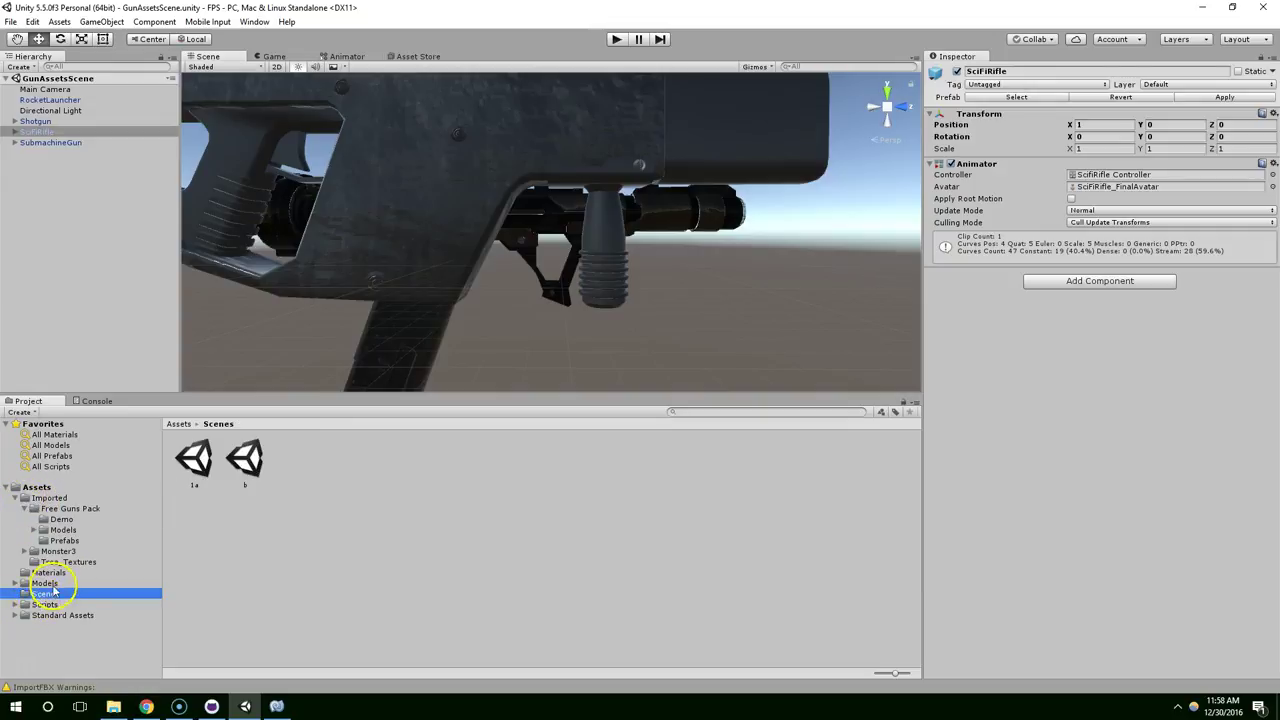
double_click(245, 458)
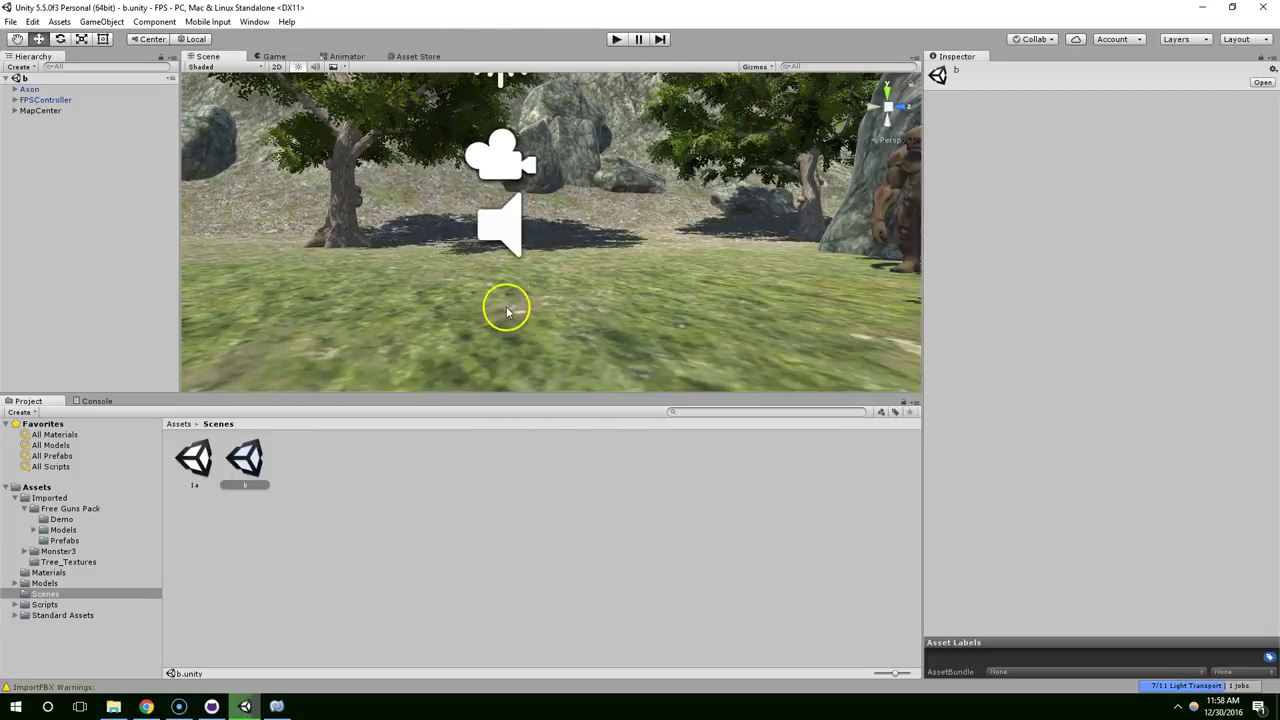
click(505, 300)
click(465, 228)
middle_drag(465, 228, 486, 263)
scroll(486, 263, up, 1)
right_drag(497, 272, 560, 285)
middle_drag(530, 200, 546, 234)
scroll(569, 237, up, 2)
right_drag(547, 234, 600, 240)
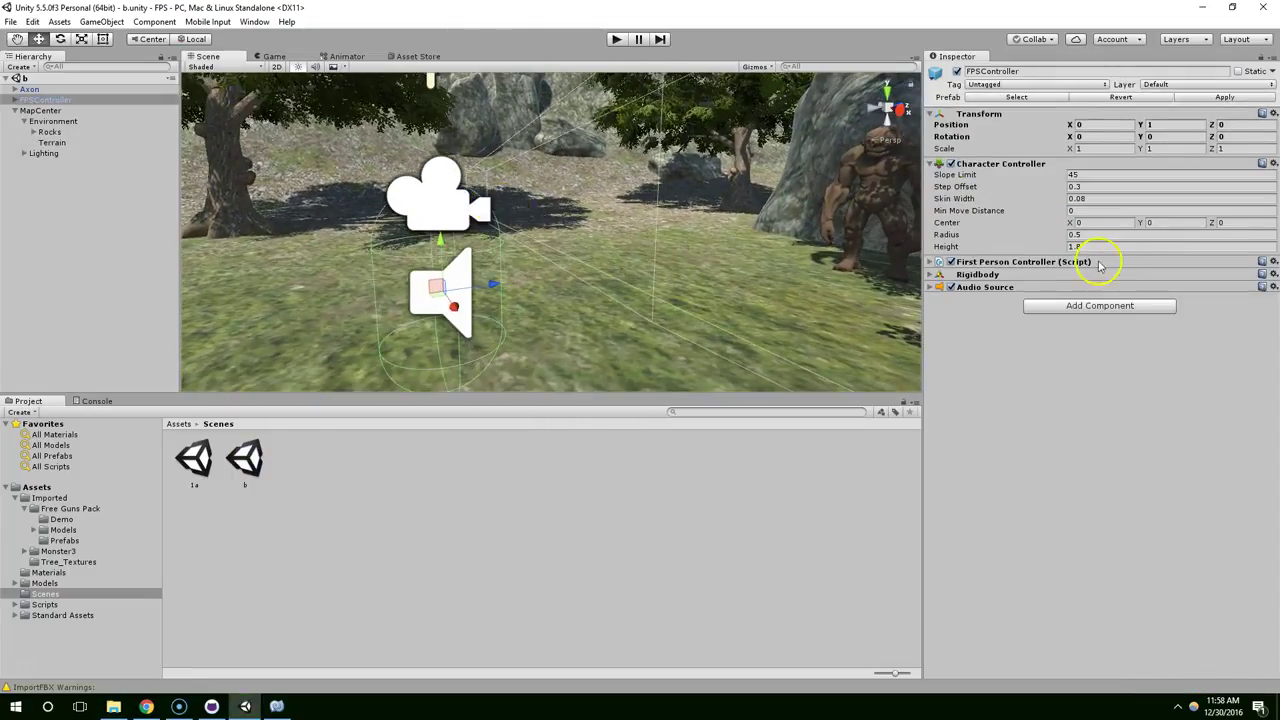
Step: Add a Mesh Filter component to the FPSController and assign it the Capsule mesh
click(1078, 310)
key(Return)
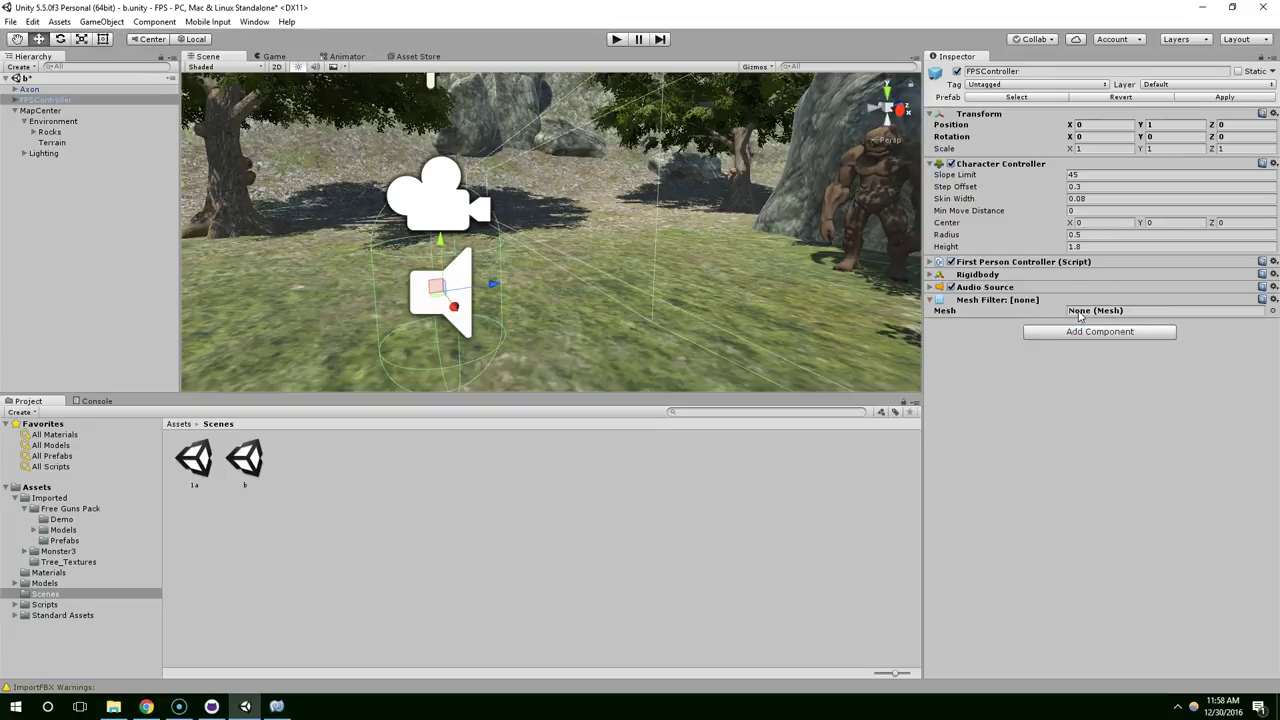
click(1273, 311)
text(ca)
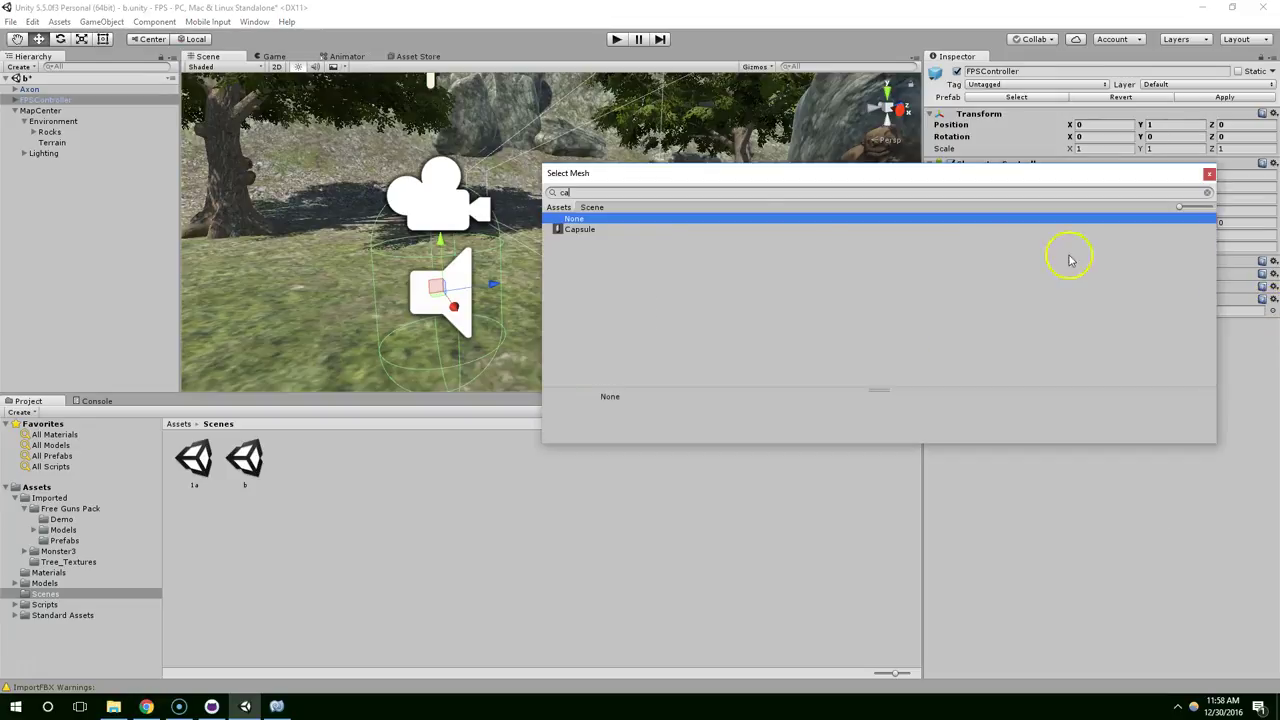
key(Down)
key(Return)
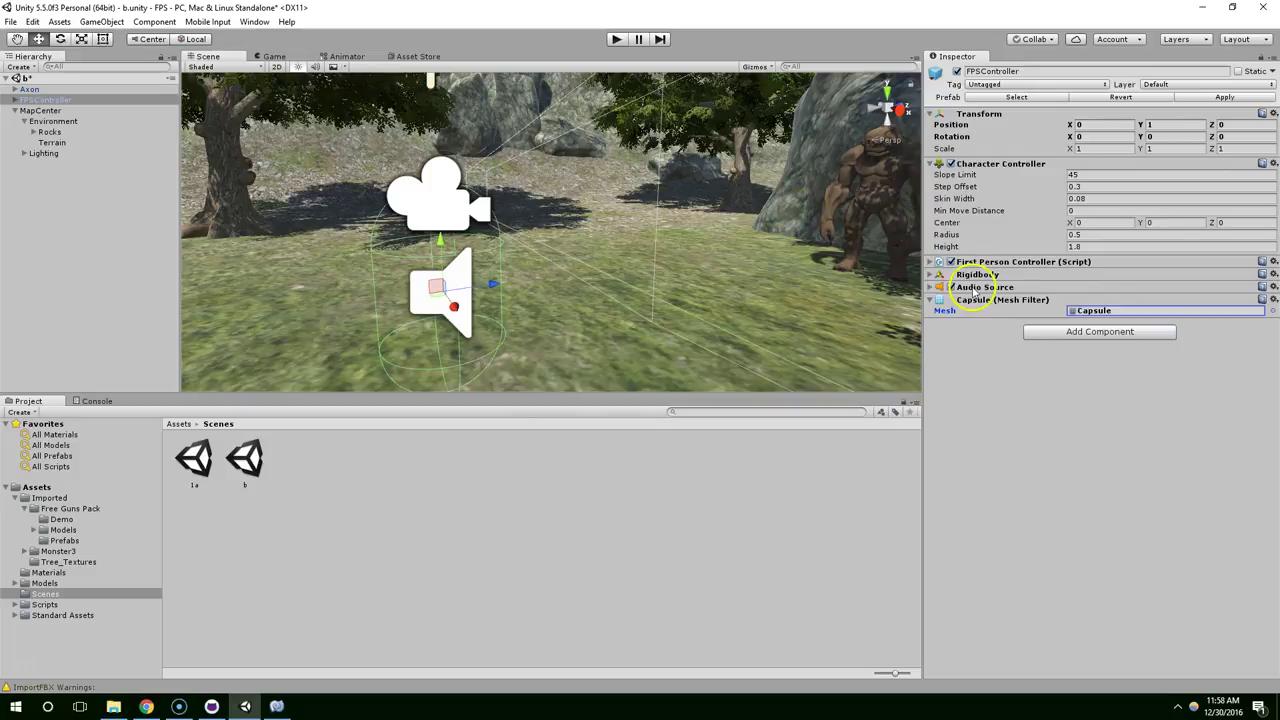
click(1050, 334)
text(mesh)
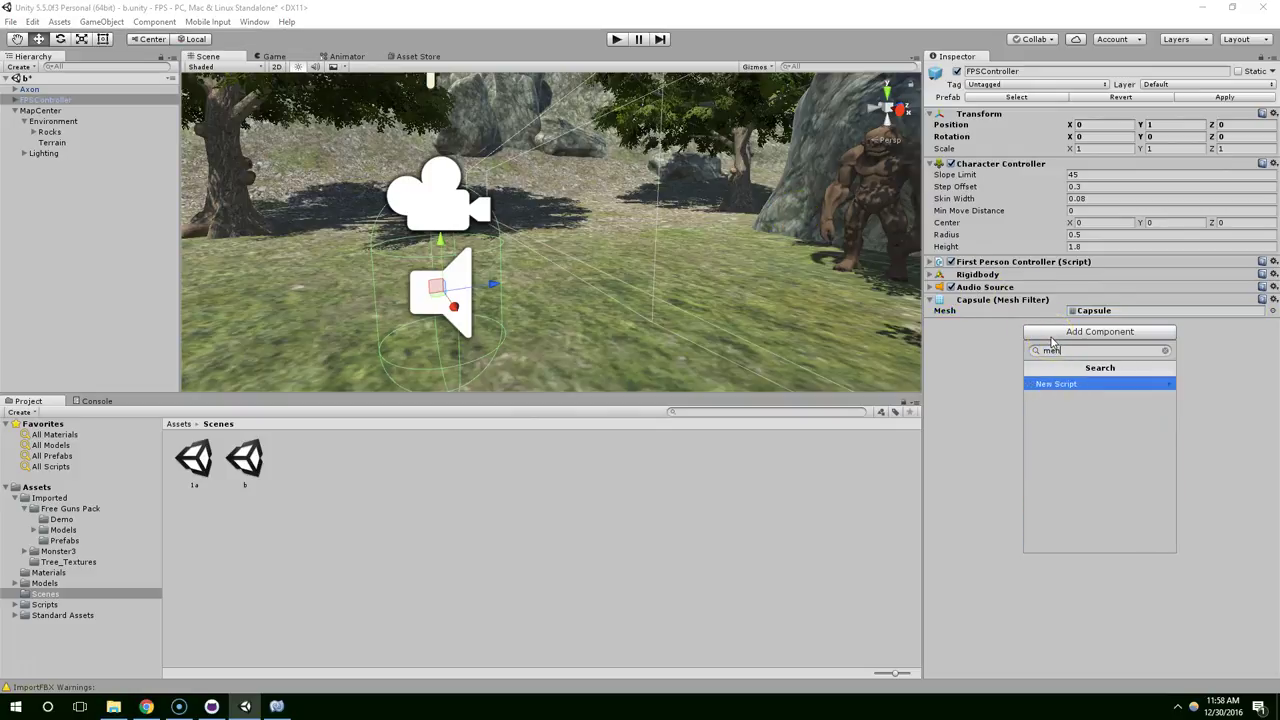
key(Return)
key(ctrl+z)
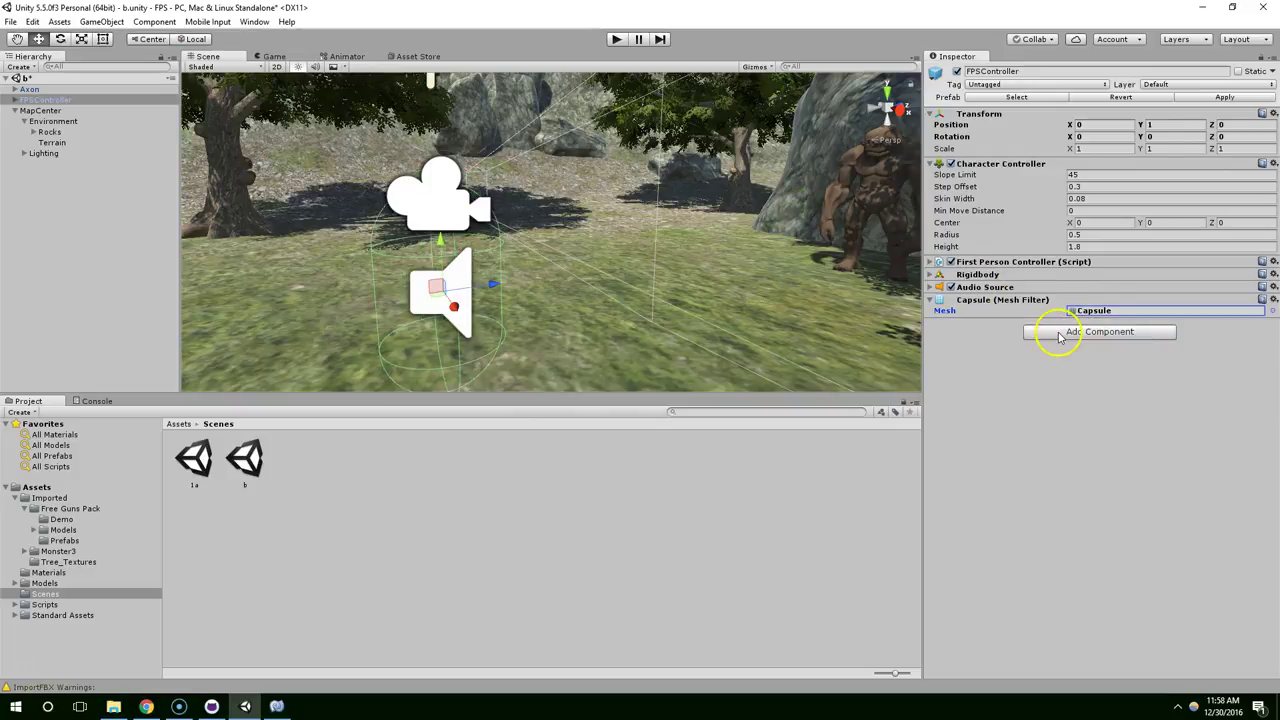
Step: Add a Mesh Renderer component to the FPSController
click(1060, 334)
key(Down)
key(Down)
key(Return)
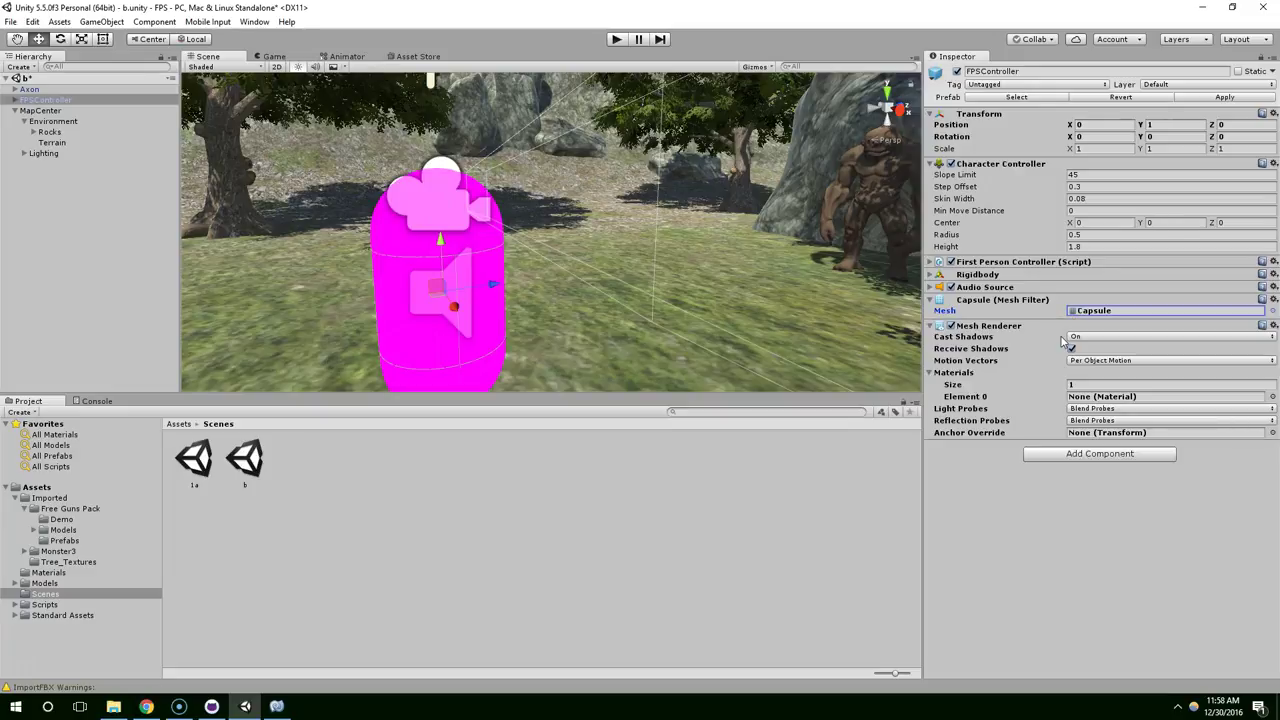
Step: Examine the FPSController's capsule from several angles, checking where the camera sits on its body
right_drag(677, 177, 446, 151)
middle_drag(521, 133, 497, 166)
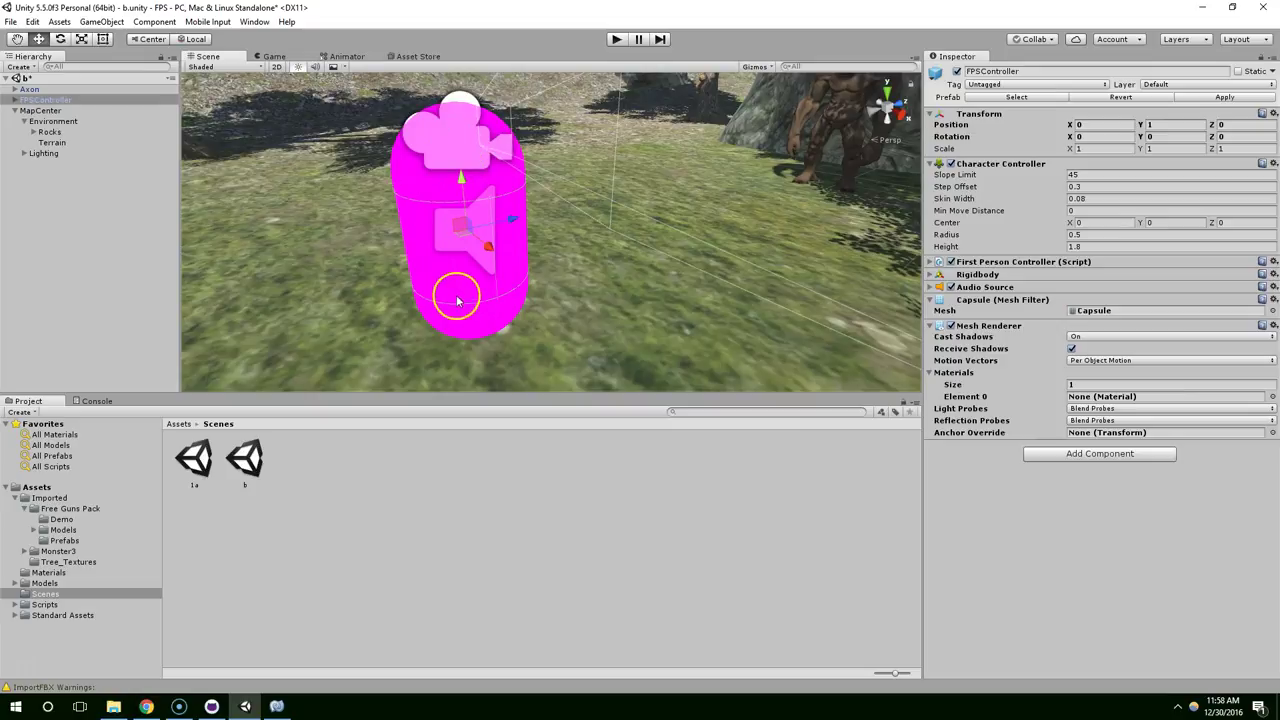
middle_drag(478, 117, 468, 137)
right_drag(468, 137, 440, 167)
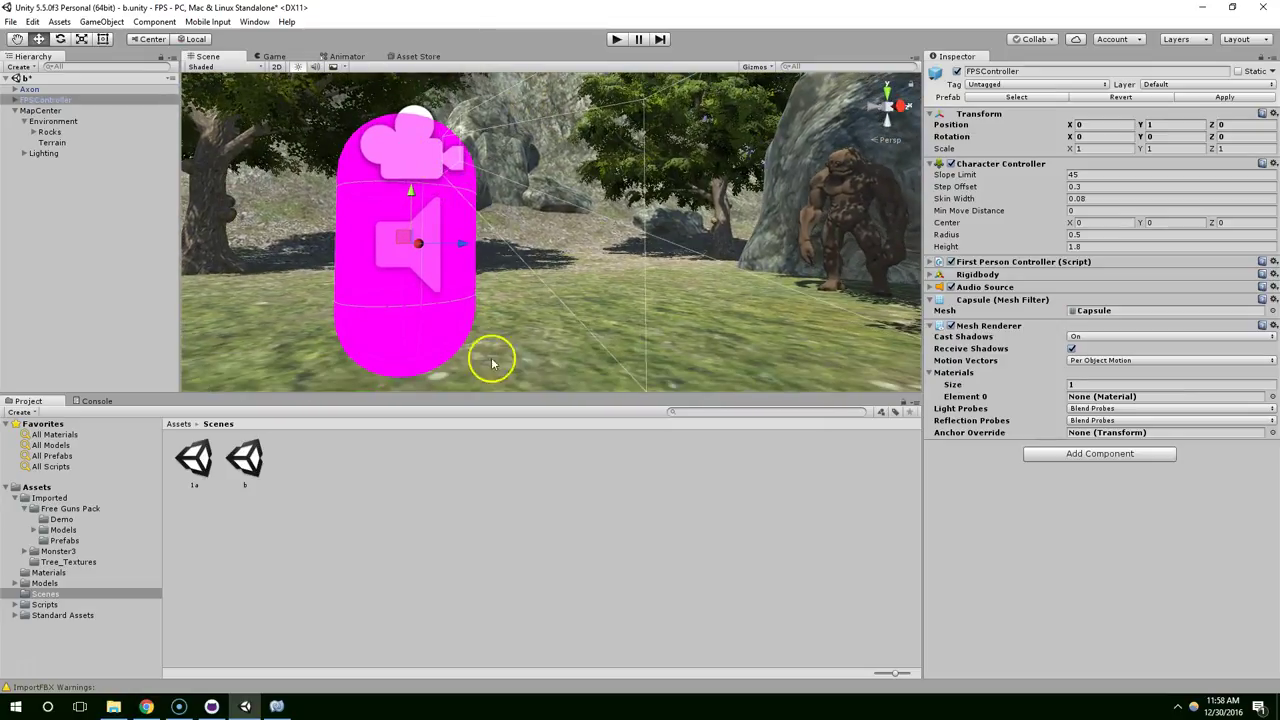
right_drag(491, 251, 417, 143)
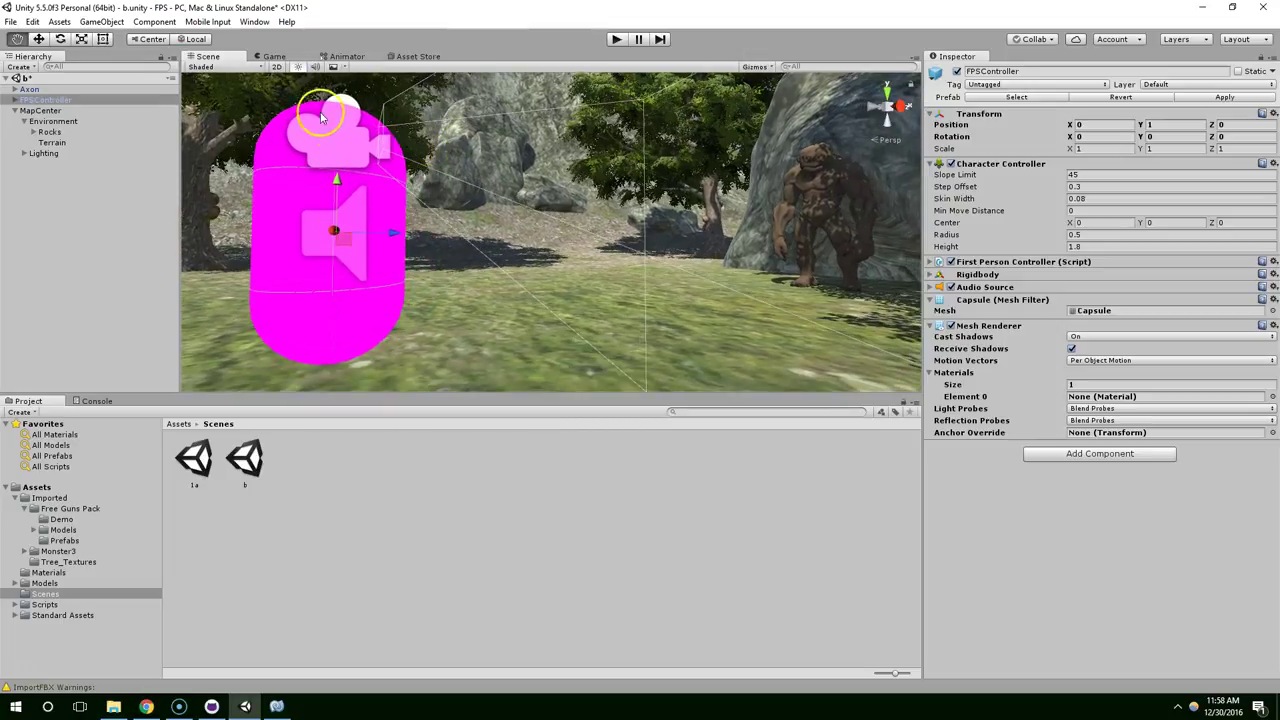
middle_drag(326, 116, 340, 131)
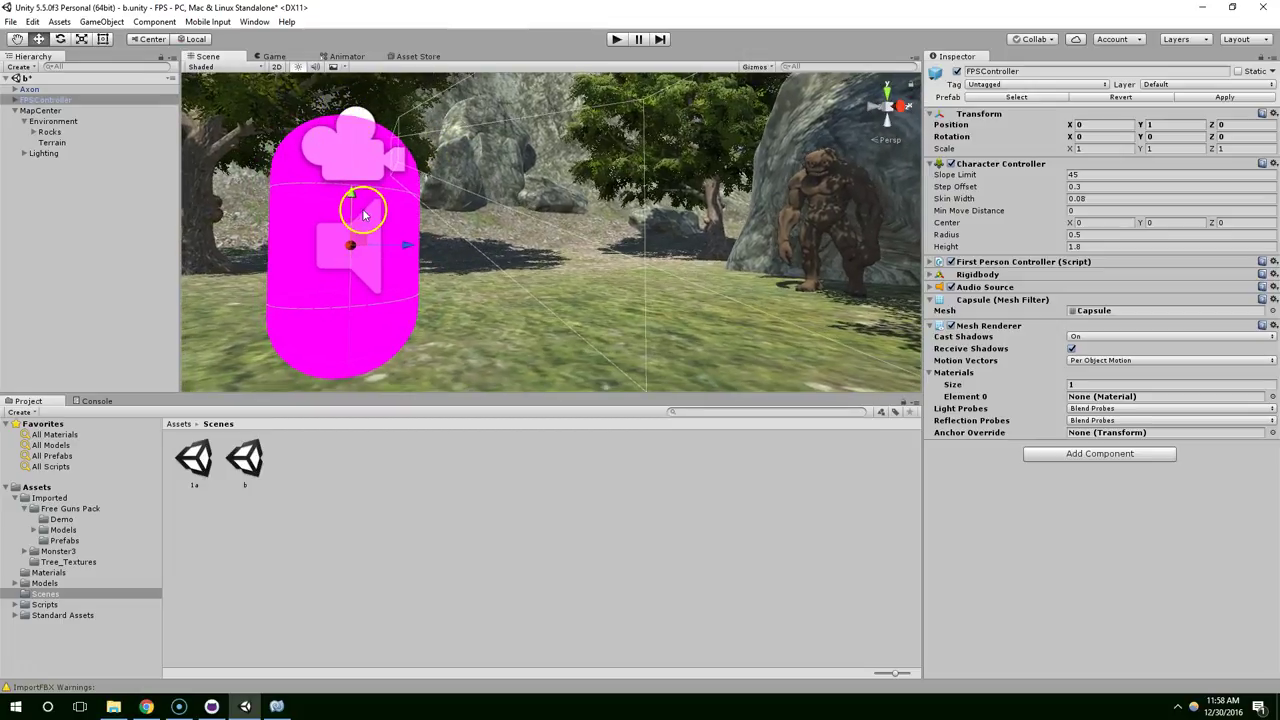
right_drag(363, 205, 380, 214)
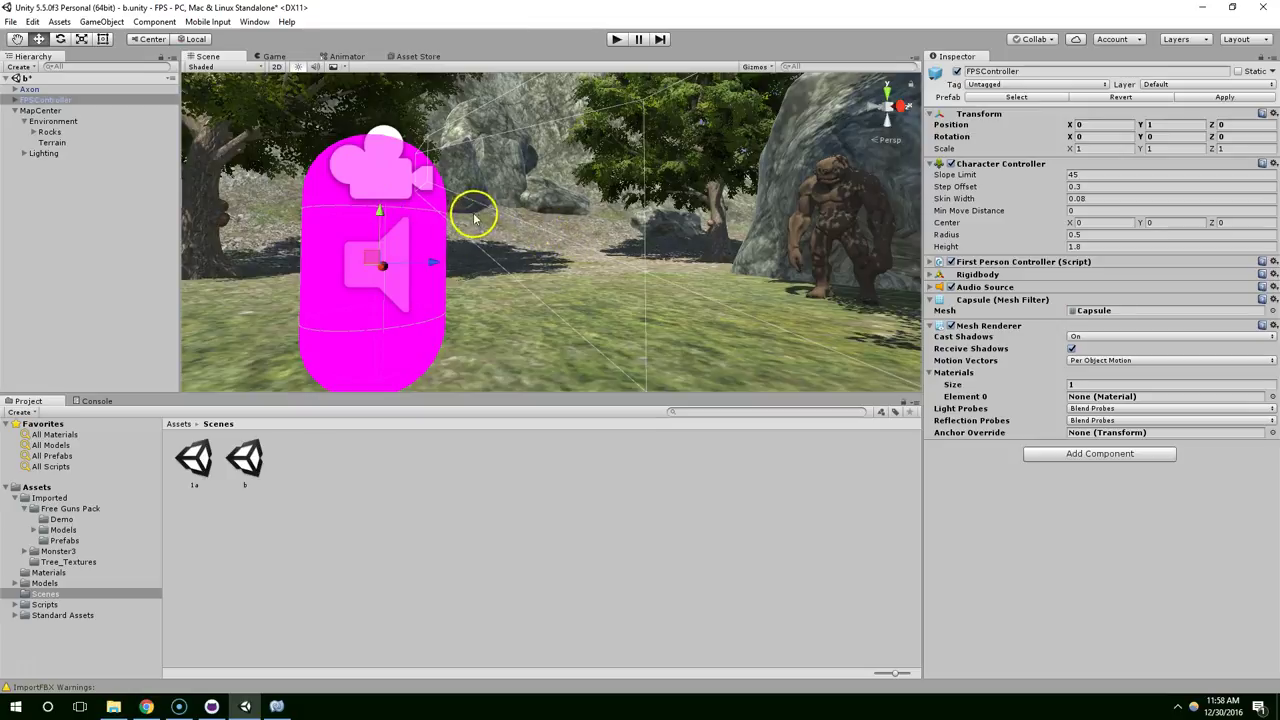
middle_drag(475, 214, 481, 231)
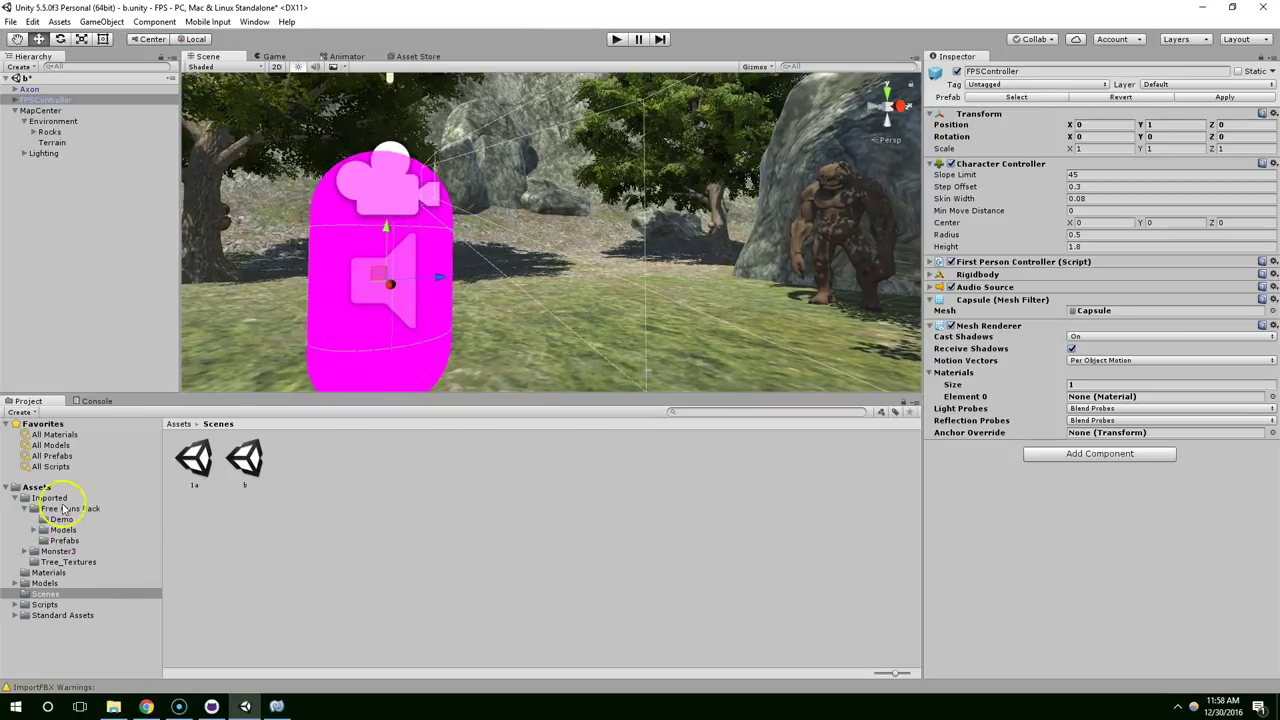
Step: Preview the ScifiRifle from the Free Guns Pack's Prefabs folder and add it as a child of the FPSController's Camera
click(63, 521)
key(Down)
key(Down)
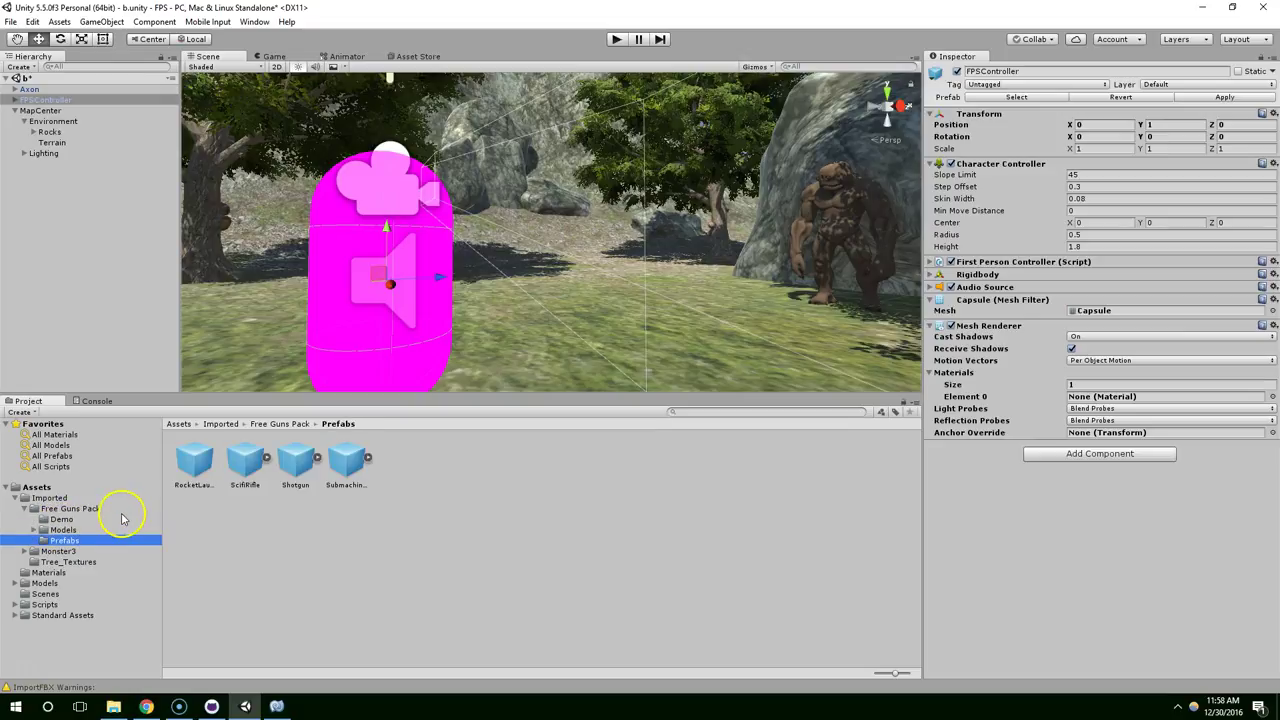
click(240, 483)
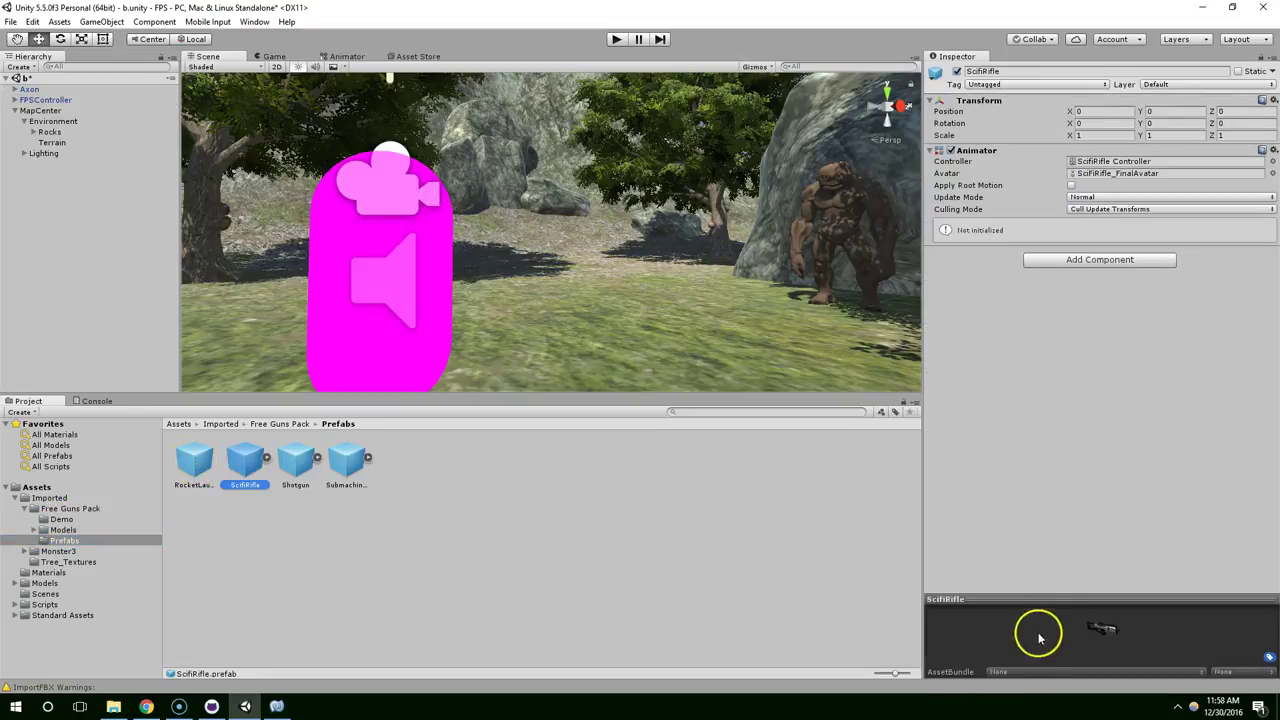
drag(1048, 600, 980, 274)
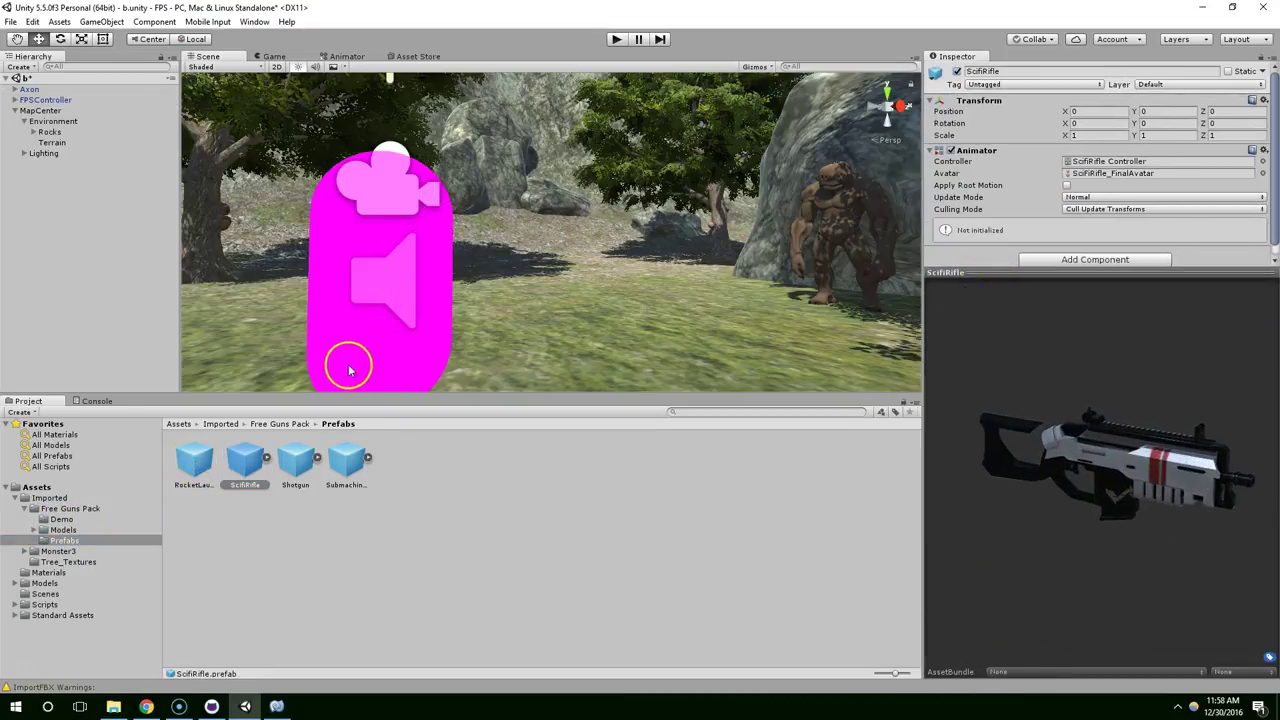
drag(242, 470, 44, 110)
Step: Move the ScifiRifle in front of and beside the capsule, to about X 0.638 and Z 0.841
alt+drag(517, 234, 570, 292)
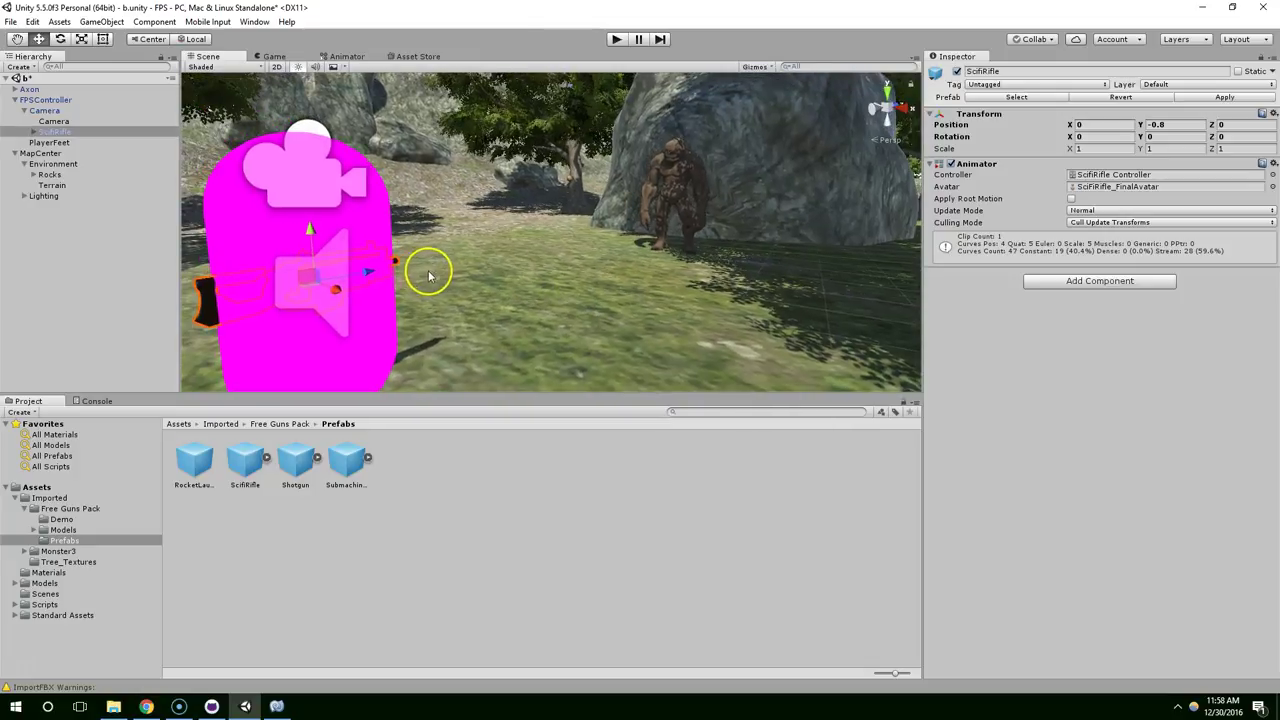
drag(366, 275, 546, 227)
middle_drag(482, 240, 557, 314)
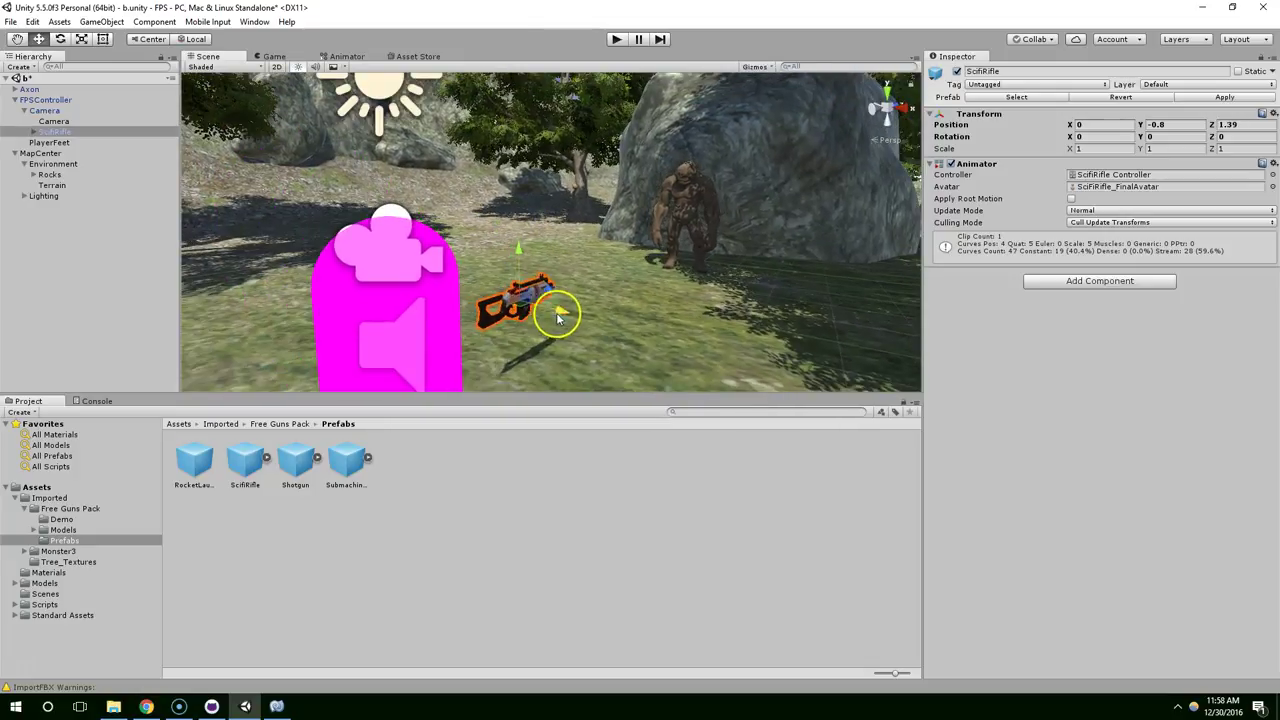
drag(557, 314, 587, 332)
alt+drag(588, 275, 459, 254)
middle_drag(459, 254, 362, 237)
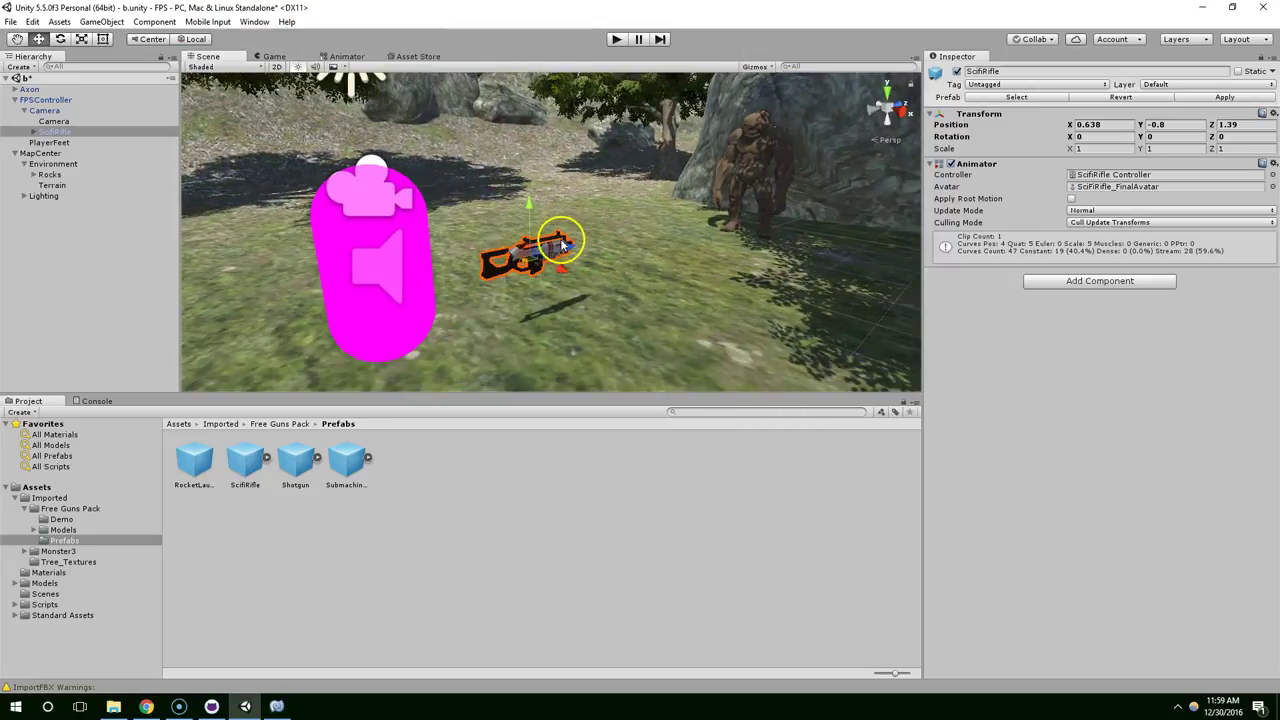
drag(568, 250, 521, 256)
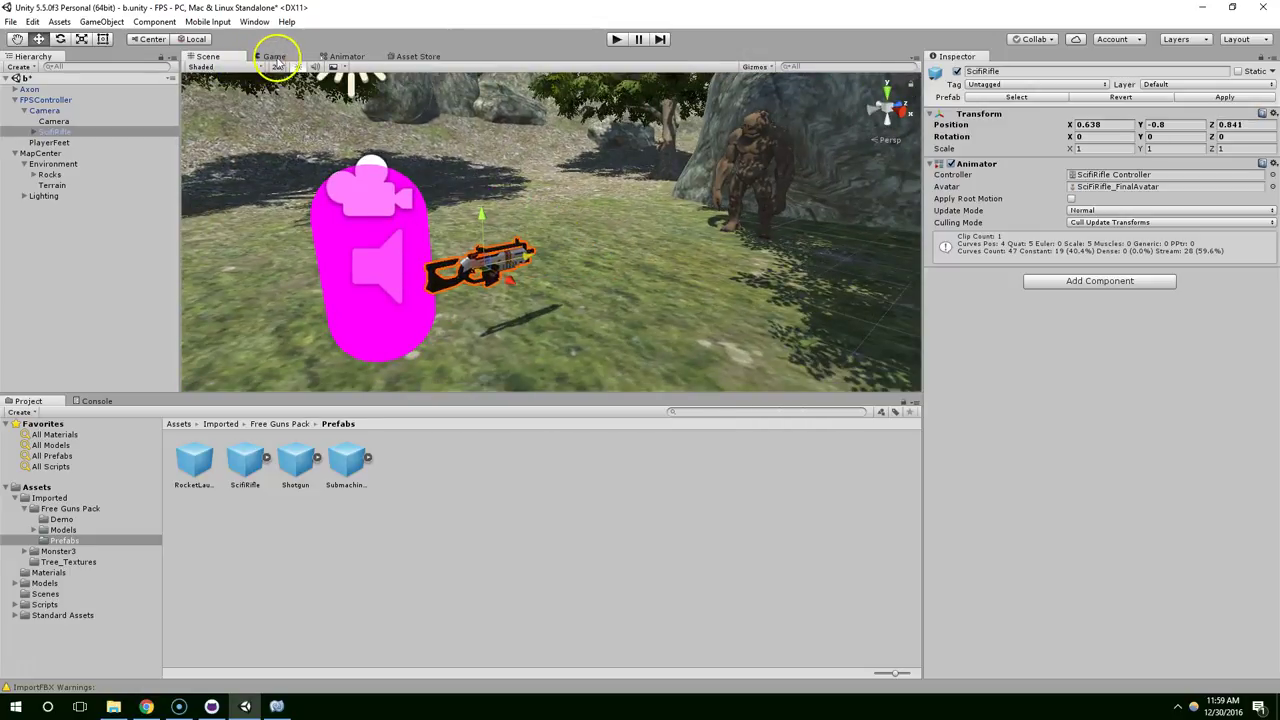
Step: Detach the Game view as a floating window and place it so the rifle in the Scene view stays visible
click(273, 57)
drag(268, 57, 548, 198)
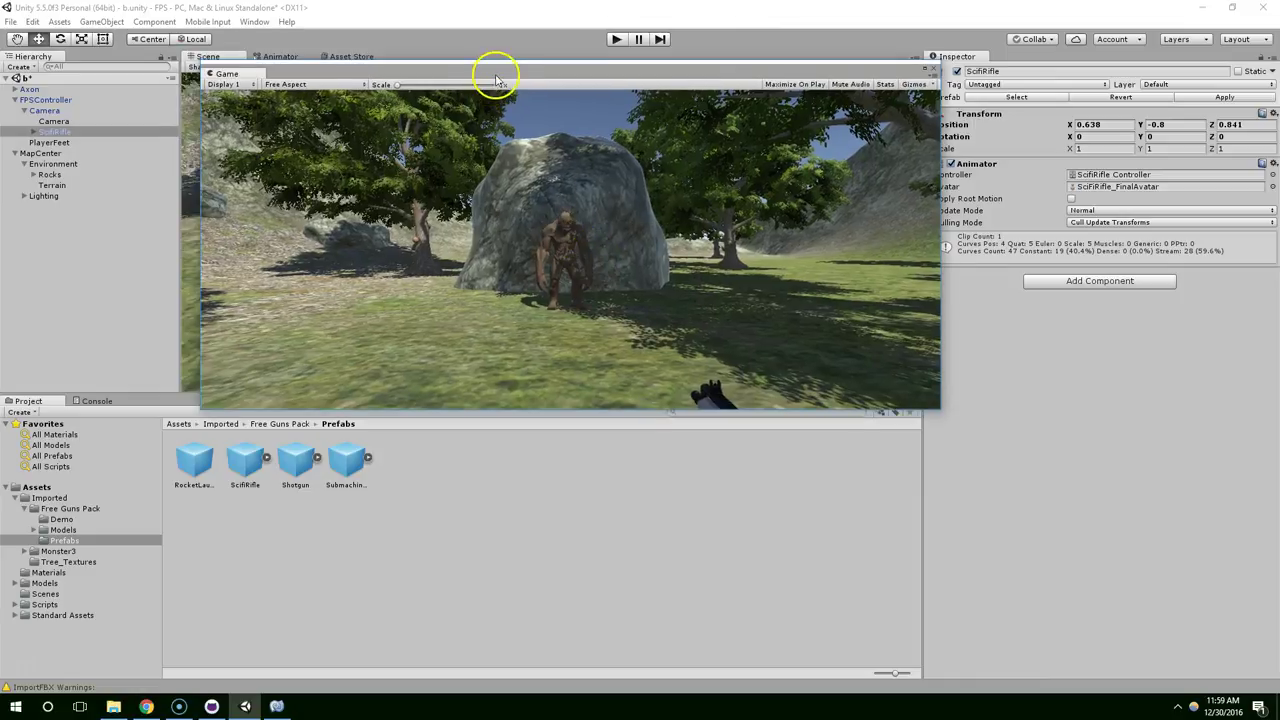
drag(494, 72, 814, 348)
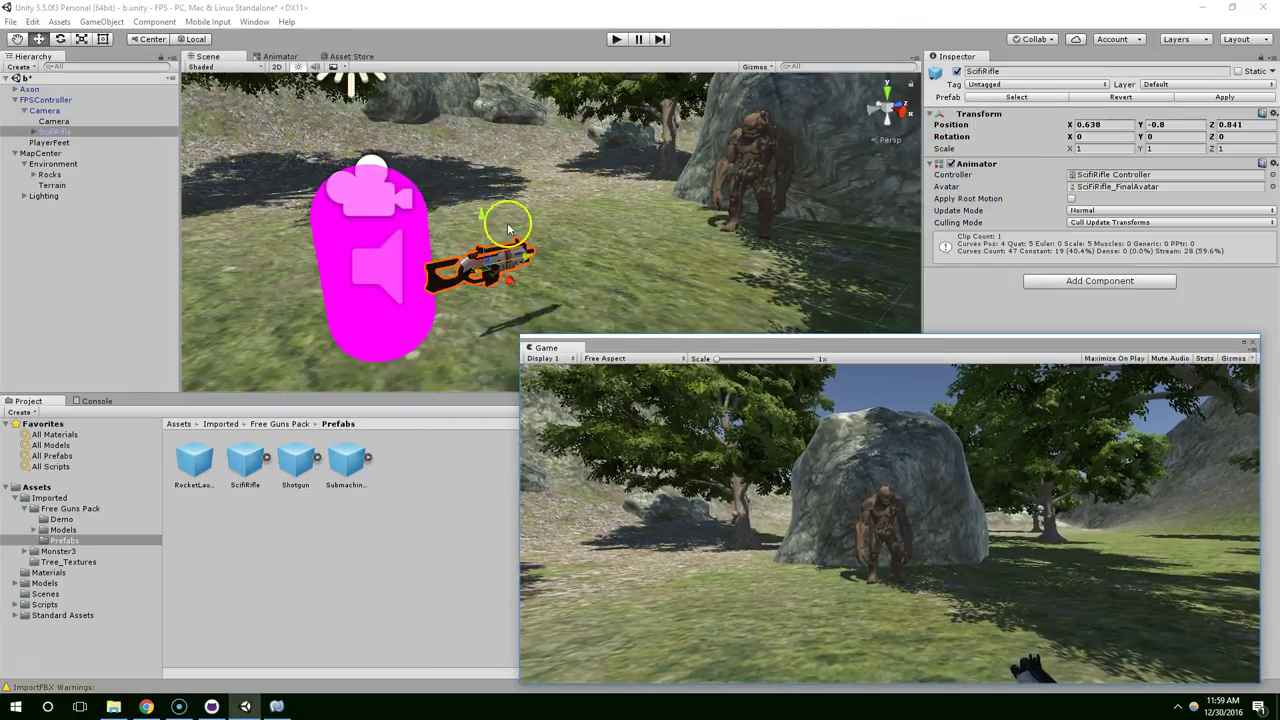
Step: Raise the ScifiRifle into the camera's view and shift it sideways, to about X 0.567 and Y -0.326
drag(483, 215, 481, 186)
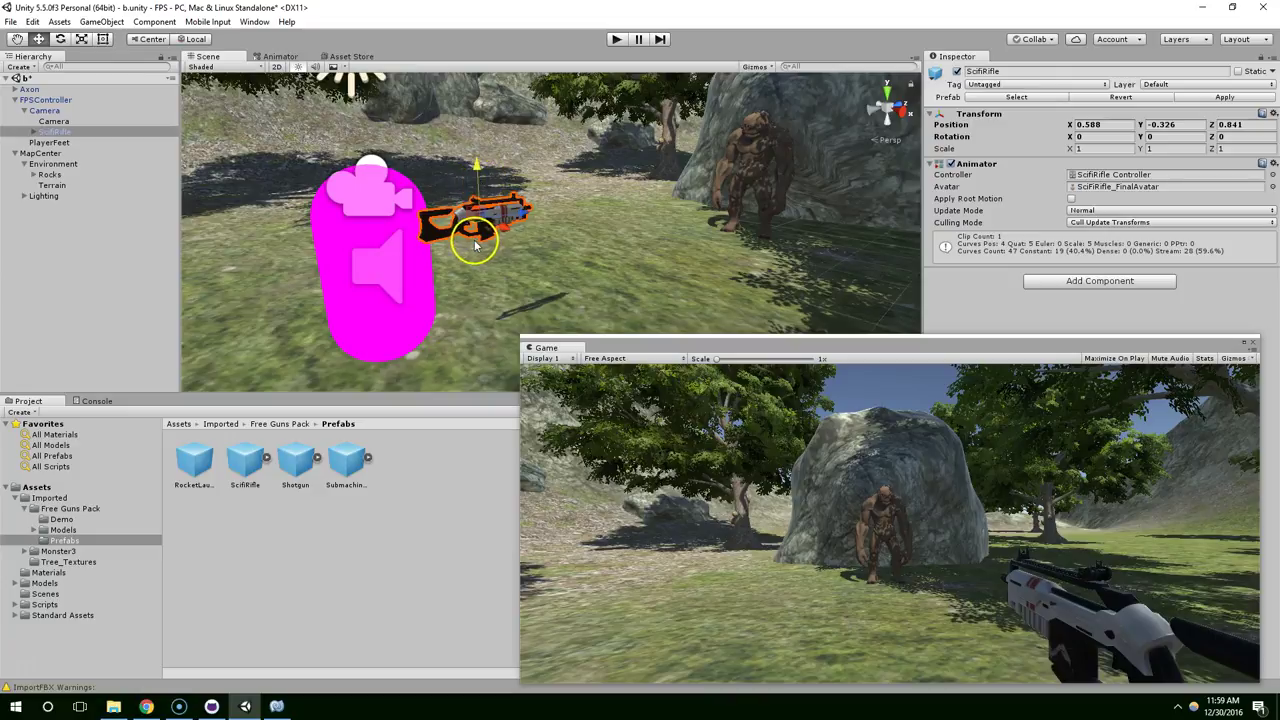
drag(500, 232, 502, 228)
middle_drag(414, 271, 340, 205)
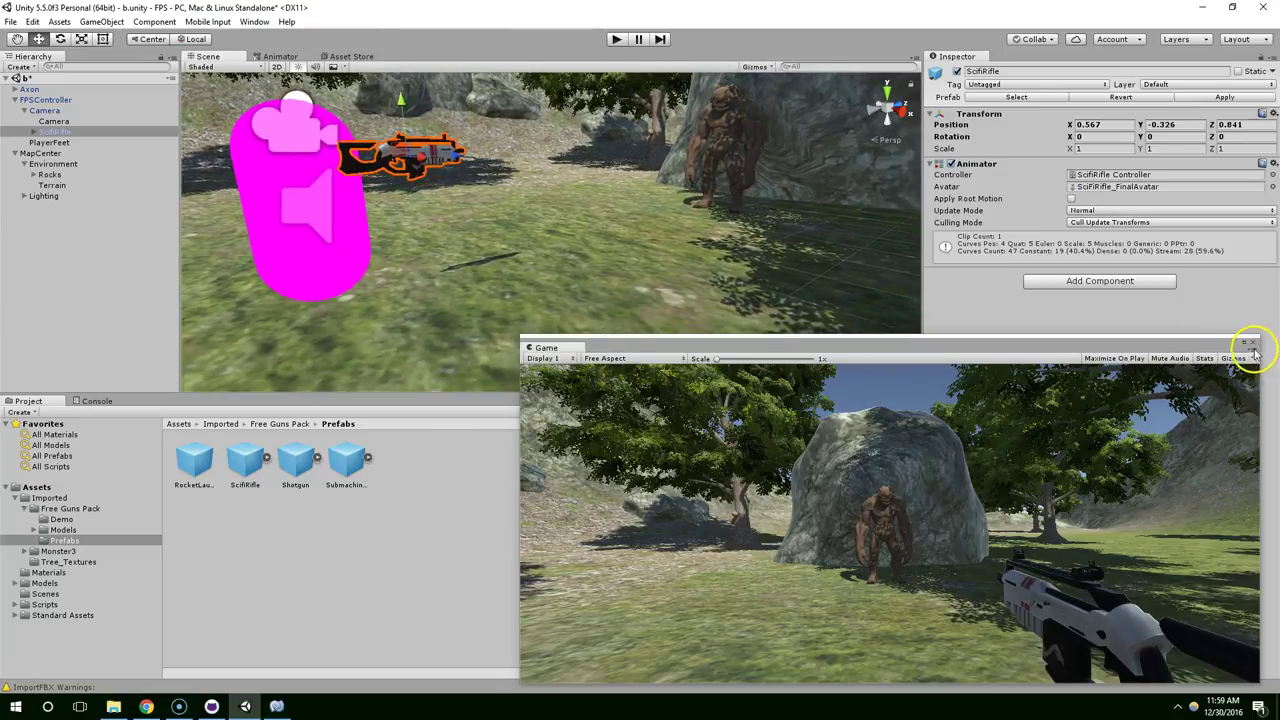
Step: Dock the Game view beside the Scene view again, play-test the scene with the rifle, and stop playback
drag(571, 343, 325, 58)
click(614, 40)
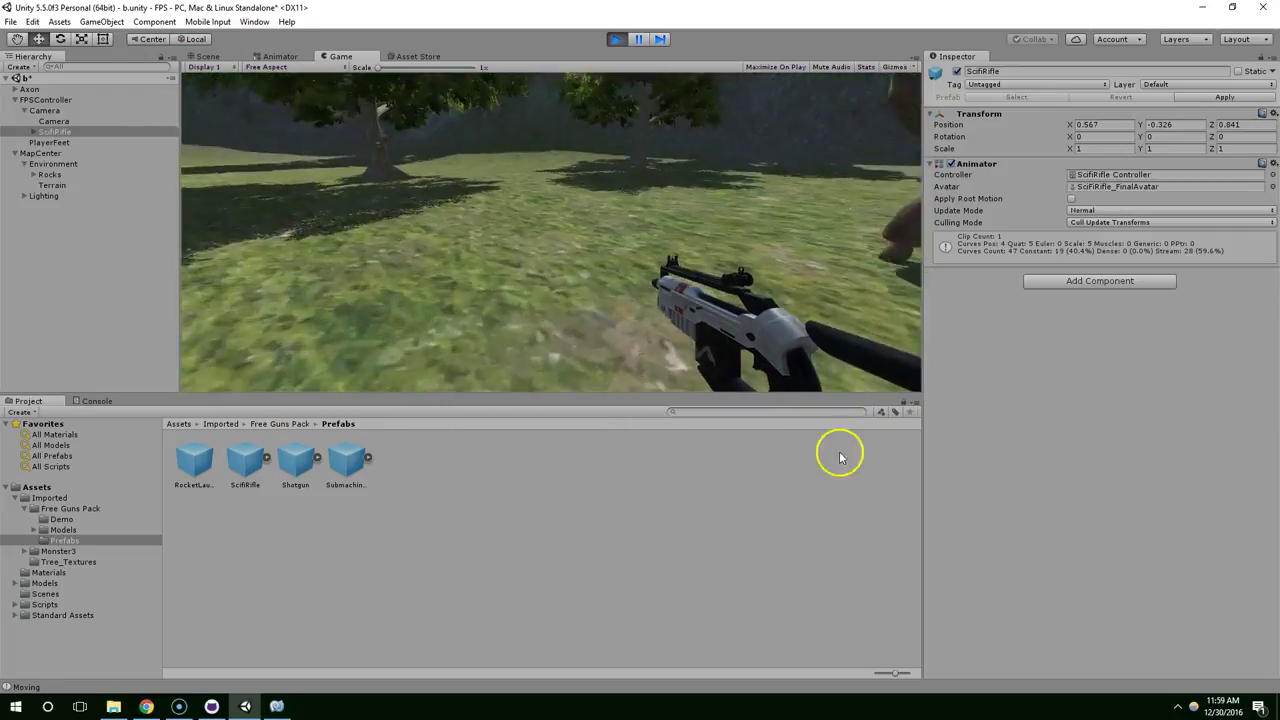
click(619, 40)
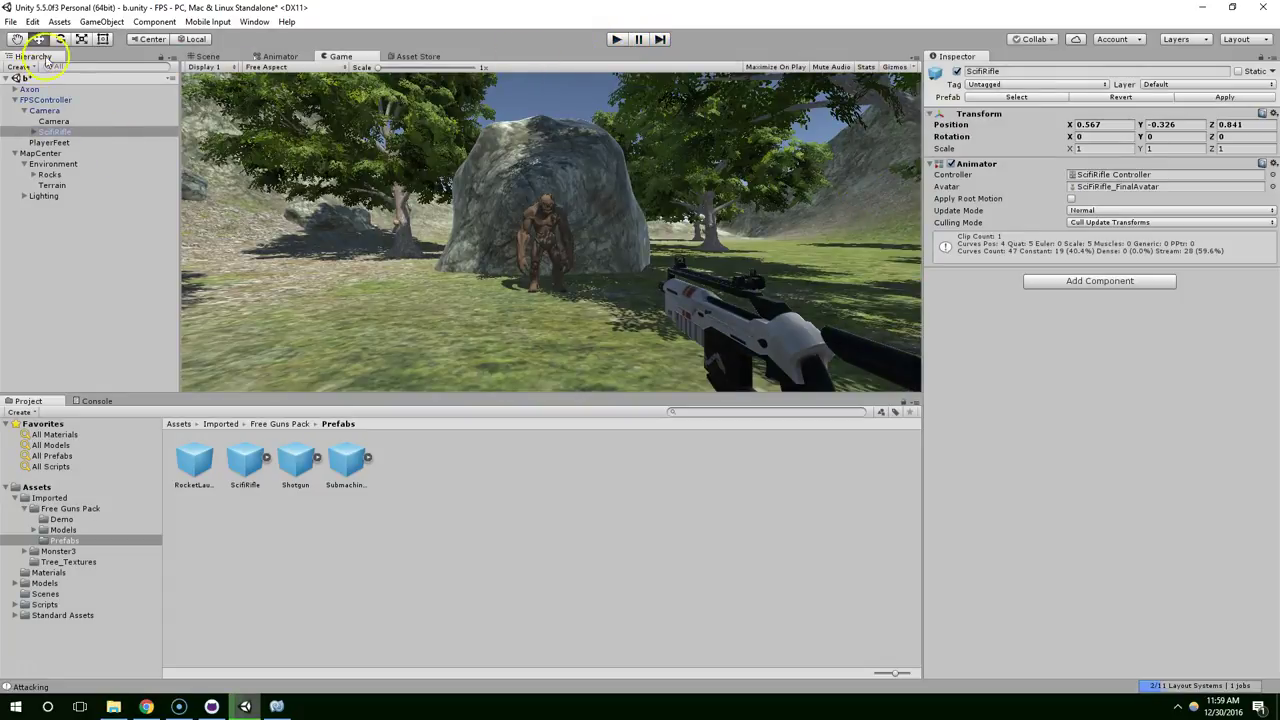
Step: Expand the ScifiRifle's parts, select its Rifle mesh and open the SciFiRifle_Mat material assigned to it
click(34, 132)
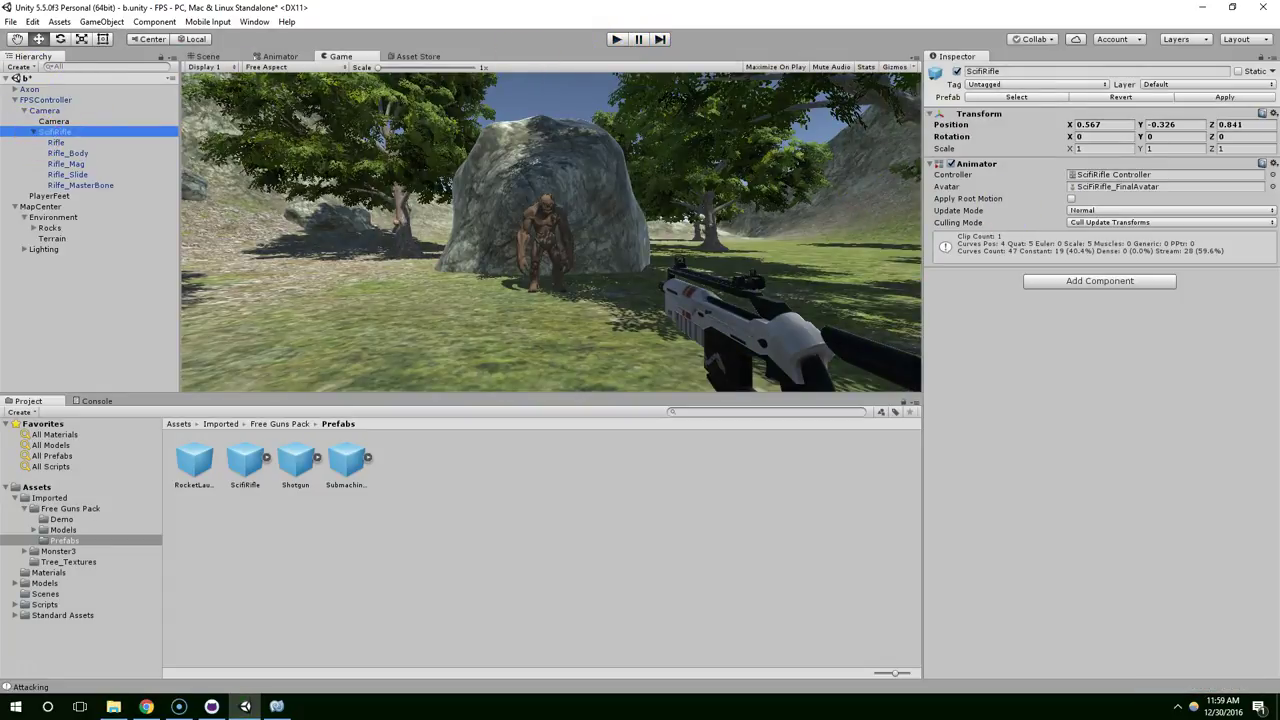
click(75, 142)
key(Down)
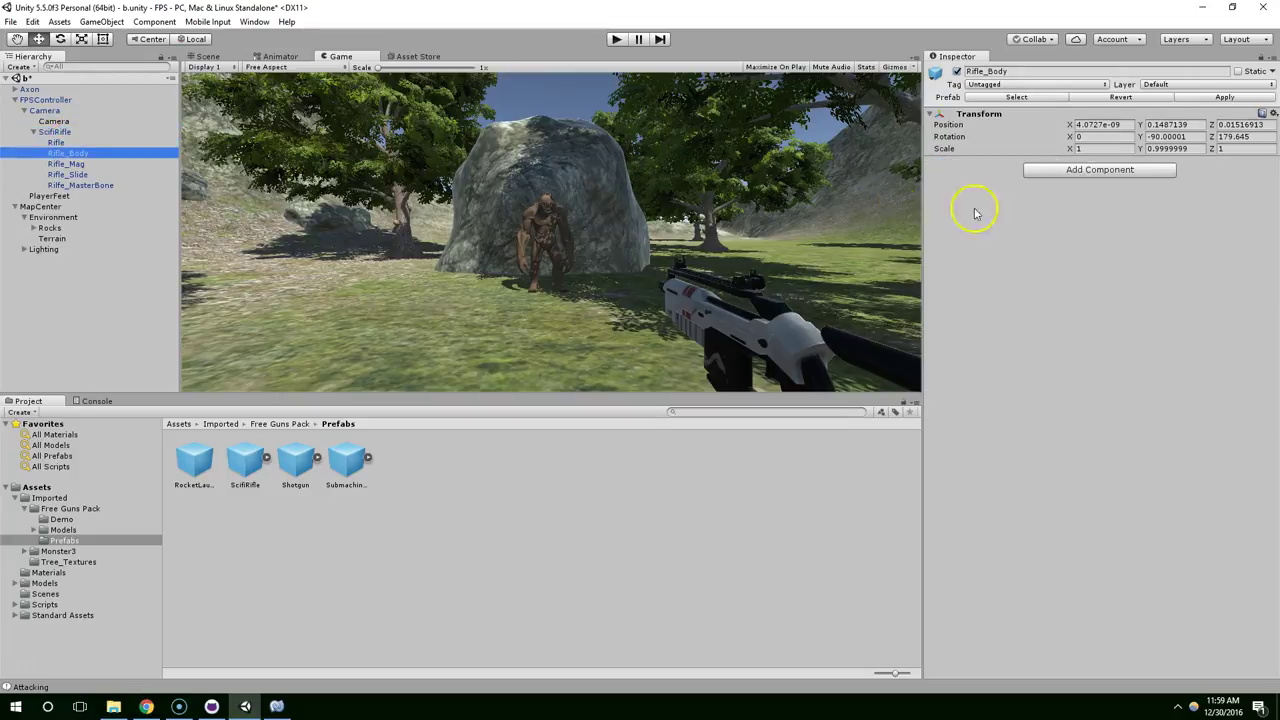
key(Up)
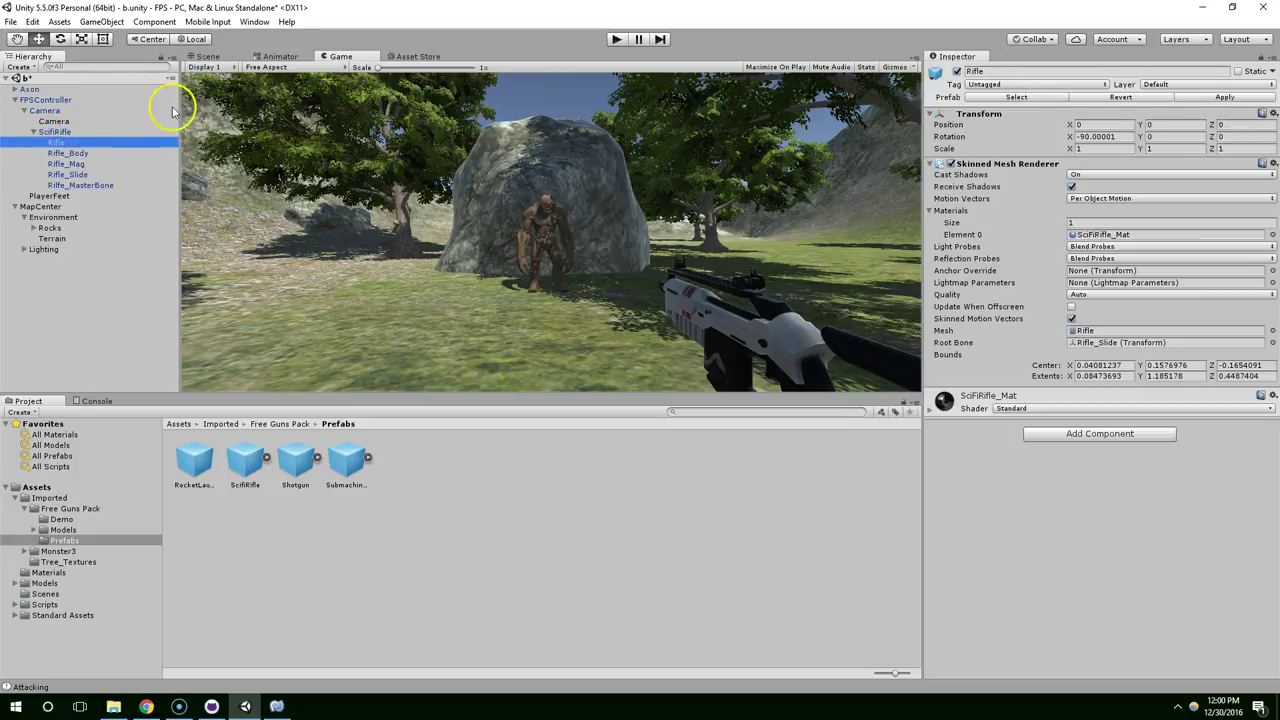
click(1102, 234)
click(188, 463)
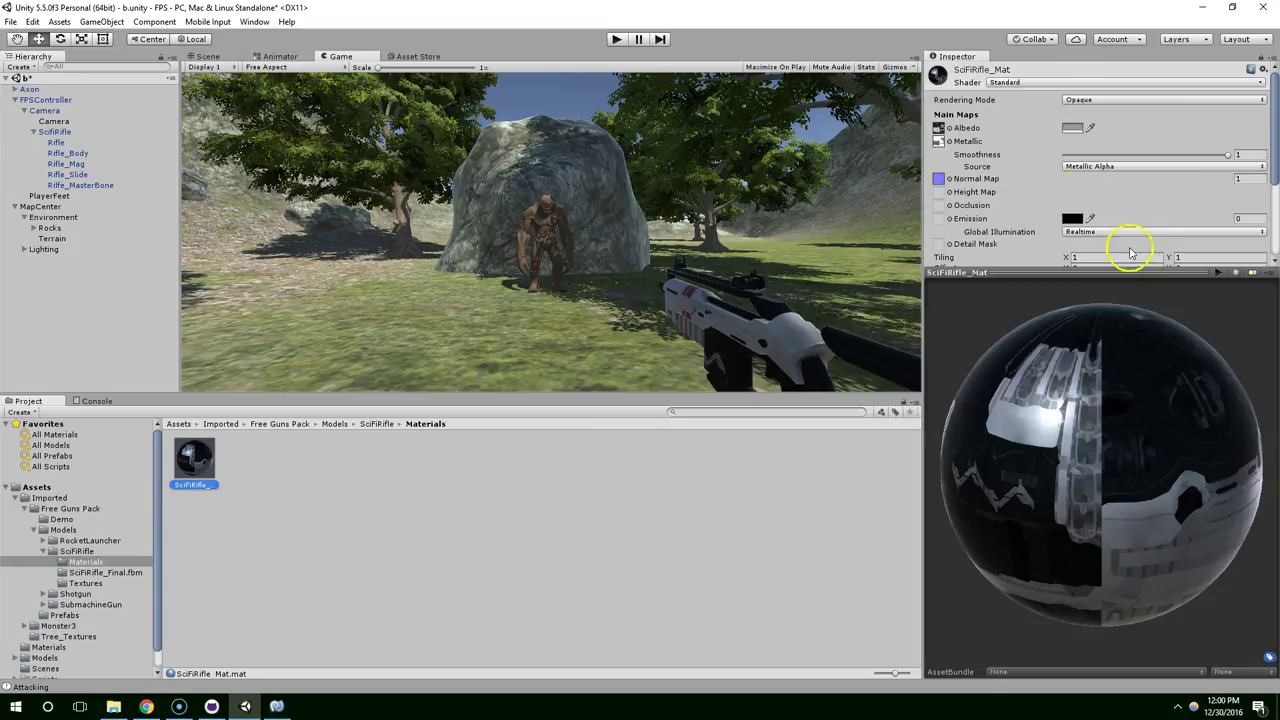
Step: Try an emission brightness of 0.1 on the SciFiRifle_Mat material
scroll(1040, 160, down, 3)
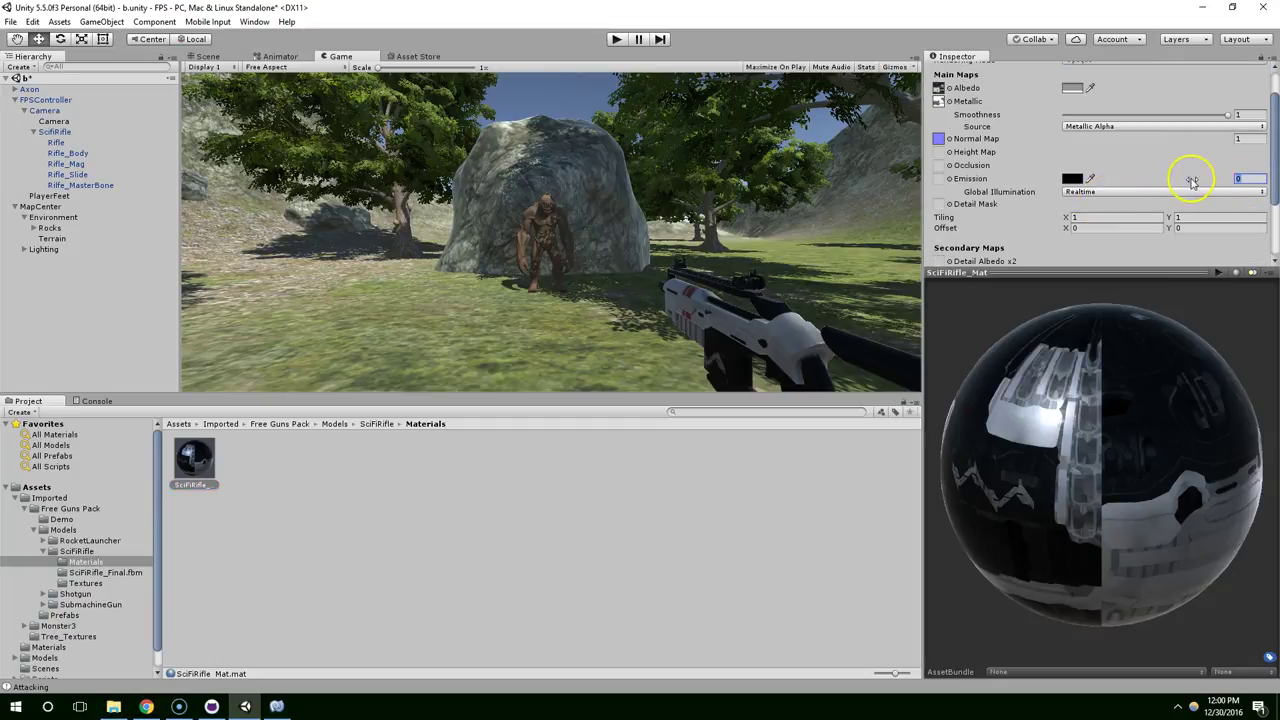
text(.)
text(.1)
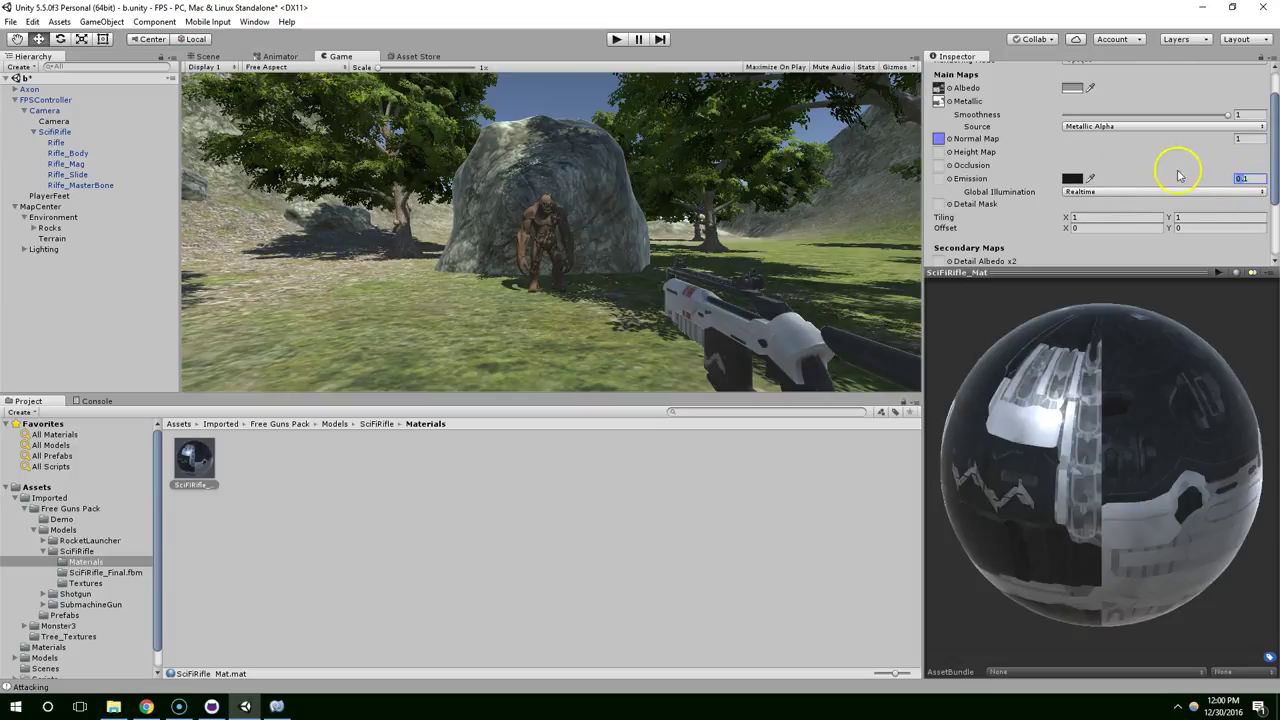
key(Return)
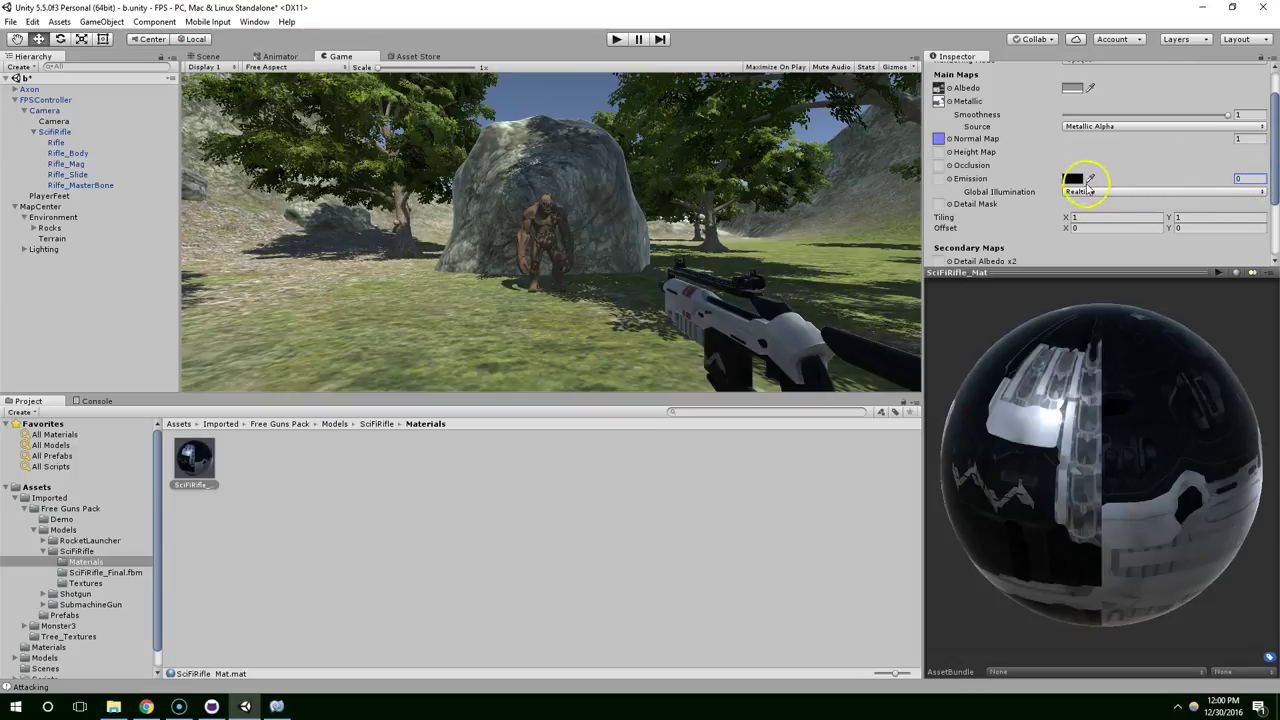
Step: Try a dark green emission colour, hex 0A1108, on SciFiRifle_Mat and reset its emission brightness to 0
click(1074, 179)
drag(708, 147, 389, 150)
drag(455, 272, 458, 296)
drag(432, 250, 403, 316)
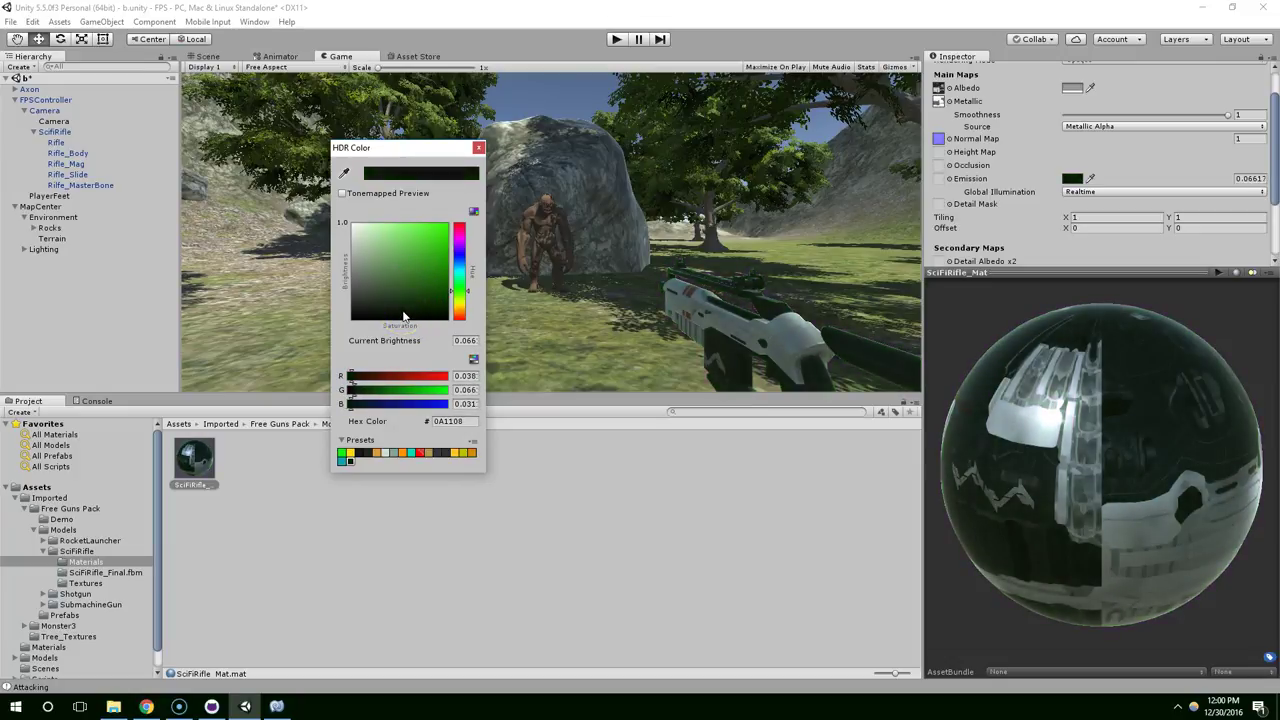
click(477, 149)
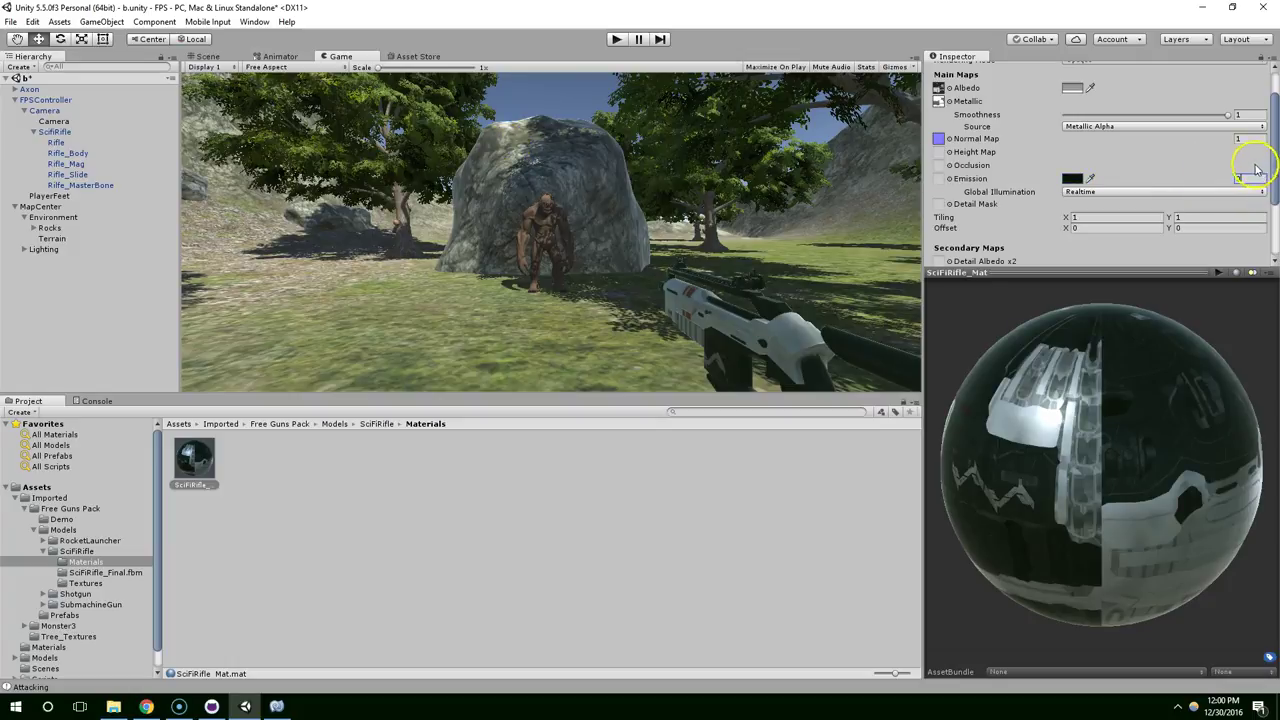
drag(1257, 170, 1073, 160)
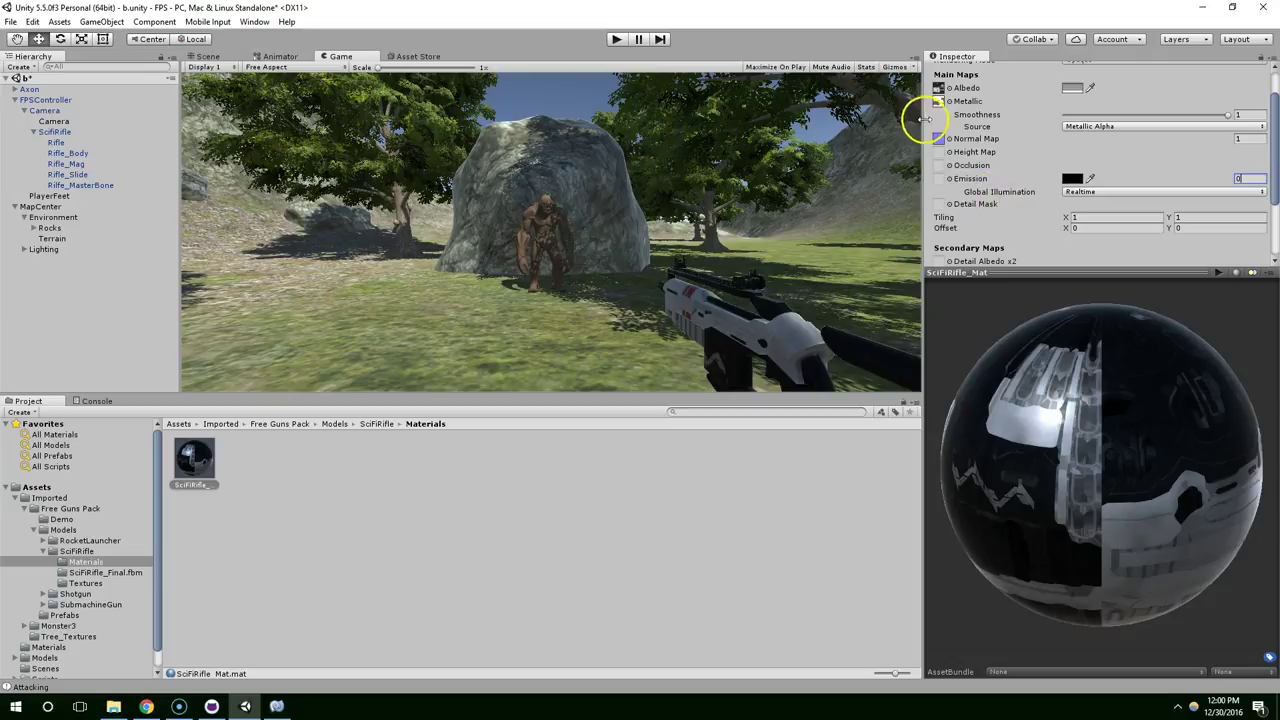
Step: Widen the ScifiRifle to about 1.65 on its X scale, with the Game view undocked as a floating window for comparison
scroll(1106, 134, up, 2)
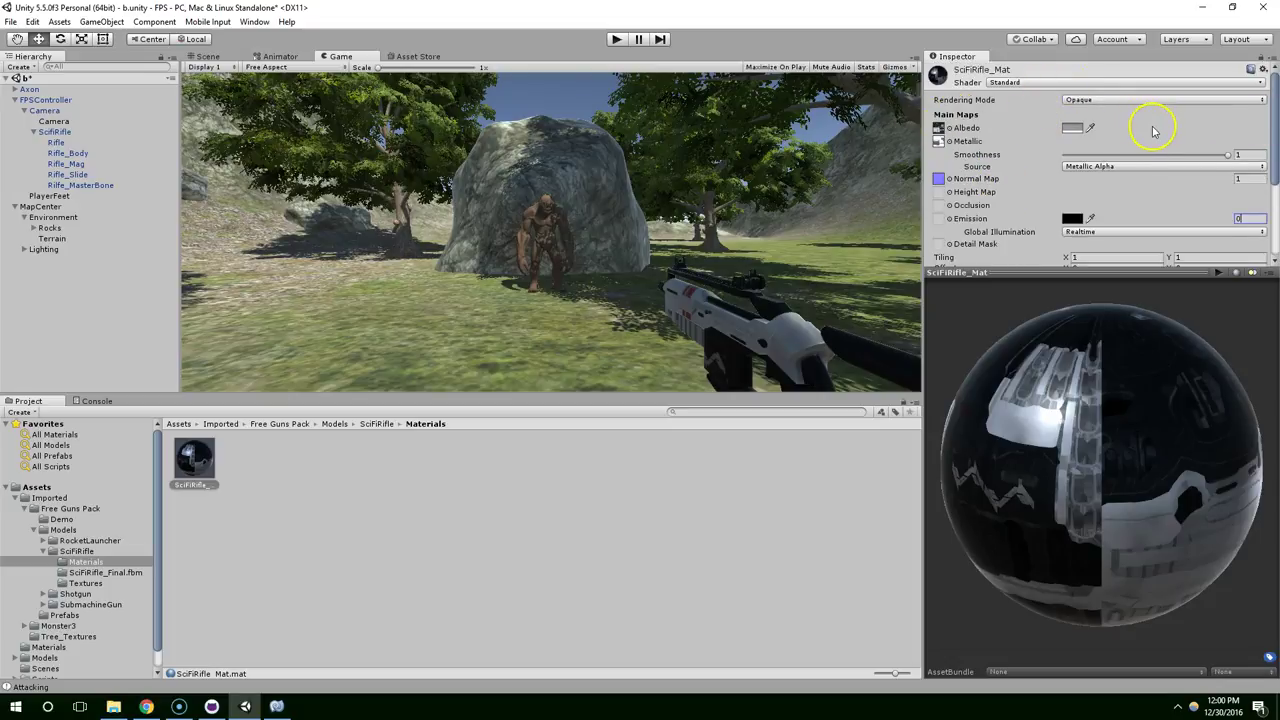
scroll(1150, 130, down, 4)
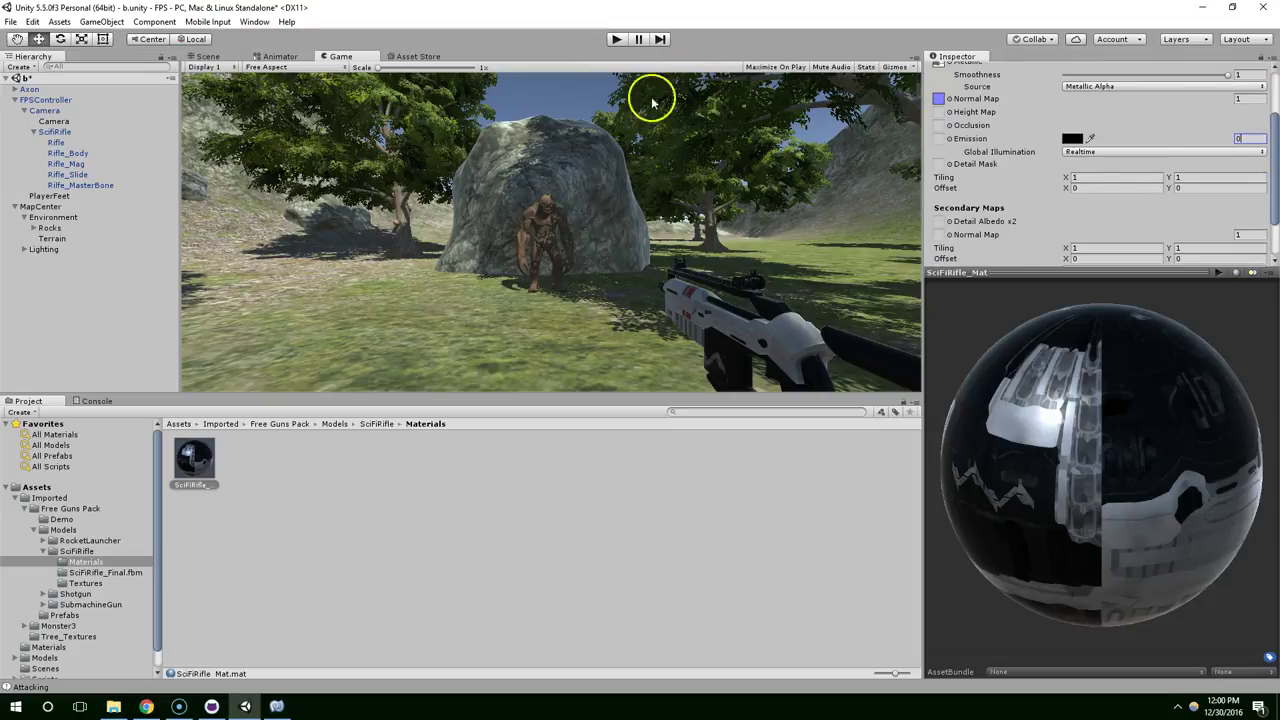
click(47, 132)
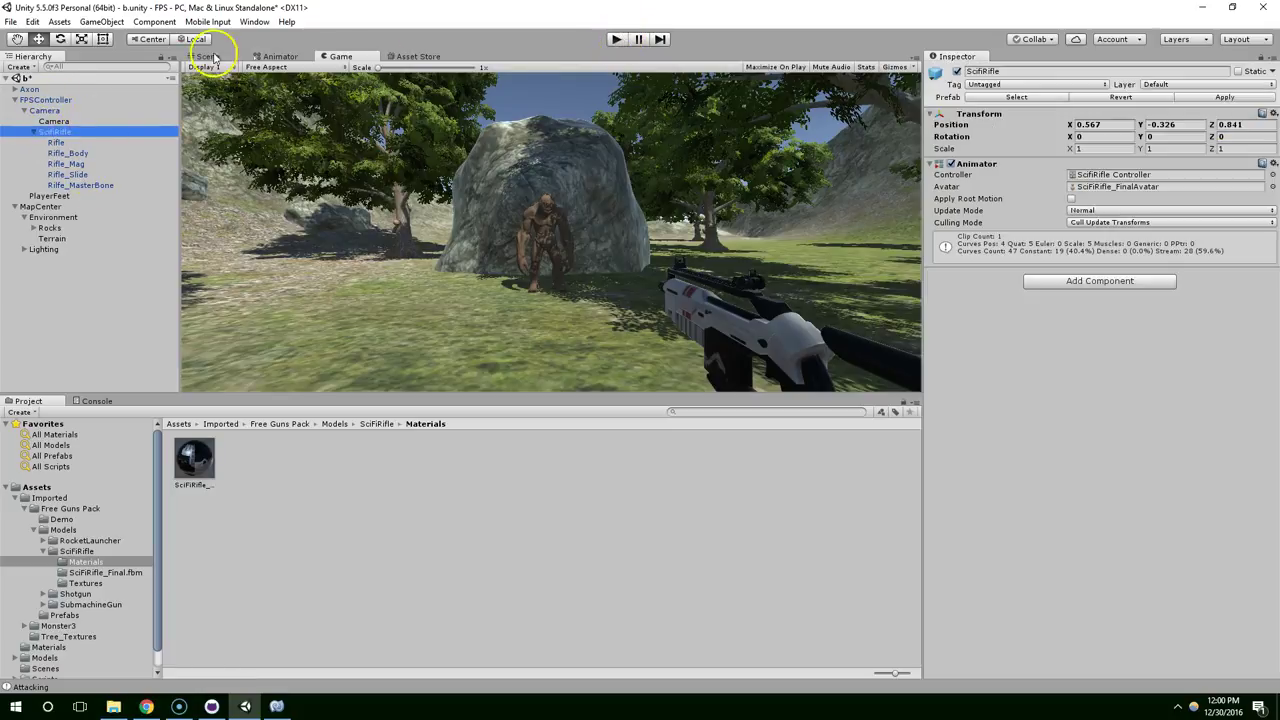
click(81, 38)
click(206, 56)
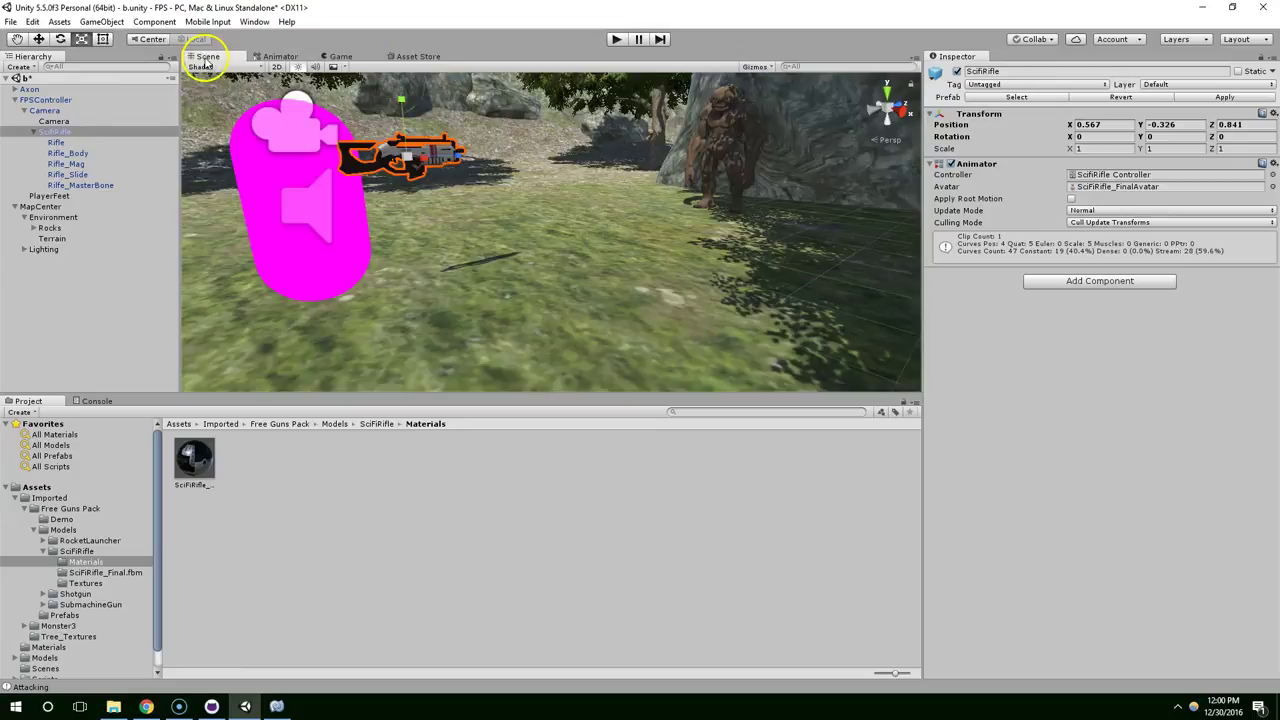
alt+drag(484, 193, 677, 277)
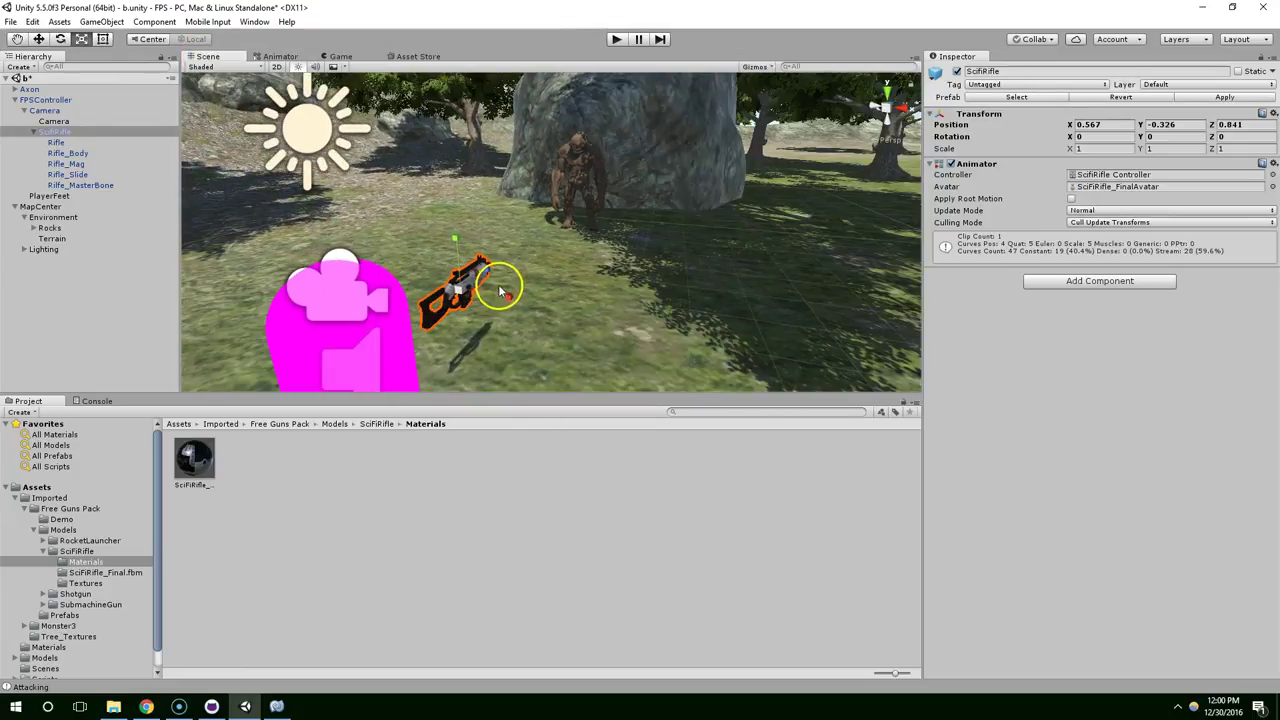
drag(500, 295, 514, 294)
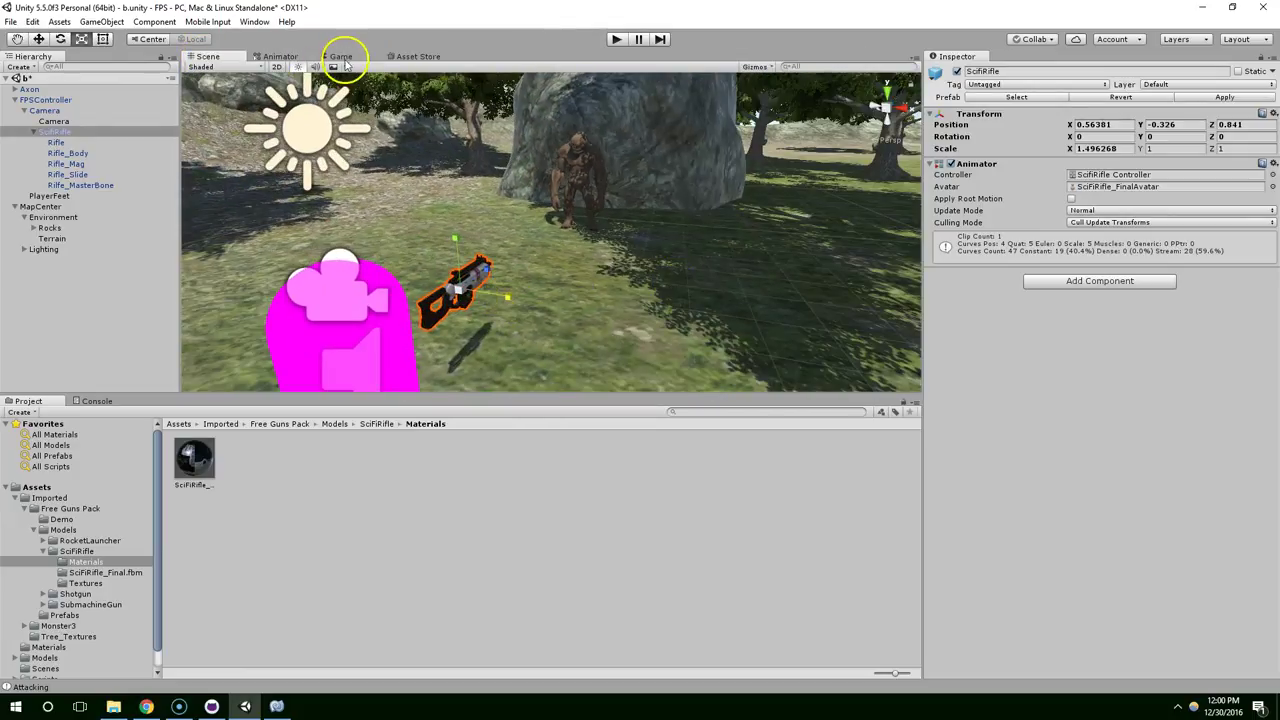
drag(340, 57, 1063, 466)
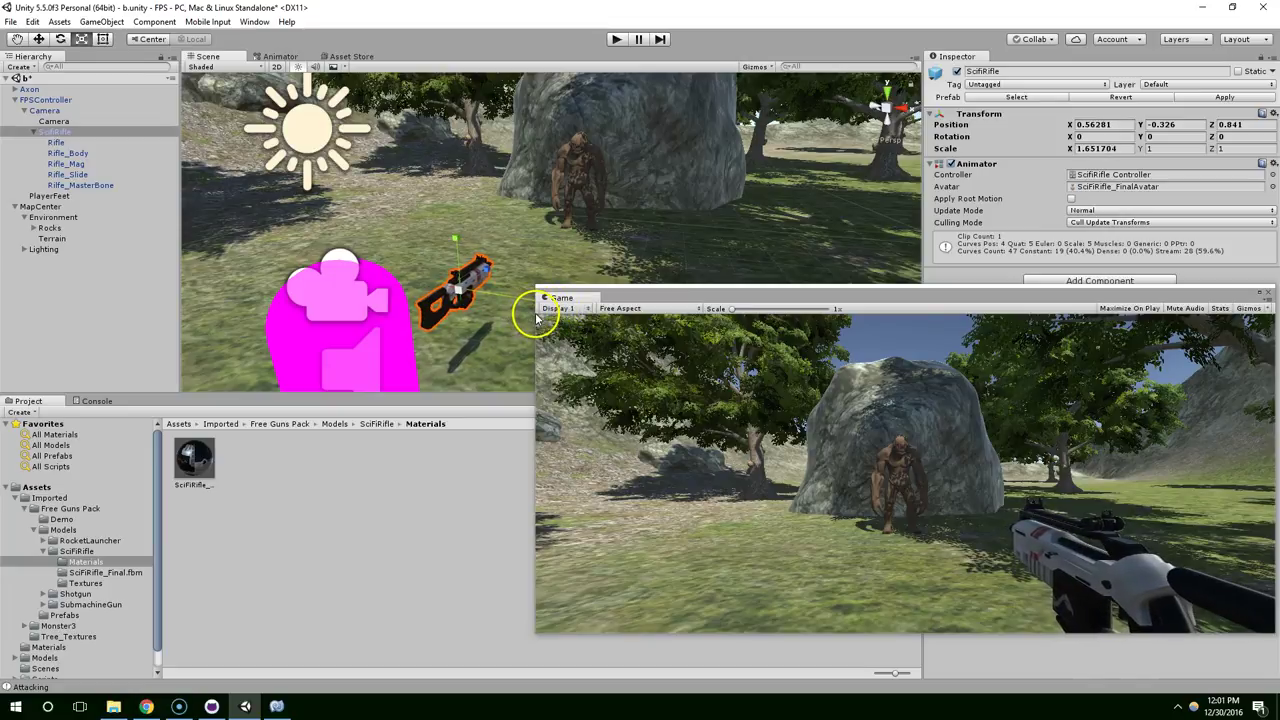
Step: Play-test the scene with the widened rifle, stop playback, and dock the Game view back beside the Asset Store view
click(618, 40)
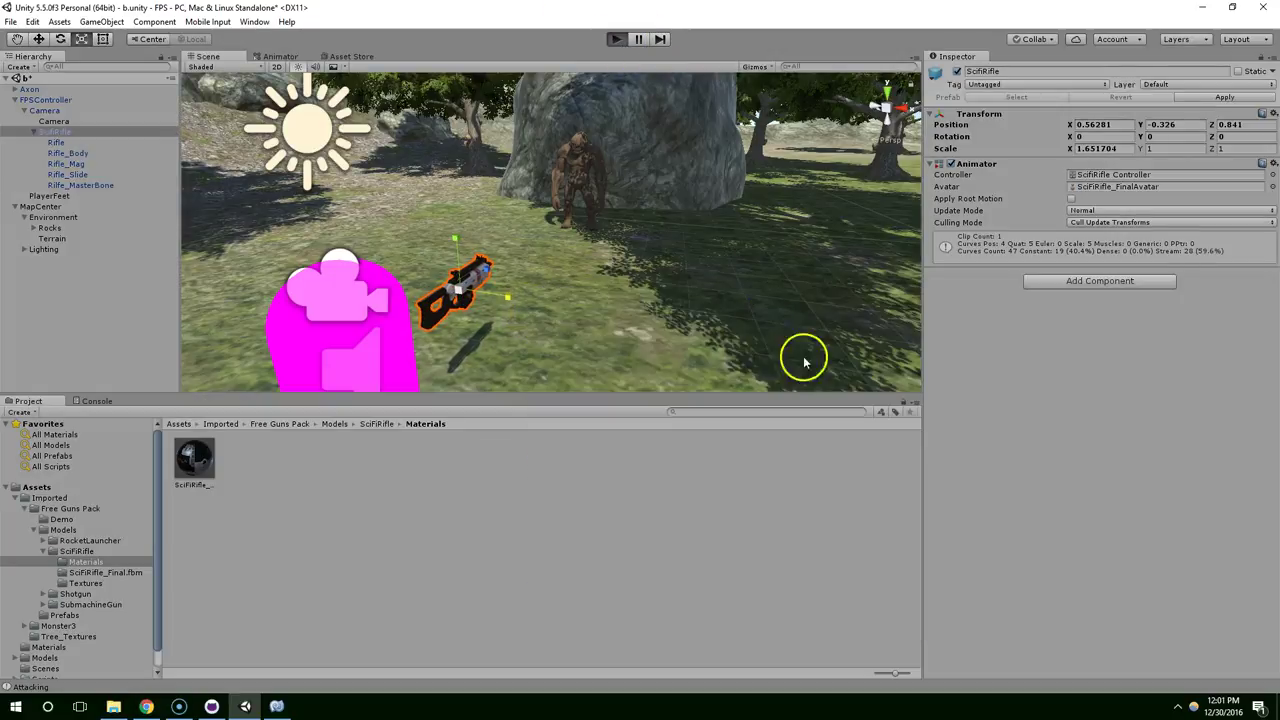
drag(776, 298, 545, 226)
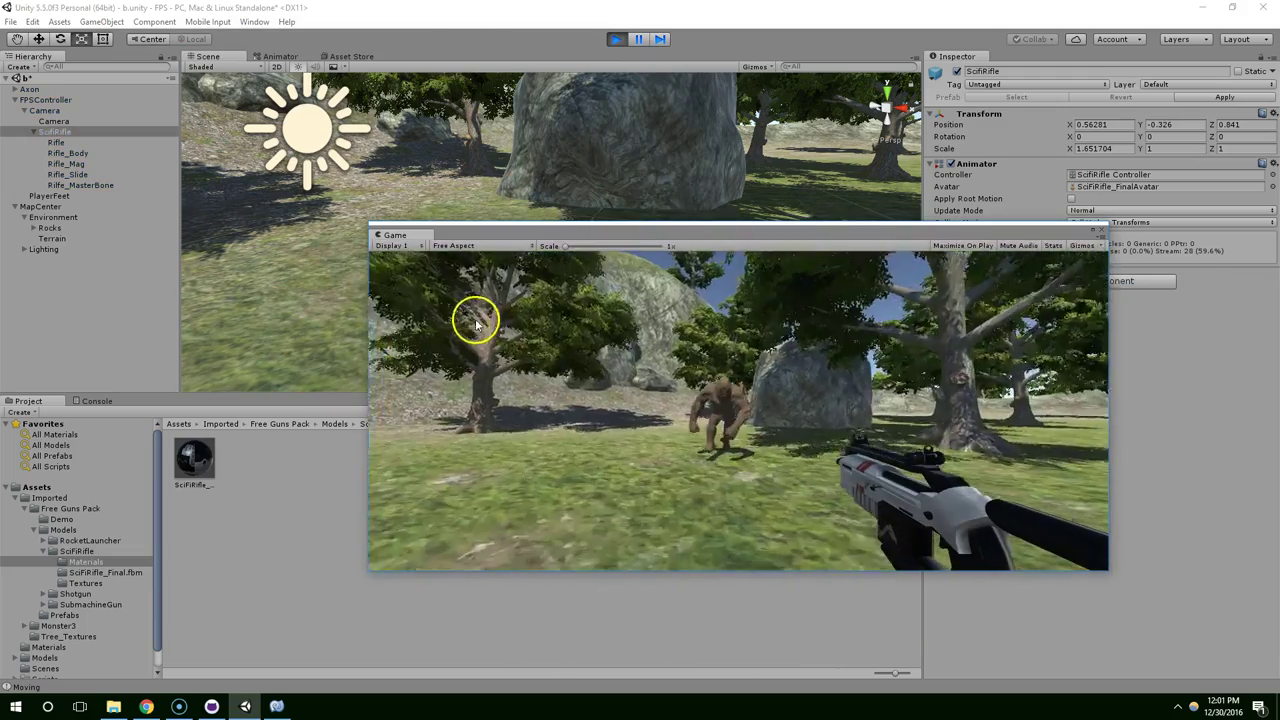
click(623, 38)
drag(392, 234, 404, 58)
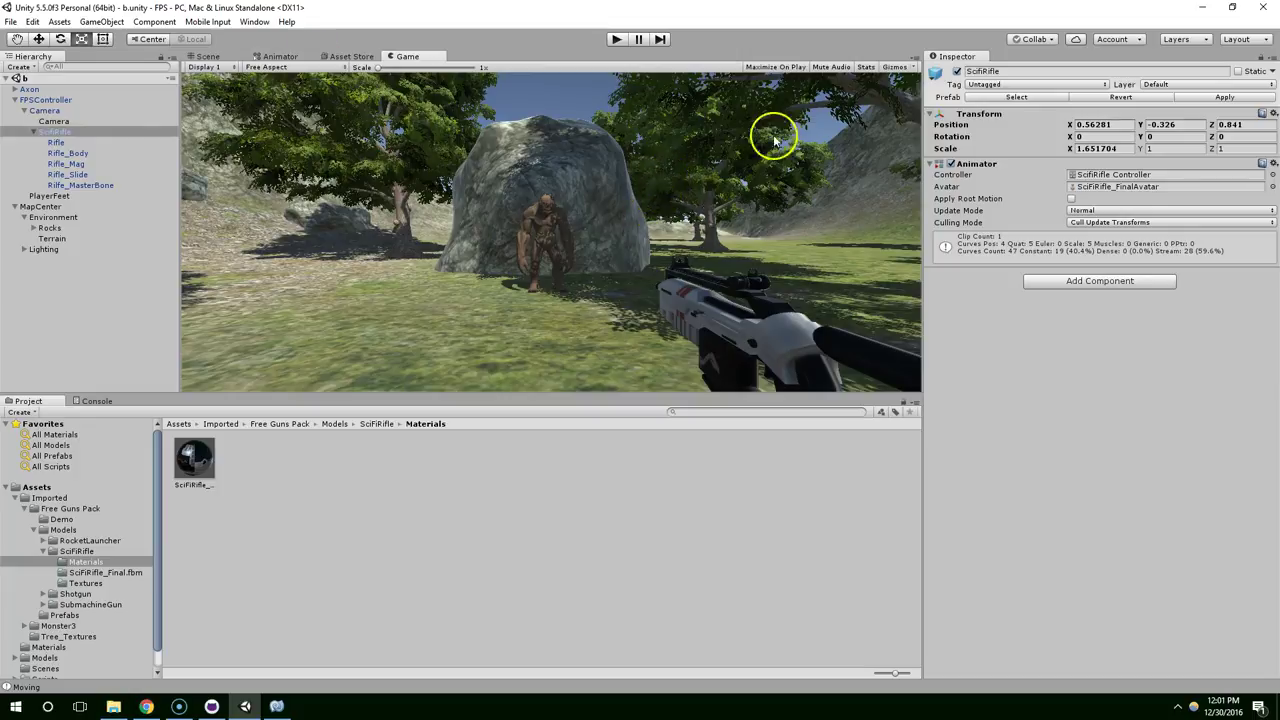
Step: Examine the ScifiRifle from several angles in the Scene view, along with its position and scale values
click(208, 56)
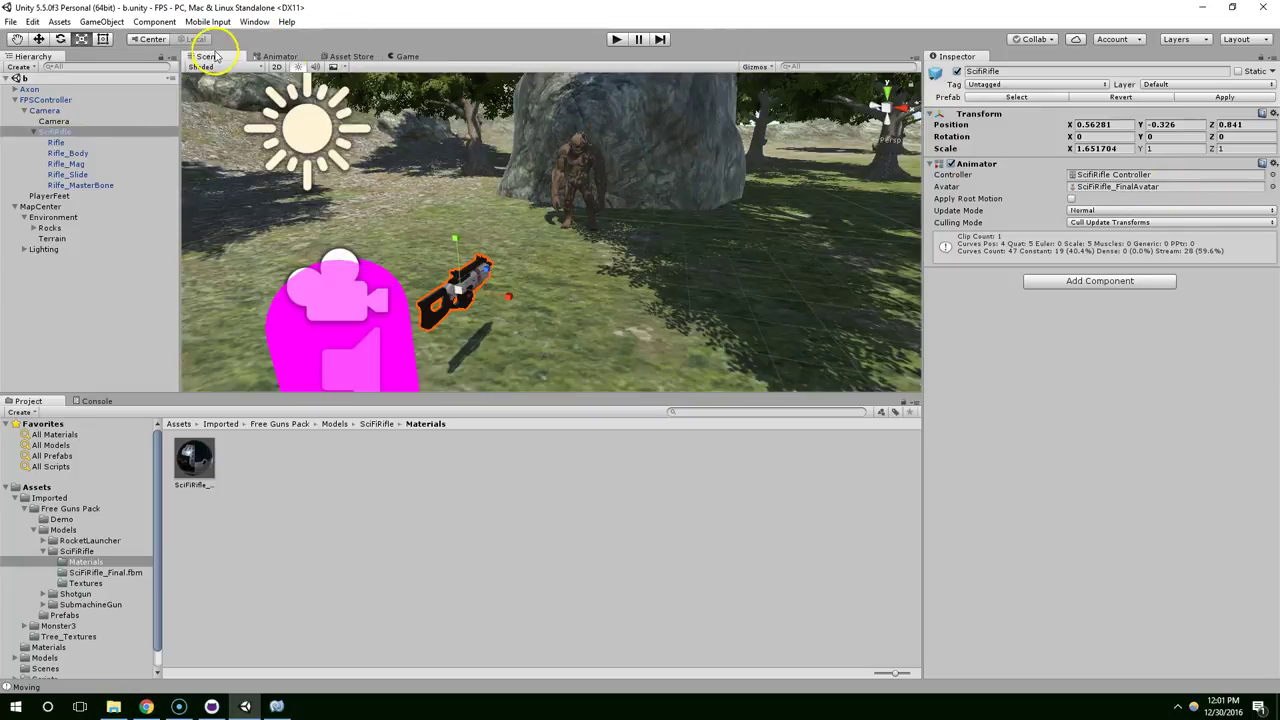
drag(474, 214, 624, 157)
middle_drag(625, 157, 503, 168)
click(39, 39)
drag(502, 167, 654, 197)
key(w)
alt+drag(900, 182, 583, 160)
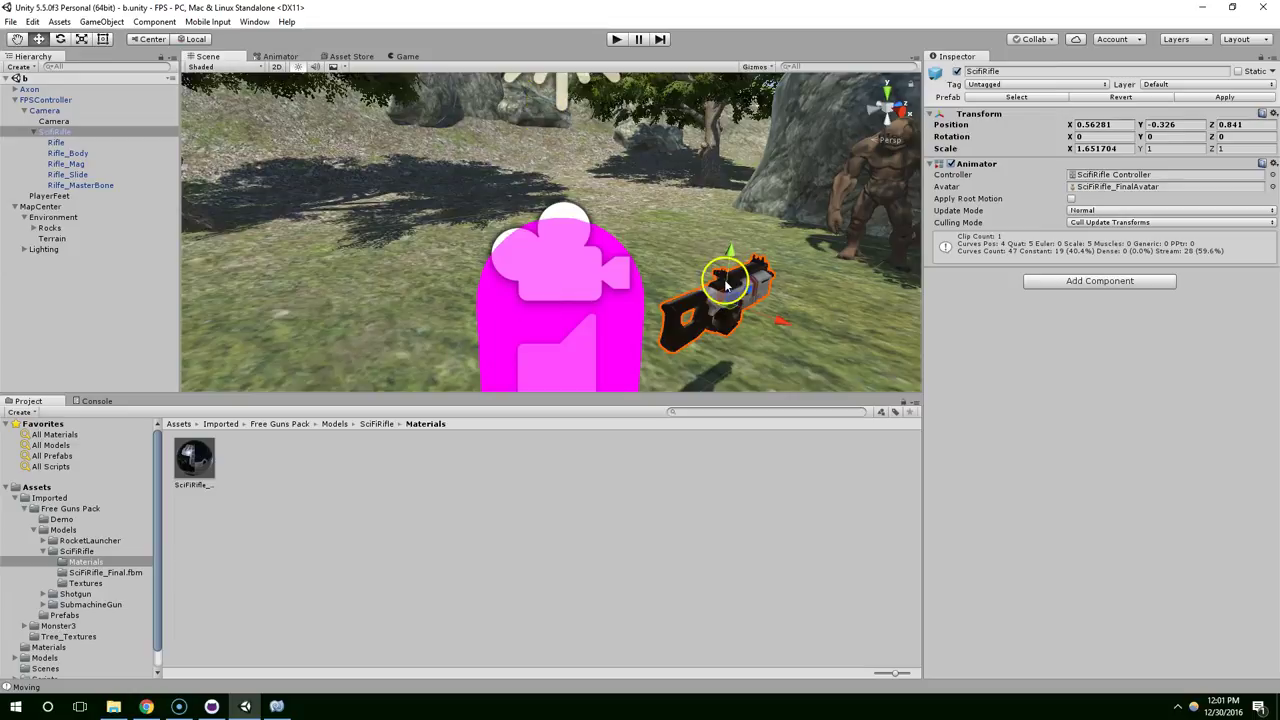
middle_drag(771, 180, 631, 131)
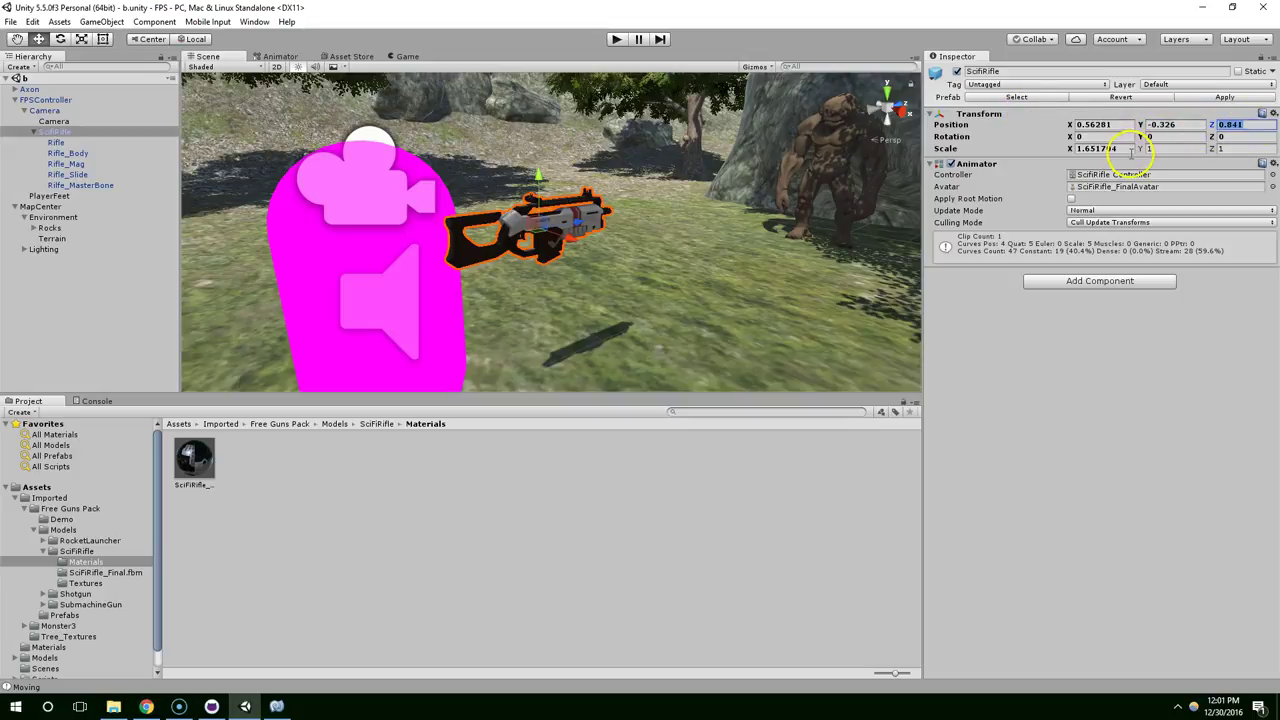
click(1130, 149)
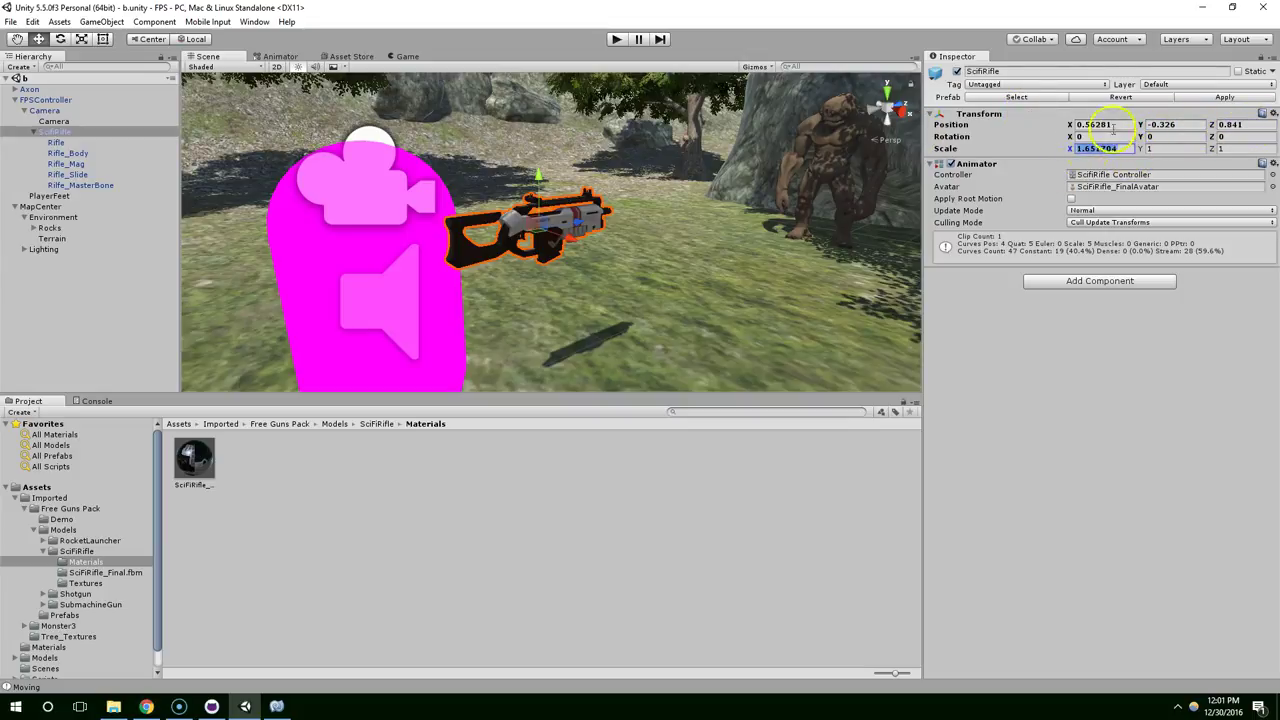
middle_drag(583, 156, 612, 176)
middle_drag(600, 222, 563, 203)
alt+drag(650, 206, 520, 197)
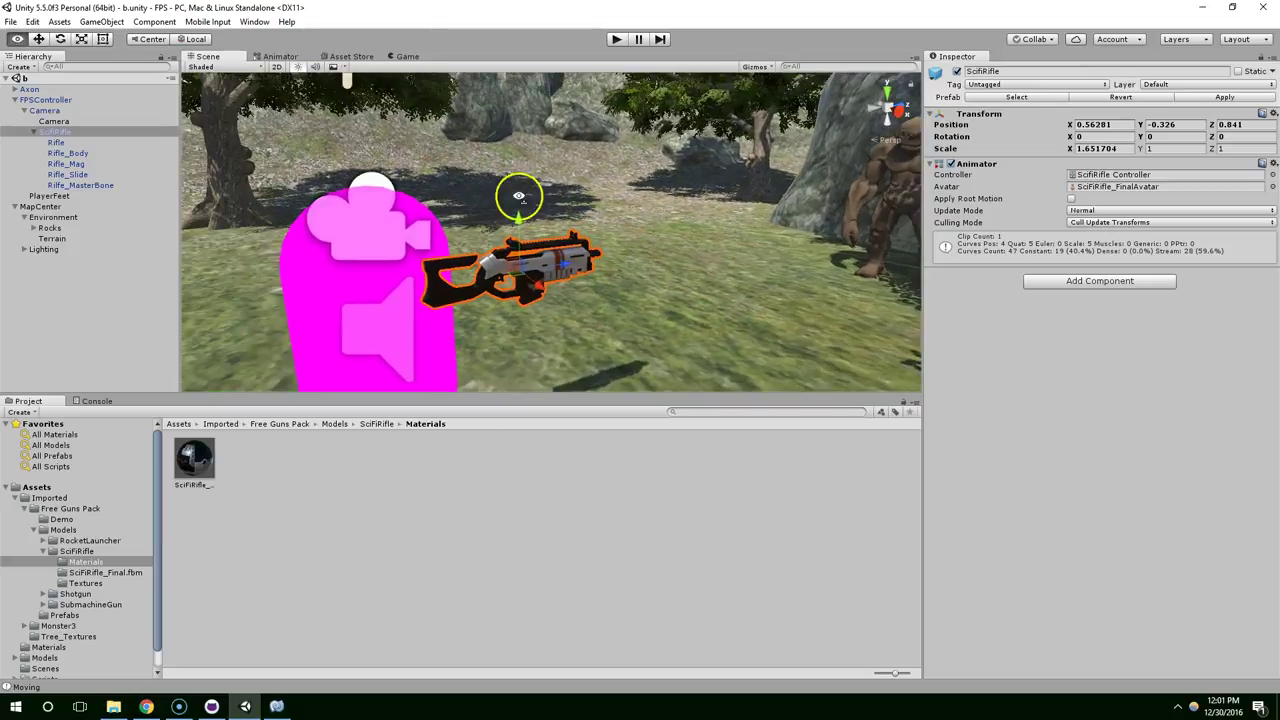
middle_drag(608, 191, 559, 140)
right_drag(558, 138, 517, 169)
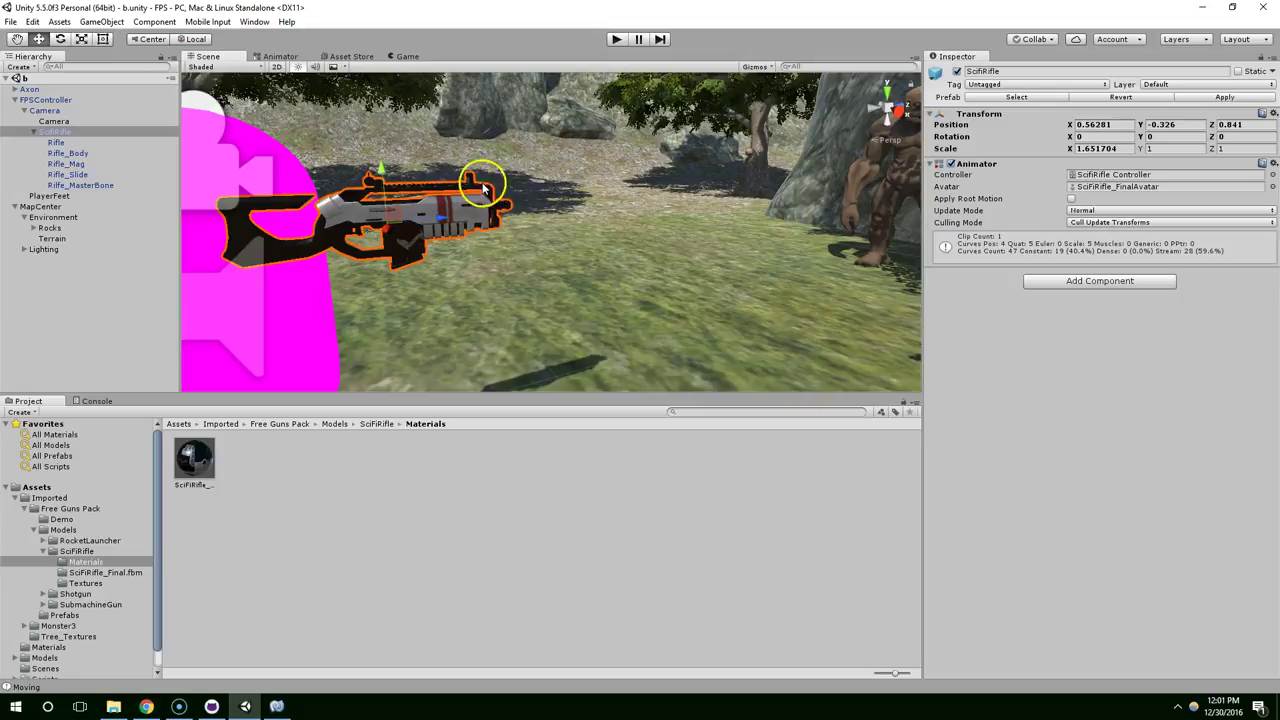
right_drag(477, 177, 531, 124)
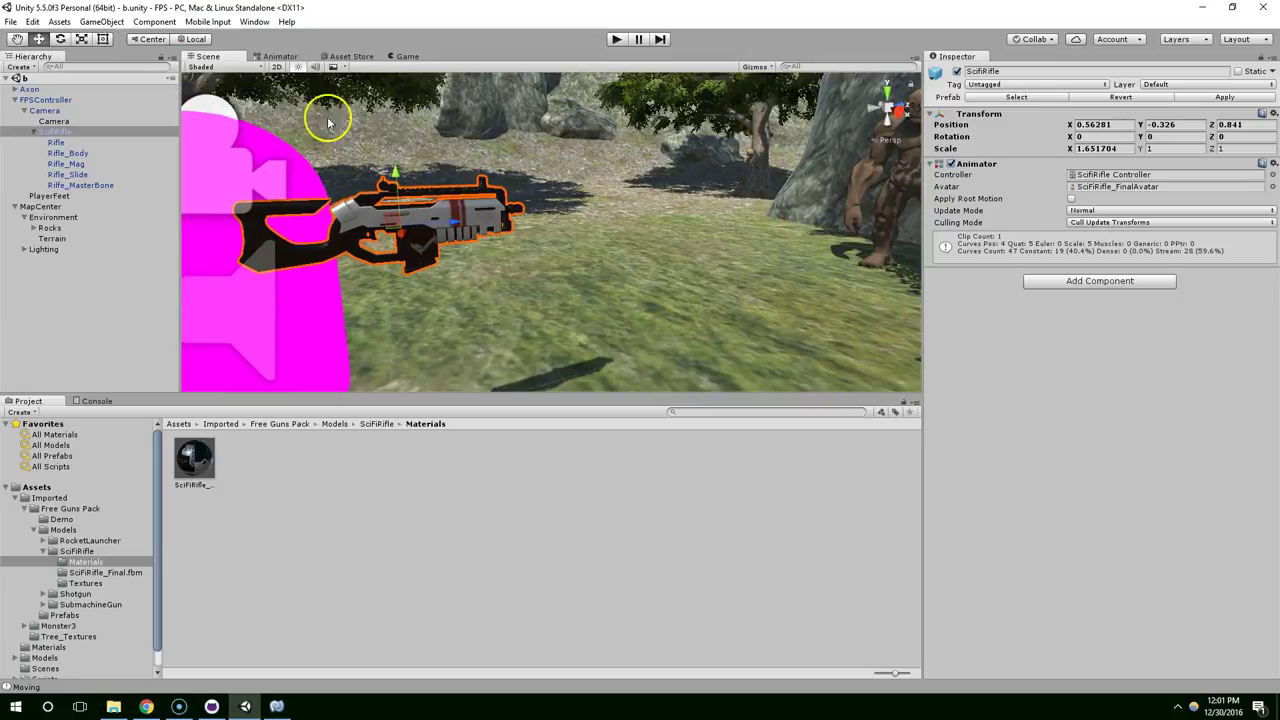
Step: Add an empty child object named Muzzle to the ScifiRifle and dismiss the CCleaner alert
right_click(84, 131)
click(112, 245)
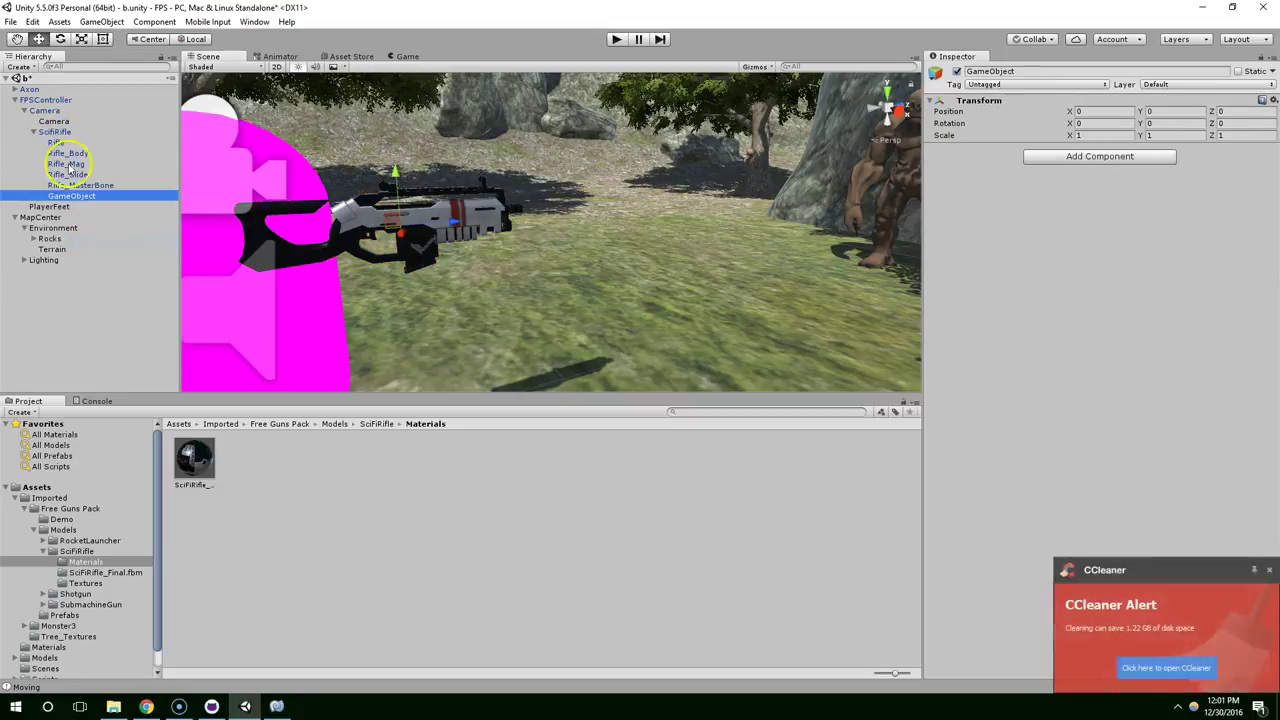
click(1017, 74)
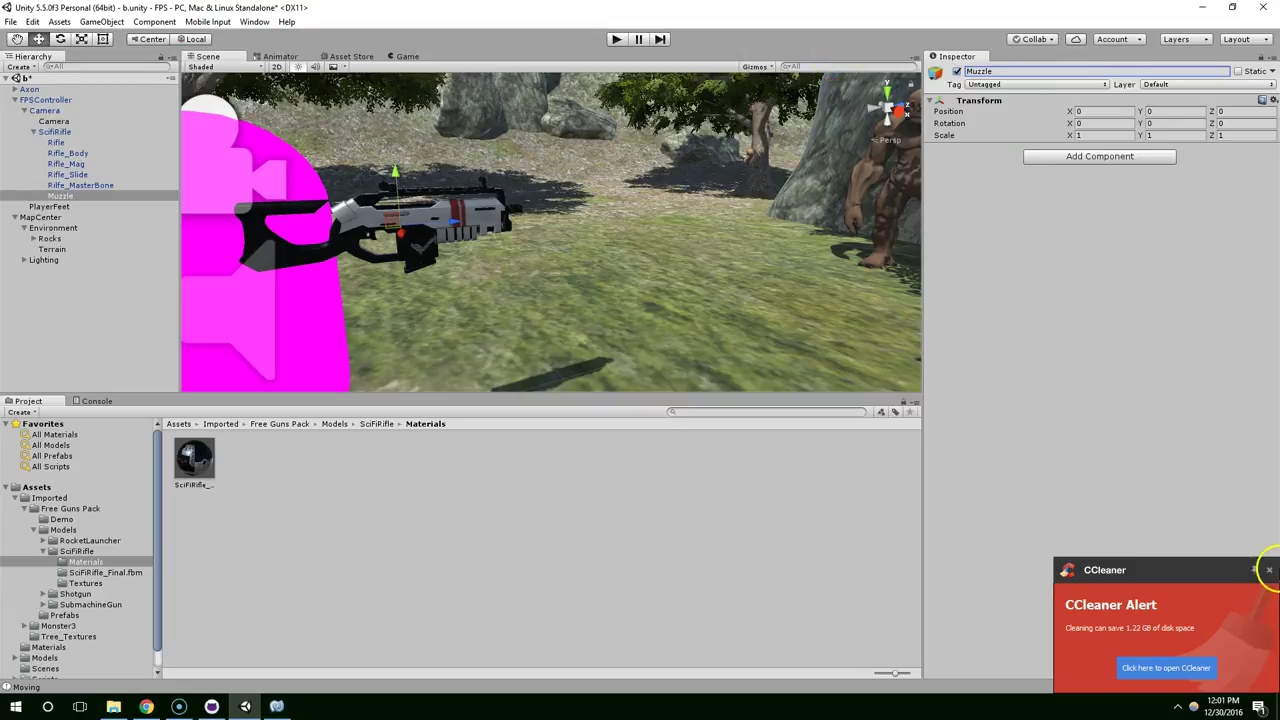
click(1269, 570)
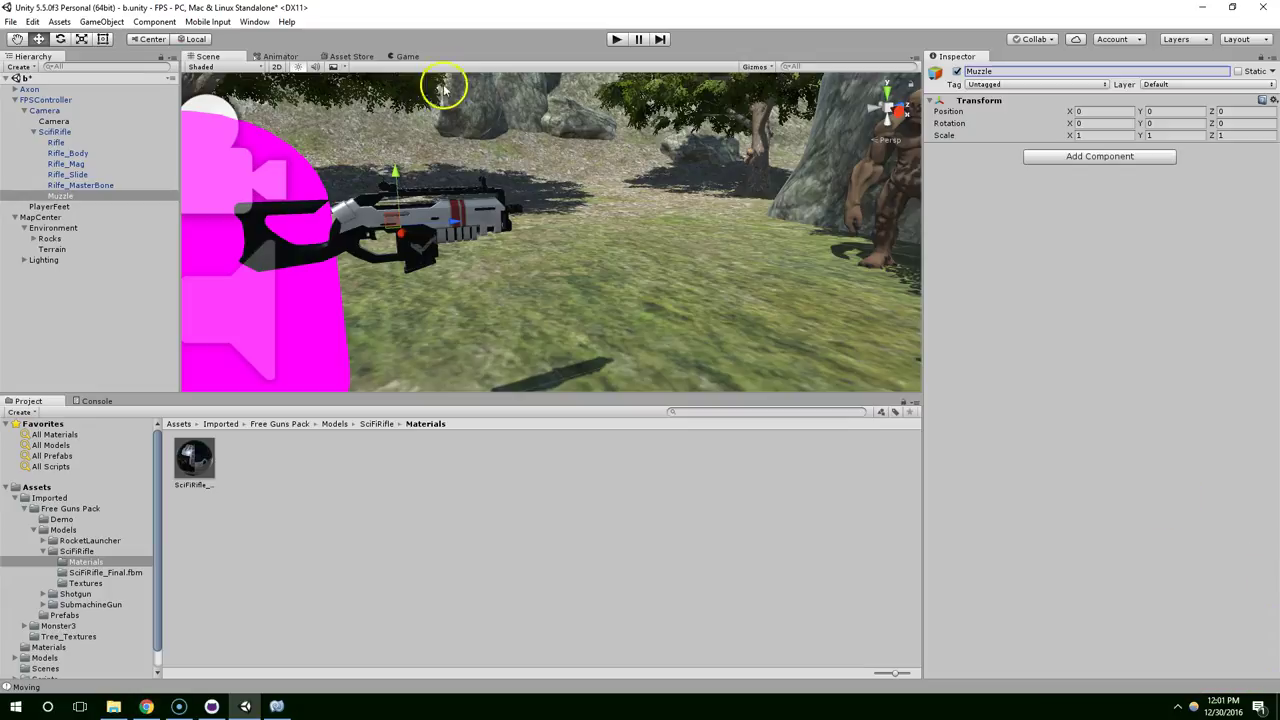
Step: Move the Muzzle object forward along Z to 0.666, just past the tip of the rifle's barrel
mouse_move(444, 221)
mouse_down()
mouse_move(469, 215)
mouse_move(455, 221)
mouse_up()
key(ctrl+z)
click(450, 220)
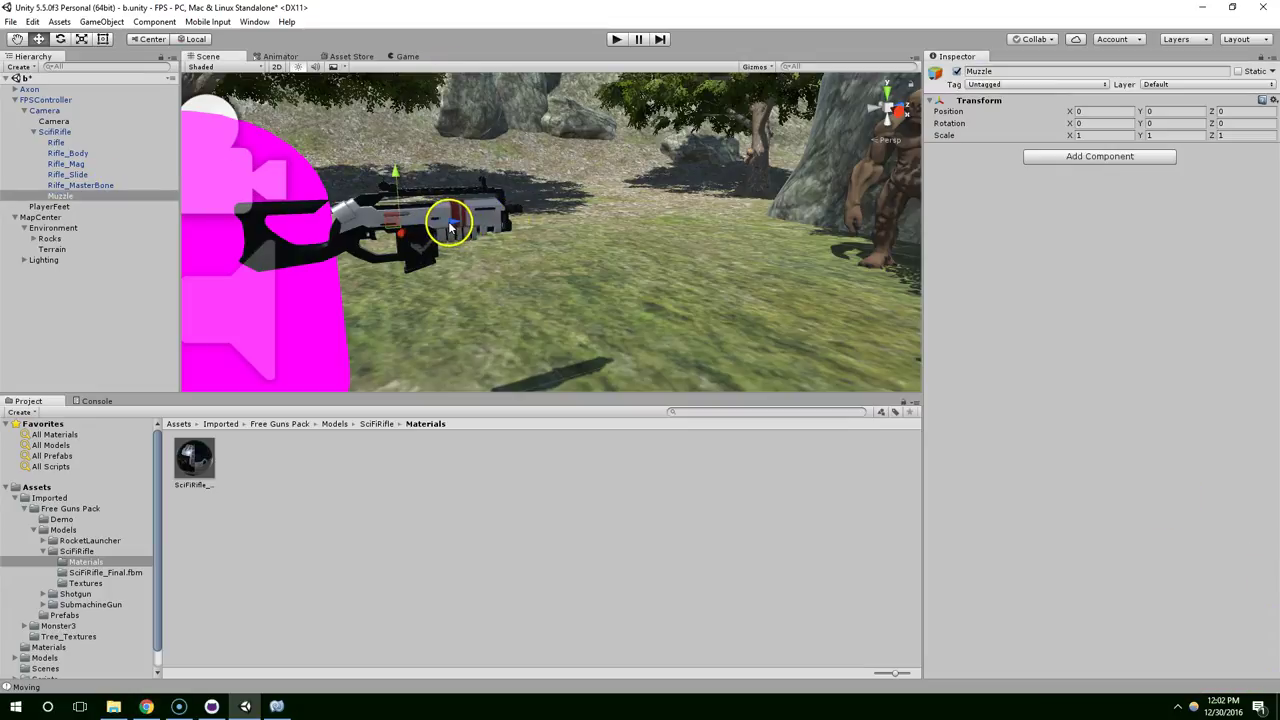
middle_drag(568, 224, 429, 243)
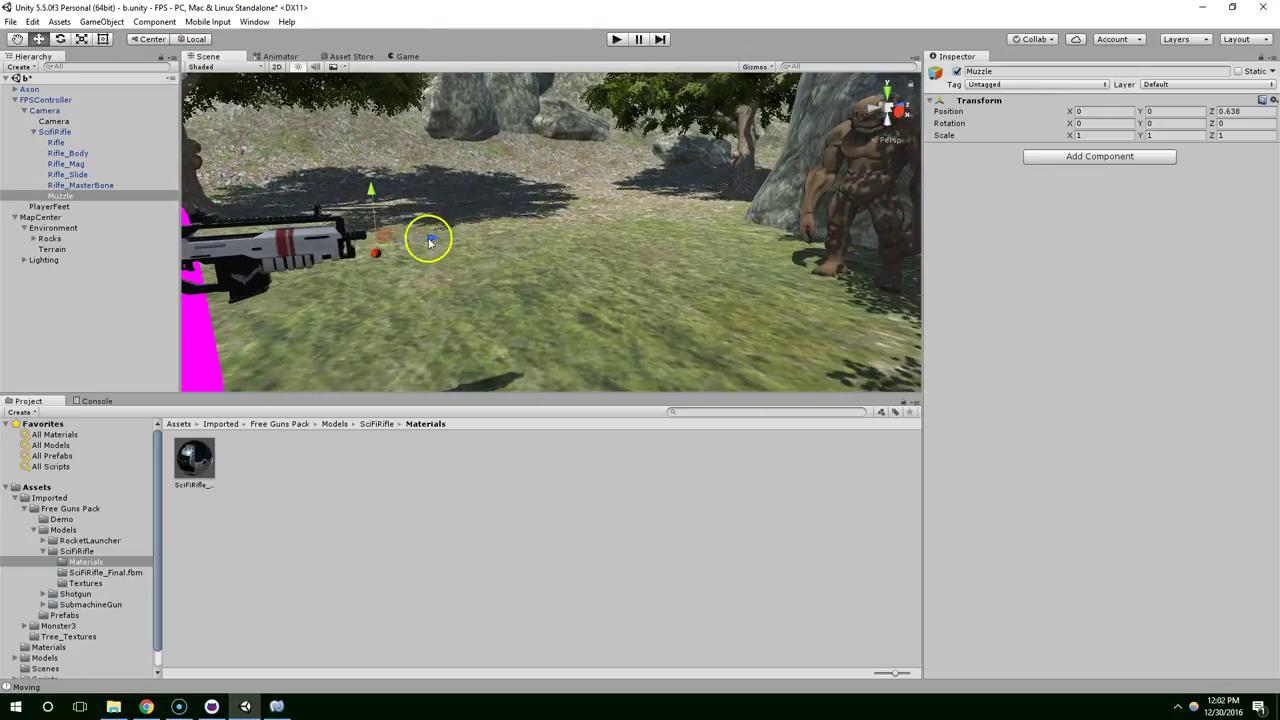
drag(426, 245, 457, 320)
middle_drag(457, 320, 590, 428)
middle_drag(580, 372, 562, 322)
alt+drag(562, 322, 497, 217)
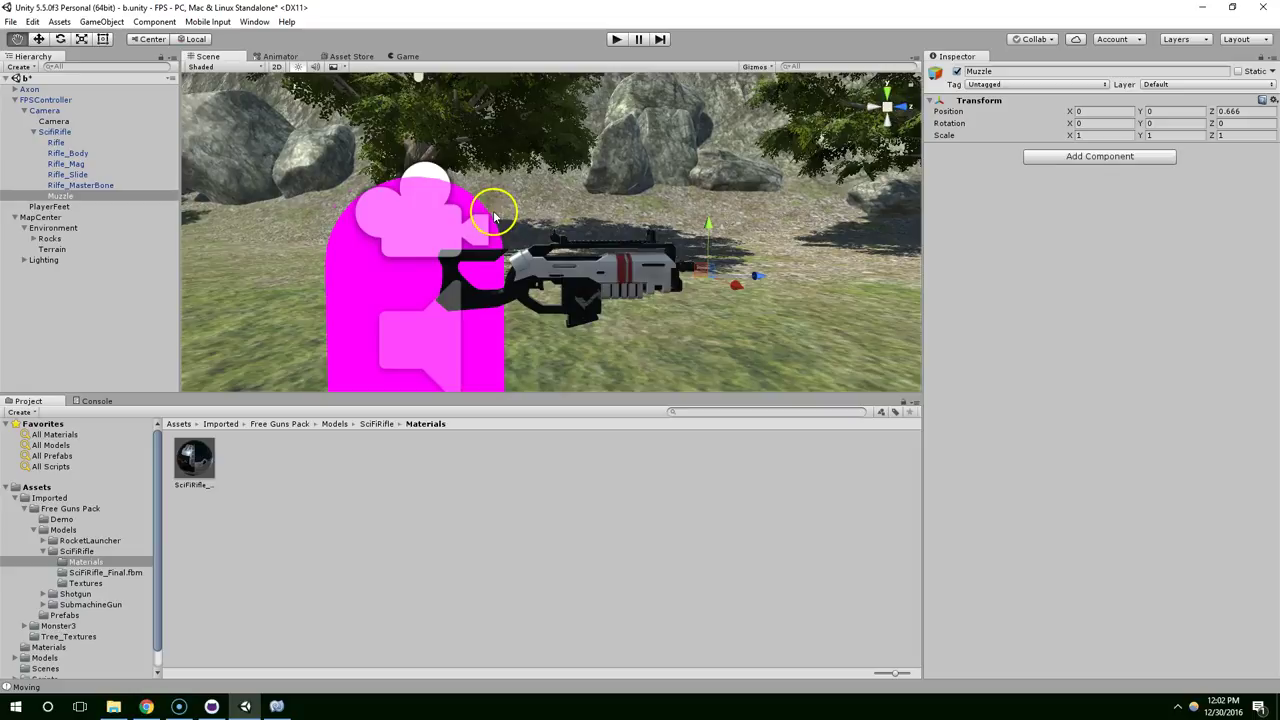
middle_drag(494, 212, 446, 183)
Step: Play the scene, check in the Scene view whether Muzzle follows the rifle, stop playback and save the scene
click(617, 39)
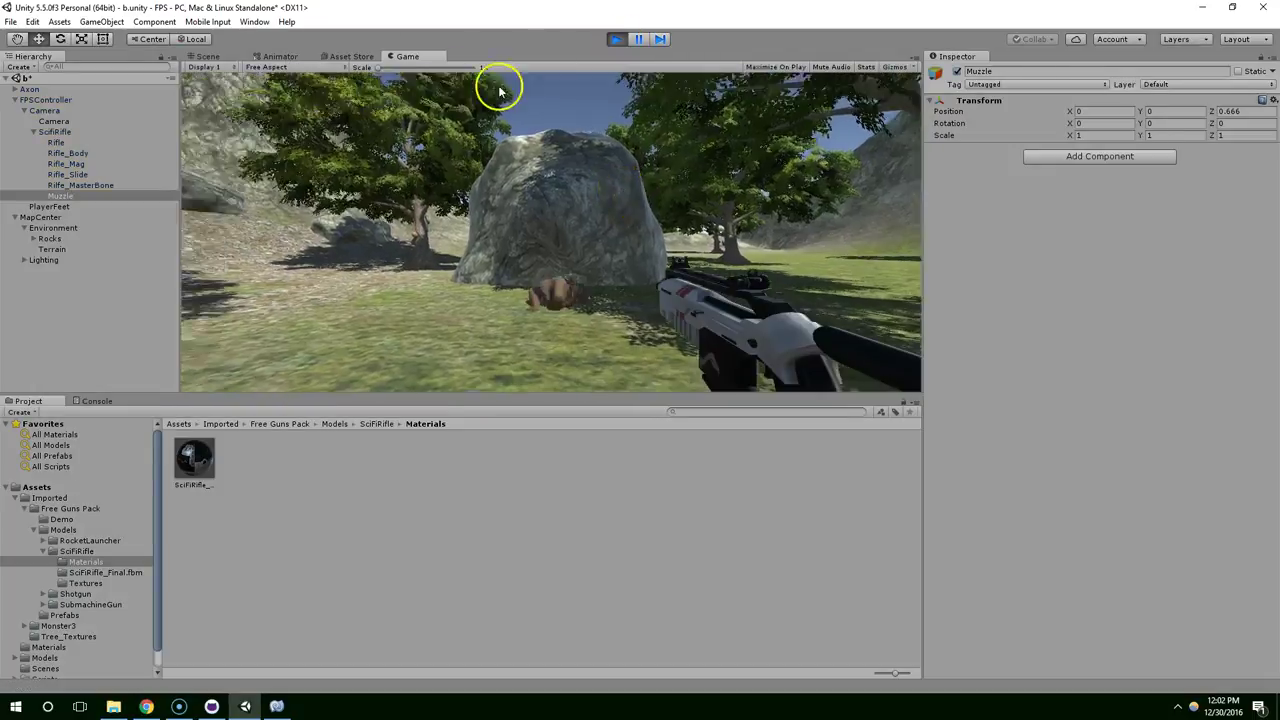
click(209, 59)
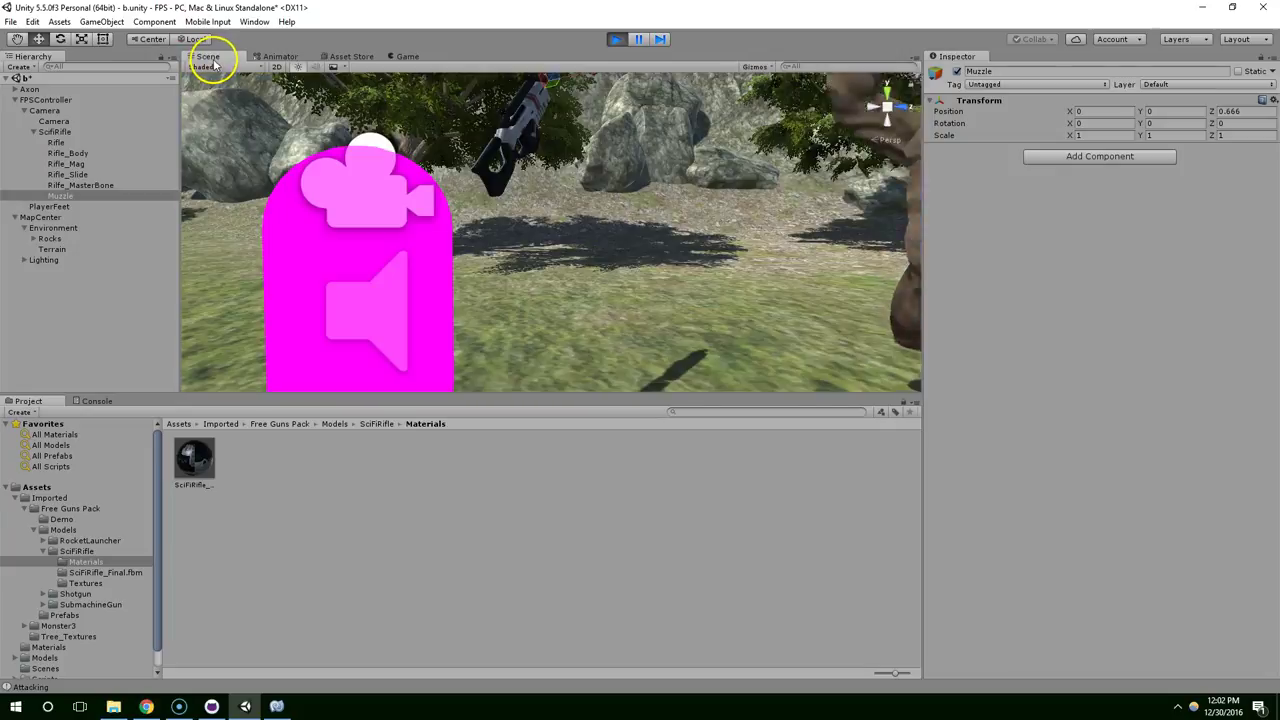
middle_drag(526, 214, 449, 357)
middle_drag(502, 189, 455, 238)
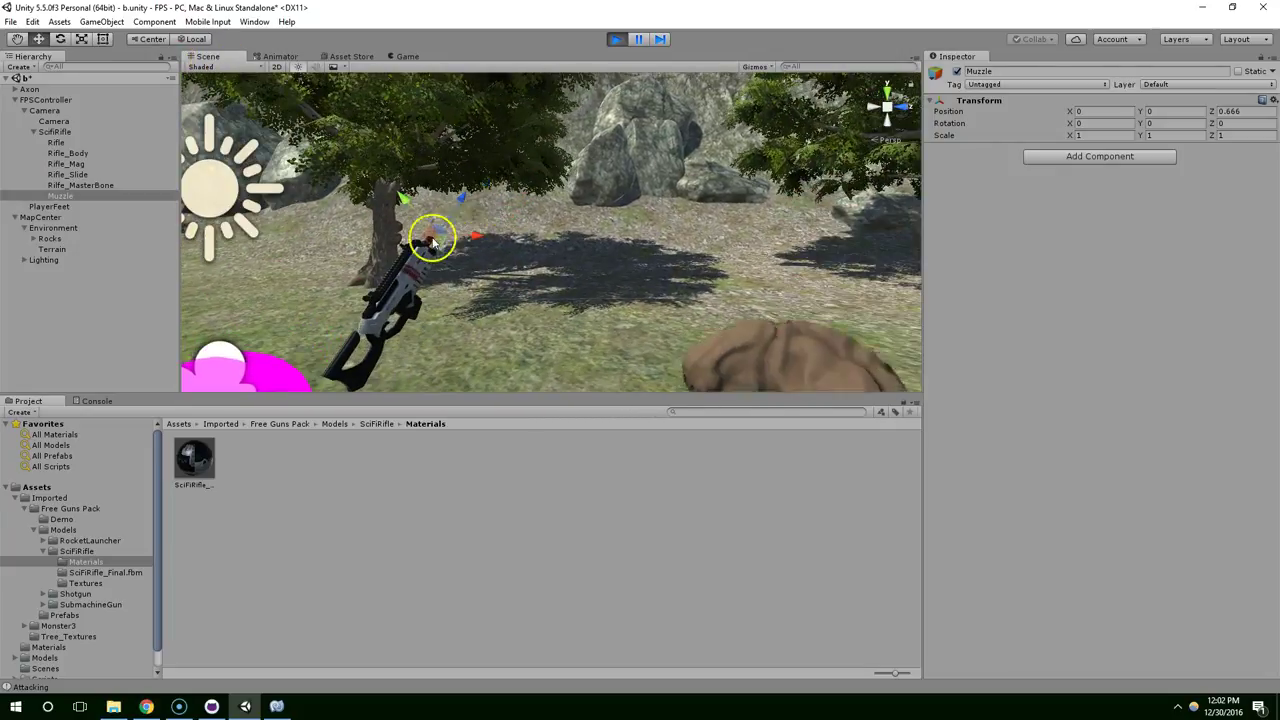
click(616, 39)
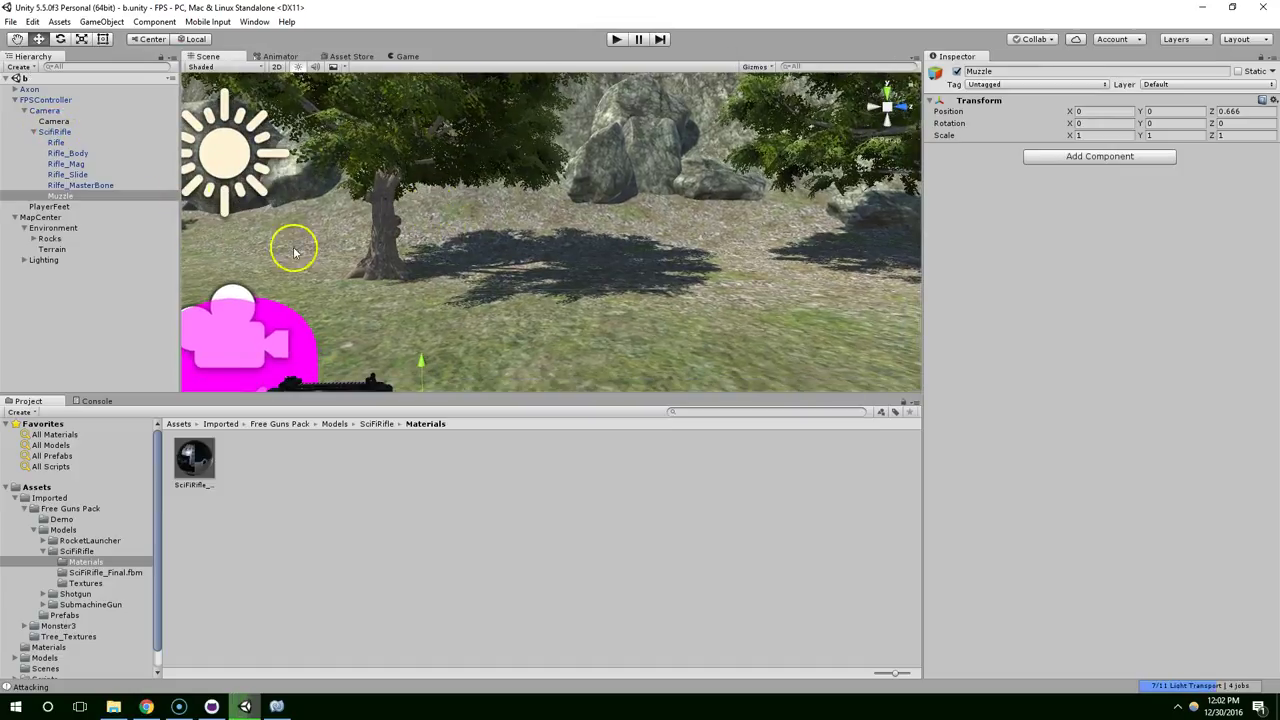
middle_drag(276, 386, 286, 369)
key(ctrl+s)
Step: Collapse the Imported folder tree and create a folder named Character in the Scripts folder
click(43, 550)
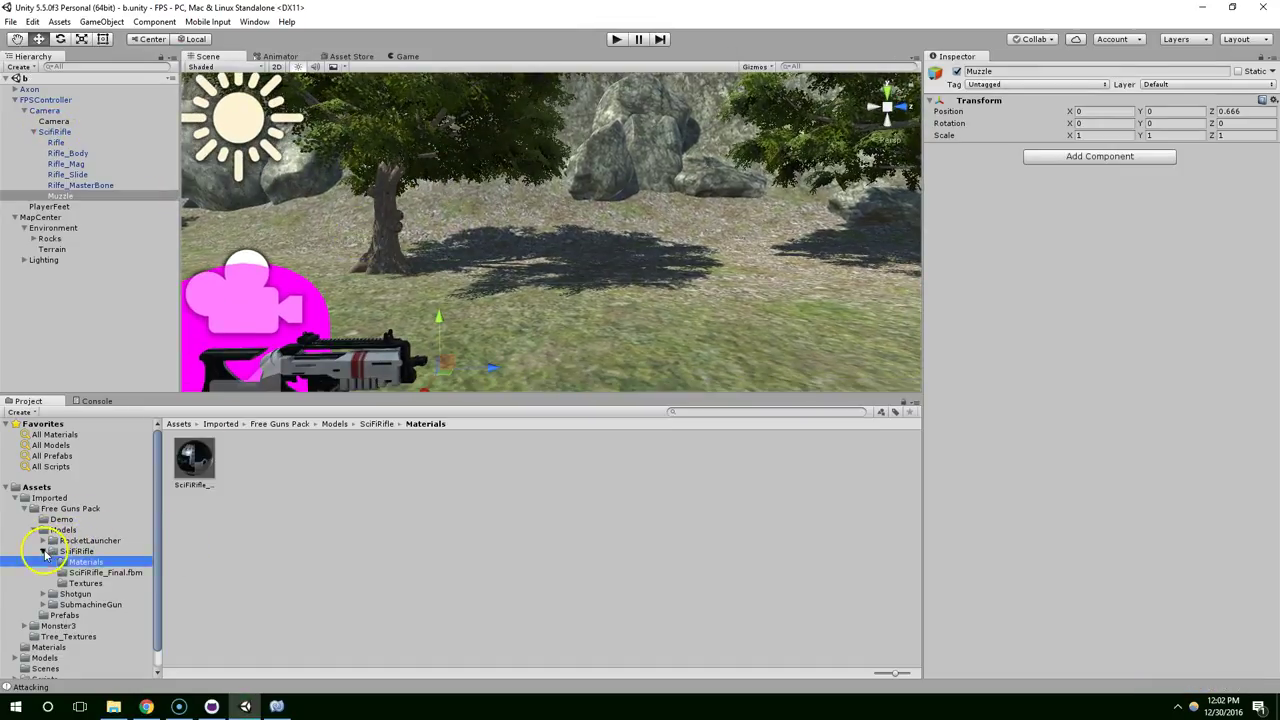
click(33, 530)
click(26, 516)
click(15, 498)
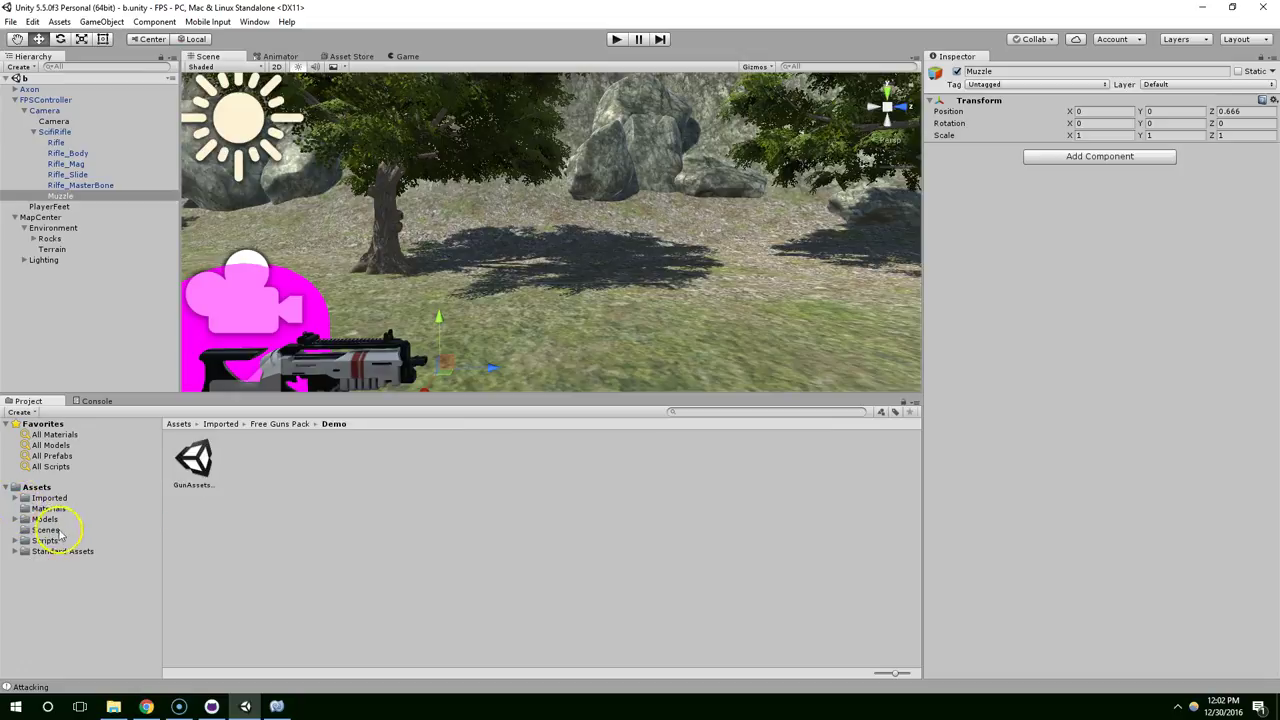
click(45, 540)
right_click(287, 490)
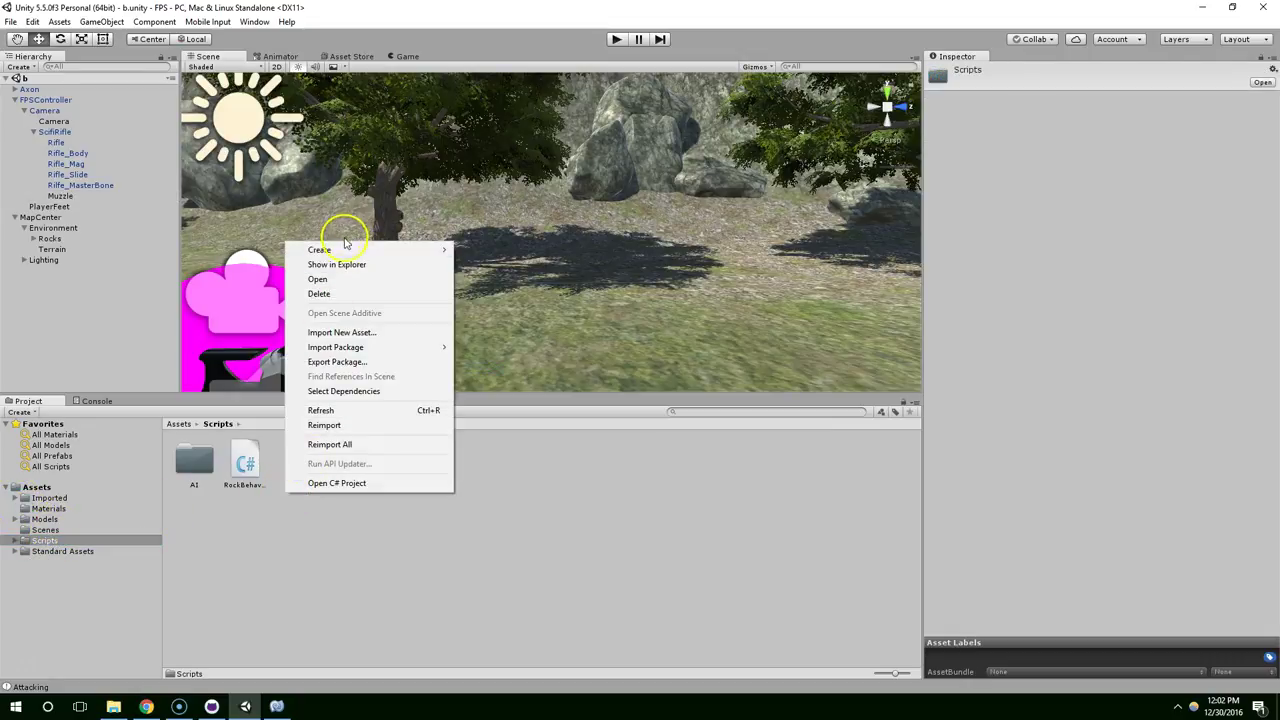
mouse_move(351, 250)
click(236, 252)
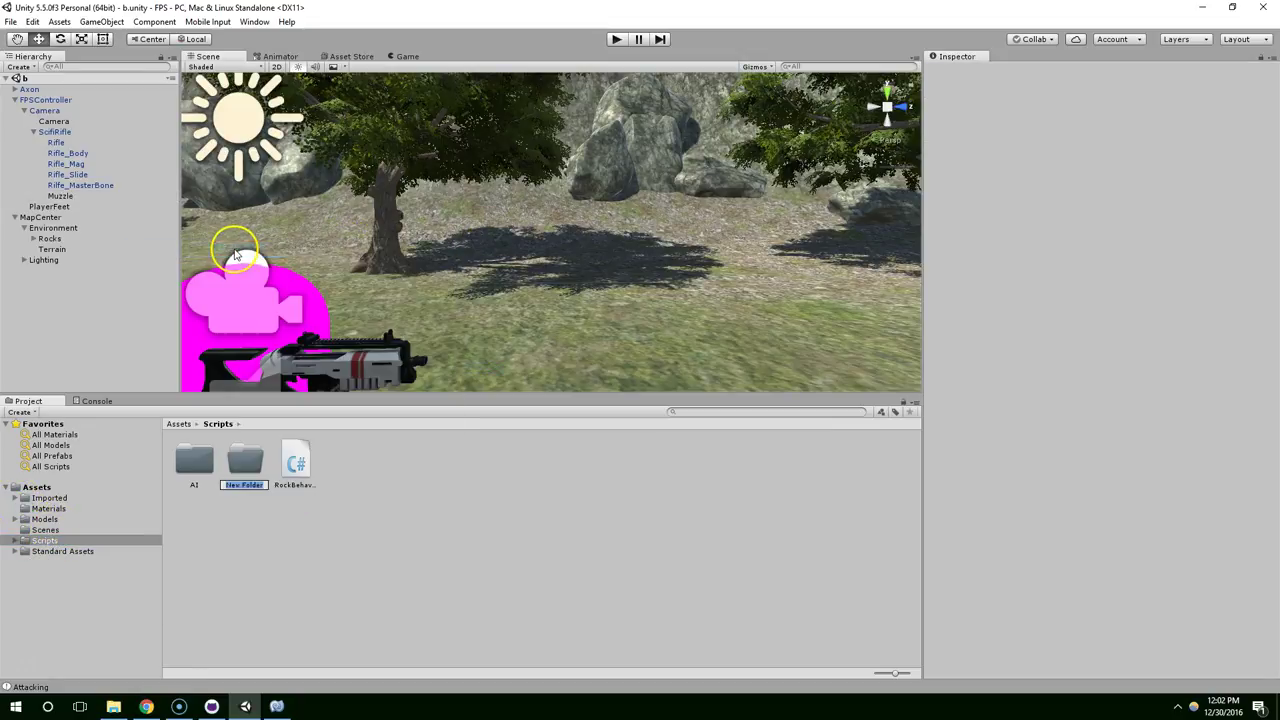
text(Character)
key(Return)
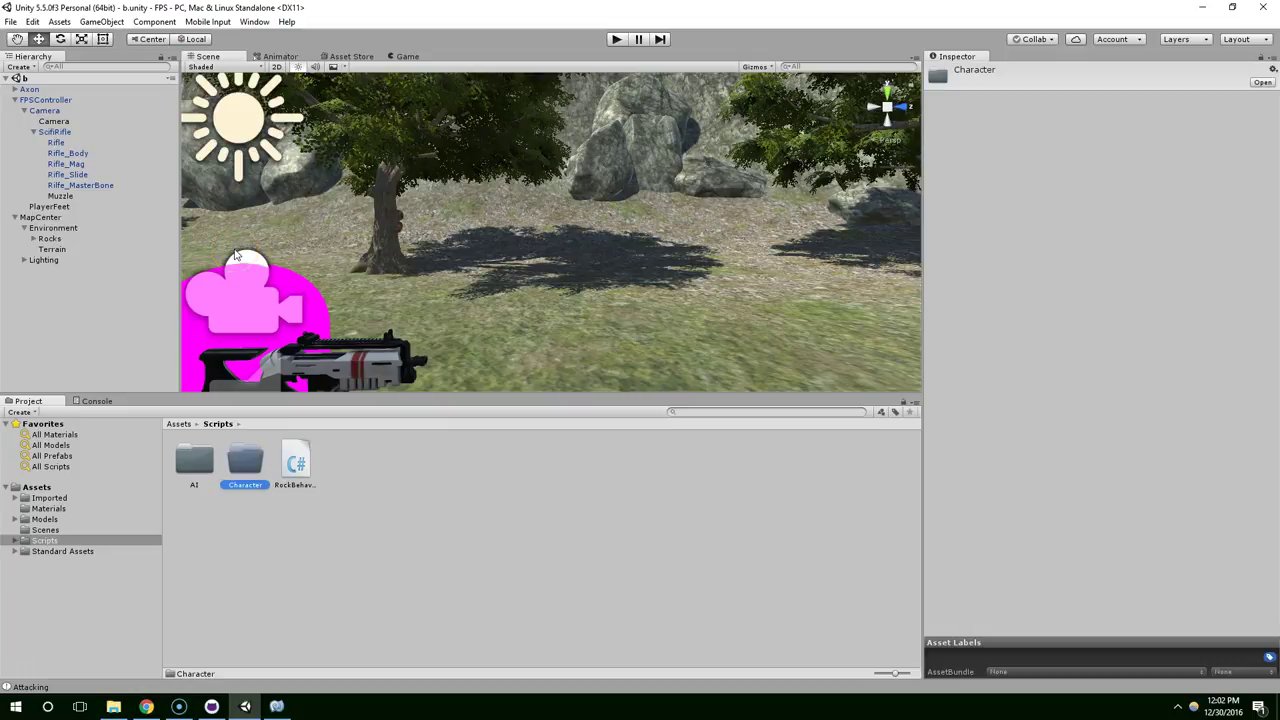
Step: Create a C# script named BasicGun inside the Character folder and select the ScifiRifle object
key(Return)
right_click(254, 491)
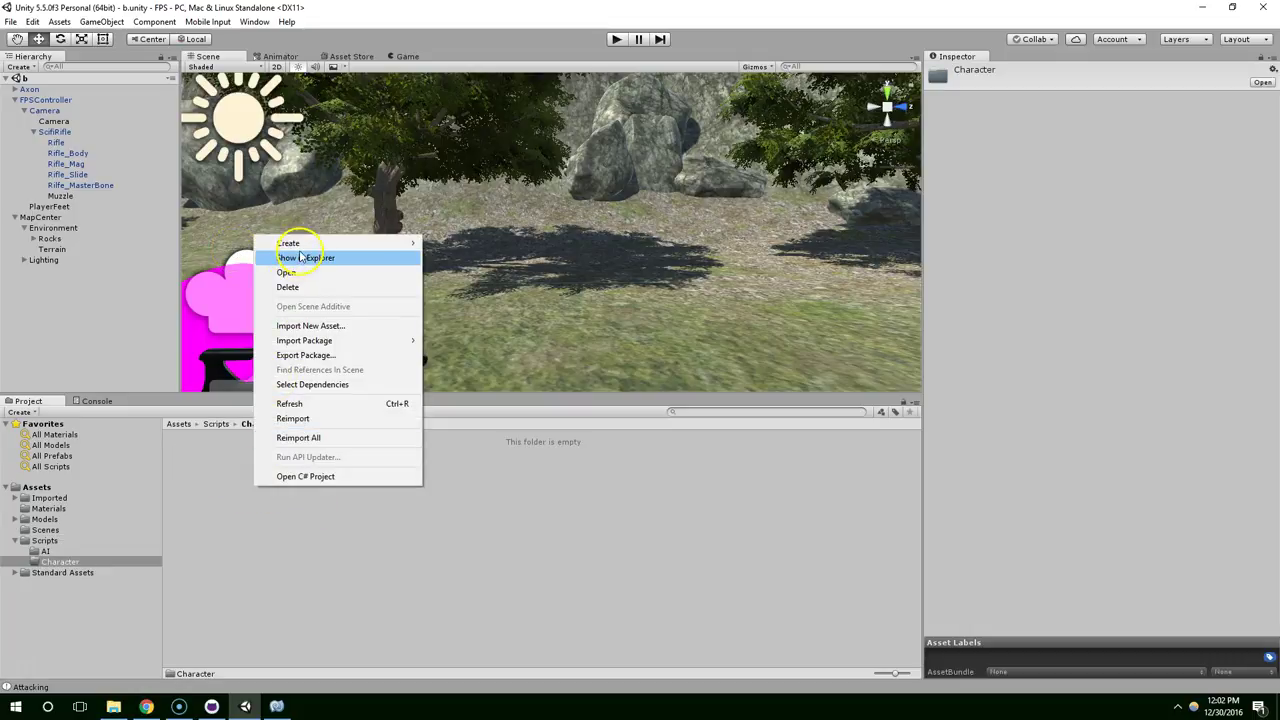
mouse_move(294, 244)
click(177, 261)
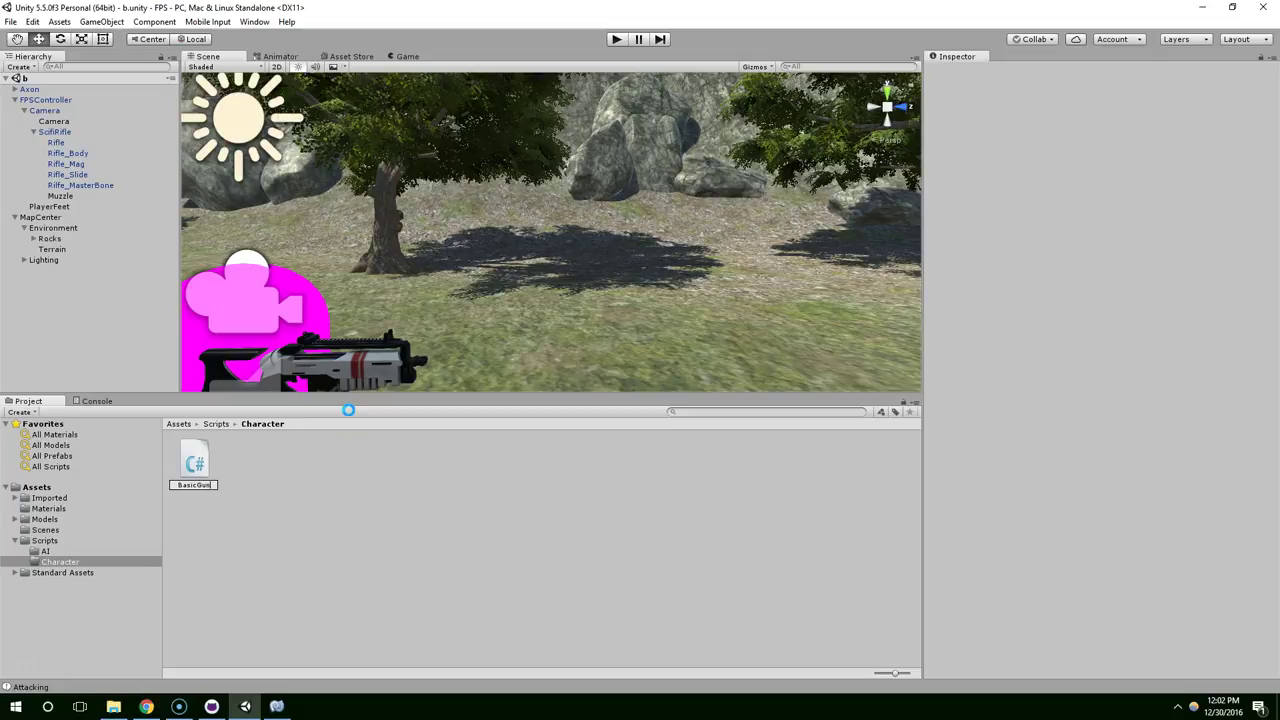
click(54, 132)
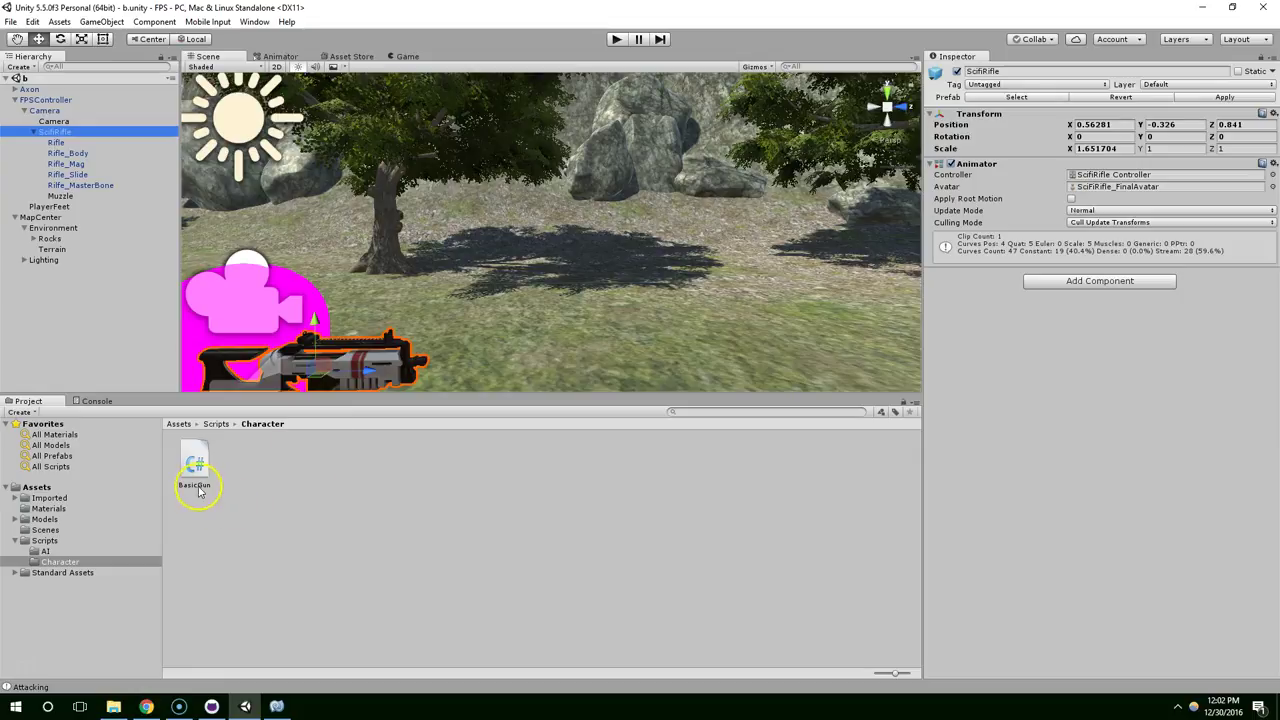
Step: Attach the BasicGun script to the ScifiRifle object and open the script in MonoDevelop
drag(200, 470, 64, 136)
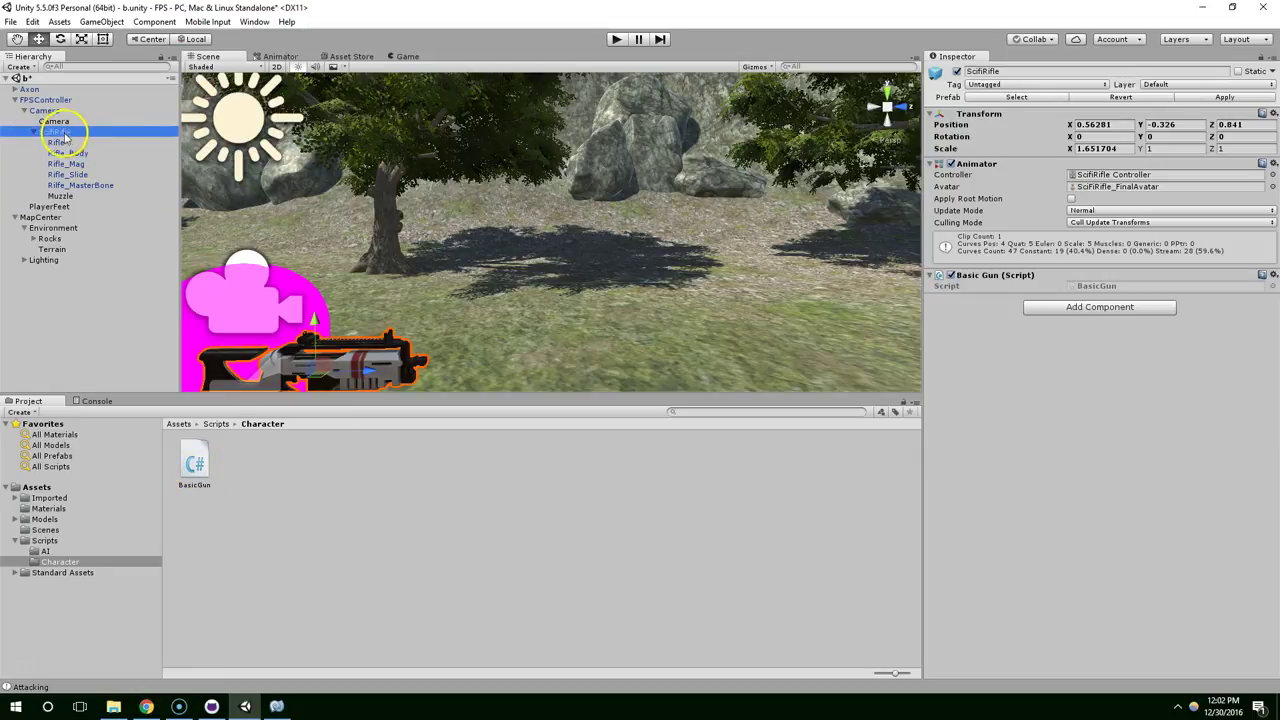
double_click(200, 465)
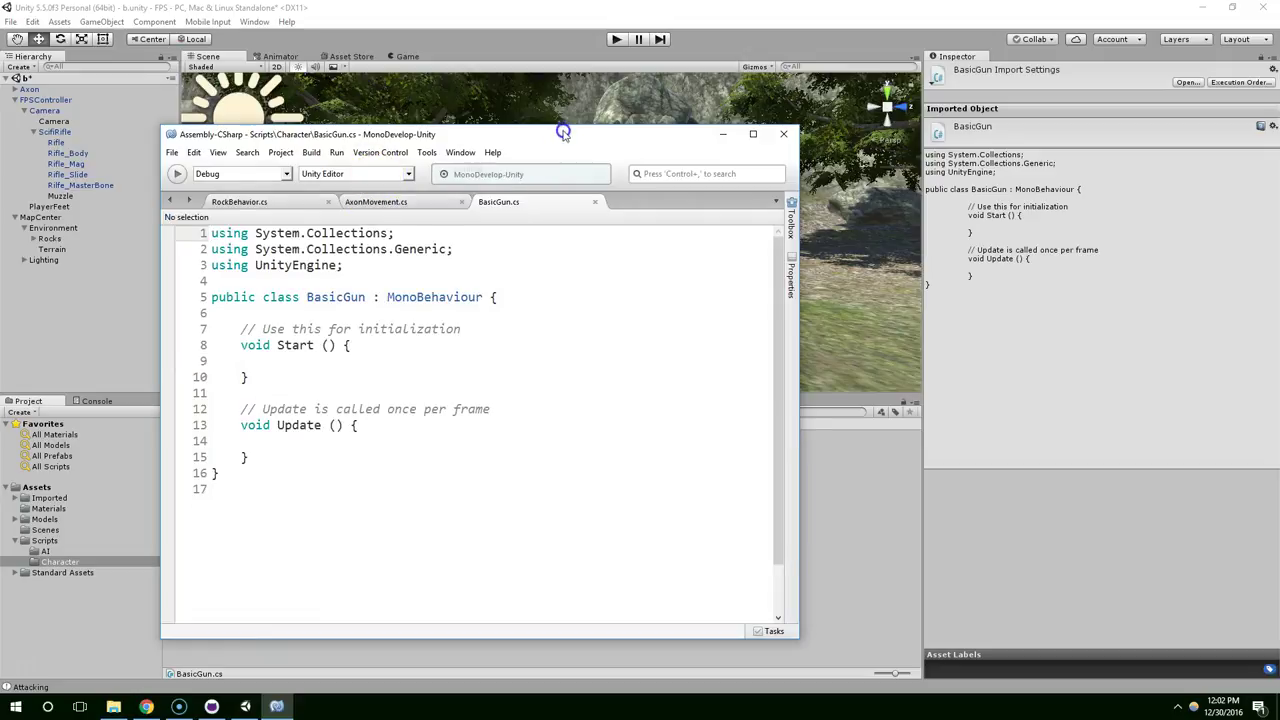
drag(563, 132, 572, 133)
Step: Declare the field "public GameObject muzzle;" at the start of the BasicGun class and save the script
click(391, 318)
key(Return)
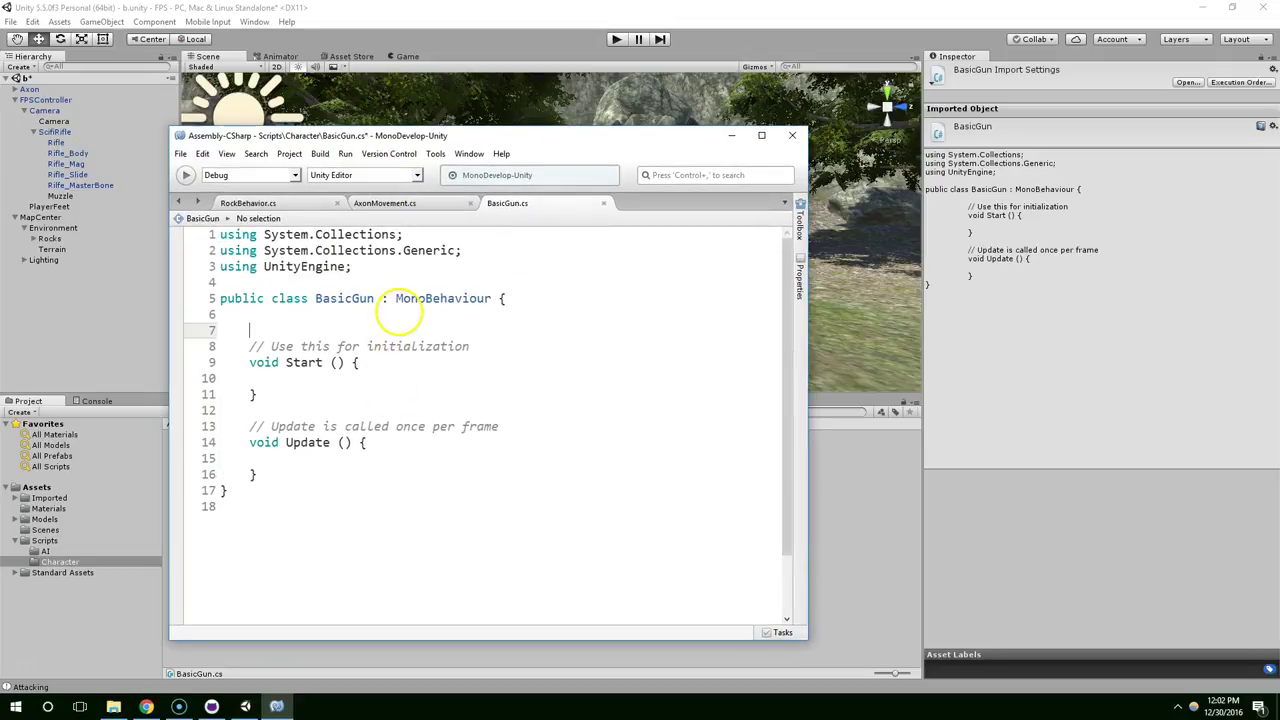
key(Return)
key(Up)
drag(508, 135, 572, 117)
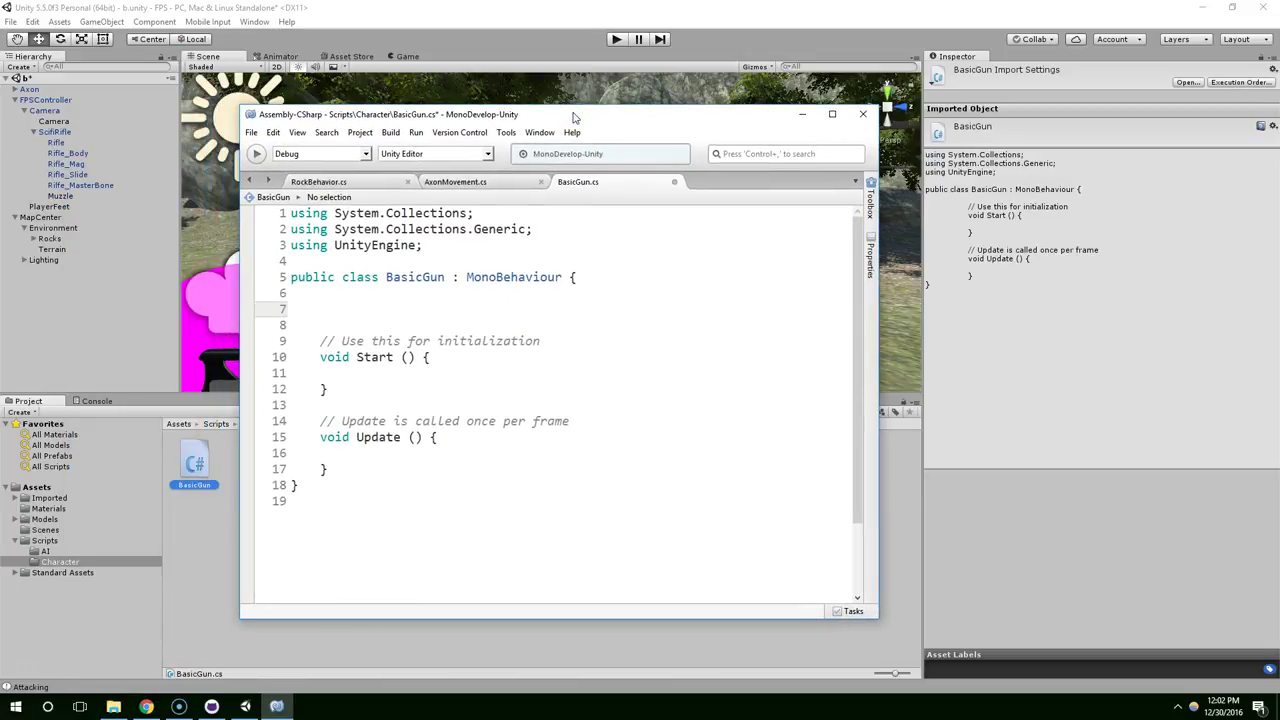
text(public Game)
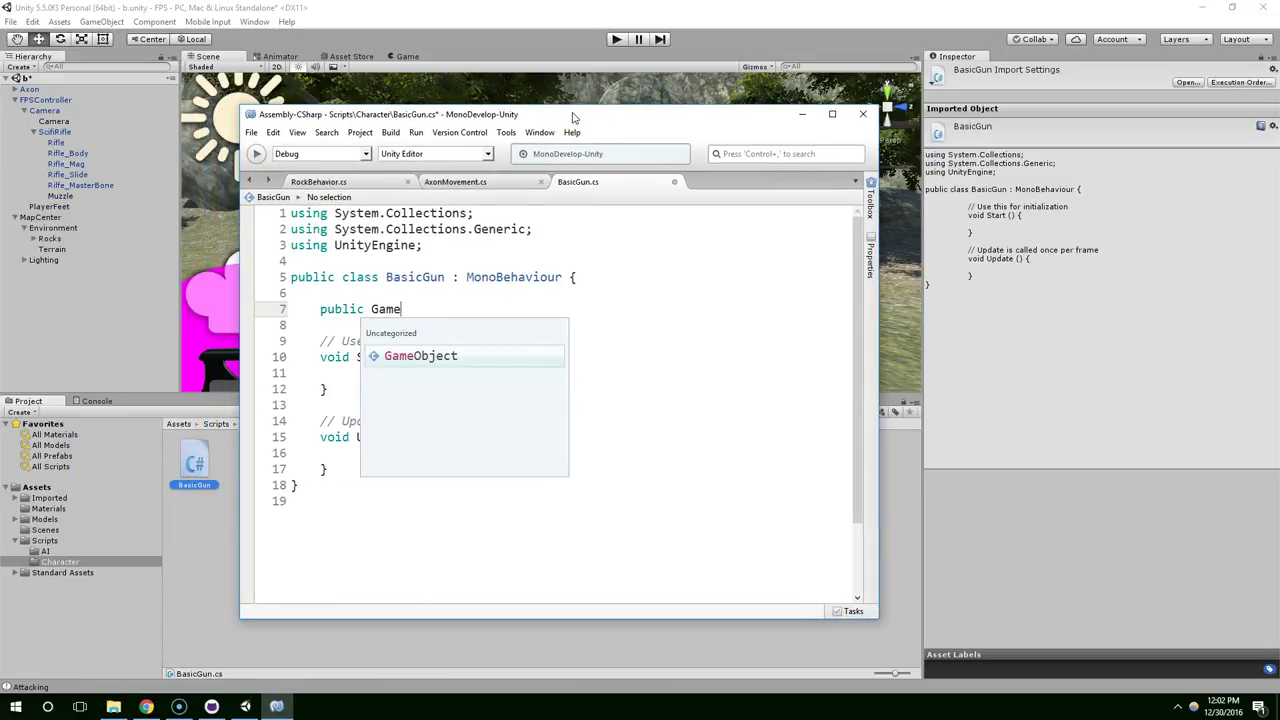
text(object muzzle;)
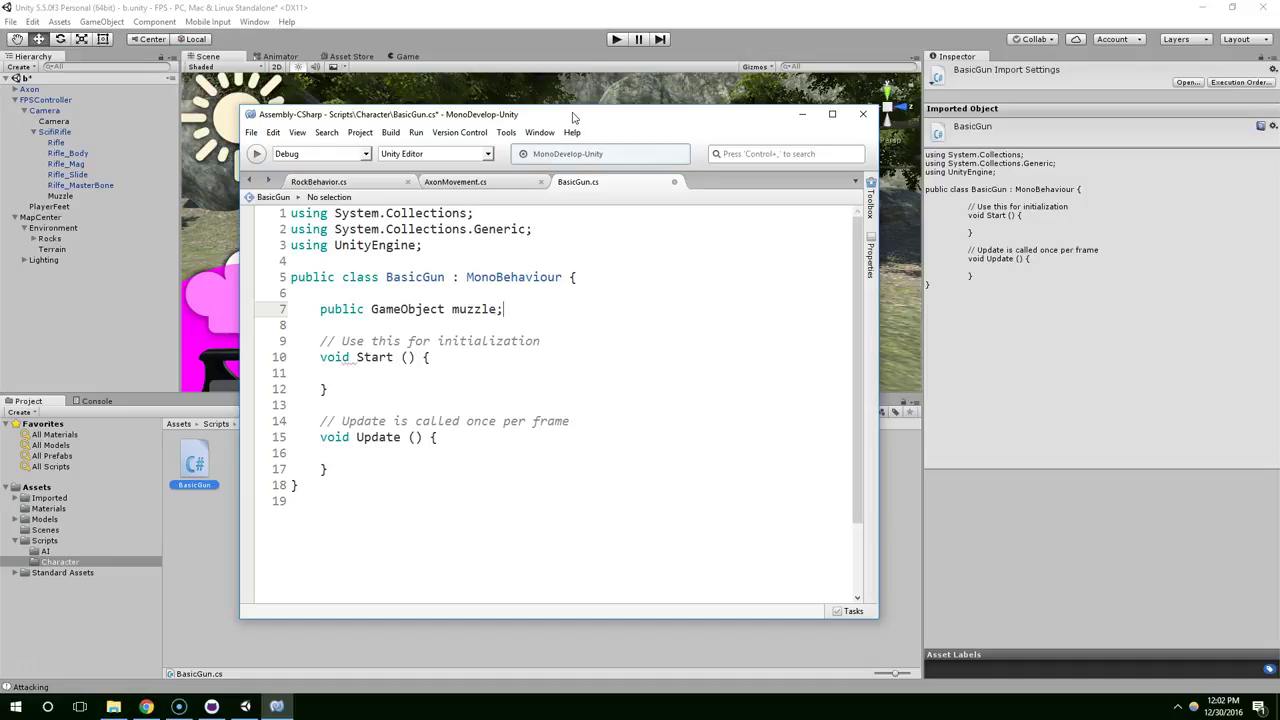
key(ctrl+s)
Step: Put the opening brace of the Start method on its own line
click(427, 356)
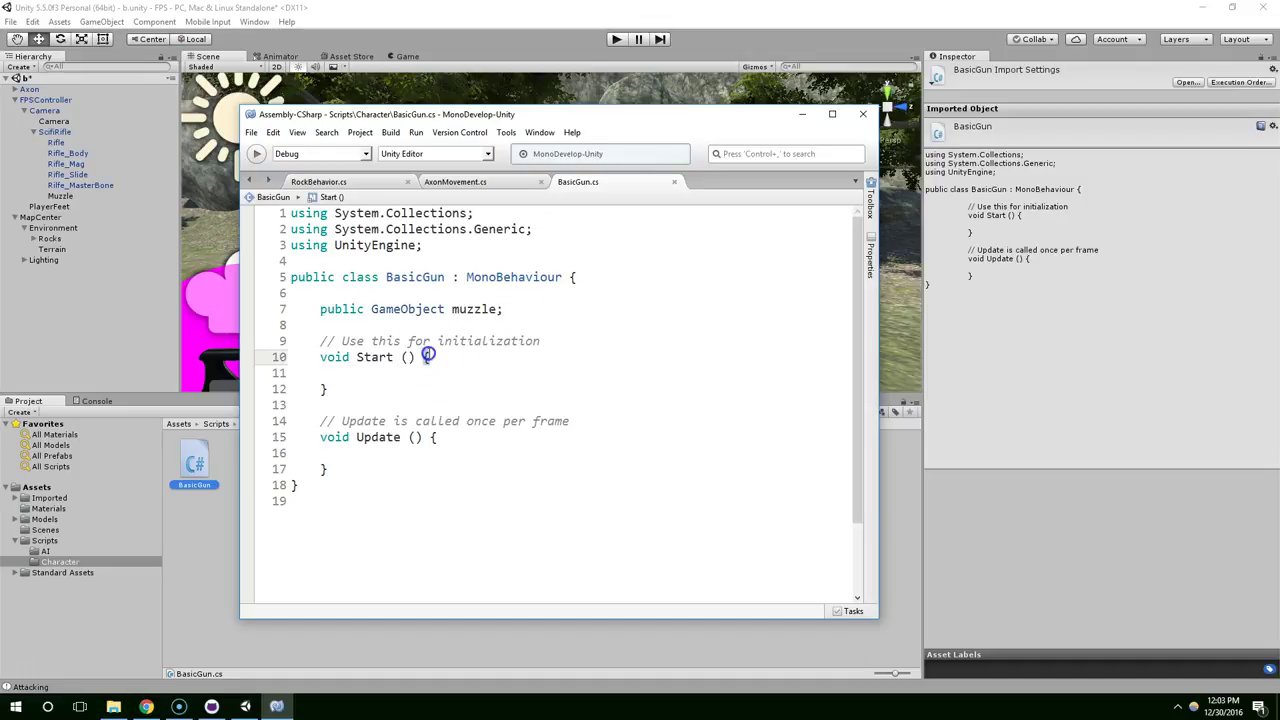
key(Return)
key(Down)
Step: Add the line muzzle = GameObject.Find ("Muzzle"); inside the Start method and save the script
text(Ga)
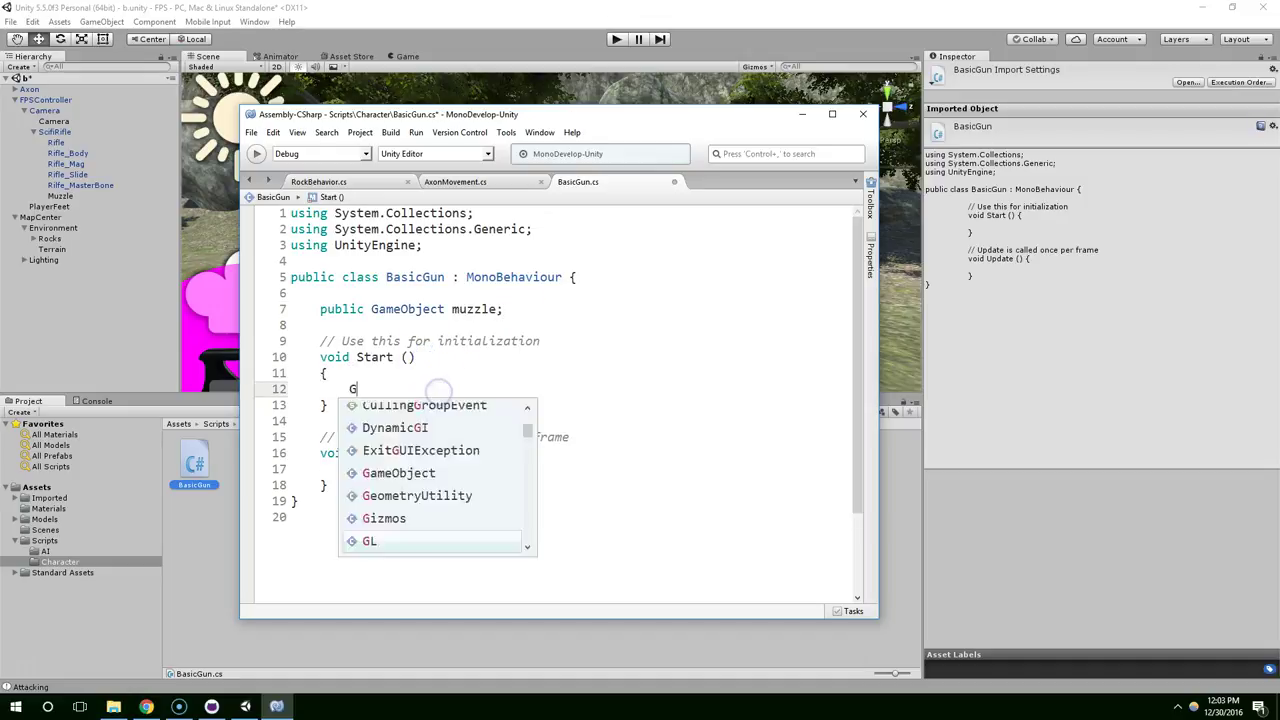
key(BackSpace)
key(BackSpace)
text(muzzle = )
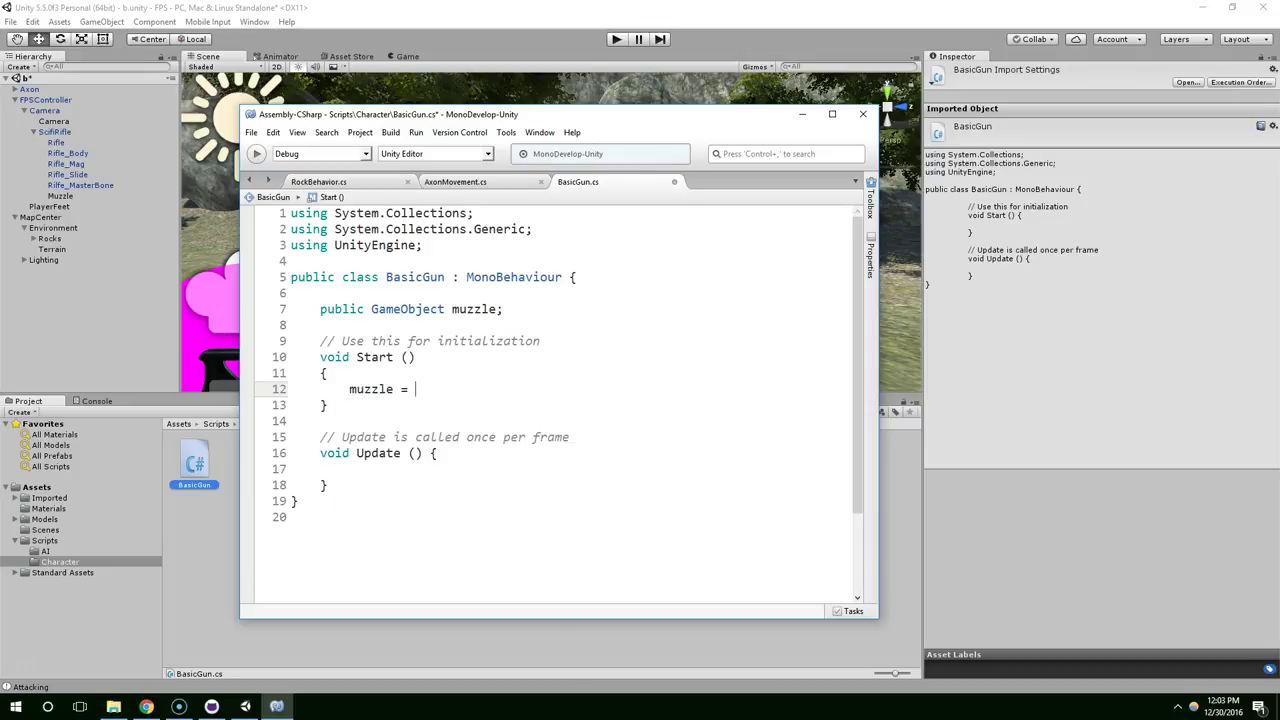
text(gameo)
key(Down)
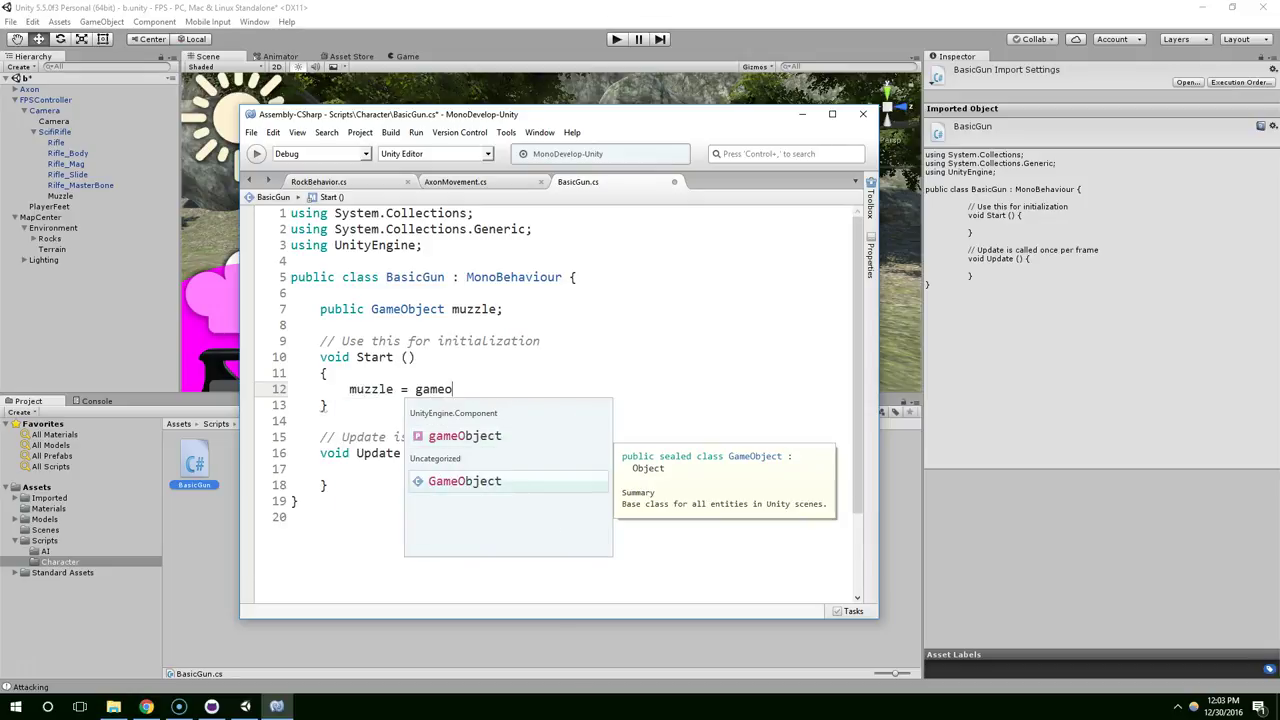
text(.fid)
key(BackSpace)
key(BackSpace)
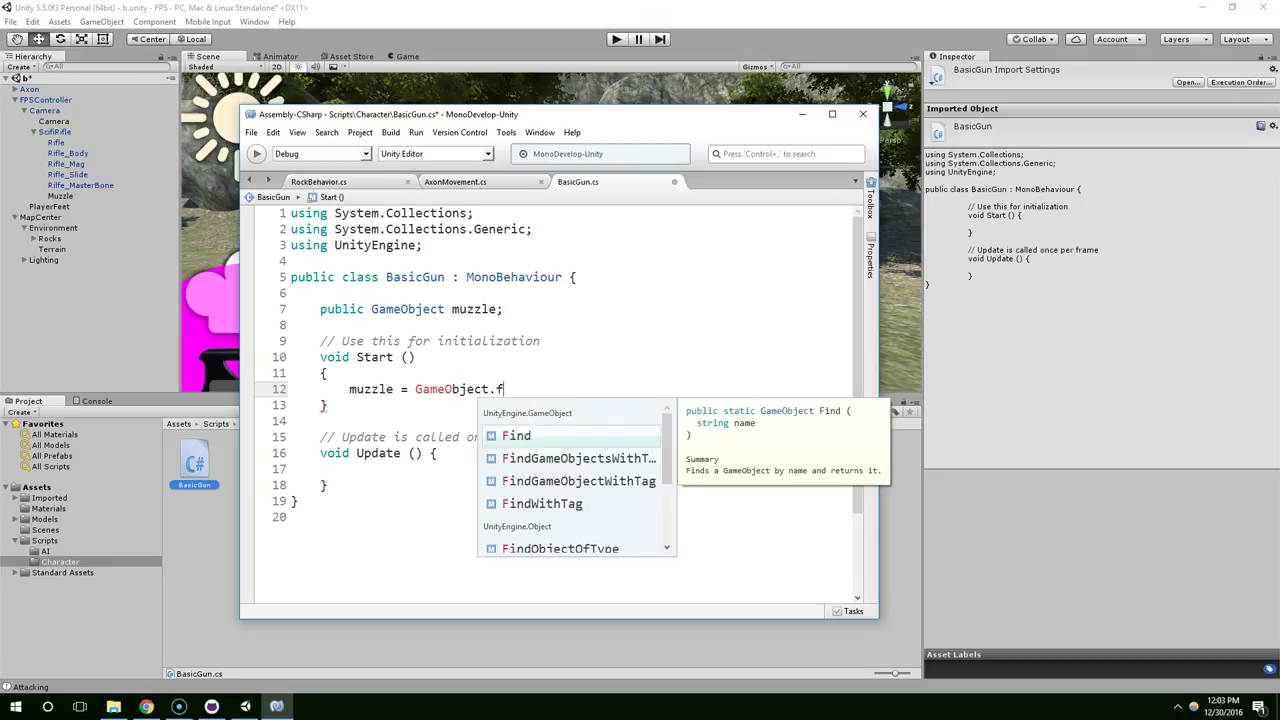
key(Return)
text(()
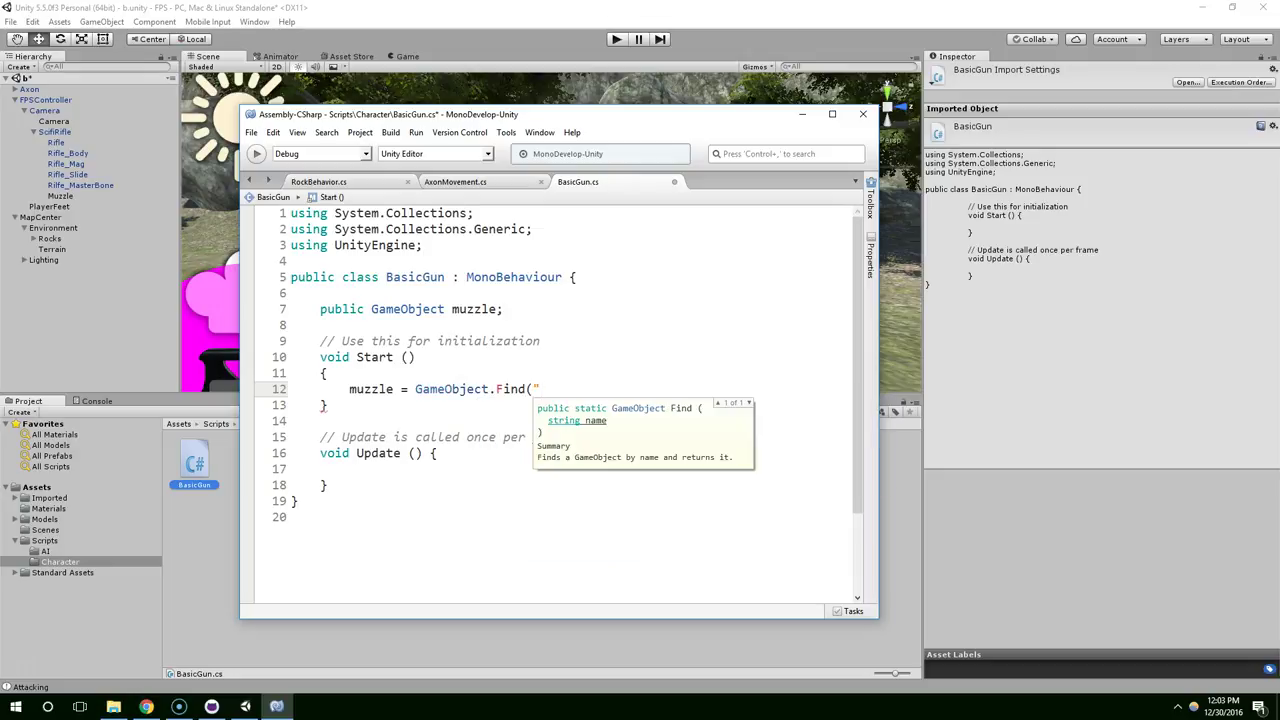
text("Muzzle");)
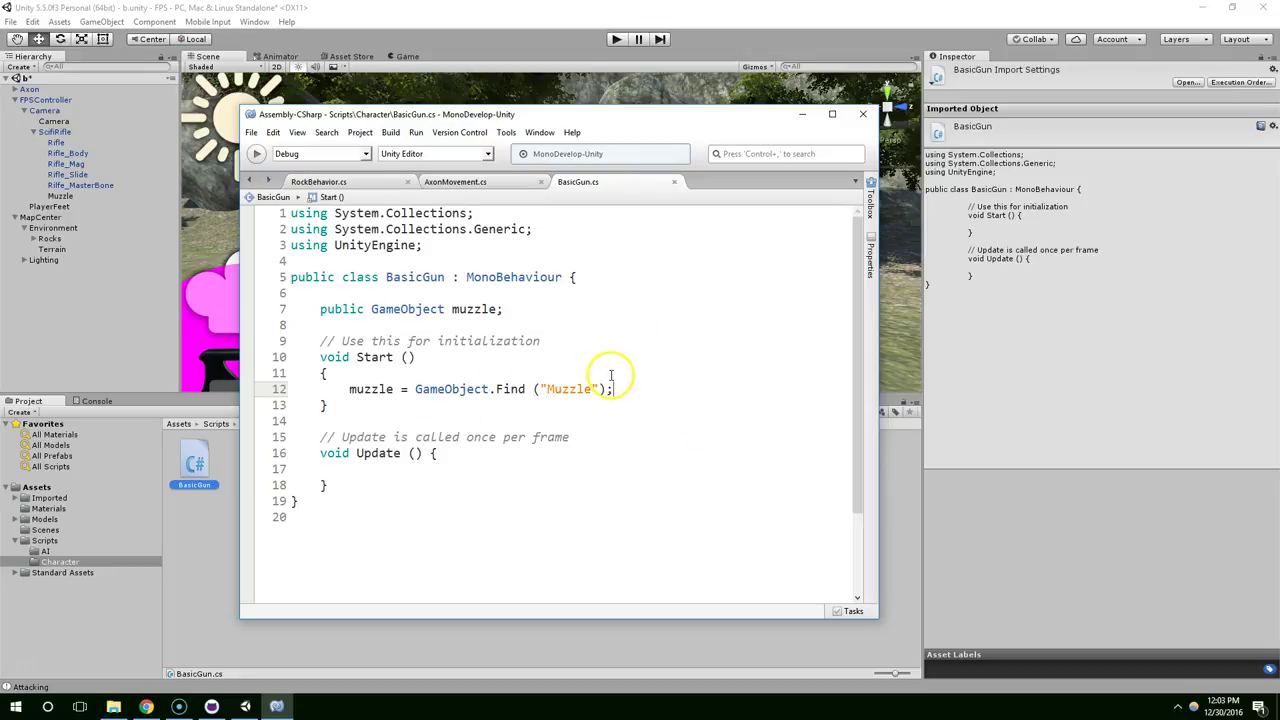
Step: Cut the GameObject.Find line out of the Start method, leaving the public muzzle field declared
drag(616, 389, 352, 389)
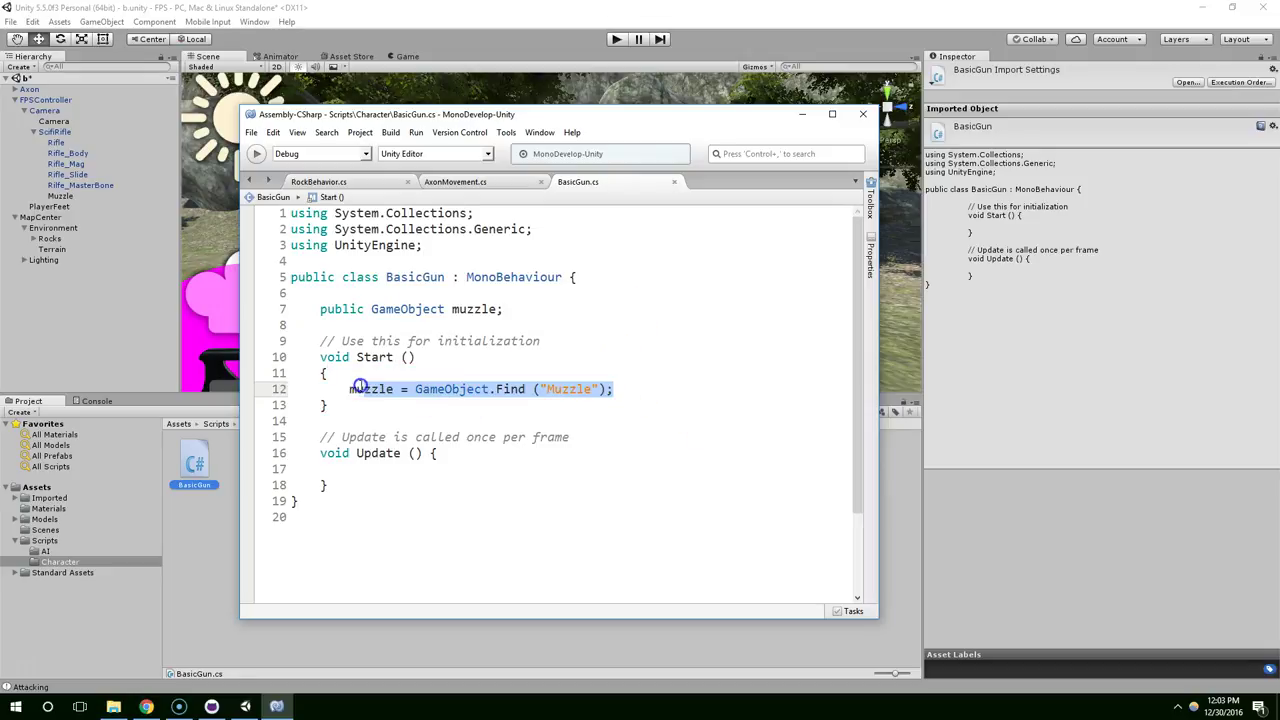
double_click(475, 309)
drag(610, 389, 345, 389)
key(ctrl+x)
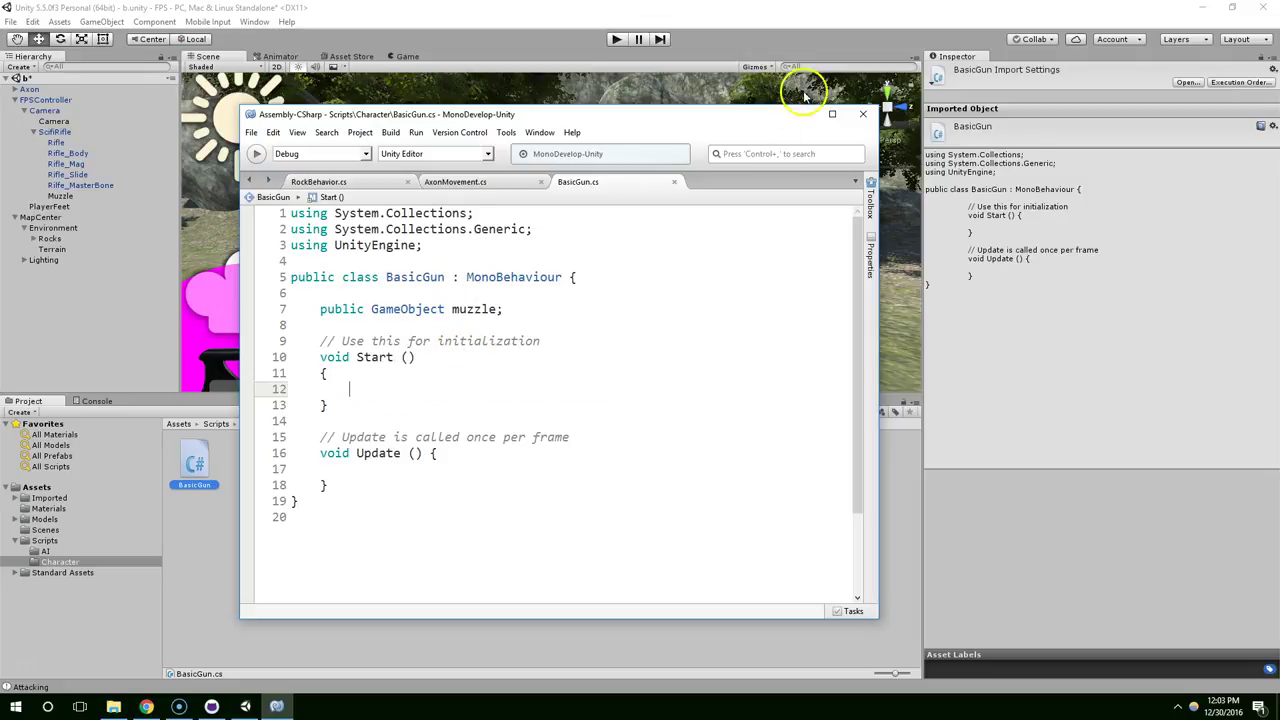
Step: Switch back to Unity and assign the Muzzle object to the Muzzle field of ScifiRifle's Basic Gun script
click(800, 110)
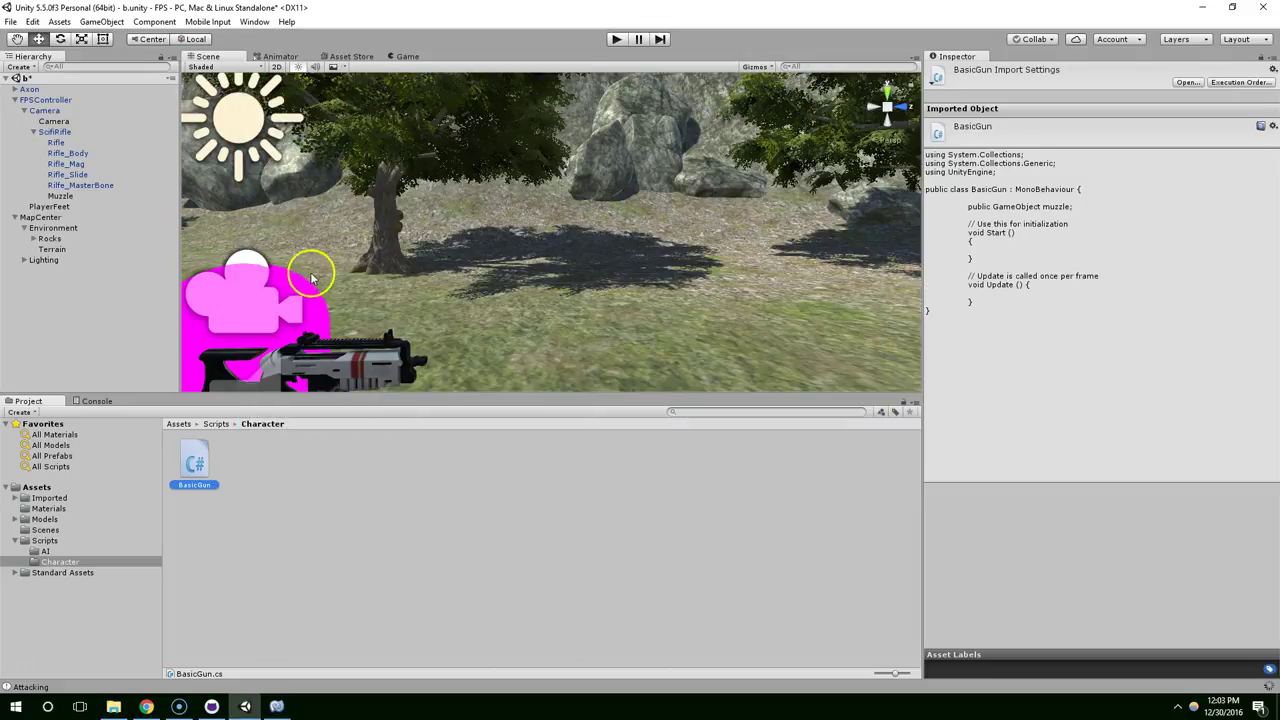
click(55, 131)
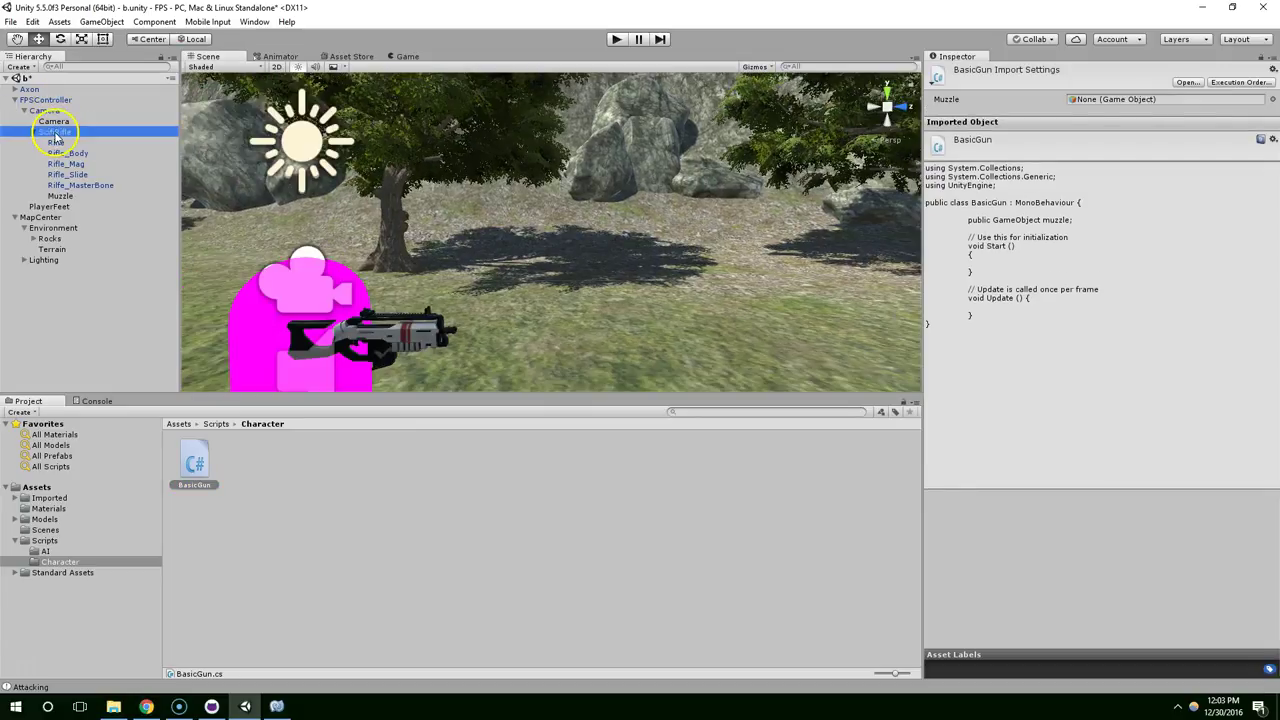
right_drag(423, 211, 626, 249)
scroll(556, 206, up, 5)
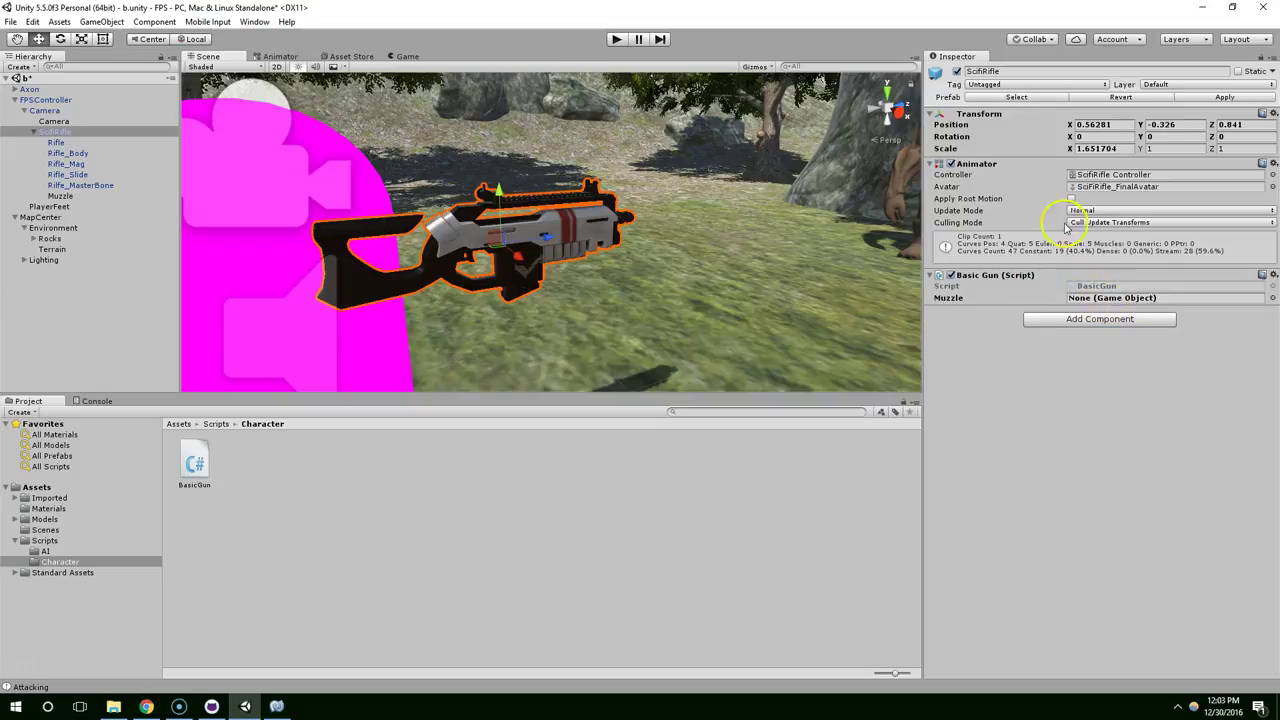
middle_drag(598, 214, 621, 227)
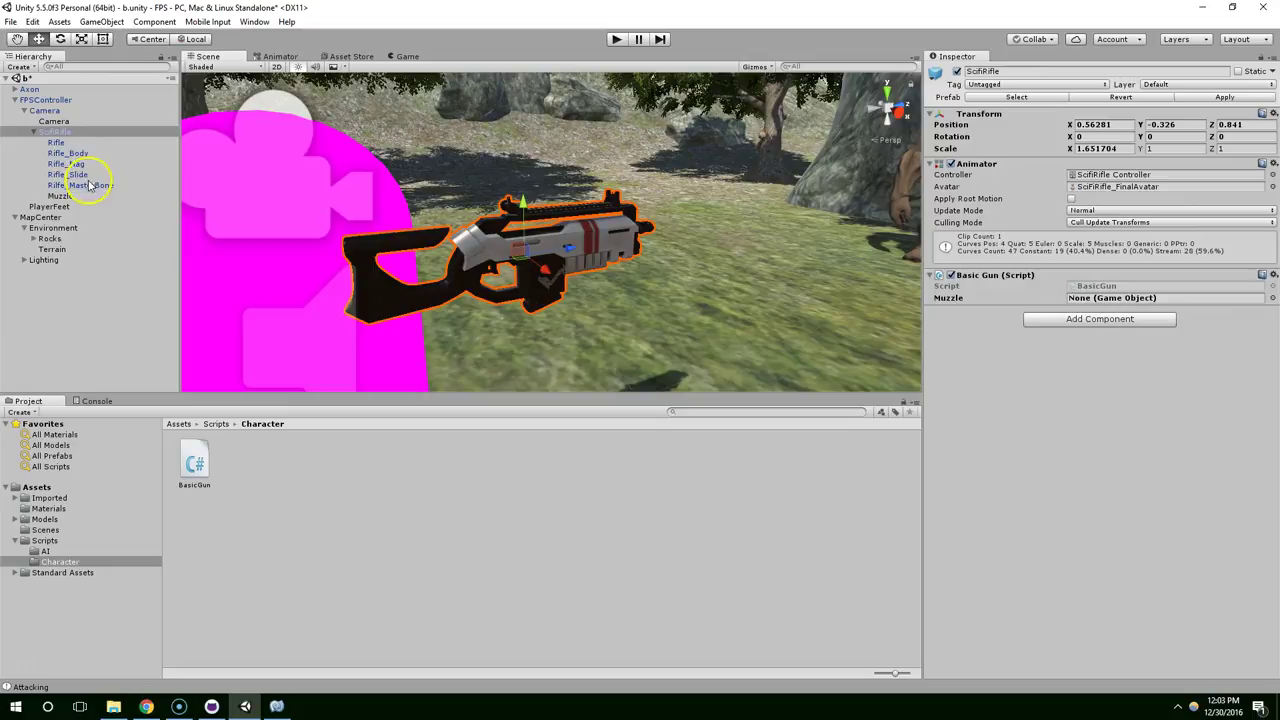
drag(60, 195, 1091, 304)
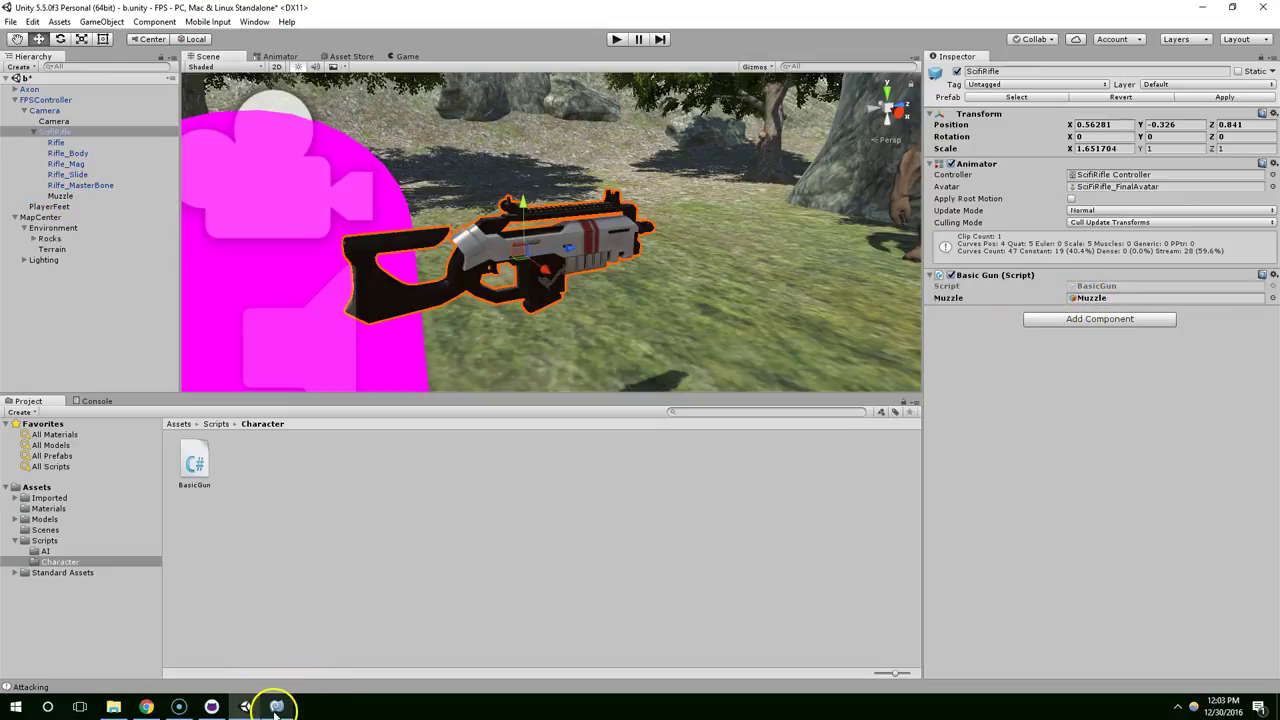
mouse_move(298, 688)
click(327, 612)
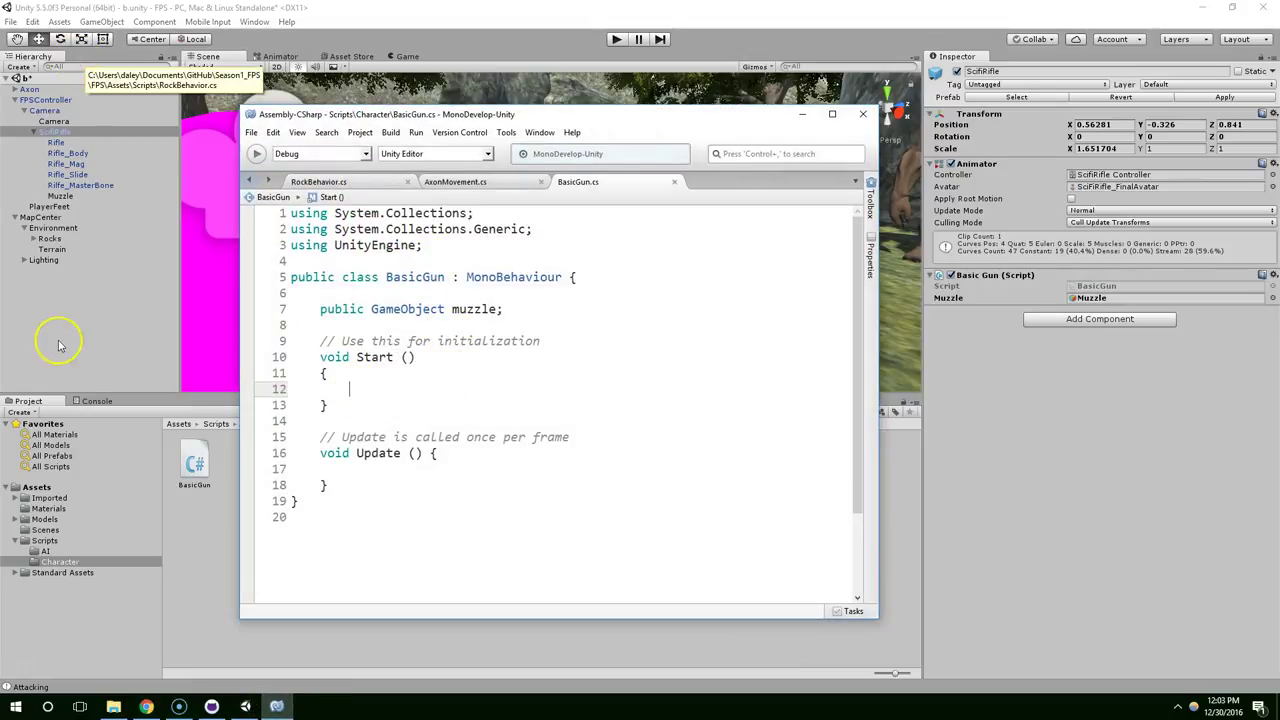
click(802, 113)
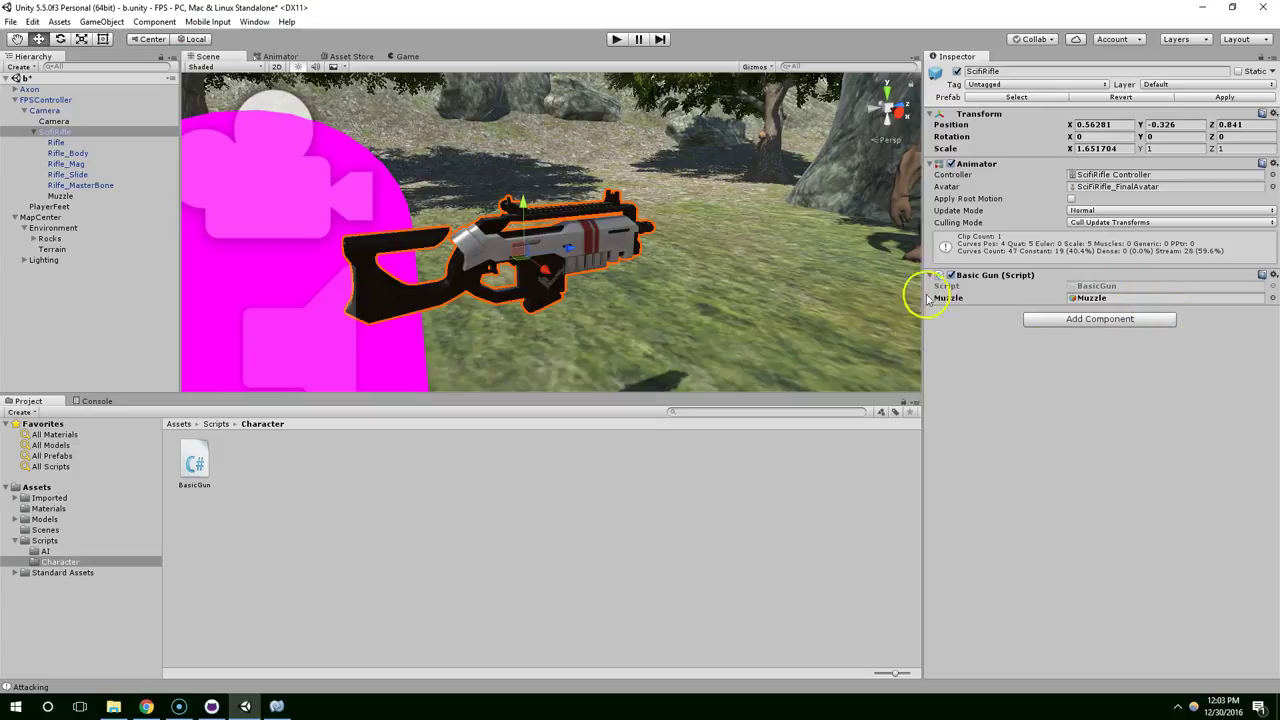
Step: Play the scene and select Muzzle in the Scene view to check its position relative to the moving rifle
click(616, 40)
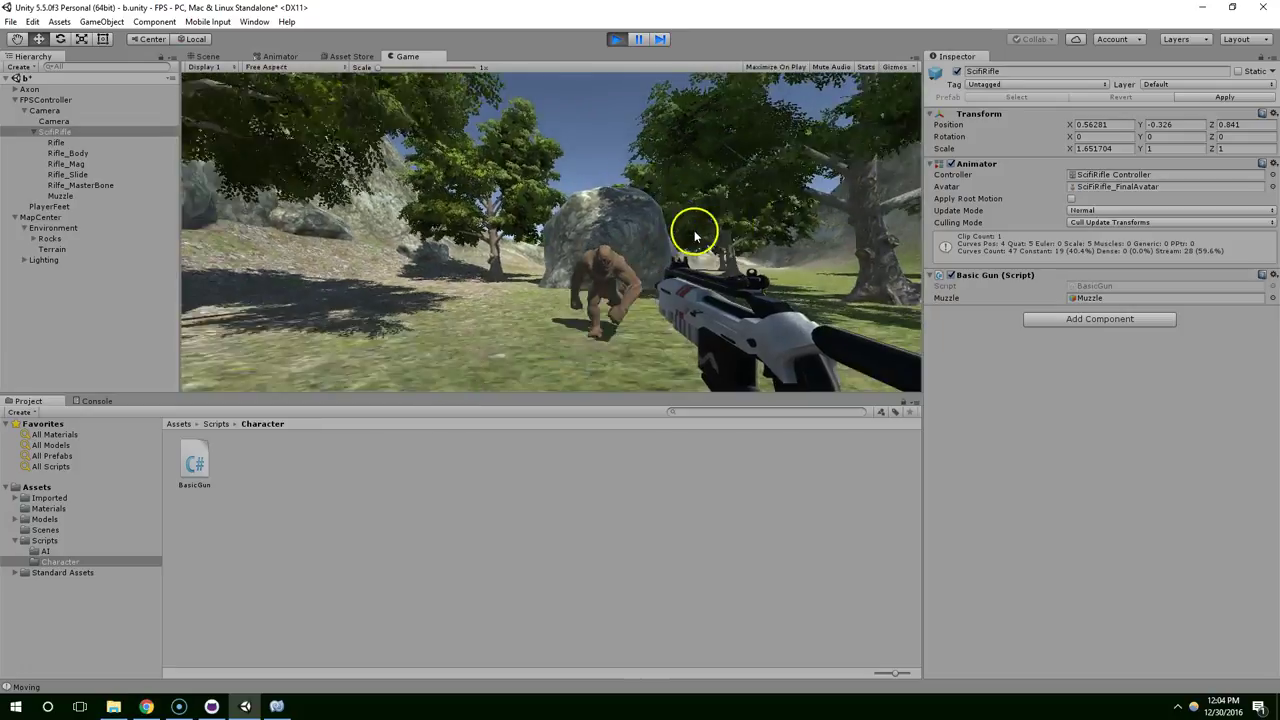
click(210, 56)
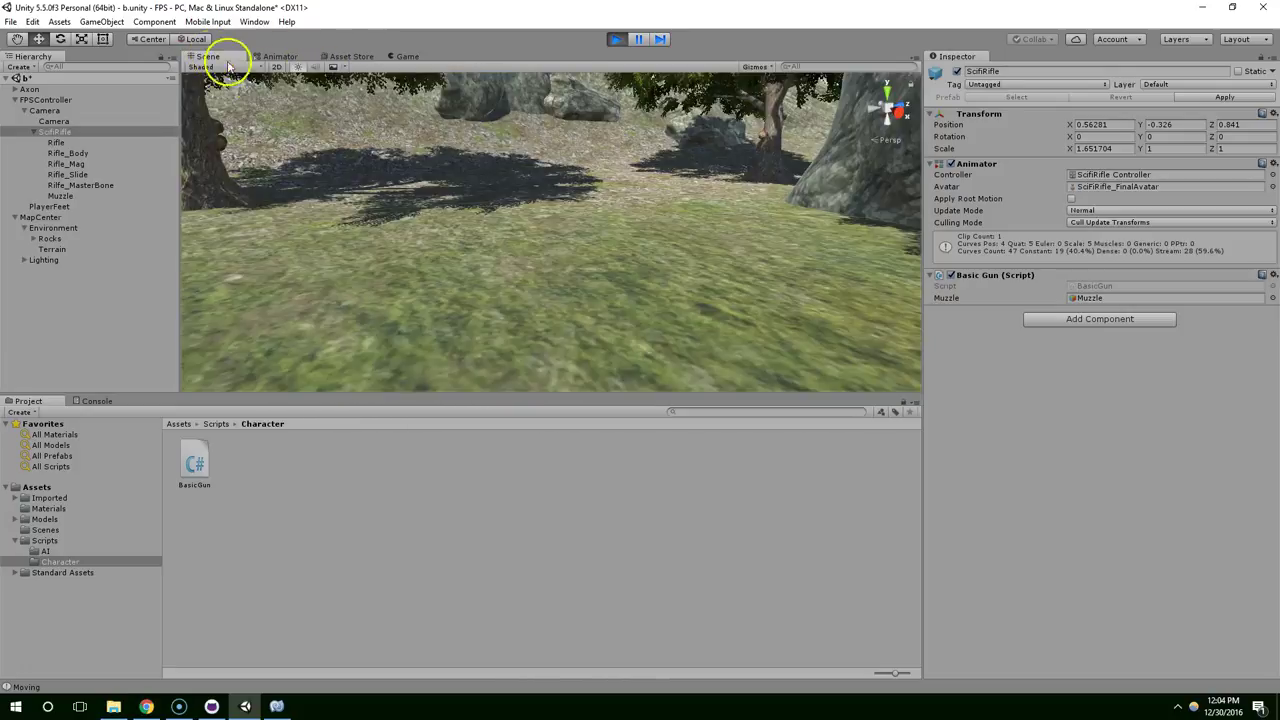
middle_drag(439, 212, 880, 223)
mouse_move(470, 257)
middle_down()
mouse_move(505, 154)
mouse_move(543, 194)
mouse_move(450, 190)
middle_up()
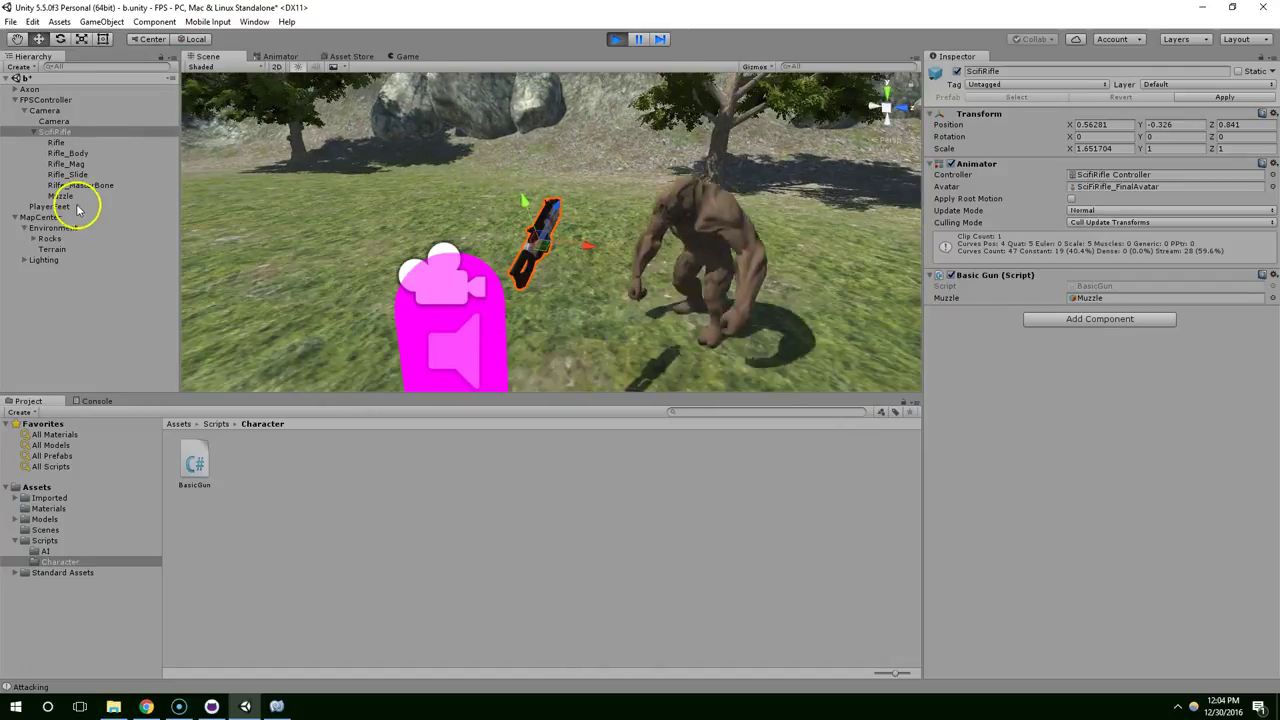
click(62, 196)
middle_drag(565, 208, 537, 176)
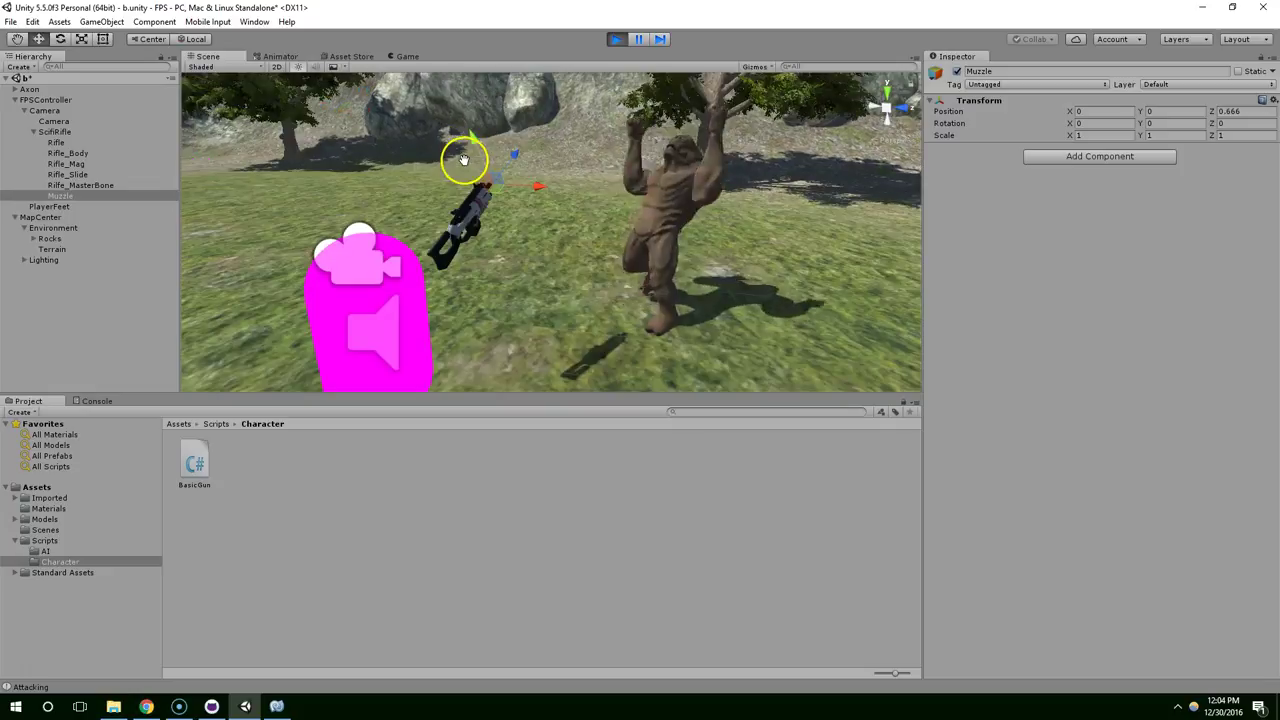